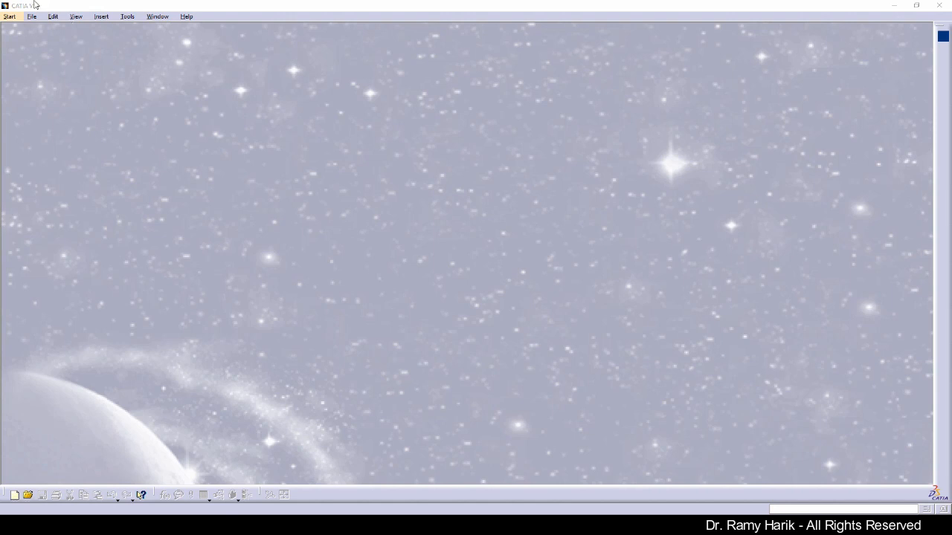
Step: Create a new part named PrtRHT06V01 in the Generative Shape Design workbench with hybrid design enabled
{"action": "left_click", "coordinate": [12, 18]}
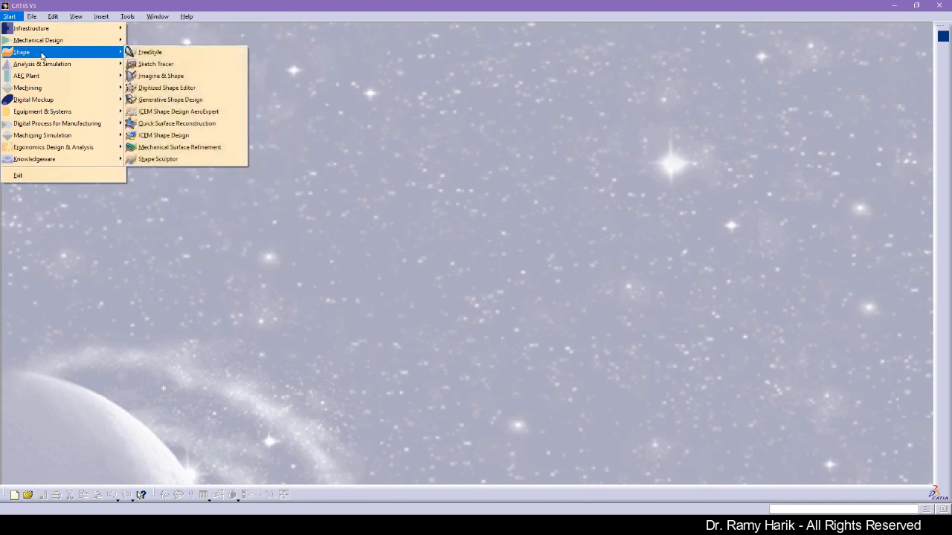
{"action": "mouse_move", "coordinate": [77, 47]}
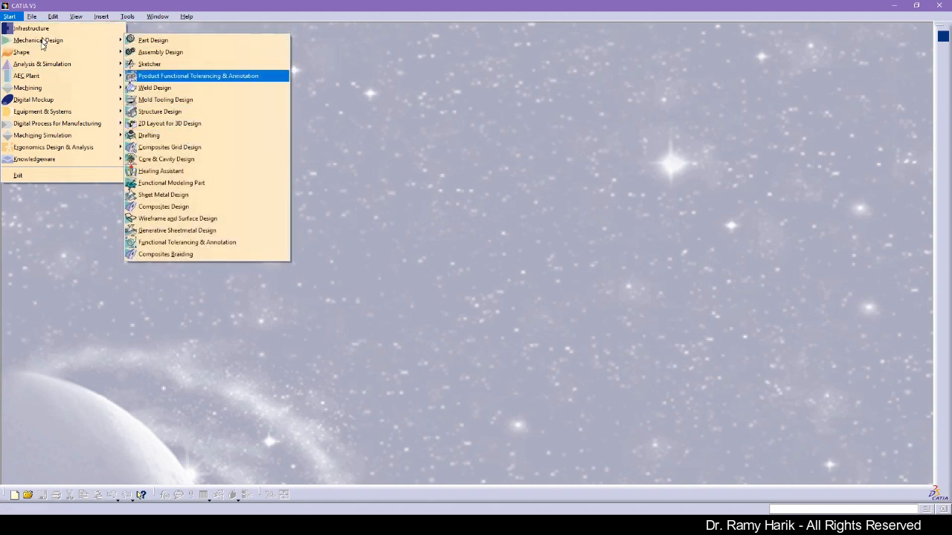
{"action": "mouse_move", "coordinate": [45, 54]}
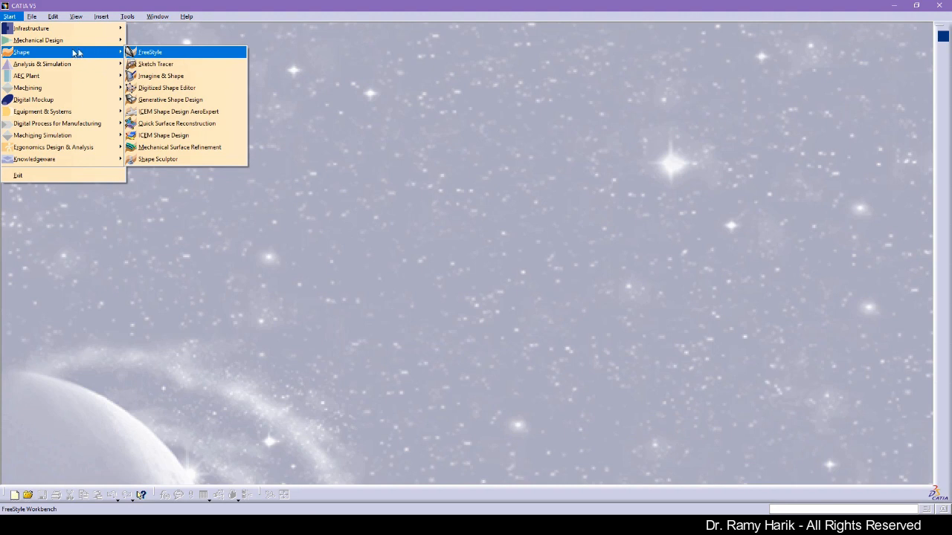
{"action": "left_click", "coordinate": [191, 102]}
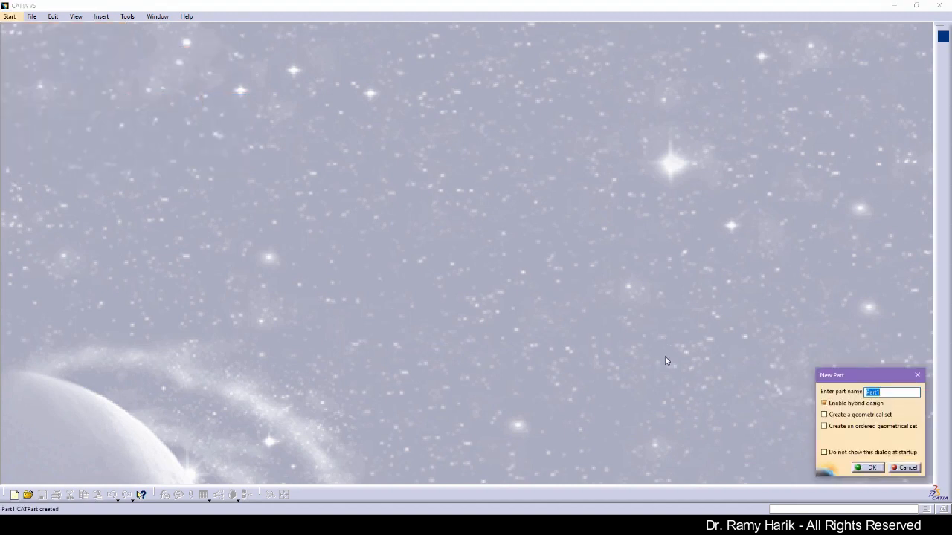
{"action": "type", "text": "P"}
{"action": "left_click", "coordinate": [865, 468]}
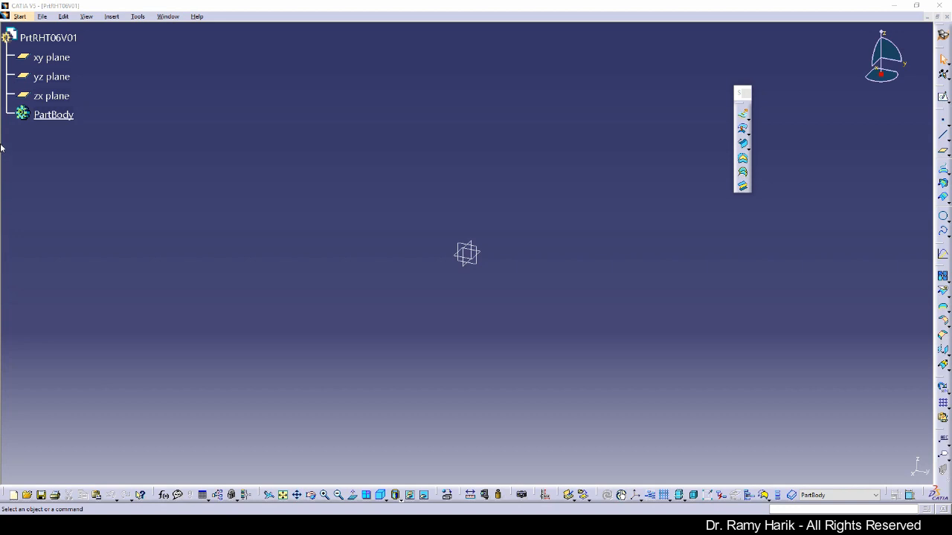
Step: Open a new sketch on the yz plane
{"action": "left_click", "coordinate": [50, 77]}
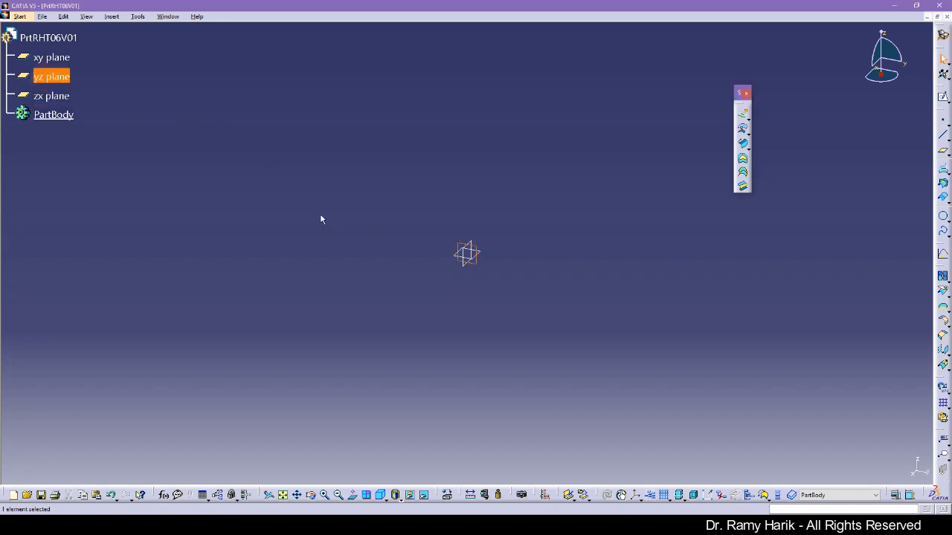
{"action": "left_click", "coordinate": [230, 208]}
{"action": "left_click", "coordinate": [46, 76]}
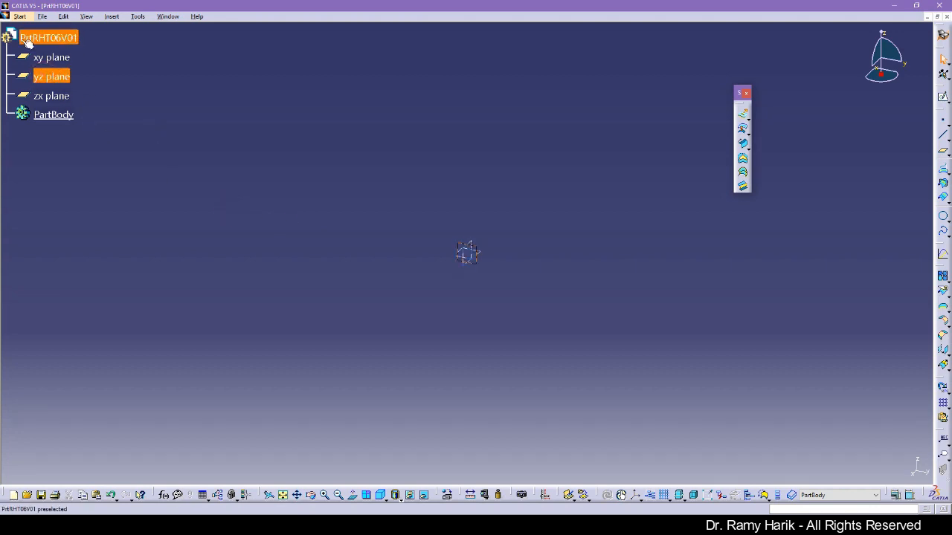
{"action": "left_click", "coordinate": [168, 167]}
{"action": "left_click", "coordinate": [478, 265]}
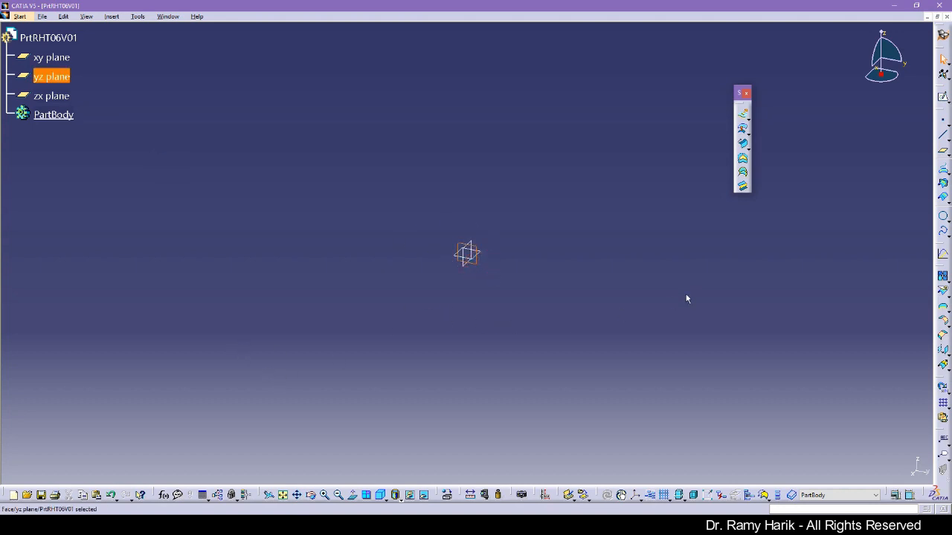
{"action": "left_click", "coordinate": [943, 97]}
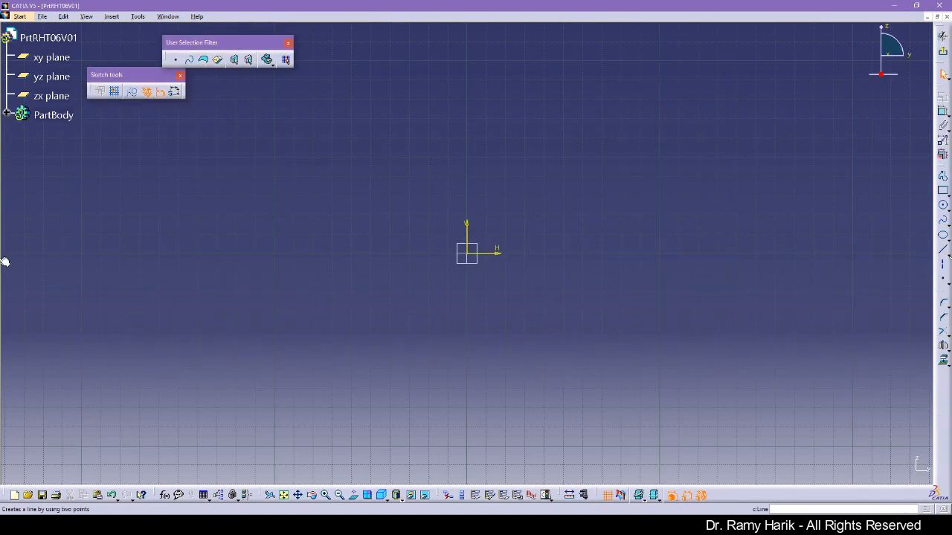
Step: Sketch a profile: a vertical line about 46 mm long from the horizontal axis, and a tangent arc ending on the vertical axis
{"action": "left_click", "coordinate": [943, 176]}
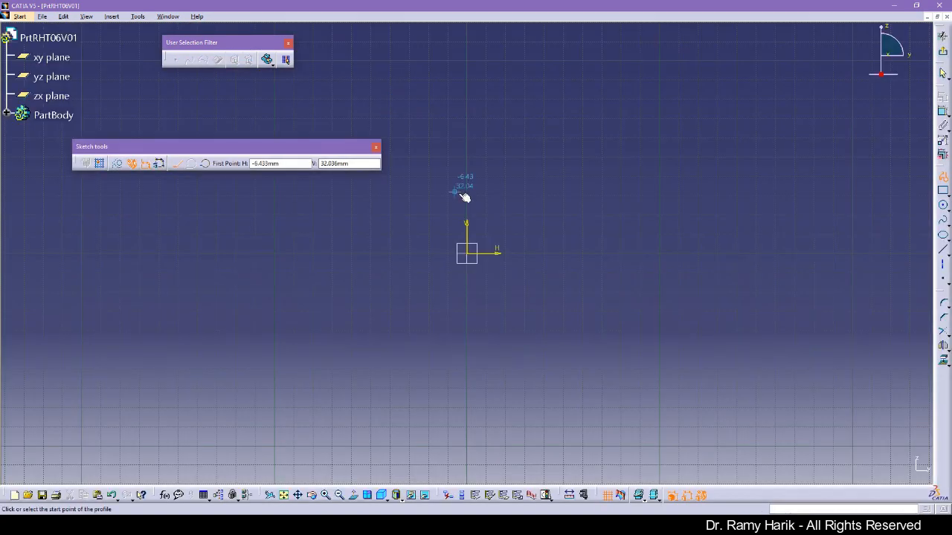
{"action": "left_click", "coordinate": [528, 252]}
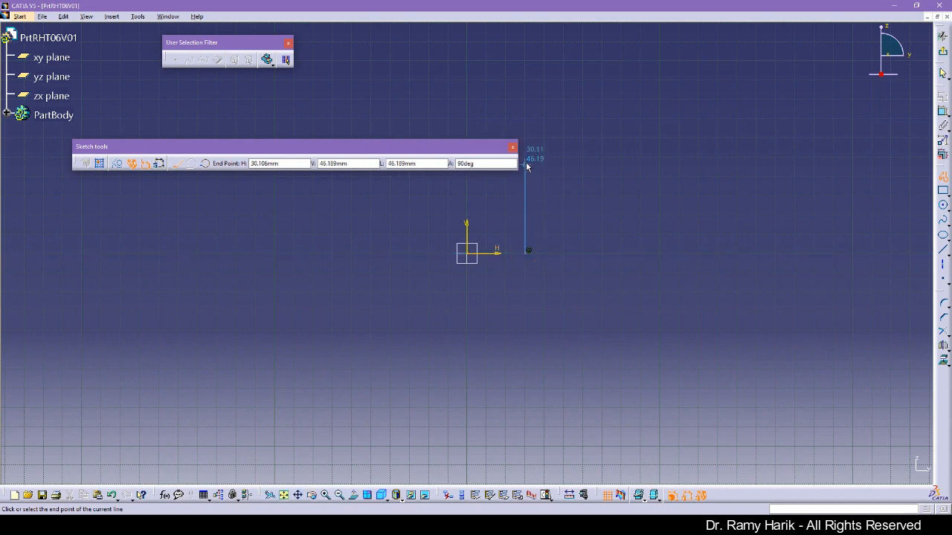
{"action": "left_click", "coordinate": [526, 160]}
{"action": "left_click", "coordinate": [191, 163]}
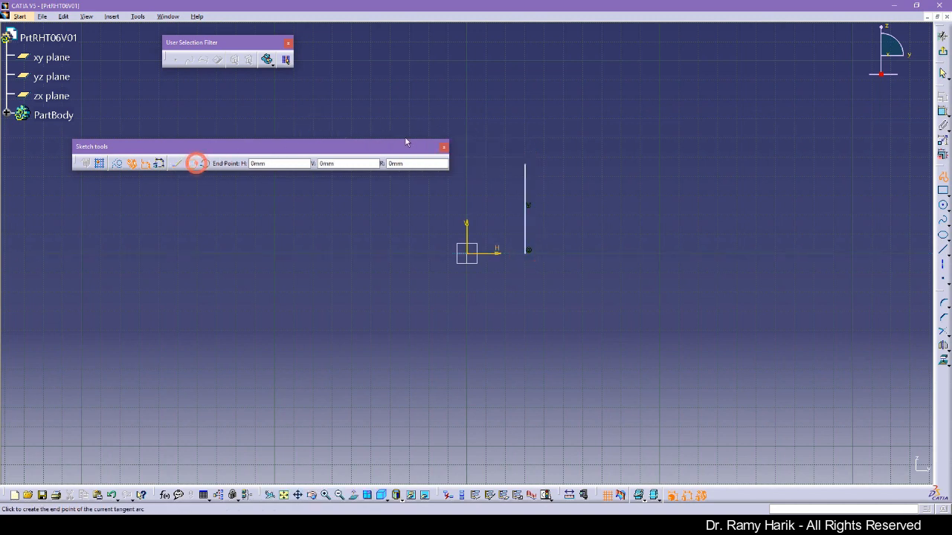
{"action": "left_click", "coordinate": [467, 105]}
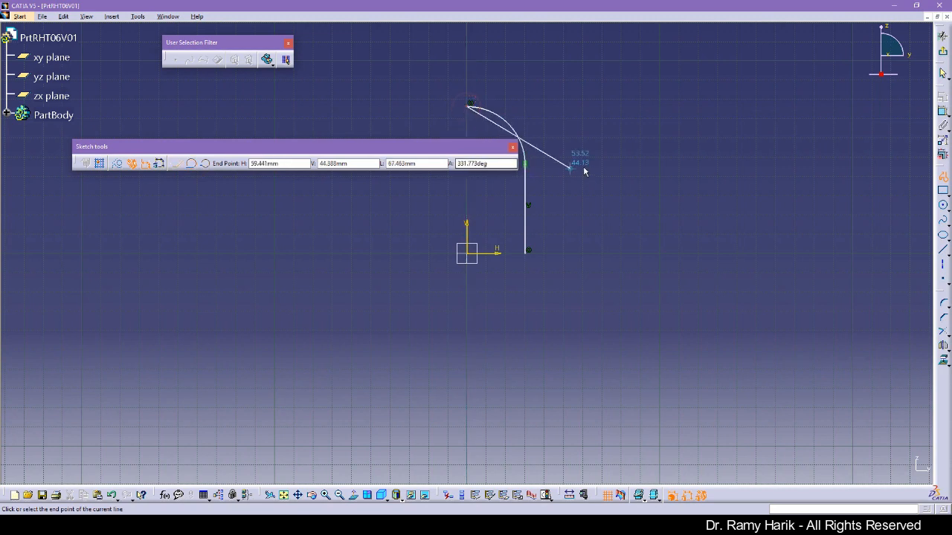
{"action": "key", "text": "Escape"}
{"action": "left_click", "coordinate": [479, 133]}
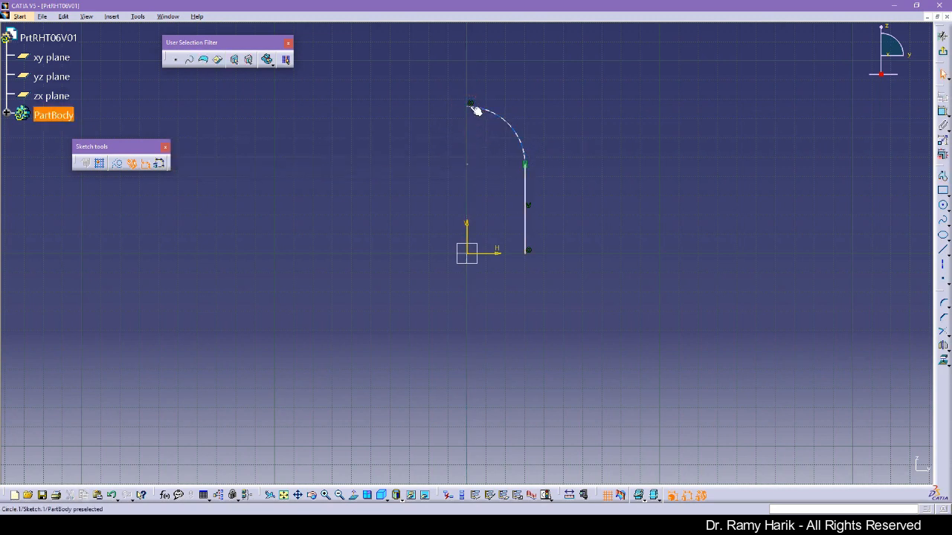
{"action": "left_click", "coordinate": [685, 196]}
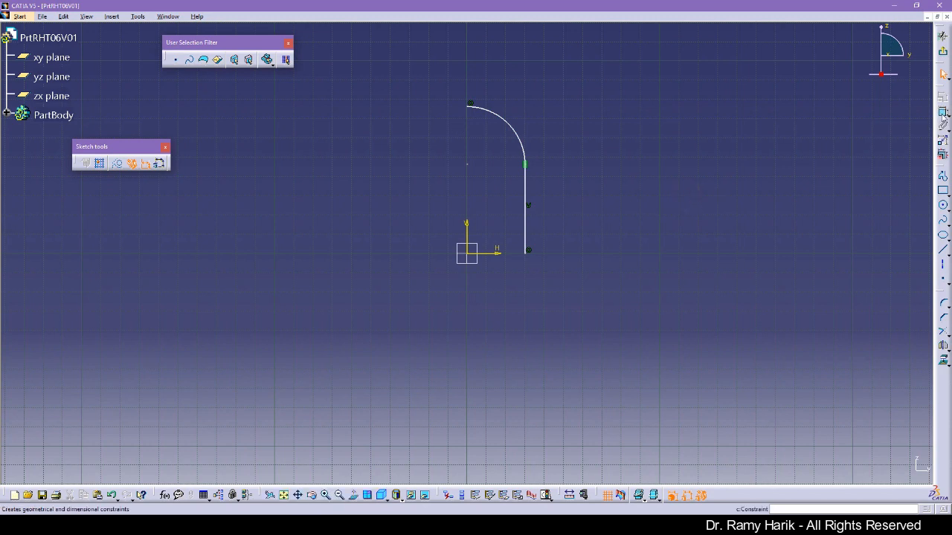
Step: Dimension the vertical line's length and the arc's radius
{"action": "left_click", "coordinate": [942, 112]}
{"action": "left_click", "coordinate": [525, 190]}
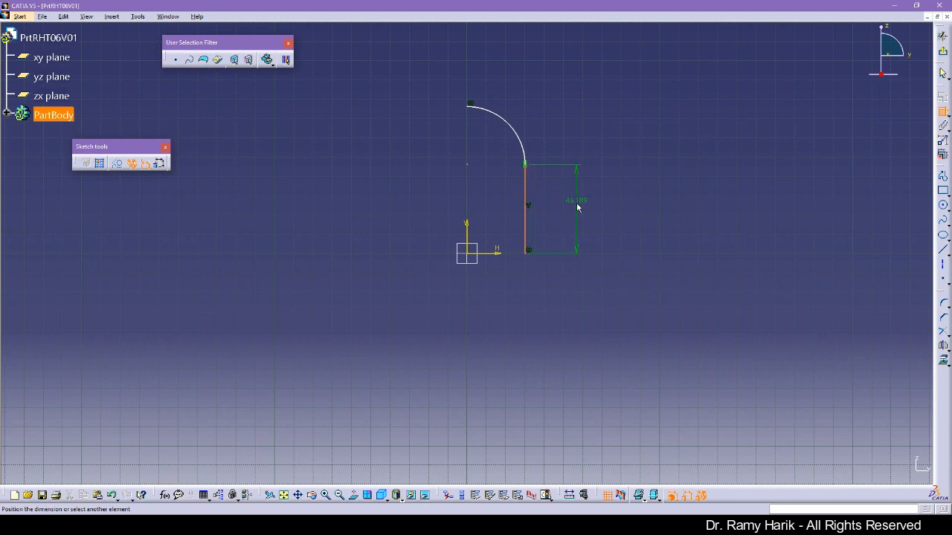
{"action": "left_click", "coordinate": [573, 202]}
{"action": "left_click", "coordinate": [516, 135]}
{"action": "left_click", "coordinate": [561, 106]}
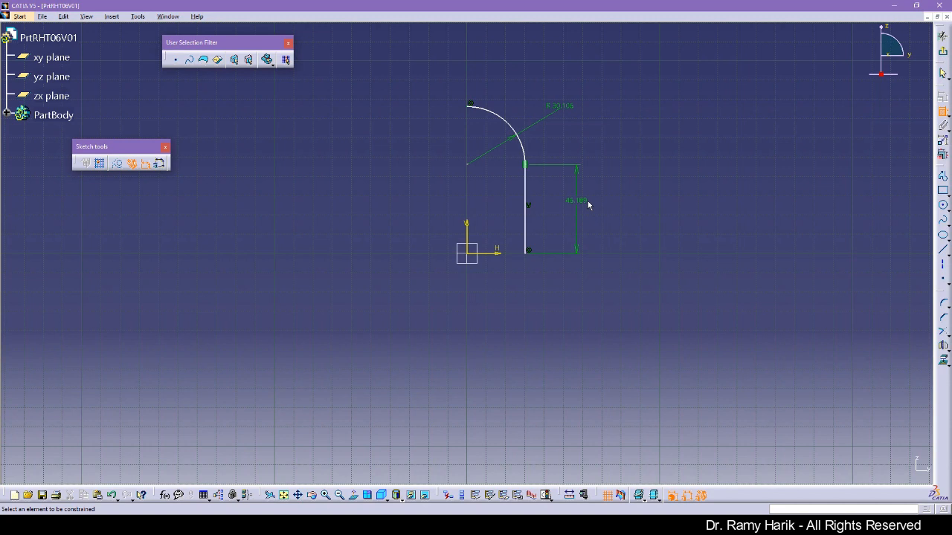
{"action": "left_click", "coordinate": [940, 113]}
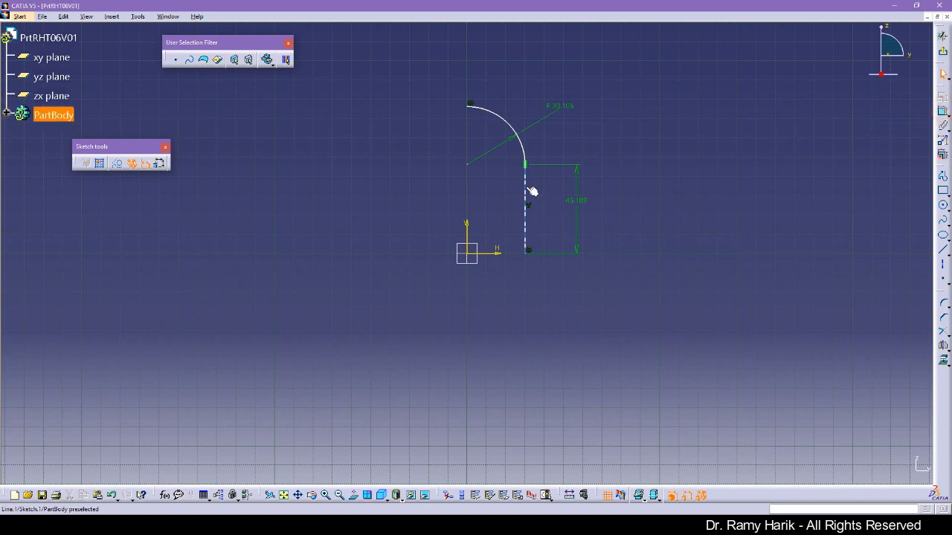
Step: Set the arc's radius to 18.5 mm and the vertical line's length to 34 mm
{"action": "left_click_drag", "start_coordinate": [531, 192], "coordinate": [562, 187]}
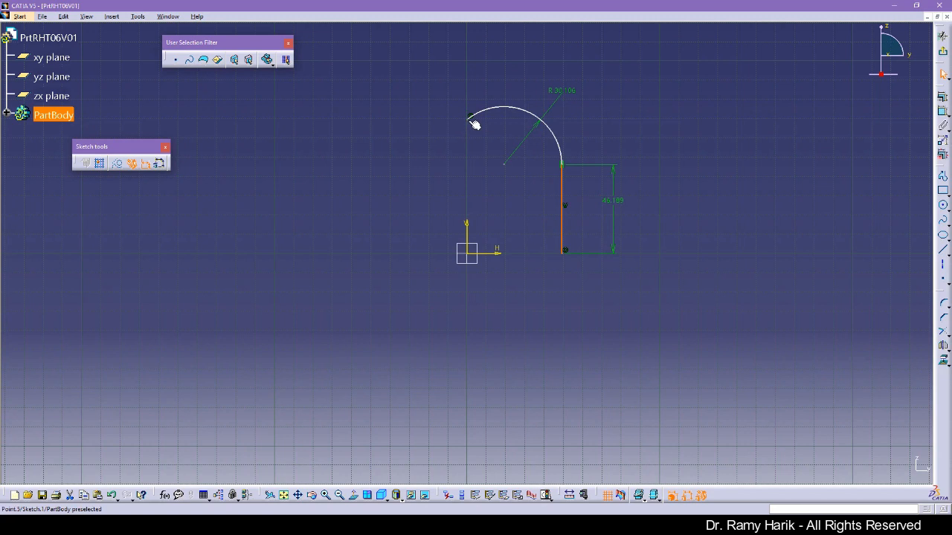
{"action": "double_click", "coordinate": [563, 92]}
{"action": "type", "text": "18.5mm"}
{"action": "key", "text": "Return"}
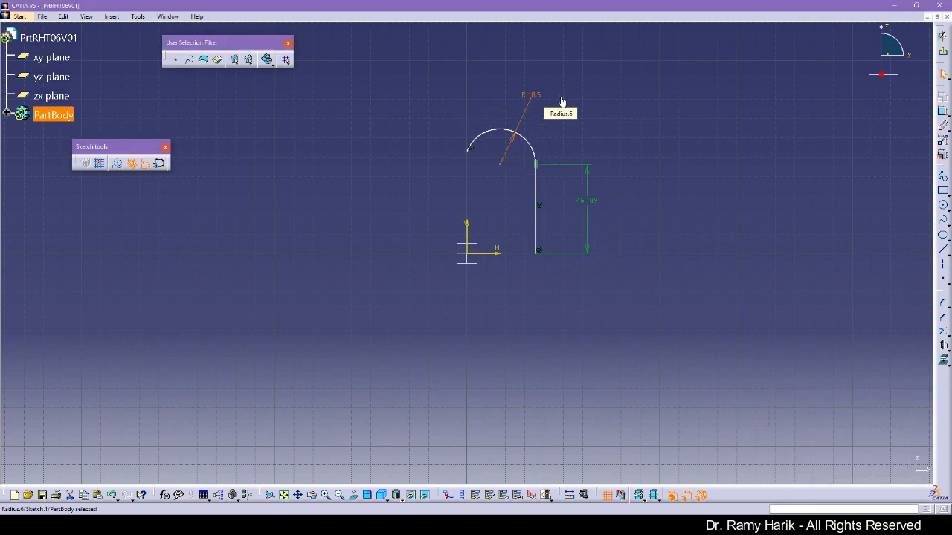
{"action": "double_click", "coordinate": [589, 200]}
{"action": "type", "text": "35"}
{"action": "key", "text": "Return"}
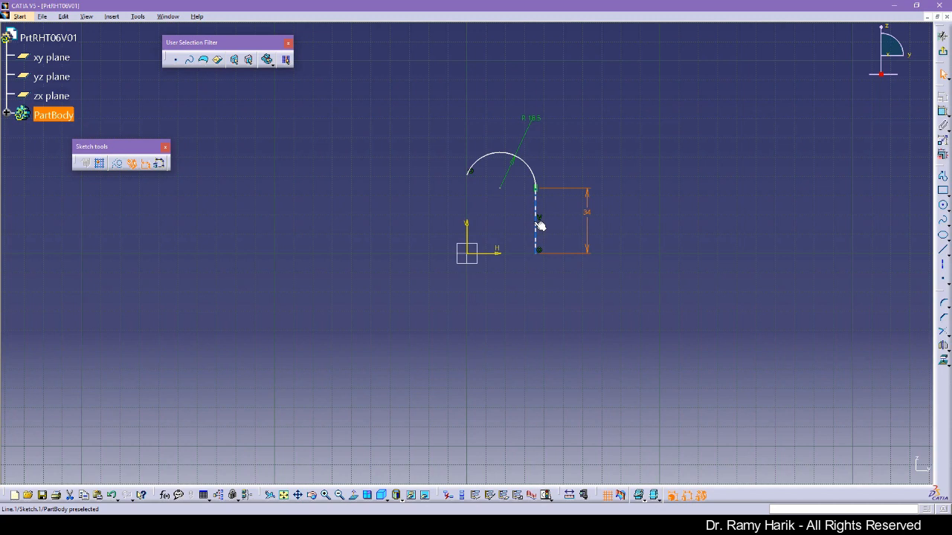
Step: Move the vertical line and the arc's free end point to test the sketch's remaining freedom
{"action": "mouse_move", "coordinate": [539, 231]}
{"action": "left_mouse_down"}
{"action": "mouse_move", "coordinate": [504, 226]}
{"action": "mouse_move", "coordinate": [538, 231]}
{"action": "left_mouse_up"}
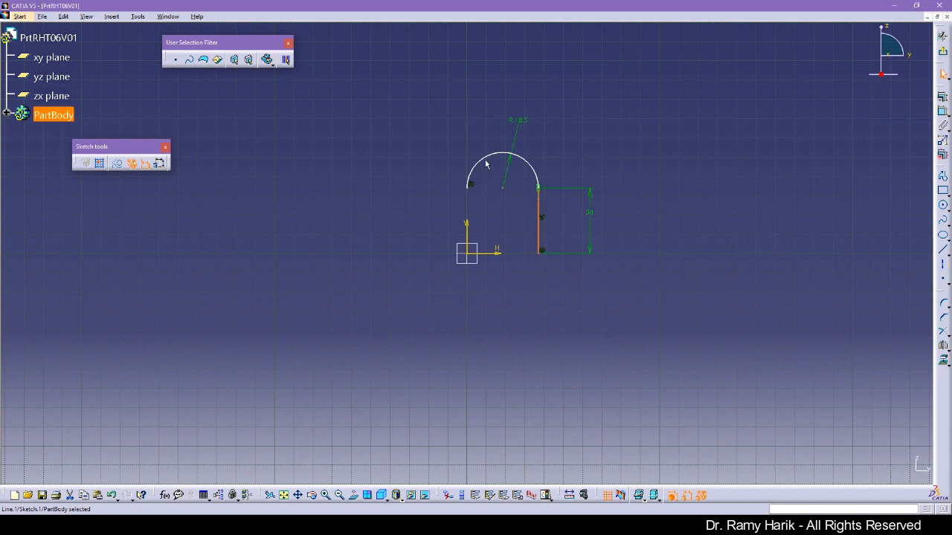
{"action": "left_click_drag", "start_coordinate": [472, 190], "coordinate": [469, 163]}
{"action": "left_click", "coordinate": [665, 196]}
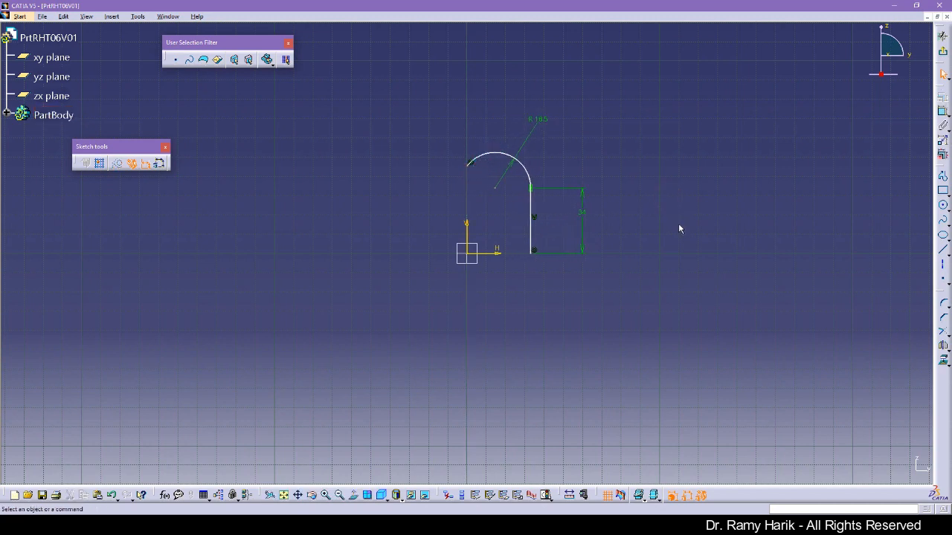
{"action": "left_click", "coordinate": [532, 226]}
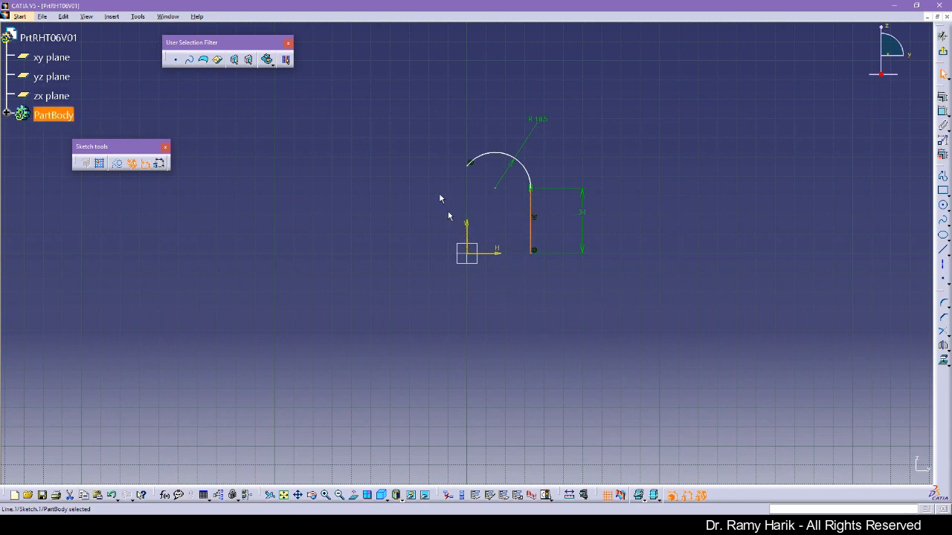
{"action": "left_click", "coordinate": [675, 230]}
Step: Constrain the vertical line to 15 mm from the vertical axis and exit the sketch
{"action": "left_click", "coordinate": [942, 111]}
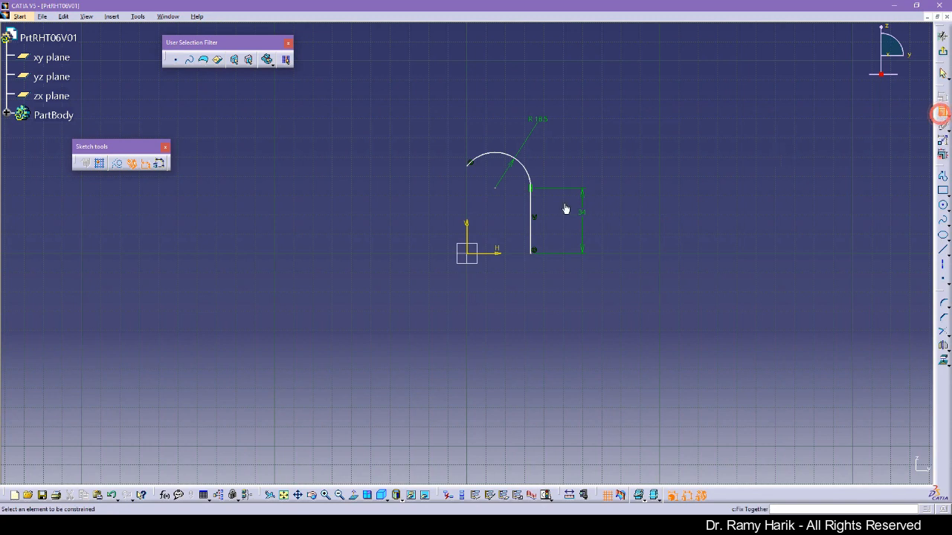
{"action": "left_click", "coordinate": [466, 229]}
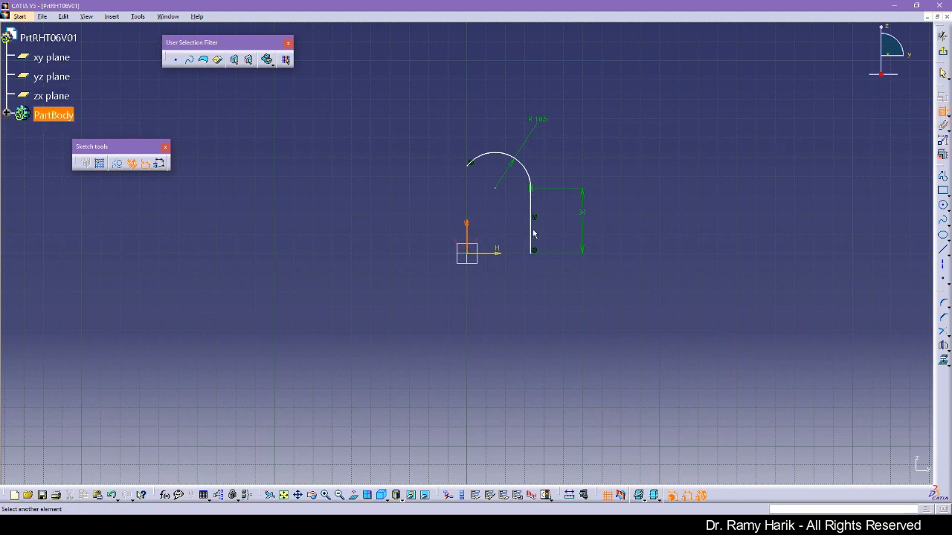
{"action": "left_click", "coordinate": [535, 234]}
{"action": "left_click", "coordinate": [505, 290]}
{"action": "left_click", "coordinate": [539, 308]}
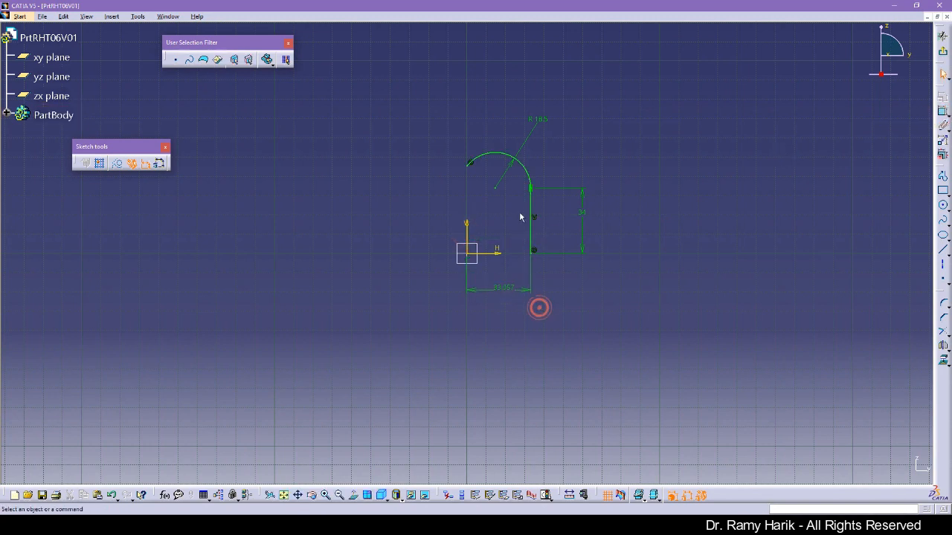
{"action": "double_click", "coordinate": [505, 289]}
{"action": "type", "text": "15"}
{"action": "key", "text": "Return"}
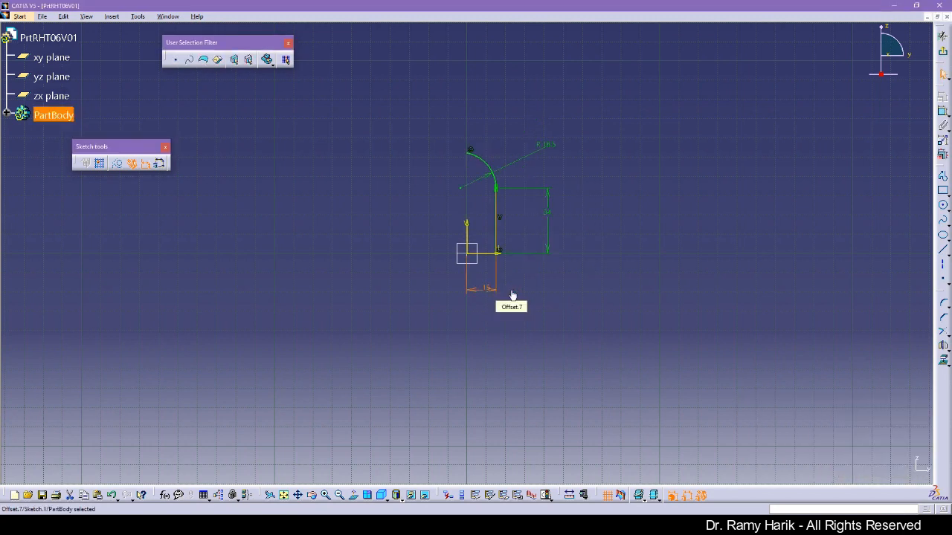
{"action": "left_click", "coordinate": [543, 300]}
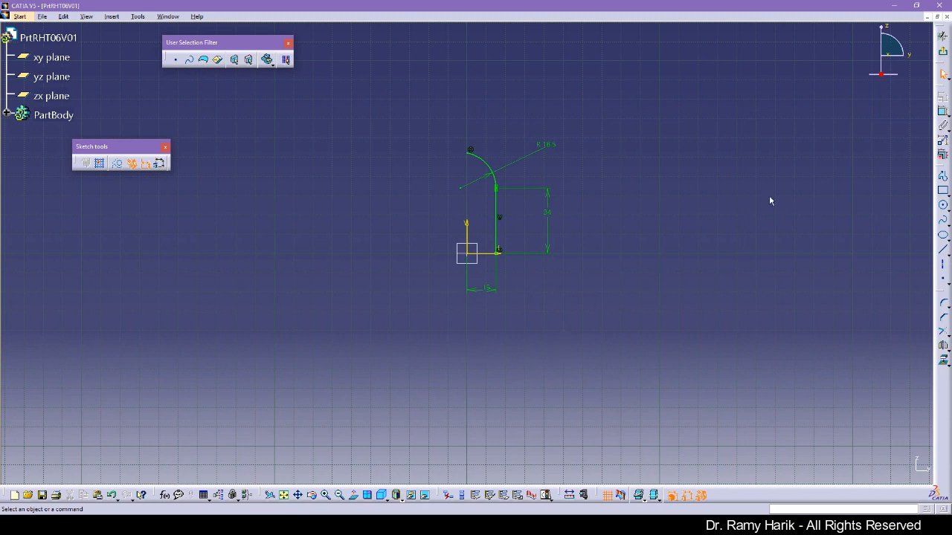
{"action": "left_click", "coordinate": [938, 52]}
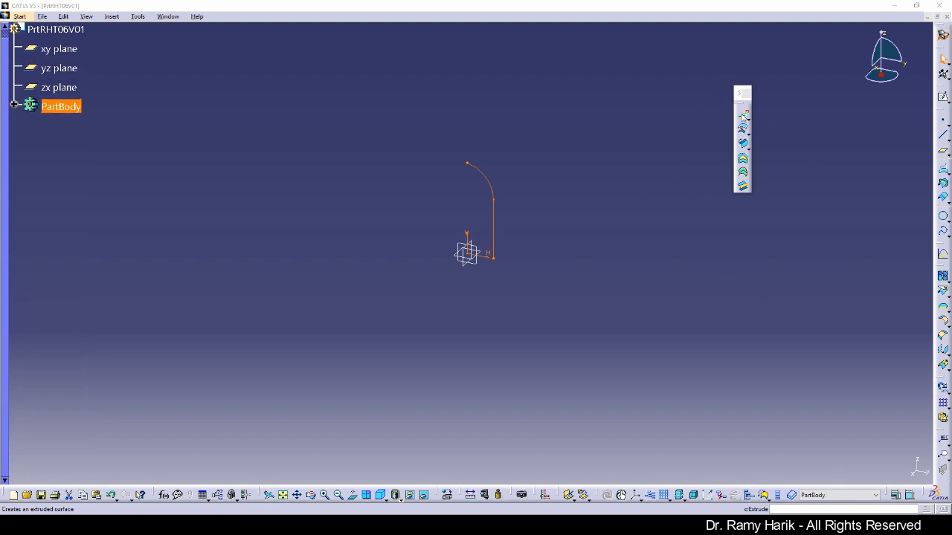
Step: Close the Surfaces, Operations and Replication toolbars and dock the View toolbar beneath the menu bar
{"action": "left_click", "coordinate": [746, 95]}
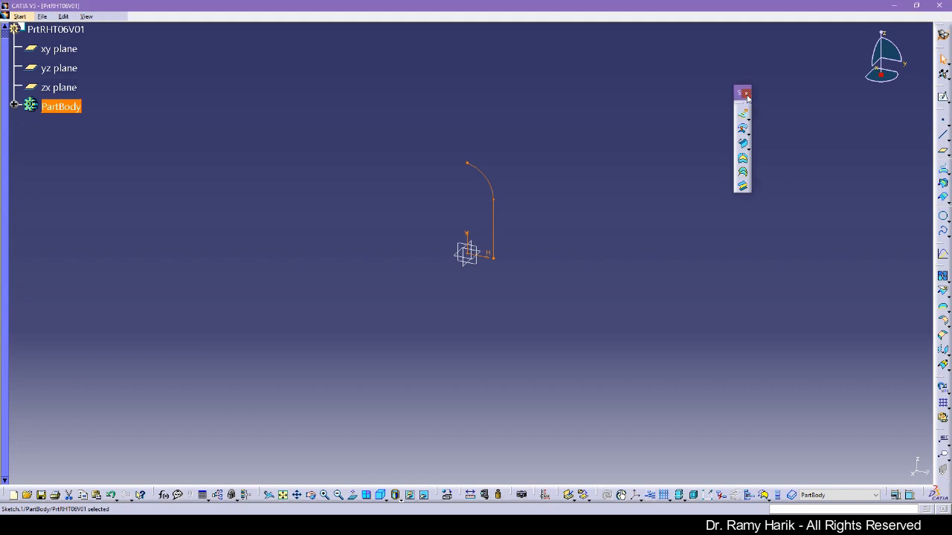
{"action": "left_click", "coordinate": [747, 94]}
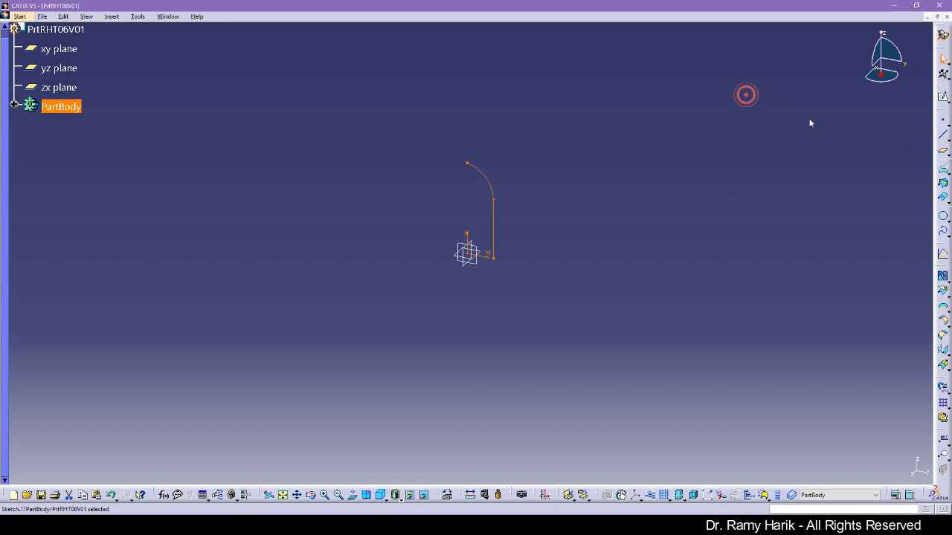
{"action": "left_click_drag", "start_coordinate": [937, 265], "coordinate": [785, 220]}
{"action": "left_click", "coordinate": [790, 213]}
{"action": "left_click_drag", "start_coordinate": [936, 266], "coordinate": [796, 209]}
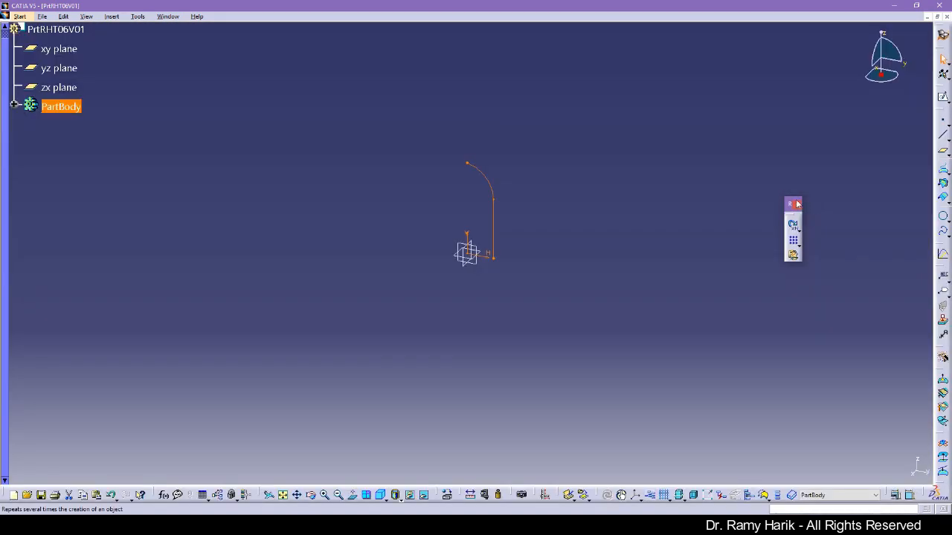
{"action": "left_click", "coordinate": [798, 201]}
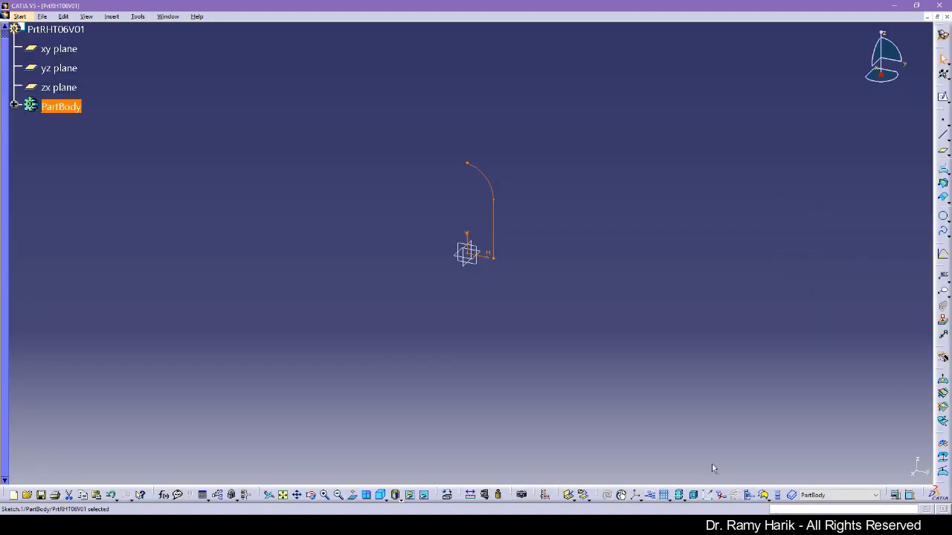
{"action": "left_click_drag", "start_coordinate": [258, 498], "coordinate": [398, 28]}
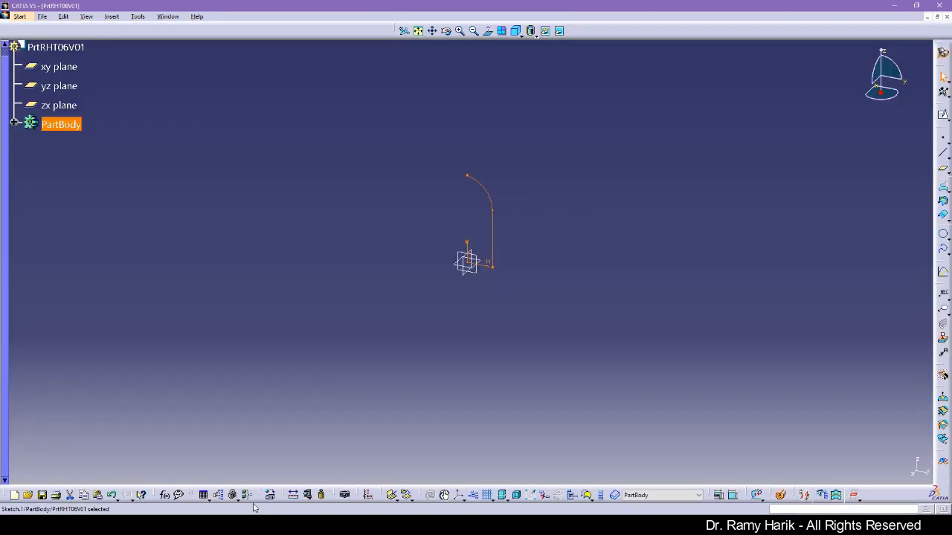
Step: Restore the contents and default positions of all toolbars, and float the Surfaces toolbar over the work area
{"action": "left_click_drag", "start_coordinate": [257, 492], "coordinate": [2, 208]}
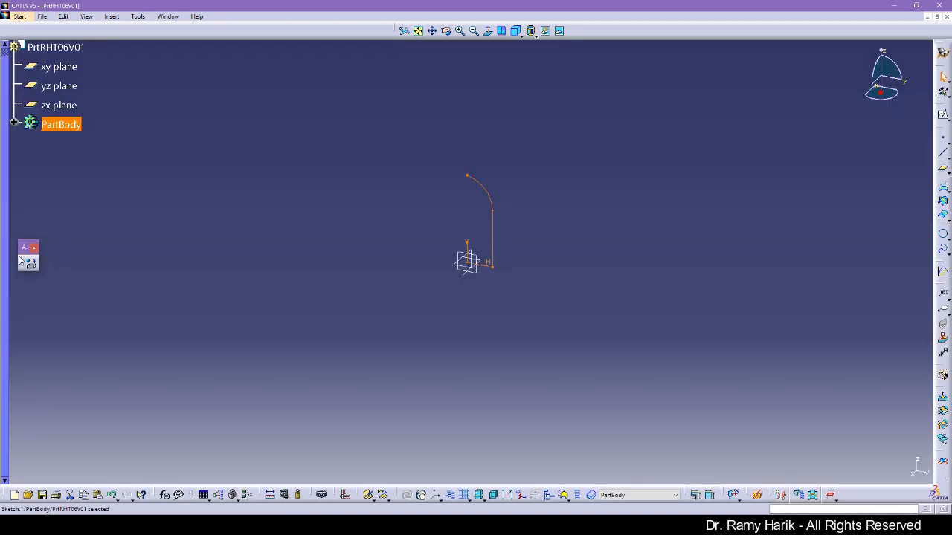
{"action": "left_click_drag", "start_coordinate": [27, 246], "coordinate": [7, 261]}
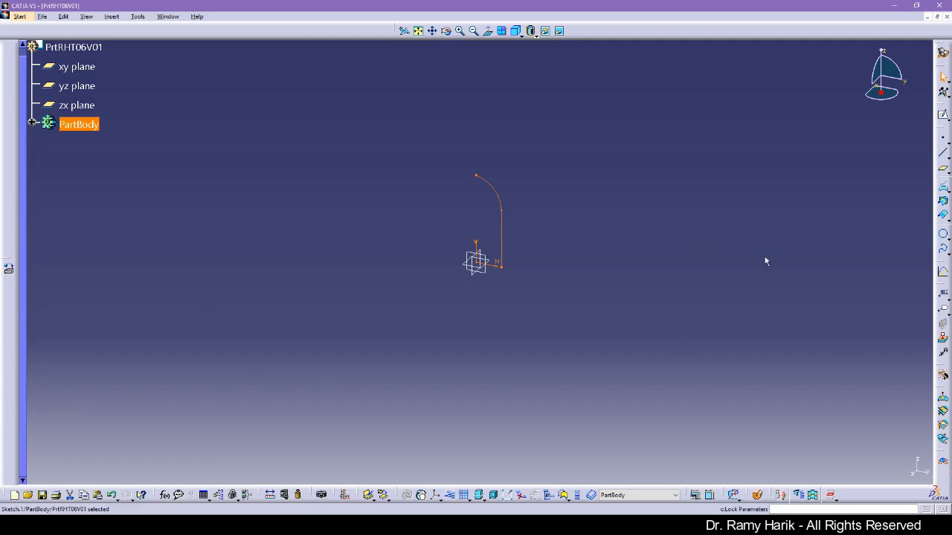
{"action": "right_click", "coordinate": [636, 33]}
{"action": "left_click", "coordinate": [661, 500]}
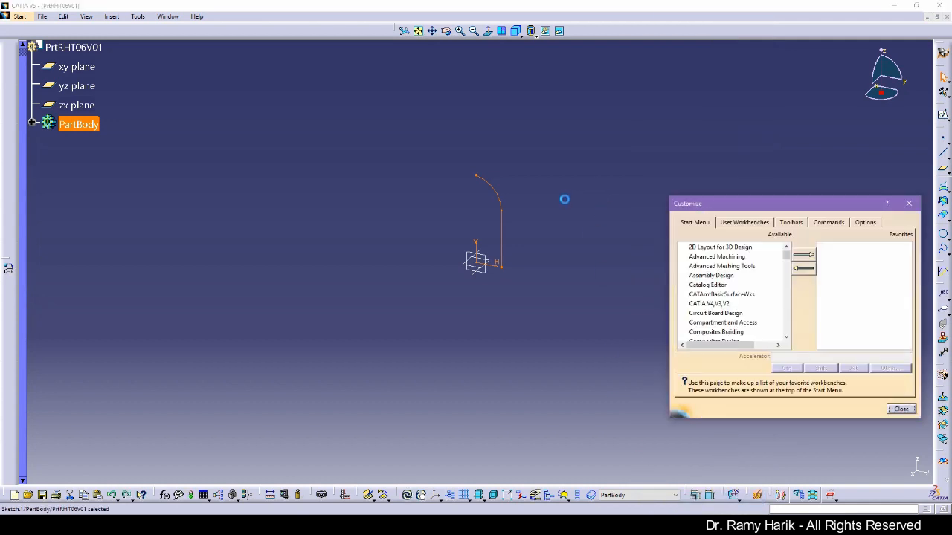
{"action": "left_click", "coordinate": [790, 223]}
{"action": "left_click", "coordinate": [879, 285]}
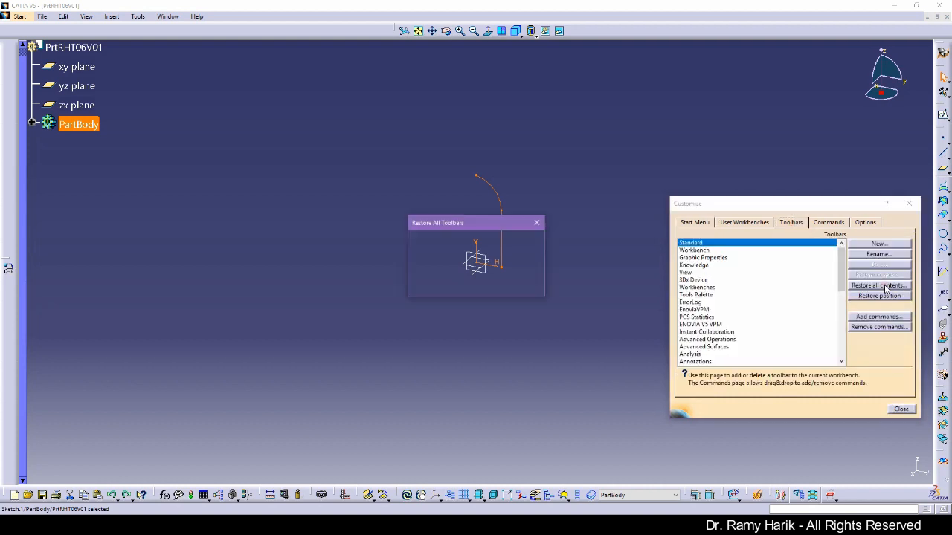
{"action": "left_click", "coordinate": [452, 283]}
{"action": "left_click", "coordinate": [879, 296]}
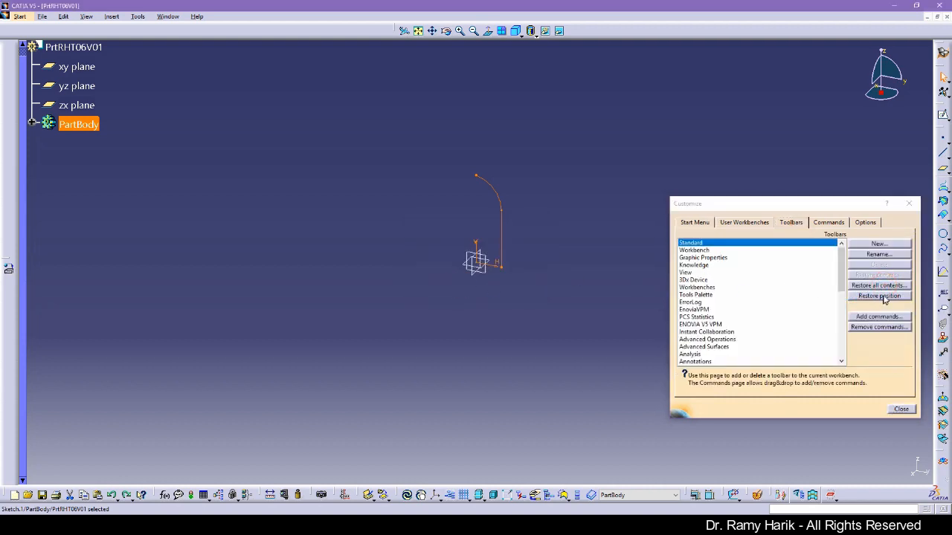
{"action": "left_click", "coordinate": [458, 283]}
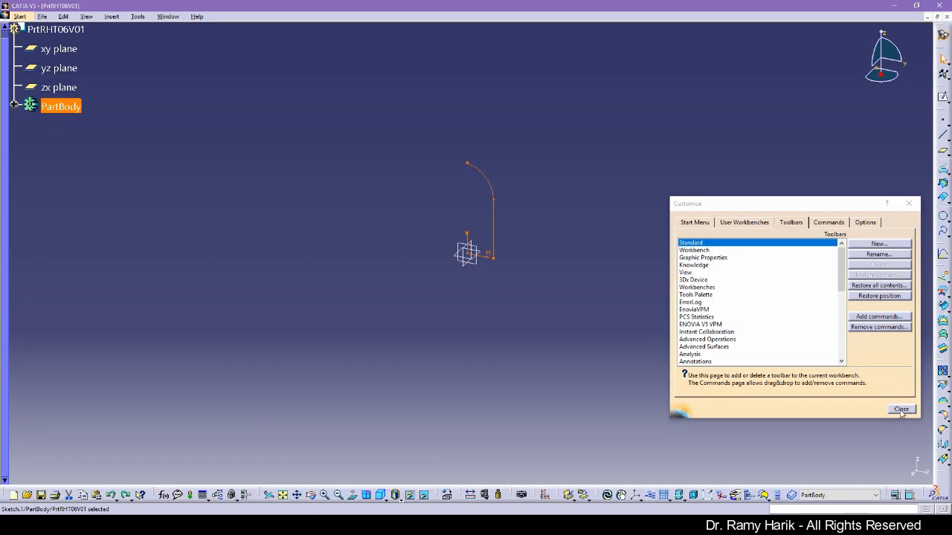
{"action": "left_click", "coordinate": [901, 408]}
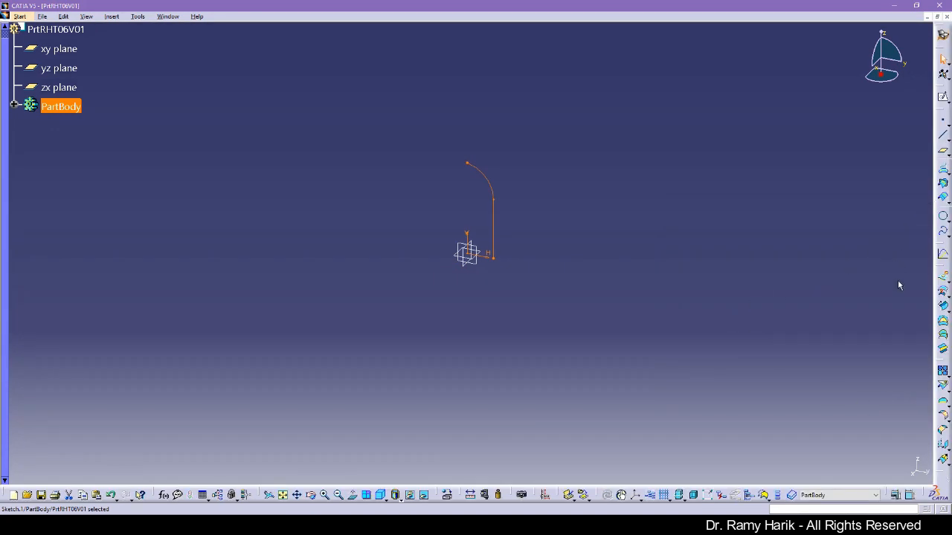
{"action": "left_click_drag", "start_coordinate": [942, 269], "coordinate": [754, 155]}
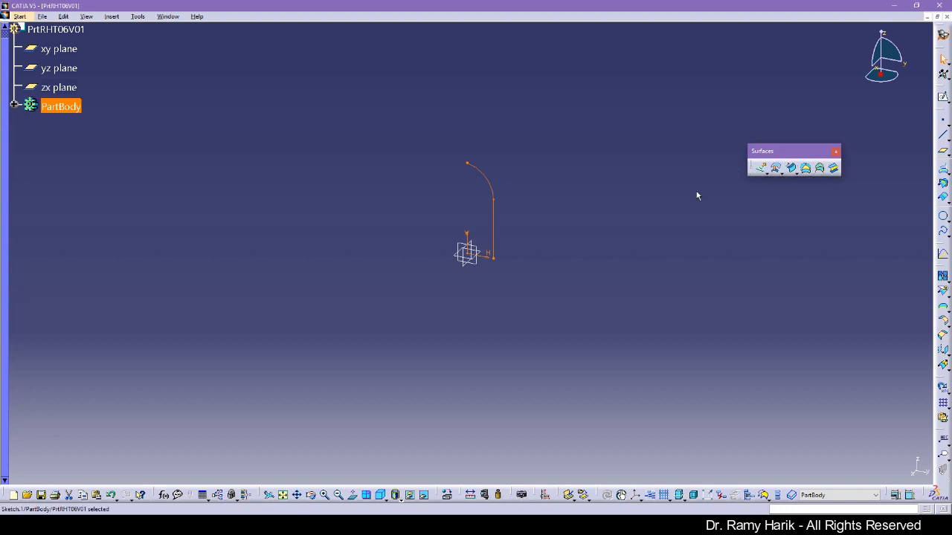
{"action": "left_click", "coordinate": [763, 172]}
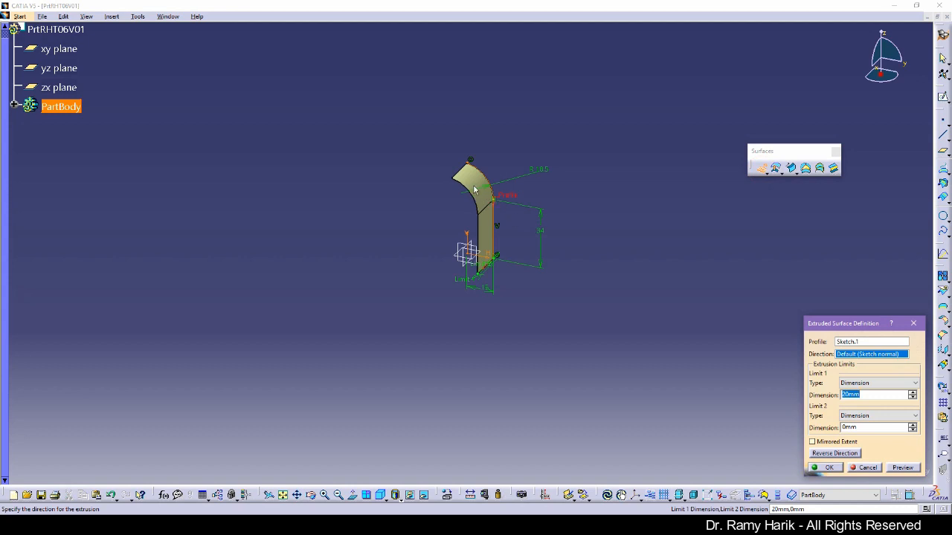
{"action": "middle_click_drag", "start_coordinate": [524, 321], "coordinate": [528, 246]}
{"action": "left_click_drag", "start_coordinate": [498, 258], "coordinate": [623, 207]}
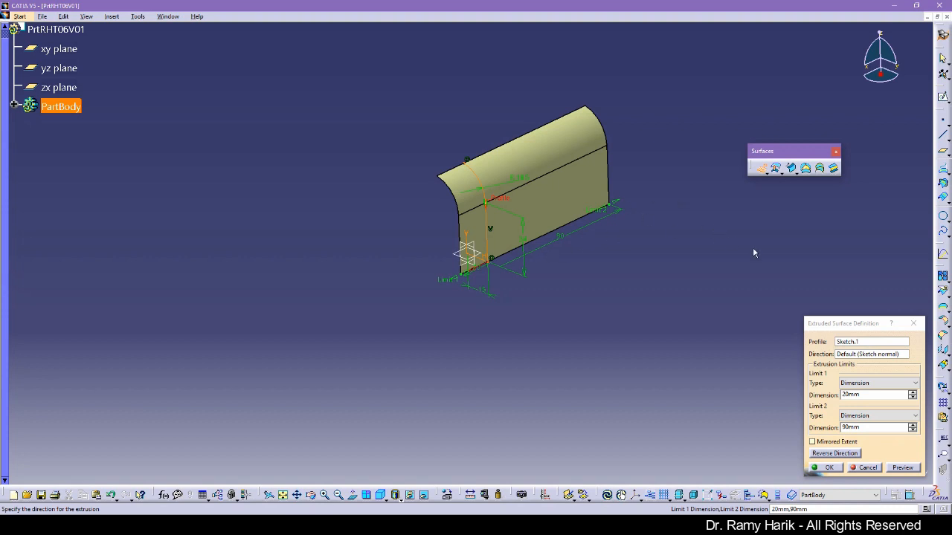
{"action": "left_click", "coordinate": [818, 443]}
{"action": "left_click", "coordinate": [820, 444]}
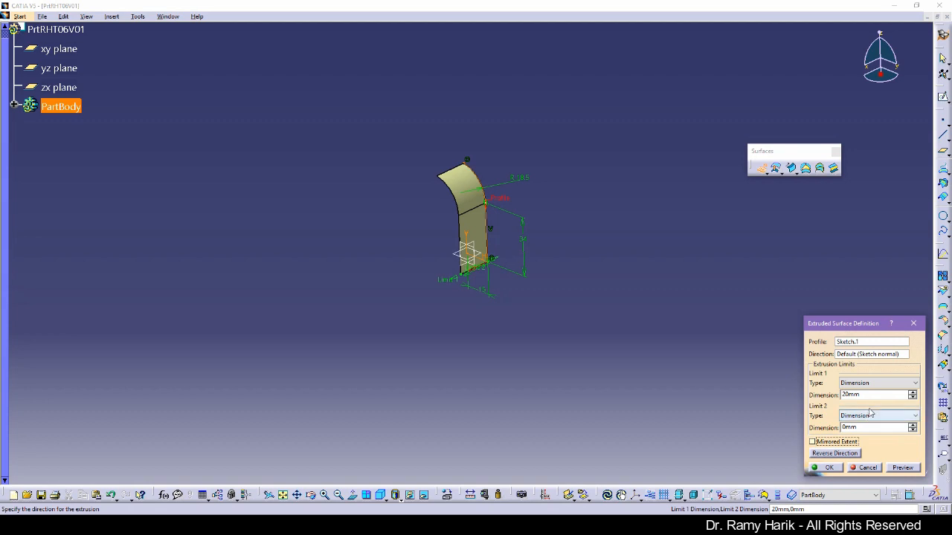
{"action": "left_click", "coordinate": [869, 468]}
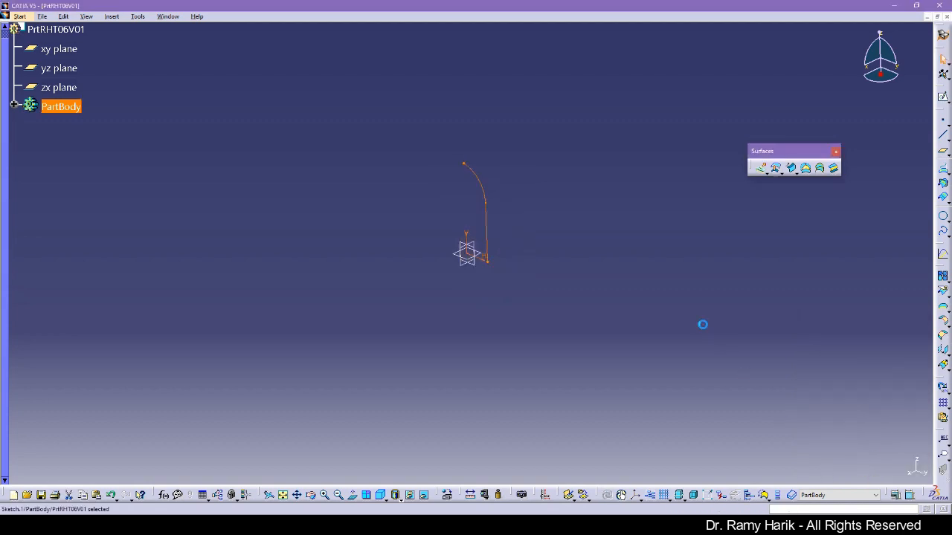
Step: Revolve the line-and-arc sketch 360 degrees about the sketch's vertical direction to create a surface
{"action": "left_click", "coordinate": [768, 174]}
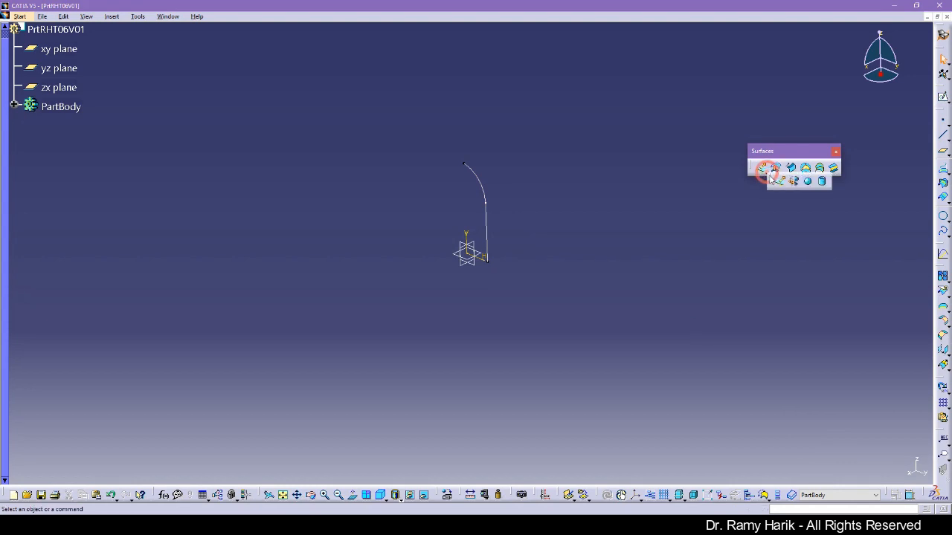
{"action": "left_click", "coordinate": [766, 175]}
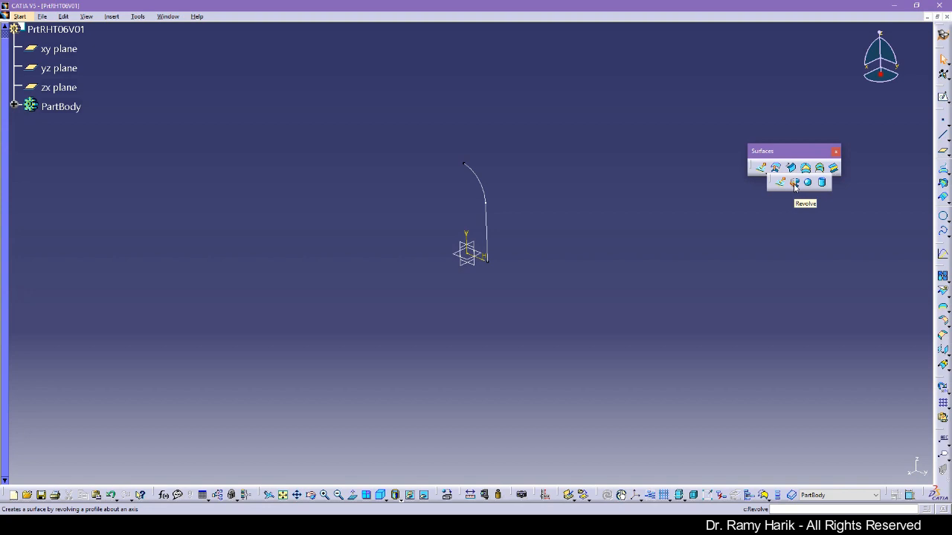
{"action": "left_click", "coordinate": [793, 187]}
{"action": "left_click", "coordinate": [488, 223]}
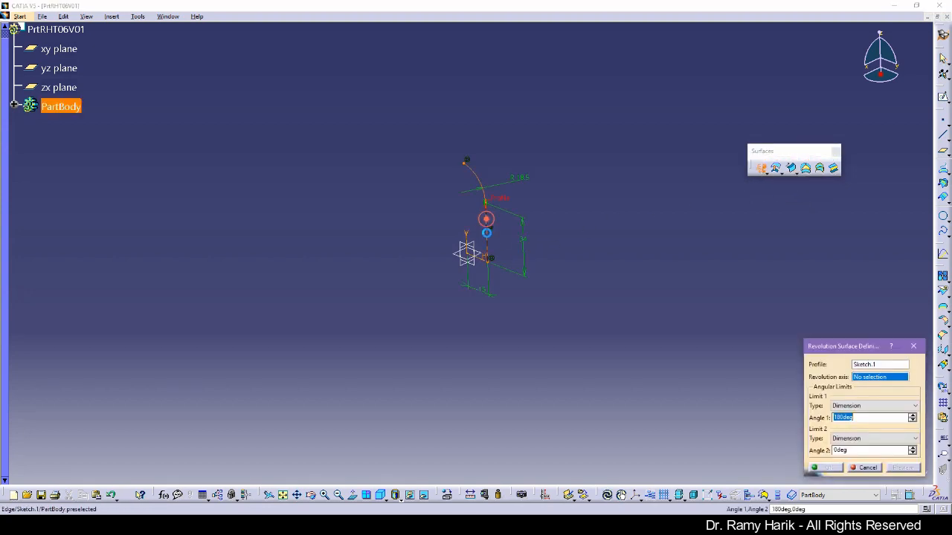
{"action": "left_click", "coordinate": [470, 239]}
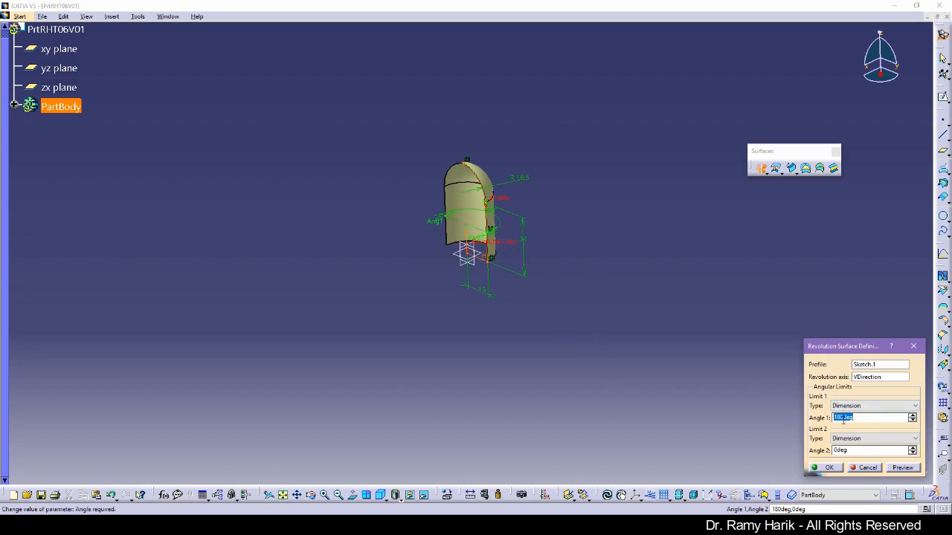
{"action": "type", "text": "360"}
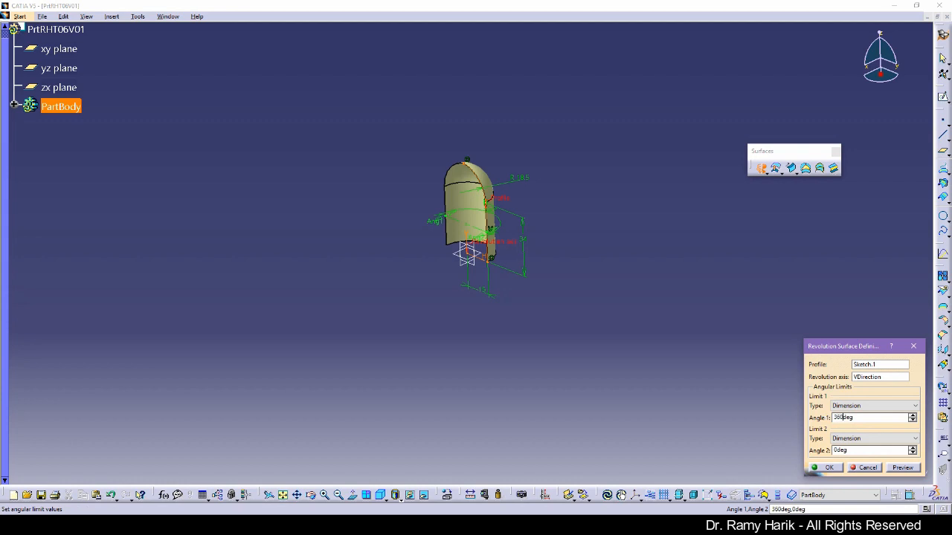
{"action": "left_click", "coordinate": [902, 468]}
{"action": "left_click", "coordinate": [825, 467]}
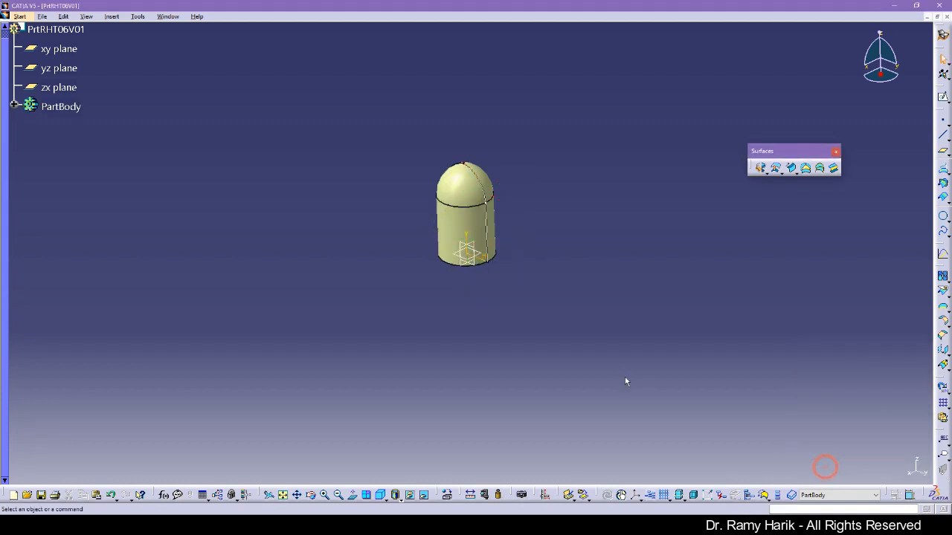
Step: Expand PartBody in the tree and insert a geometrical set named "Reference Elements" under the part
{"action": "left_click", "coordinate": [13, 106]}
{"action": "left_click_drag", "start_coordinate": [4, 106], "coordinate": [3, 89]}
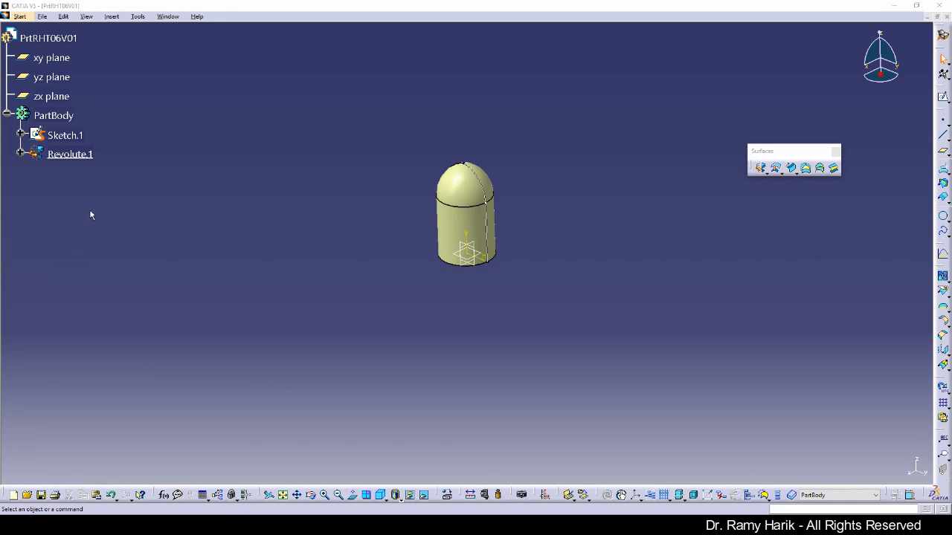
{"action": "left_click", "coordinate": [113, 17]}
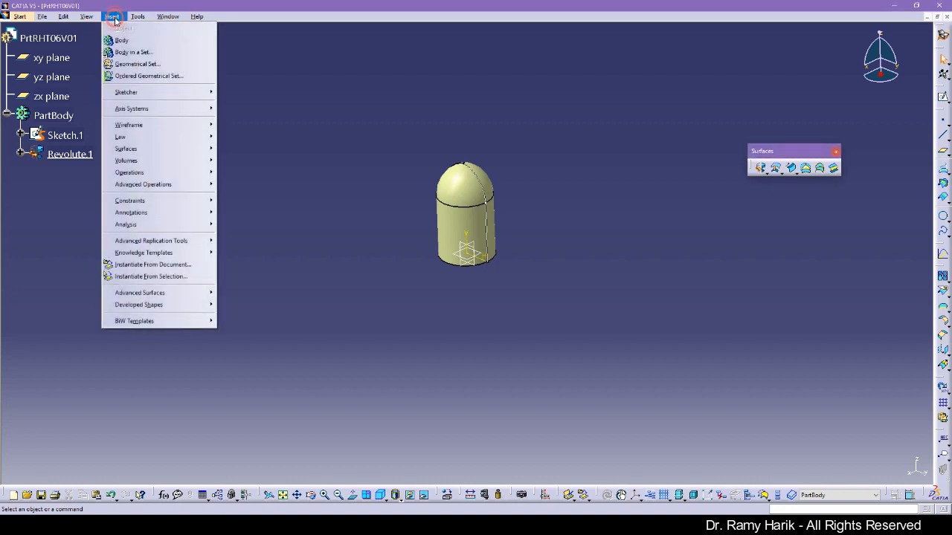
{"action": "left_click", "coordinate": [136, 66]}
{"action": "type", "text": "Reference"}
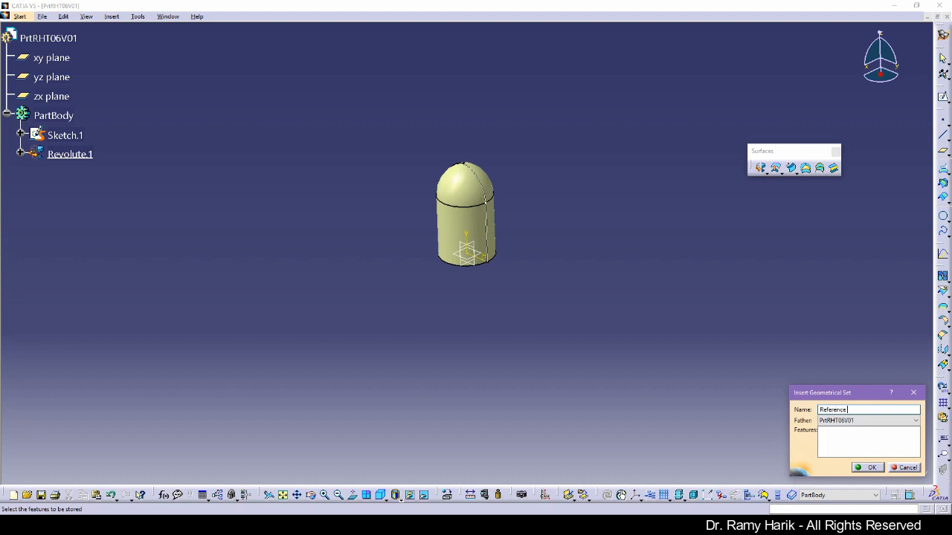
{"action": "type", "text": " Elements"}
{"action": "key", "text": "Return"}
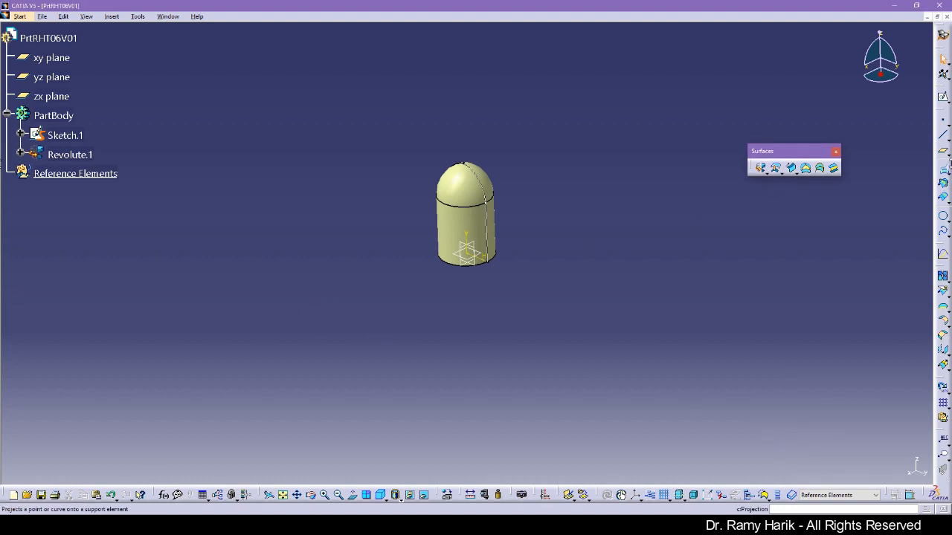
Step: Float the Wireframe toolbar and create a coordinate point at X 0 mm, Y 15 mm, Z 4 mm
{"action": "left_click_drag", "start_coordinate": [938, 110], "coordinate": [666, 66]}
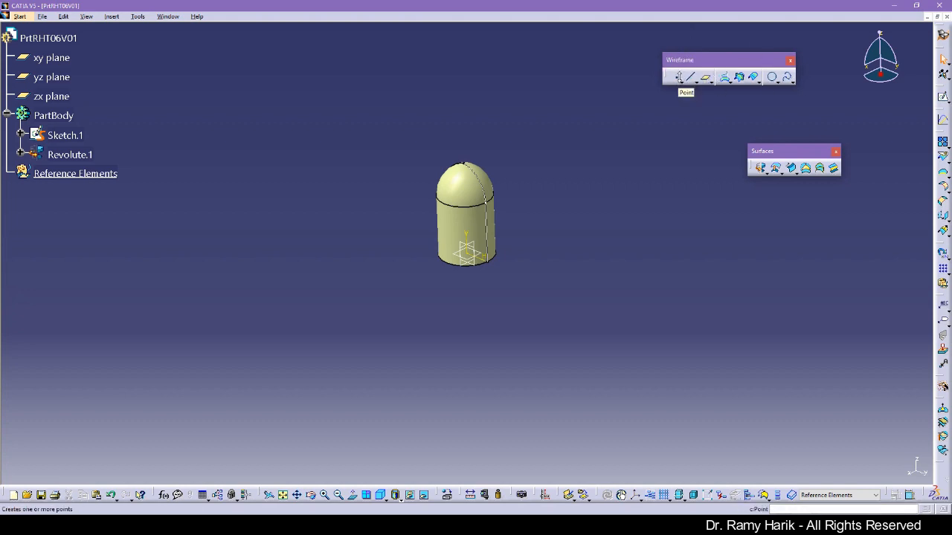
{"action": "left_click", "coordinate": [678, 78]}
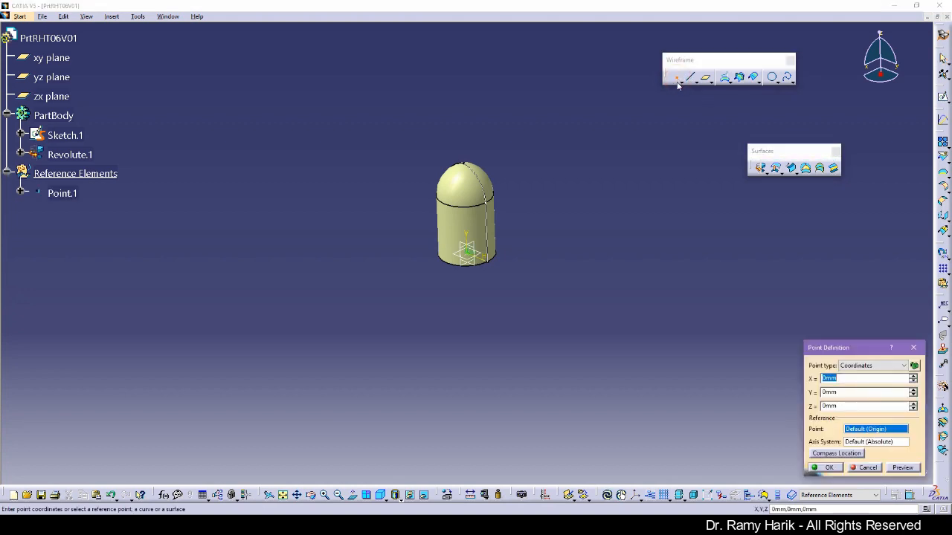
{"action": "left_click", "coordinate": [2, 285]}
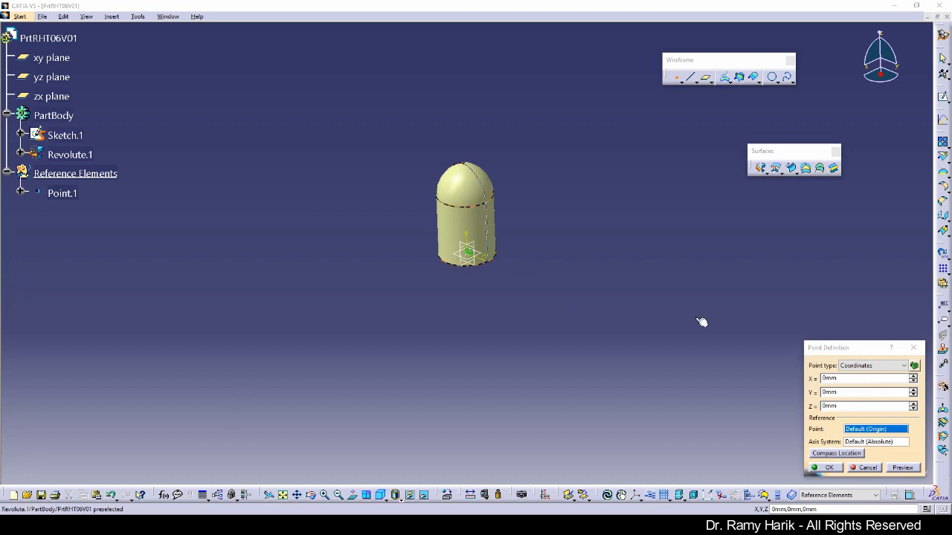
{"action": "left_click", "coordinate": [825, 390]}
{"action": "left_click_drag", "start_coordinate": [828, 392], "coordinate": [815, 395]}
{"action": "type", "text": "15"}
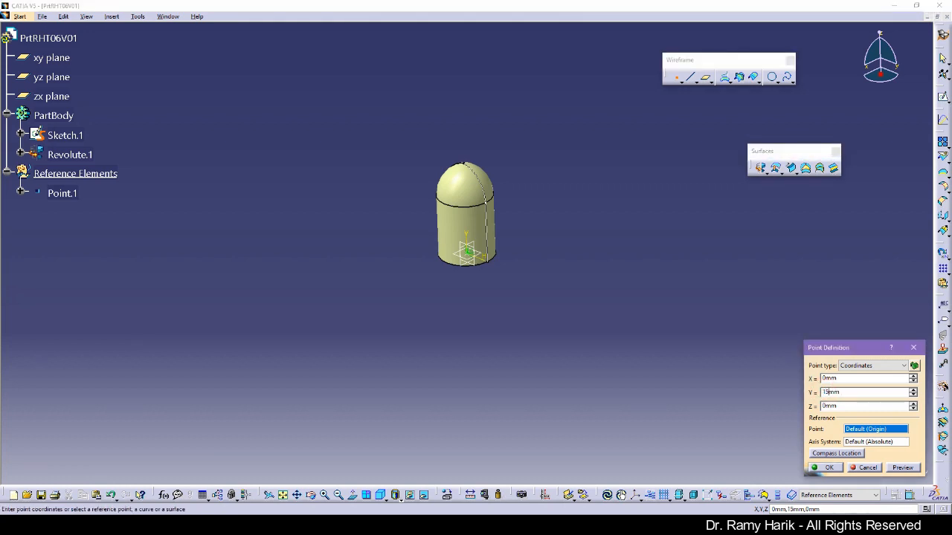
{"action": "left_click", "coordinate": [824, 405]}
{"action": "left_click_drag", "start_coordinate": [826, 405], "coordinate": [815, 410]}
{"action": "type", "text": "4"}
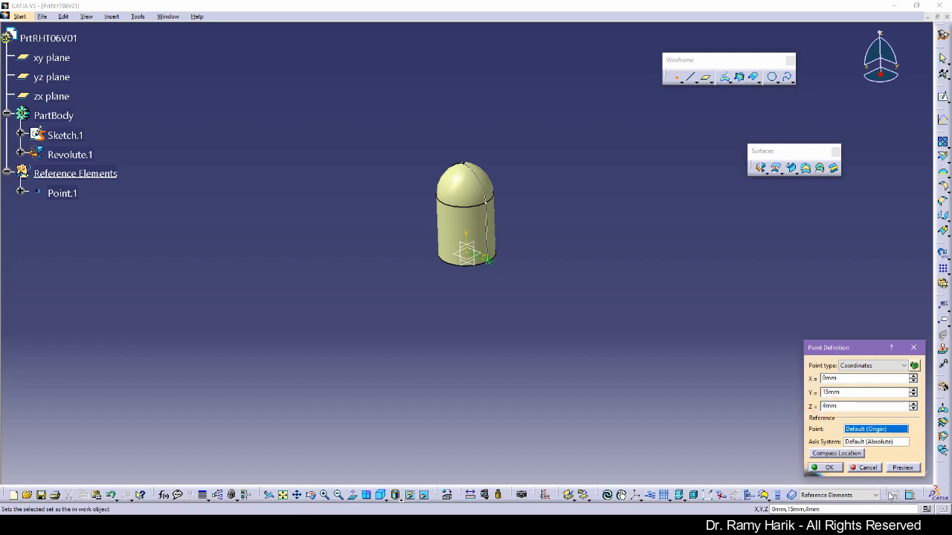
{"action": "left_click", "coordinate": [841, 469]}
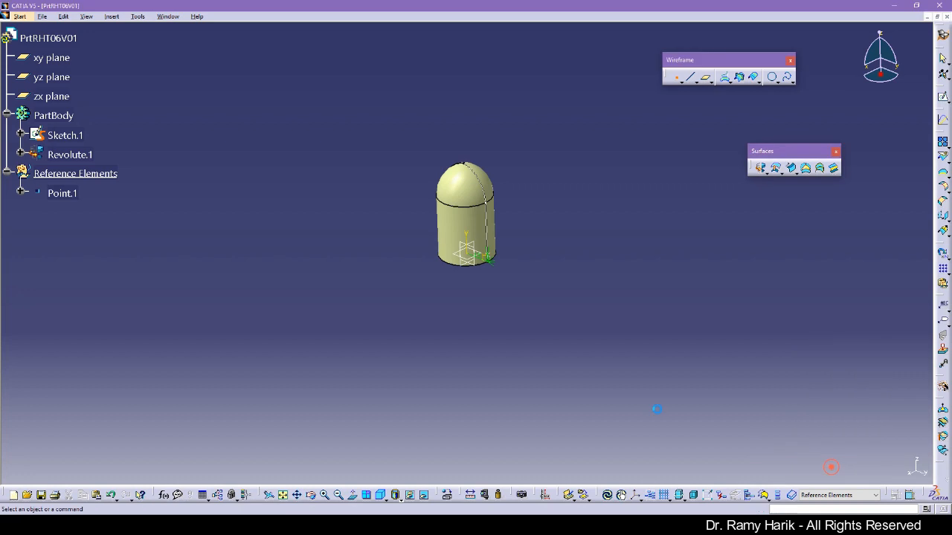
Step: Hide the profile sketch and the xy, yz and zx reference planes
{"action": "right_click", "coordinate": [77, 134]}
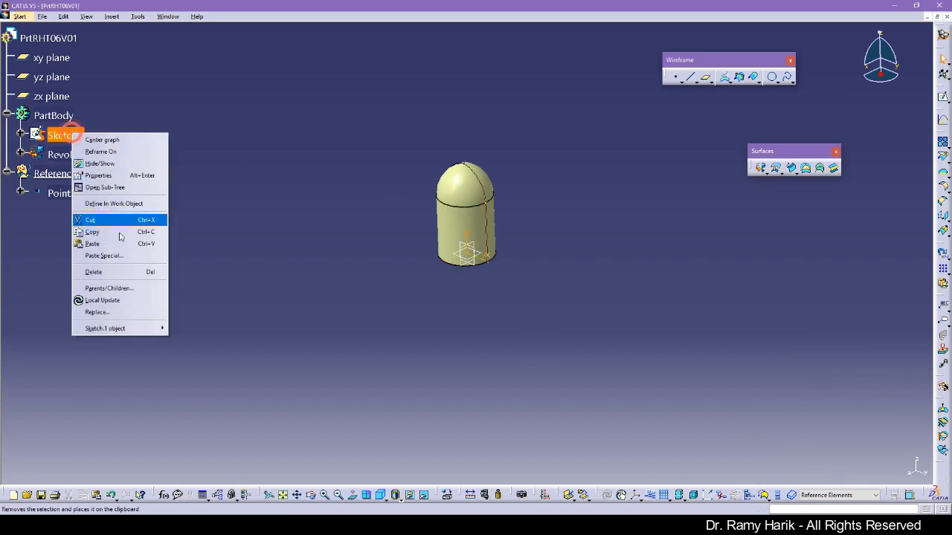
{"action": "left_click", "coordinate": [99, 164]}
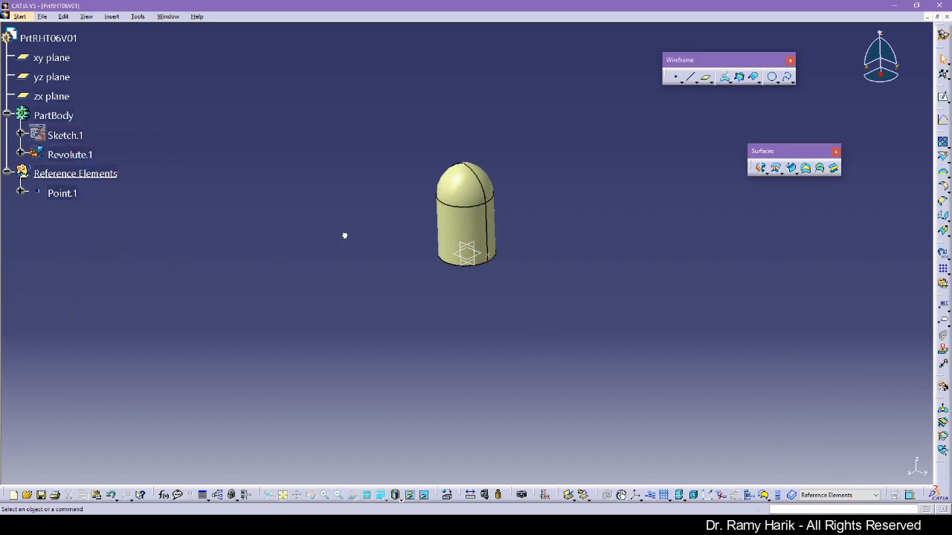
{"action": "left_click", "coordinate": [64, 96]}
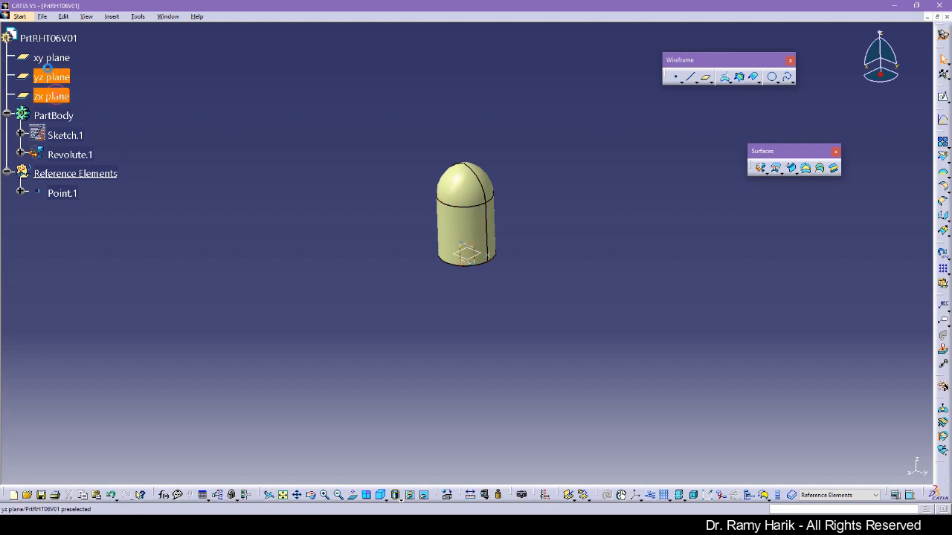
{"action": "left_click", "coordinate": [58, 59], "text": "shift"}
{"action": "right_click", "coordinate": [58, 61]}
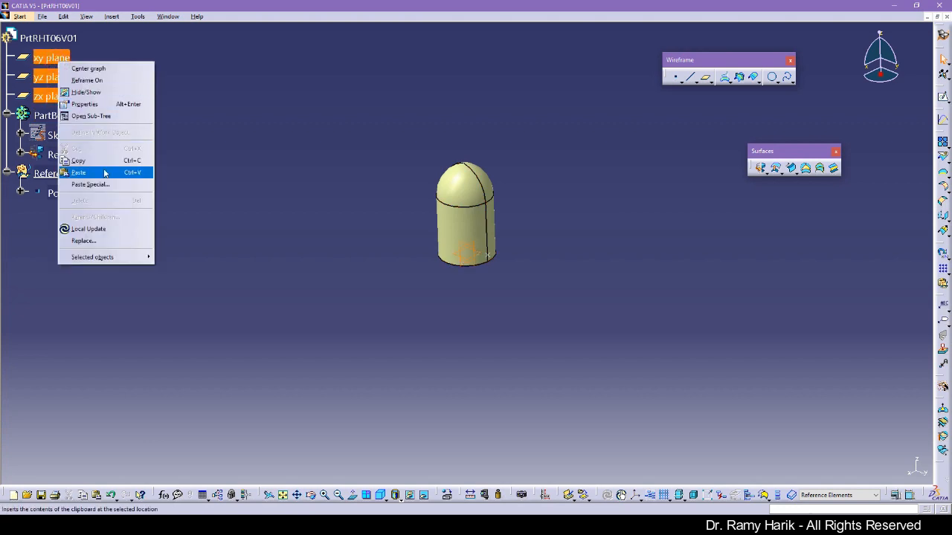
{"action": "left_click", "coordinate": [106, 92]}
{"action": "middle_click_drag", "start_coordinate": [511, 385], "coordinate": [334, 340]}
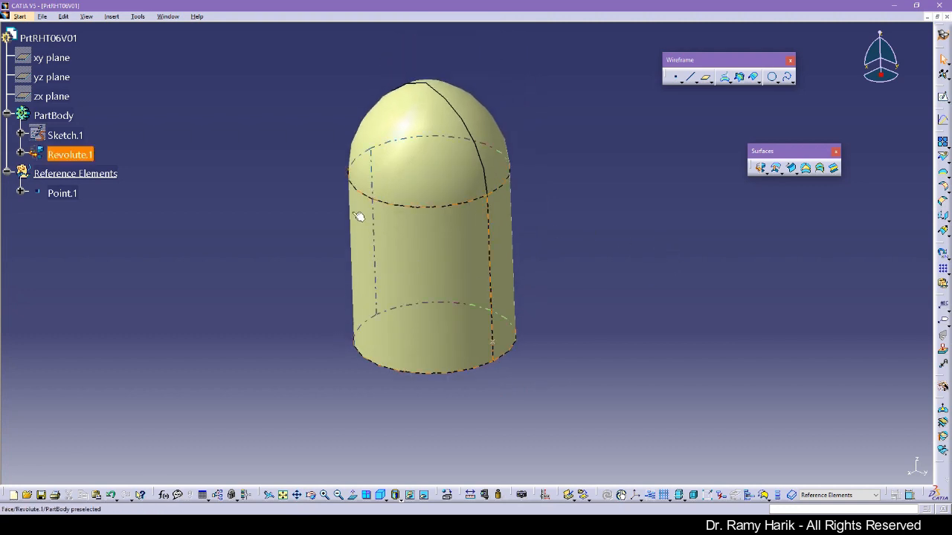
{"action": "middle_click_drag", "start_coordinate": [308, 200], "coordinate": [328, 208]}
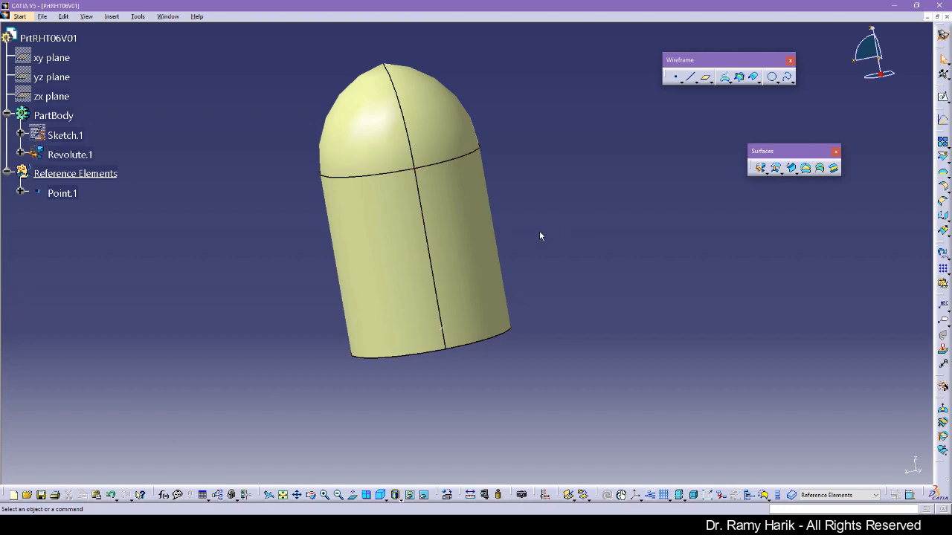
{"action": "right_click", "coordinate": [392, 230]}
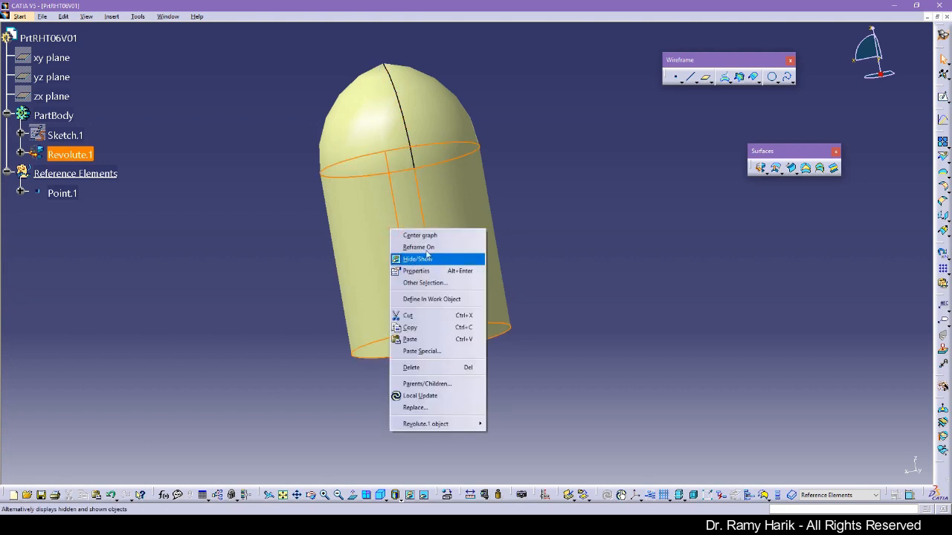
{"action": "left_click", "coordinate": [426, 248]}
{"action": "middle_click_drag", "start_coordinate": [331, 261], "coordinate": [538, 367]}
{"action": "middle_click_drag", "start_coordinate": [323, 140], "coordinate": [349, 128]}
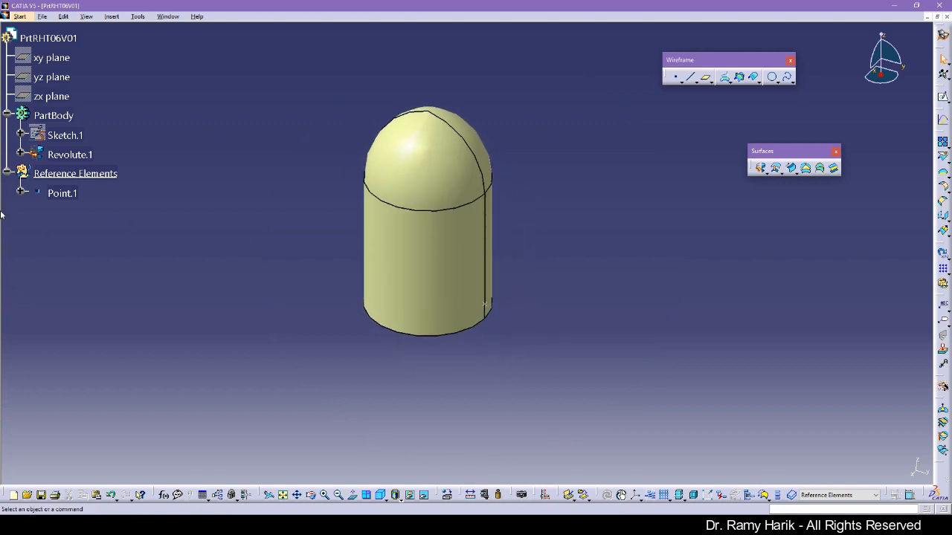
{"action": "left_click", "coordinate": [2, 155]}
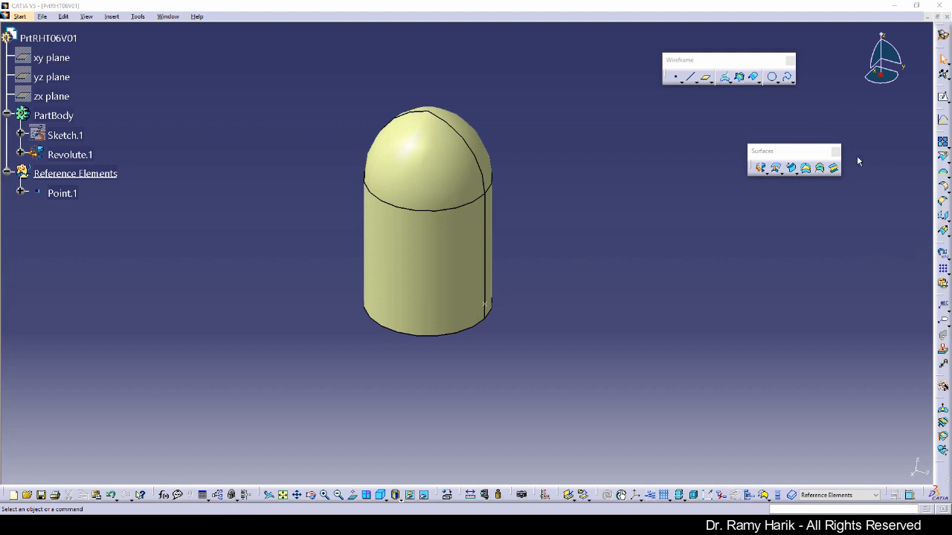
Step: Start a helix curve with the coordinate point as starting point and the Z axis as its axis
{"action": "left_click", "coordinate": [792, 82]}
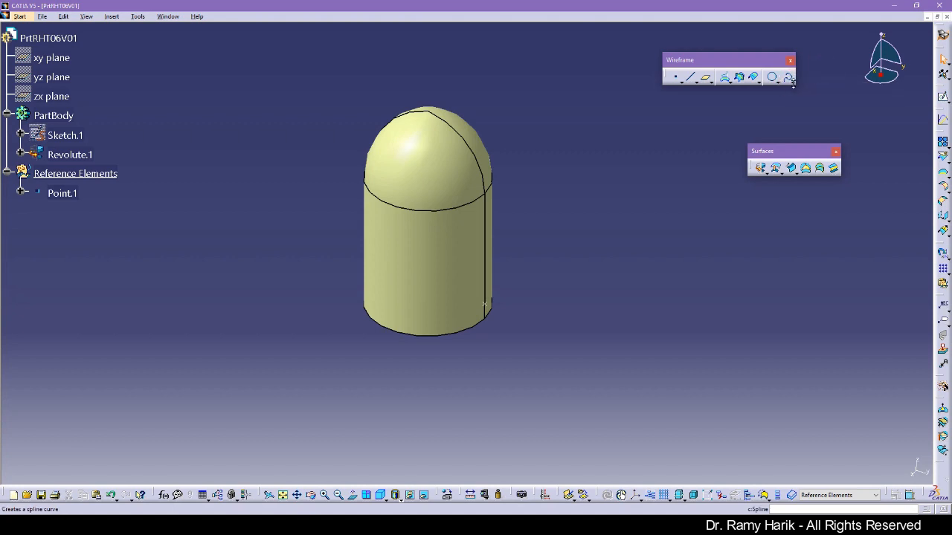
{"action": "left_click", "coordinate": [792, 82]}
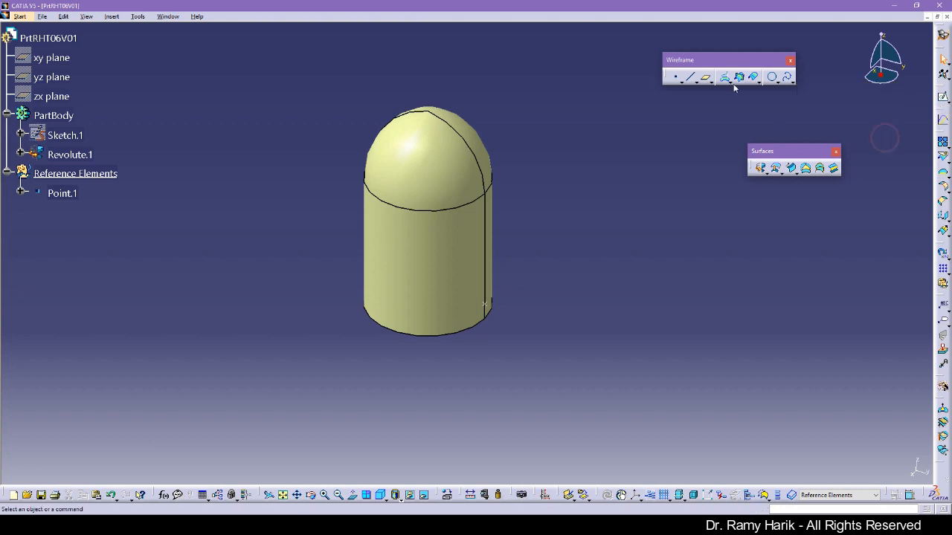
{"action": "left_click", "coordinate": [791, 80]}
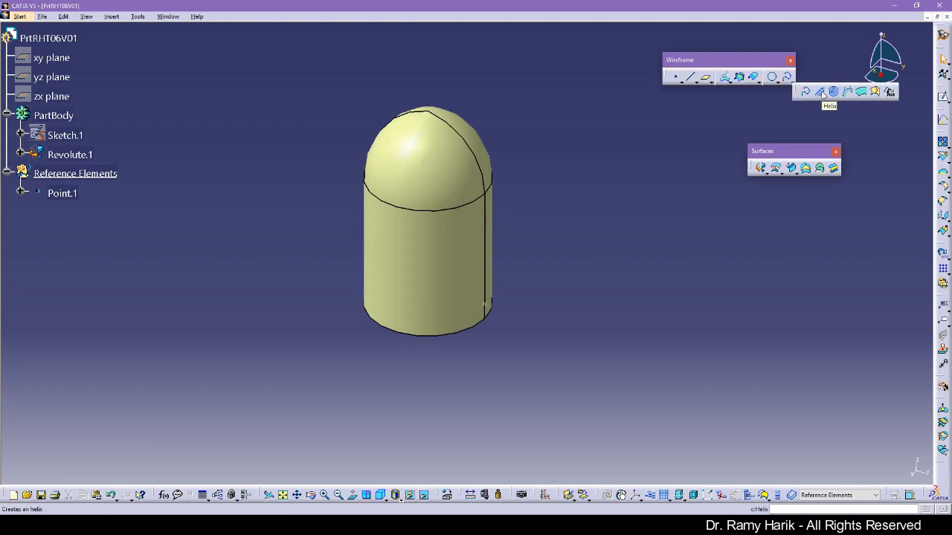
{"action": "left_click", "coordinate": [822, 92]}
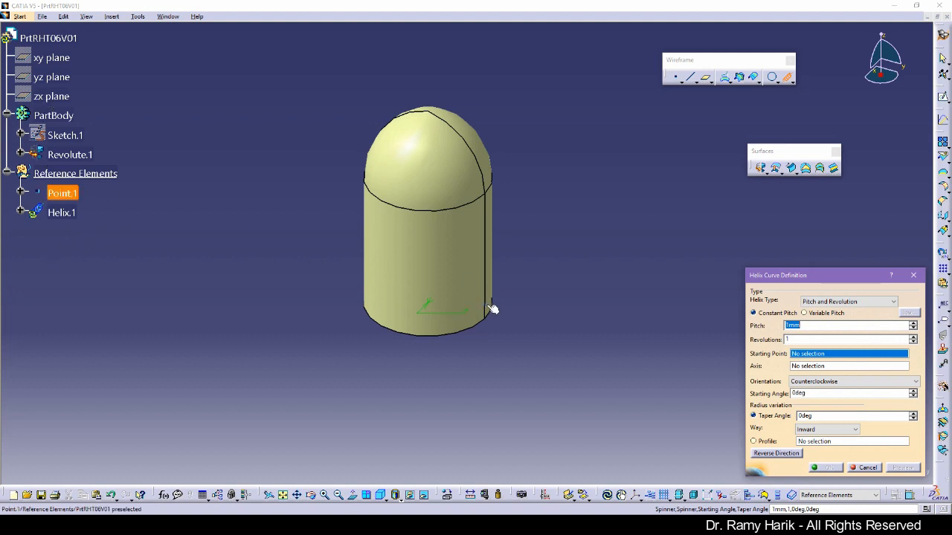
{"action": "left_click", "coordinate": [492, 309]}
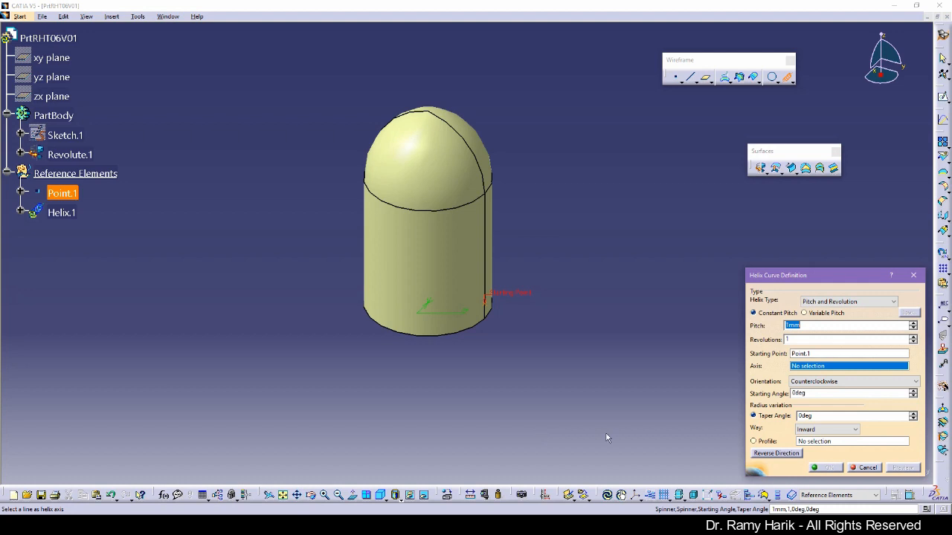
{"action": "right_click", "coordinate": [801, 370]}
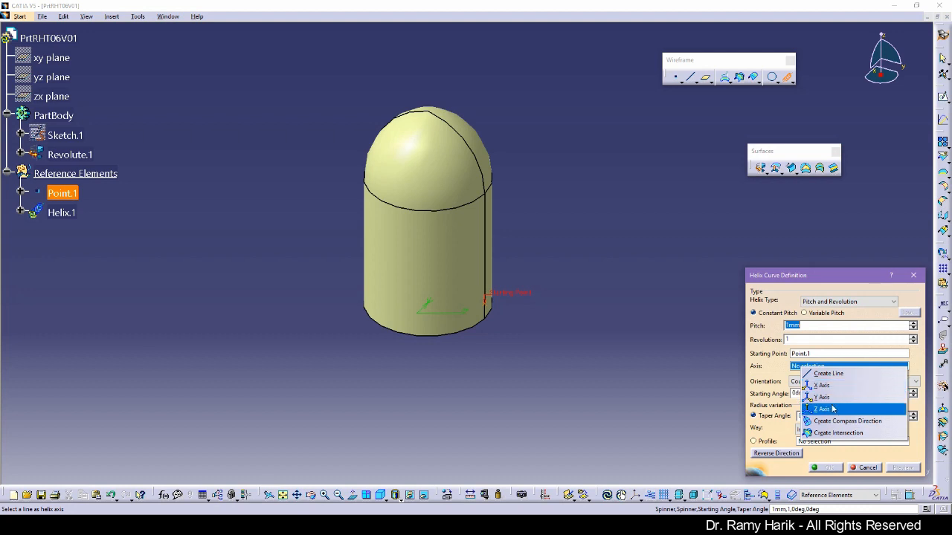
{"action": "left_click", "coordinate": [832, 409]}
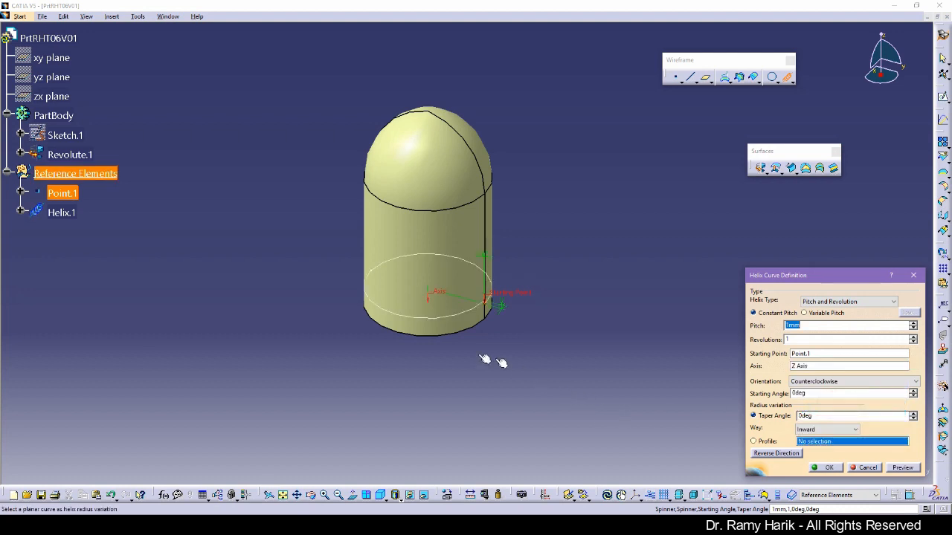
{"action": "left_click", "coordinate": [0, 292]}
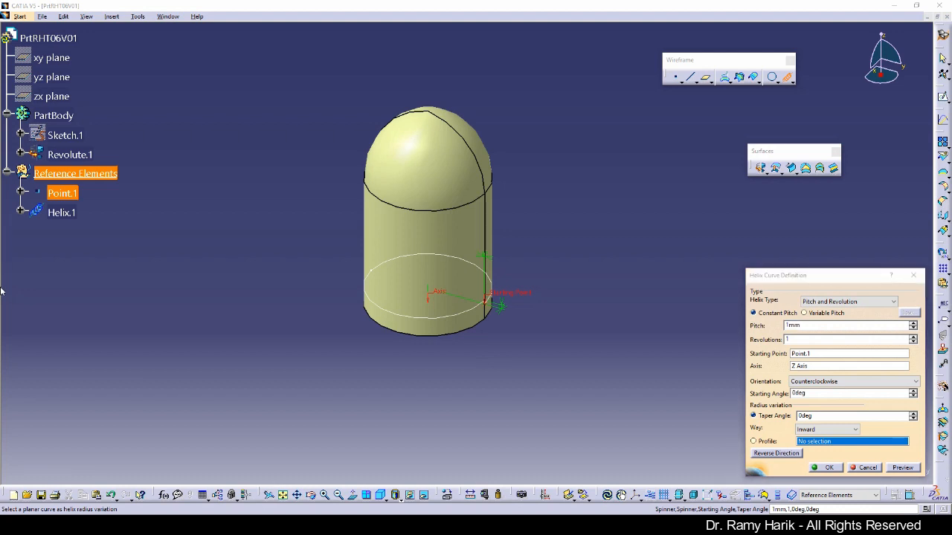
{"action": "left_click", "coordinate": [814, 368]}
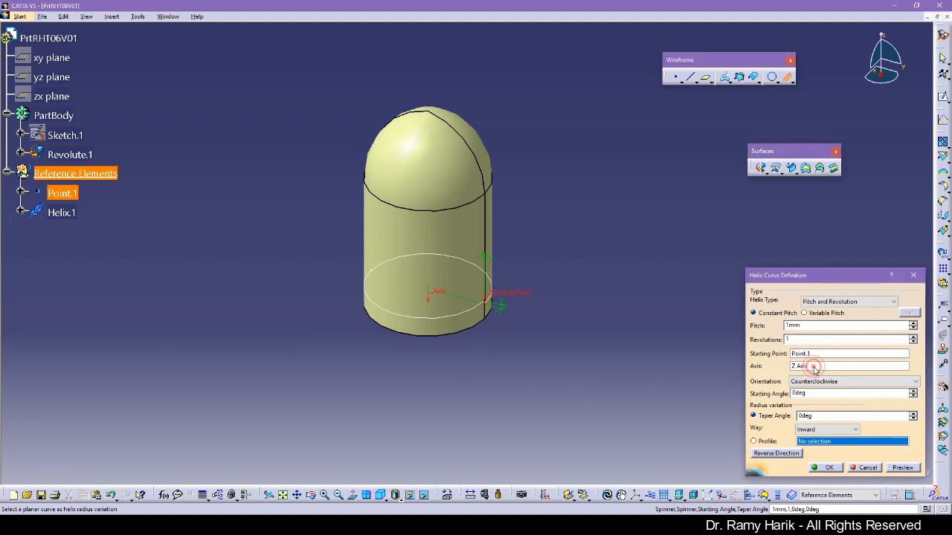
{"action": "right_click", "coordinate": [814, 367]}
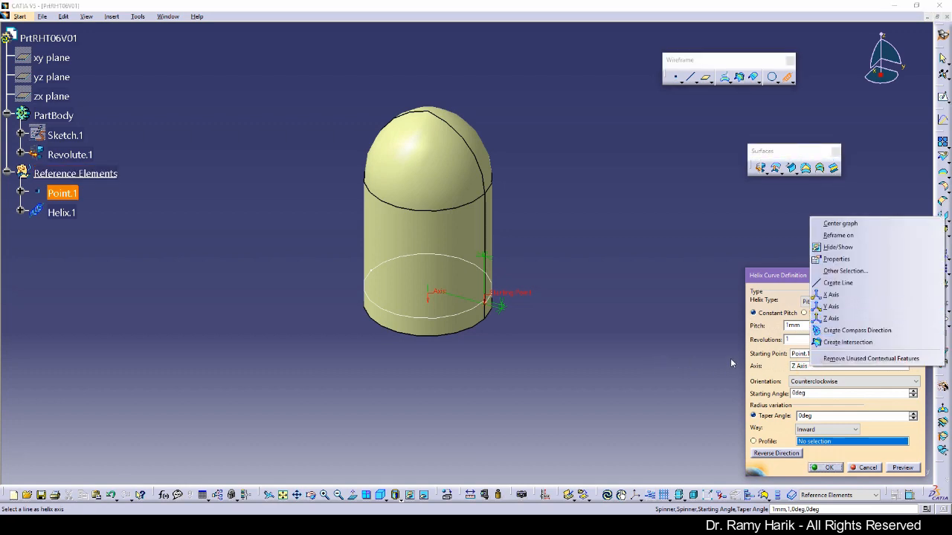
{"action": "left_click", "coordinate": [770, 364]}
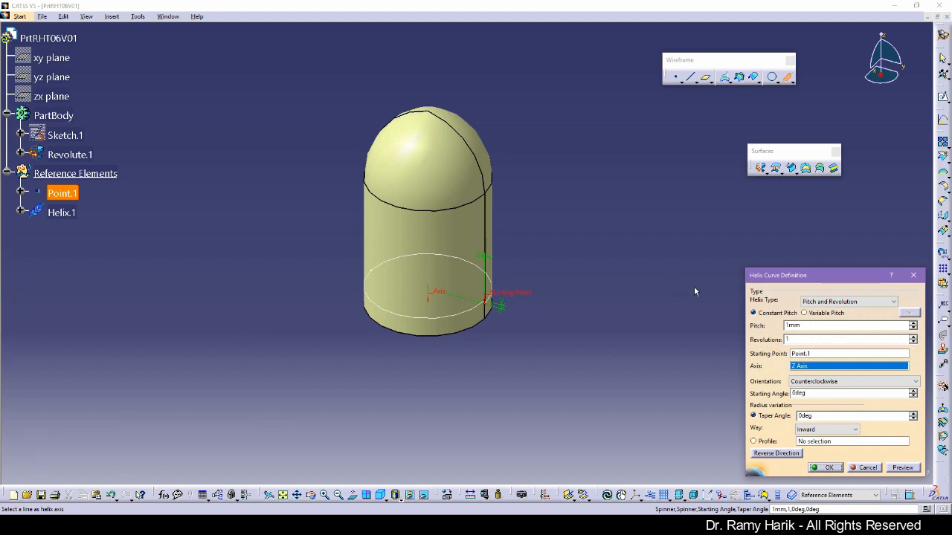
Step: Set the helix pitch to 95 mm
{"action": "left_click", "coordinate": [787, 325]}
{"action": "left_click_drag", "start_coordinate": [789, 324], "coordinate": [776, 332]}
{"action": "type", "text": "99"}
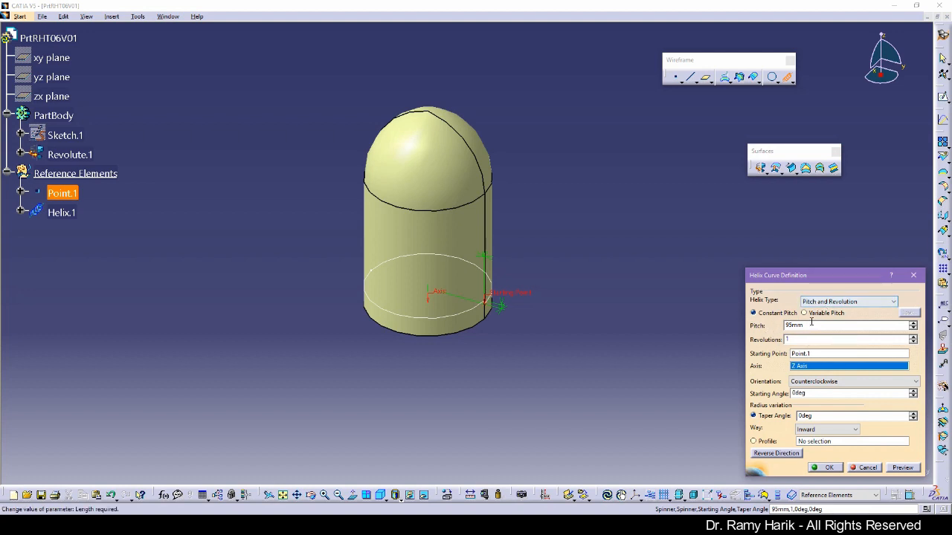
Step: Increase the helix to 2 revolutions and view the resulting curve around the revolved surface
{"action": "left_click", "coordinate": [809, 341]}
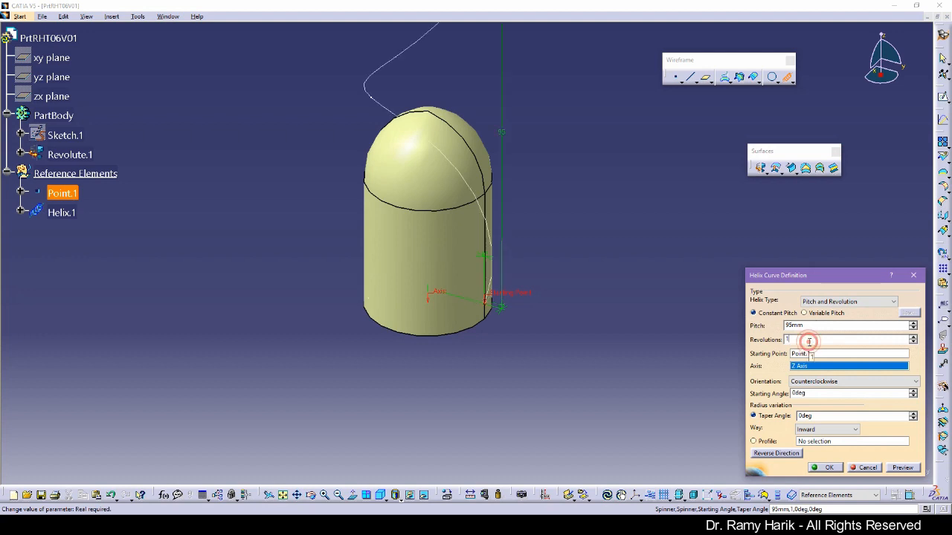
{"action": "middle_click_drag", "start_coordinate": [605, 232], "coordinate": [605, 283]}
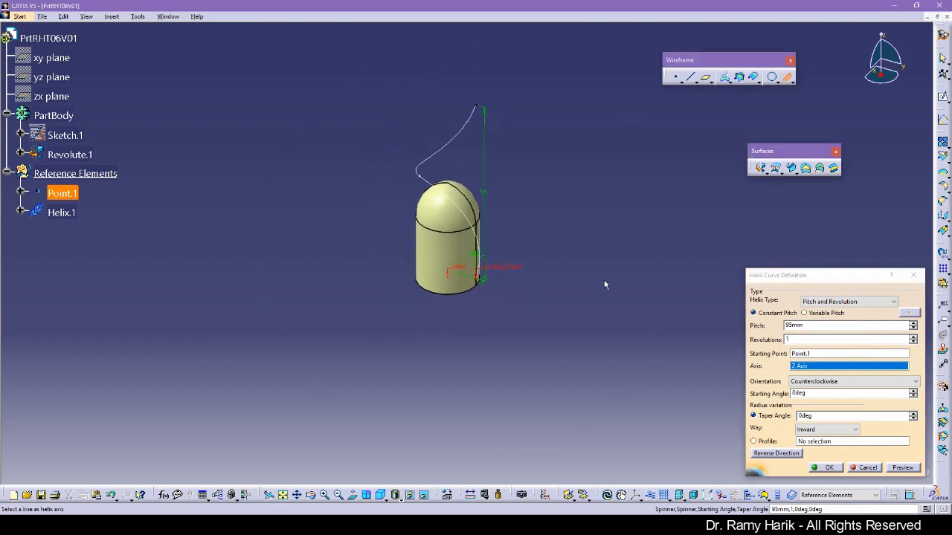
{"action": "left_click", "coordinate": [913, 336]}
{"action": "middle_click_drag", "start_coordinate": [662, 231], "coordinate": [651, 280]}
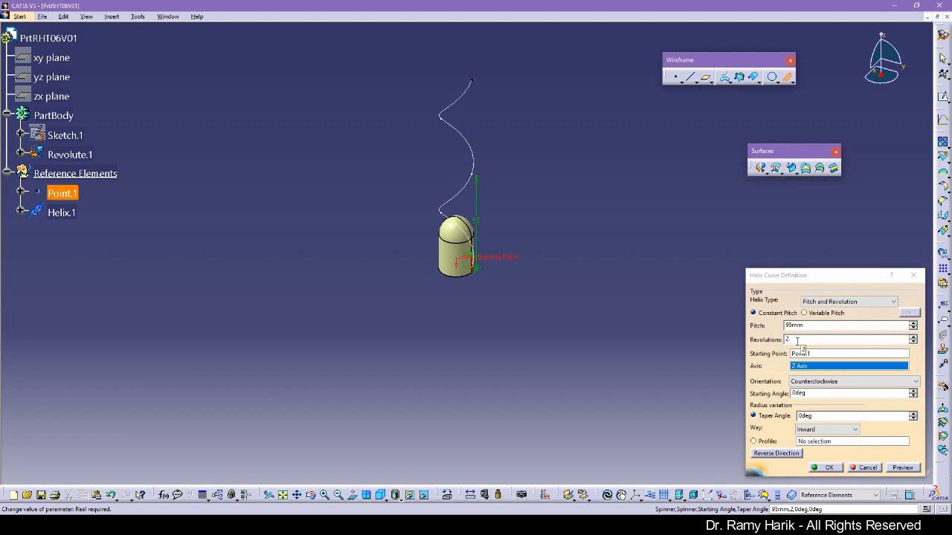
Step: Change the helix type to Height and Pitch, set the height to 30 mm and preview the curve
{"action": "left_click", "coordinate": [842, 303]}
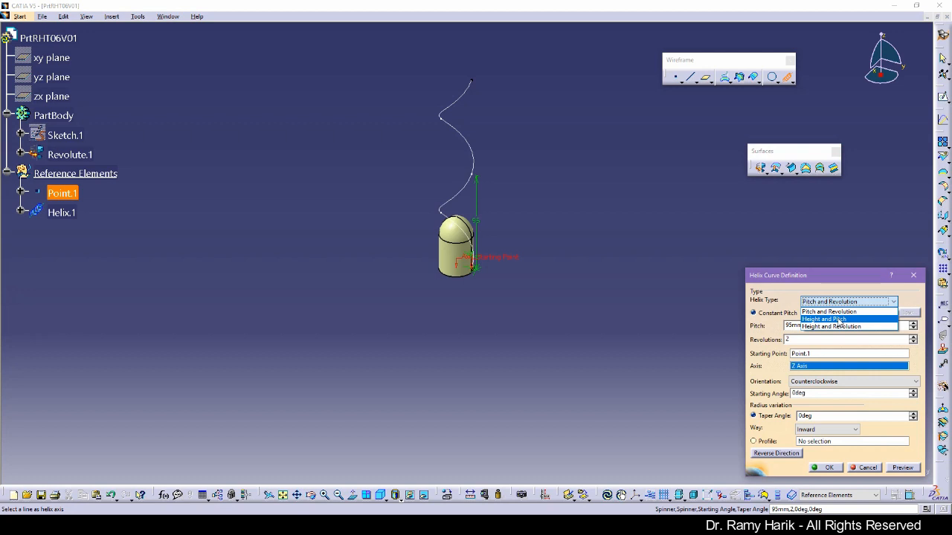
{"action": "left_click", "coordinate": [839, 322]}
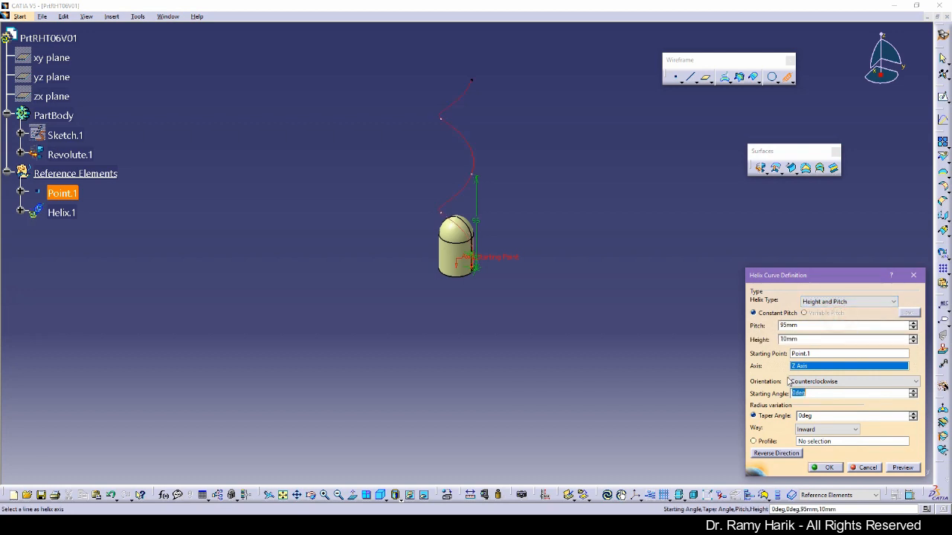
{"action": "left_click", "coordinate": [784, 339]}
{"action": "type", "text": "3"}
{"action": "left_click", "coordinate": [901, 467]}
{"action": "middle_click_drag", "start_coordinate": [456, 380], "coordinate": [160, 219]}
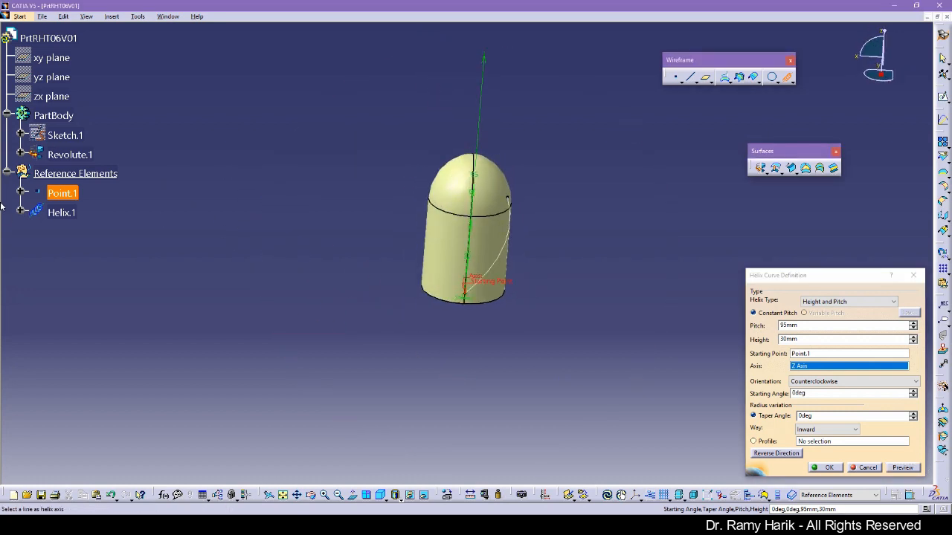
{"action": "left_click", "coordinate": [1, 274]}
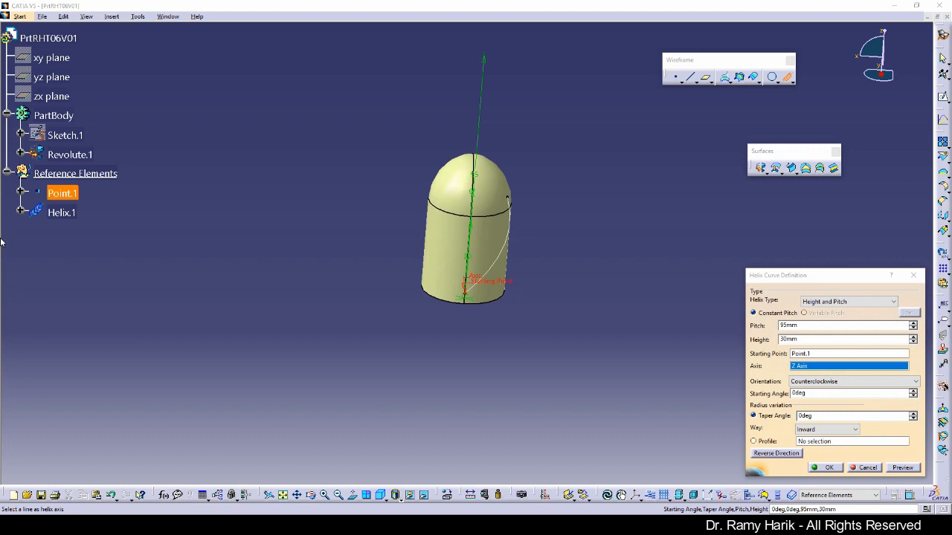
{"action": "mouse_move", "coordinate": [3, 377]}
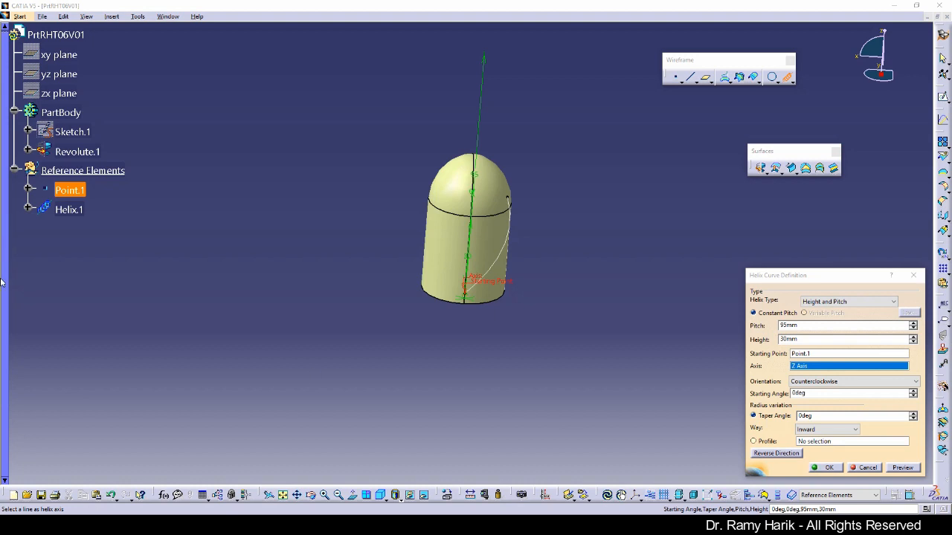
{"action": "scroll", "coordinate": [244, 361], "scroll_direction": "down", "scroll_amount": 10}
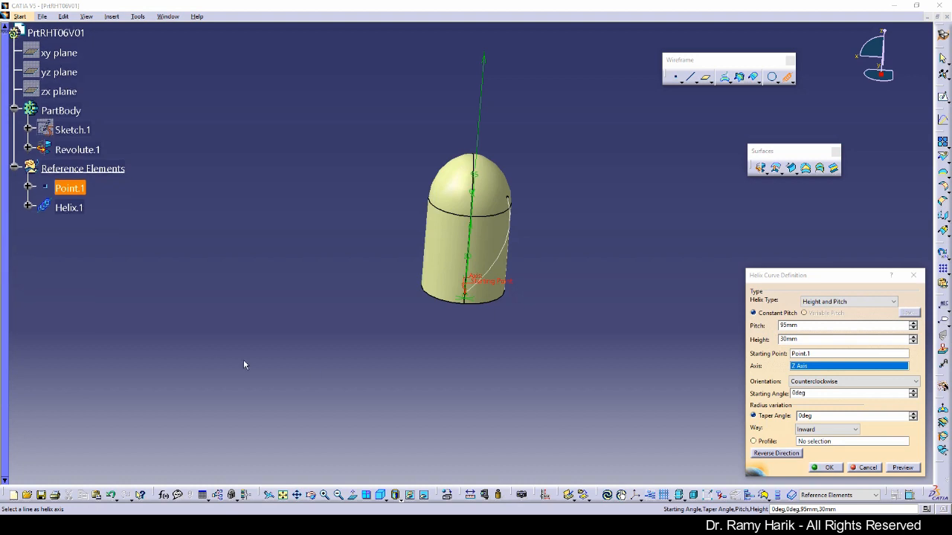
{"action": "scroll", "coordinate": [9, 201], "scroll_direction": "up", "scroll_amount": 5}
{"action": "left_click_drag", "start_coordinate": [14, 203], "coordinate": [9, 210]}
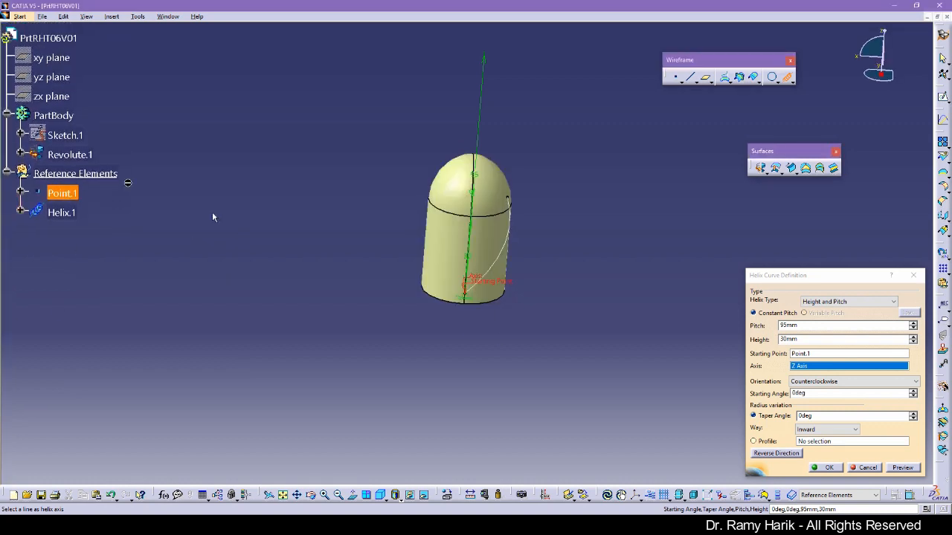
Step: Try the clockwise orientation and the reversed direction on the helix, restoring the counterclockwise orientation and original direction
{"action": "left_click", "coordinate": [849, 382]}
{"action": "left_click", "coordinate": [815, 399]}
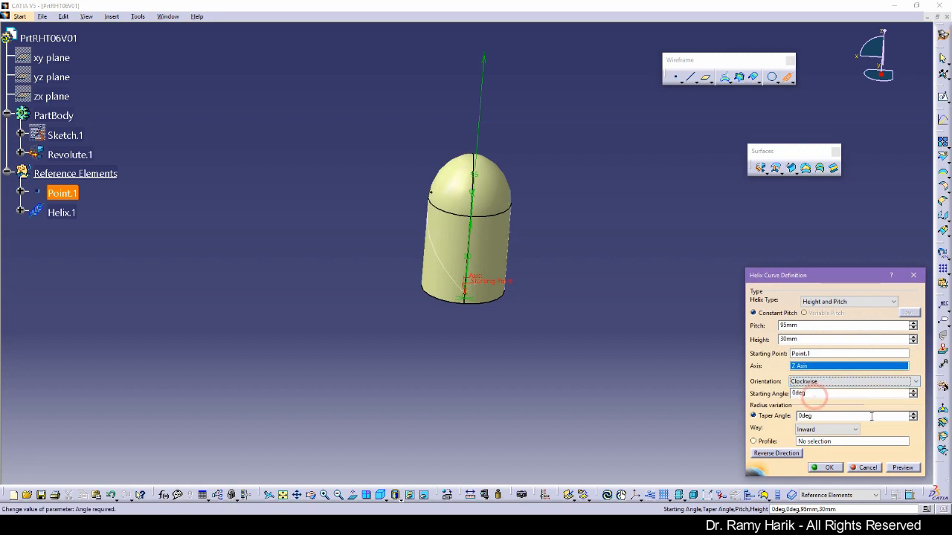
{"action": "left_click", "coordinate": [825, 381]}
{"action": "left_click", "coordinate": [814, 391]}
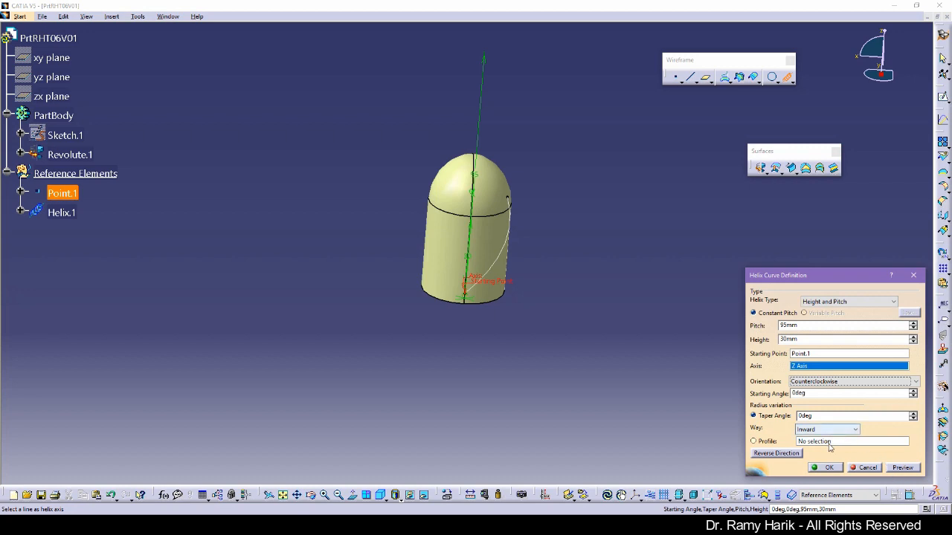
{"action": "left_click", "coordinate": [793, 456]}
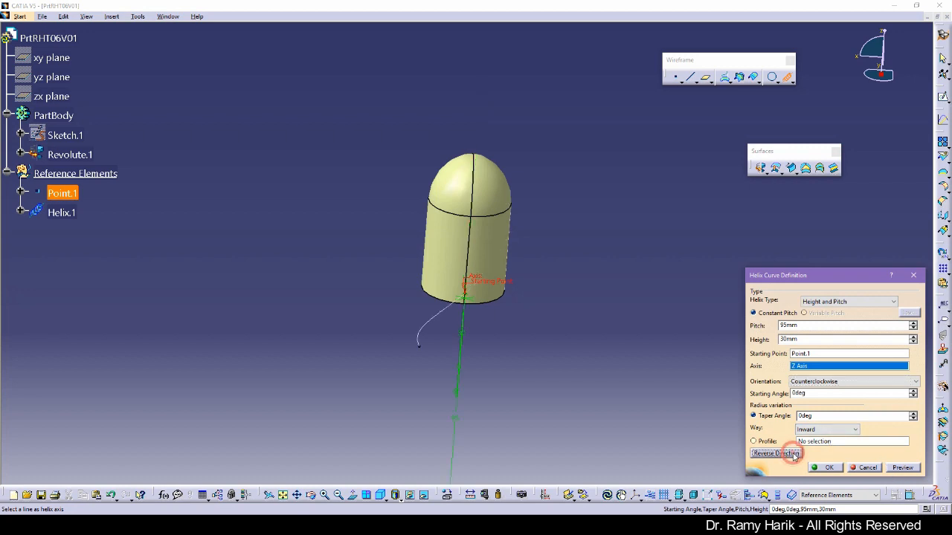
{"action": "left_click", "coordinate": [794, 454]}
Step: Accept the helix definition to create the curve on the revolved surface
{"action": "left_click", "coordinate": [826, 468]}
{"action": "left_click", "coordinate": [446, 375]}
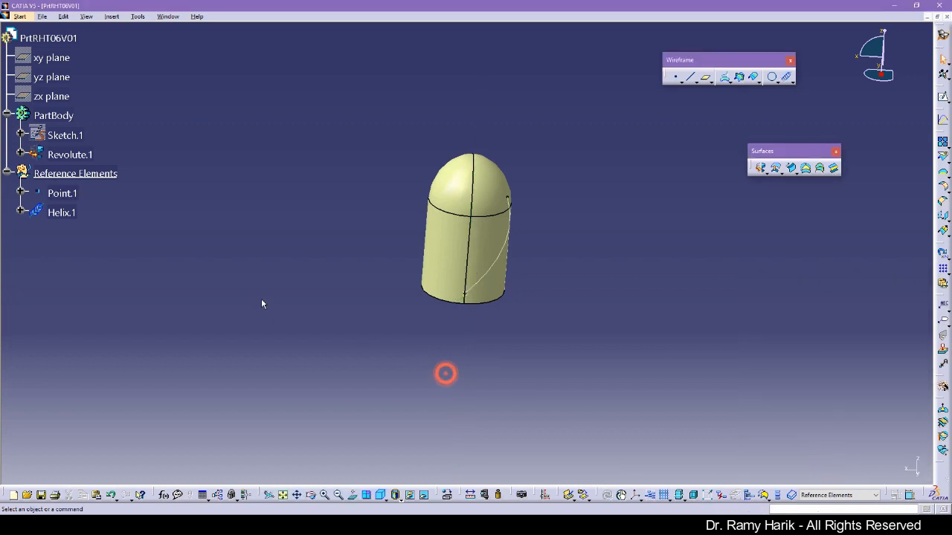
Step: Rename the coordinate point in the Reference Elements set to "Helix.Starting Point" in its feature properties
{"action": "left_click", "coordinate": [70, 195]}
{"action": "key", "text": "alt+Return"}
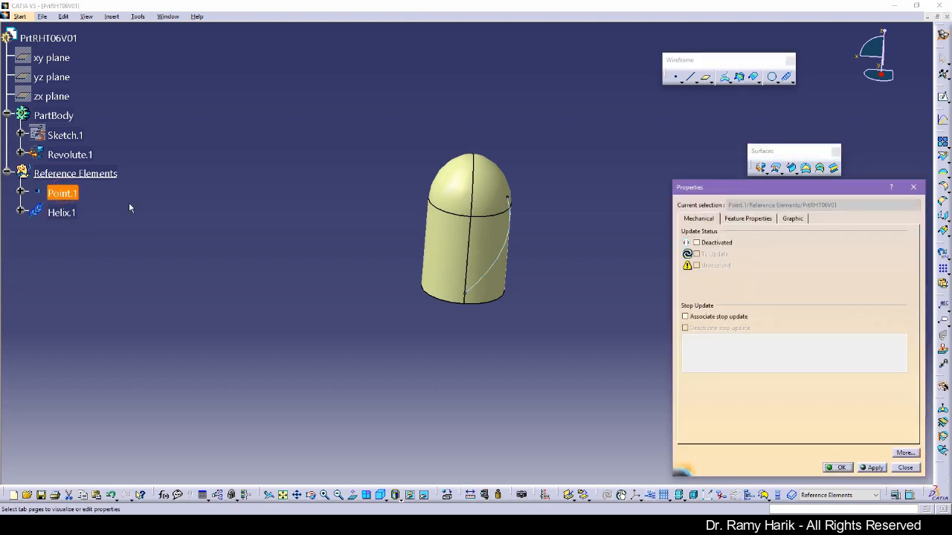
{"action": "left_click", "coordinate": [748, 218]}
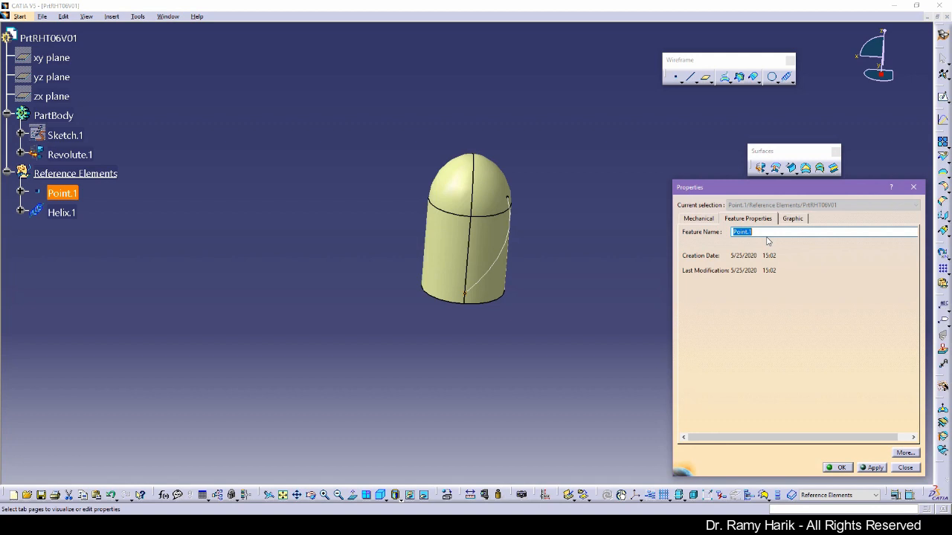
{"action": "type", "text": "Helix.Starting Point"}
{"action": "key", "text": "Return"}
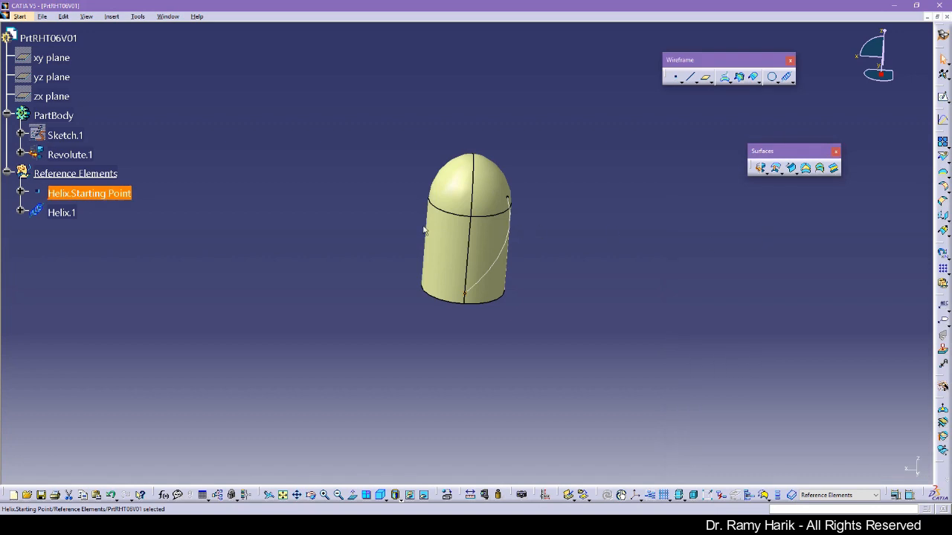
{"action": "left_click", "coordinate": [260, 245]}
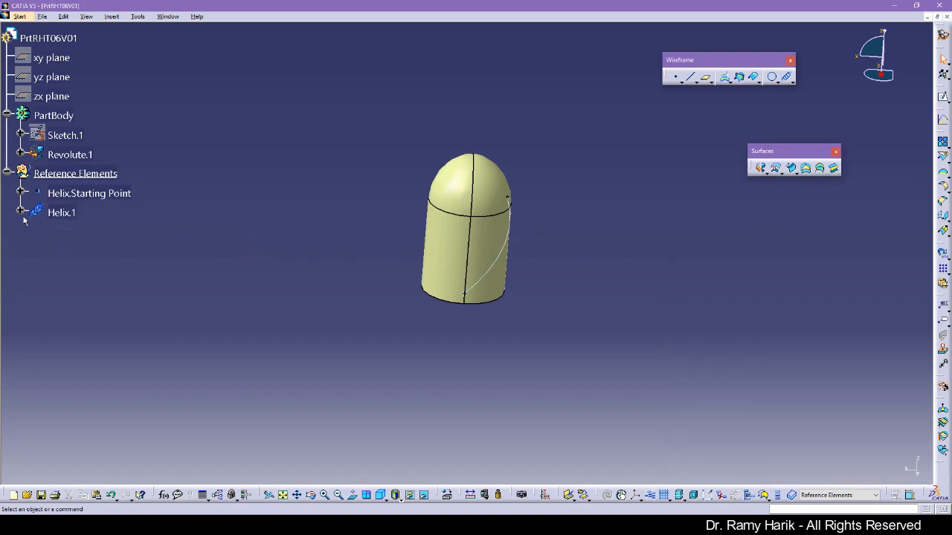
Step: Start a swept surface with a line profile and the With reference surface subtype
{"action": "left_click", "coordinate": [1, 311]}
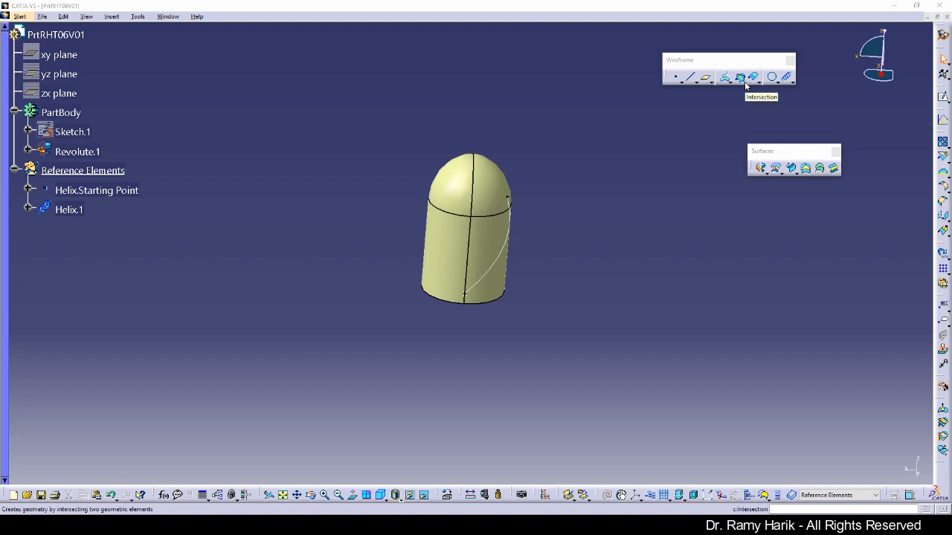
{"action": "left_click", "coordinate": [780, 152]}
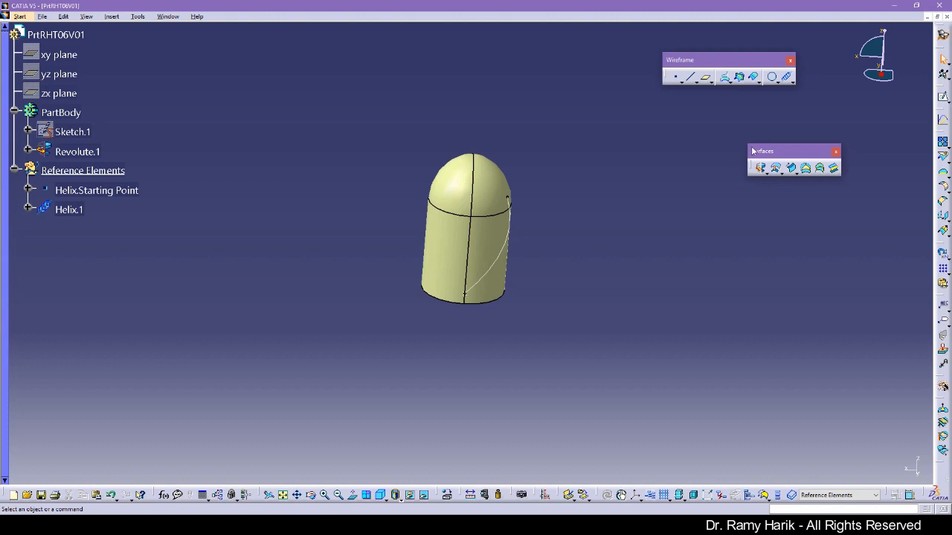
{"action": "left_click", "coordinate": [793, 169]}
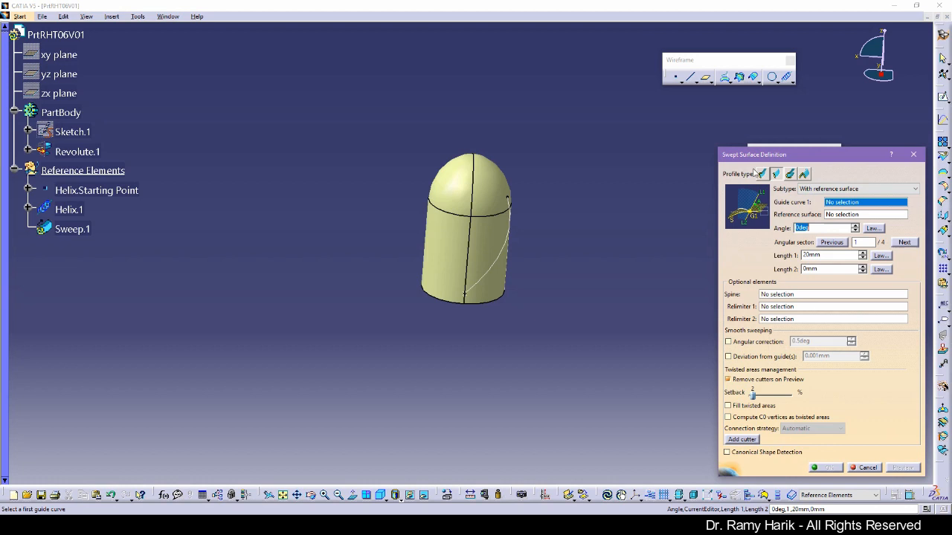
{"action": "left_click", "coordinate": [762, 173]}
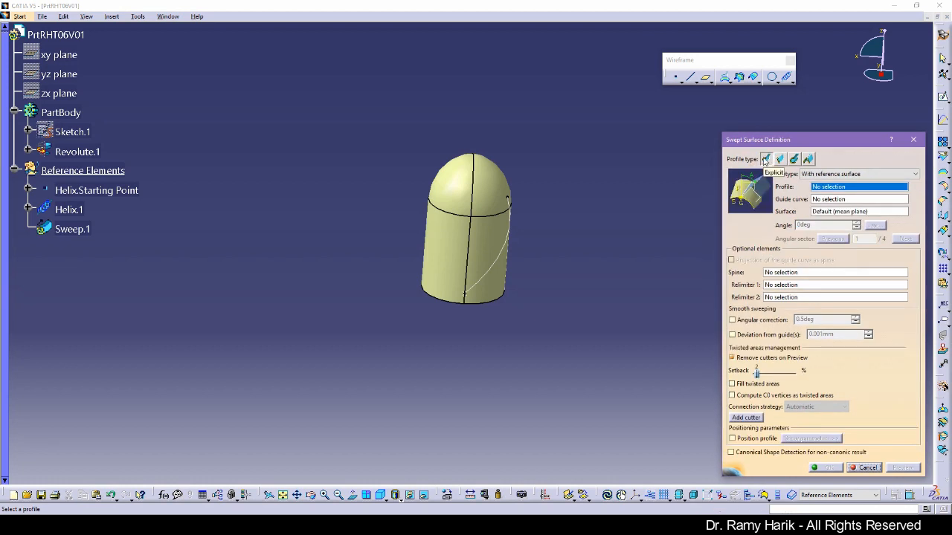
{"action": "left_click", "coordinate": [779, 159]}
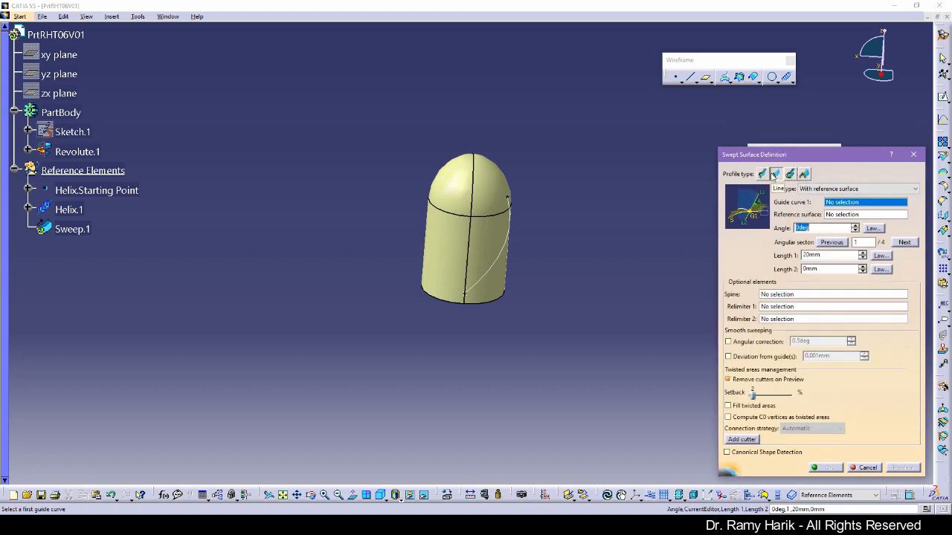
{"action": "left_click", "coordinate": [855, 191]}
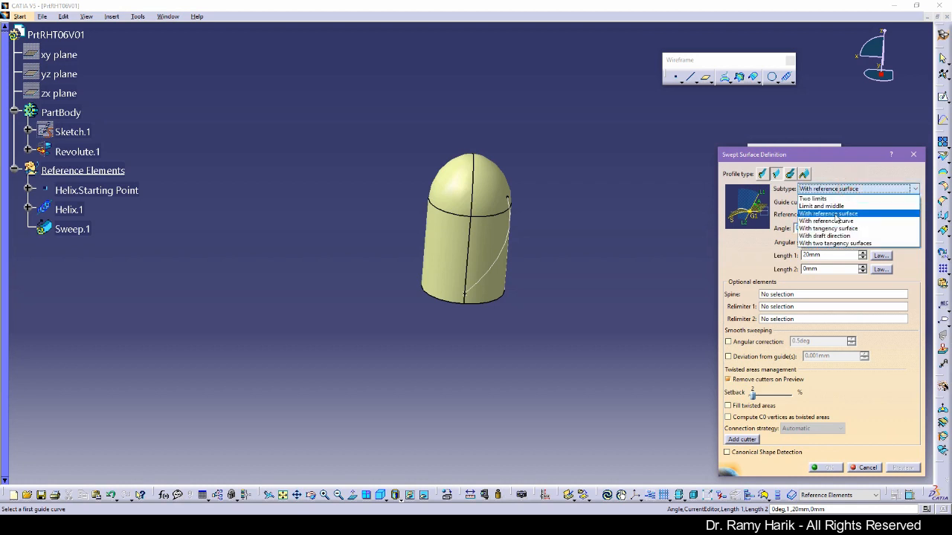
{"action": "left_click", "coordinate": [839, 214]}
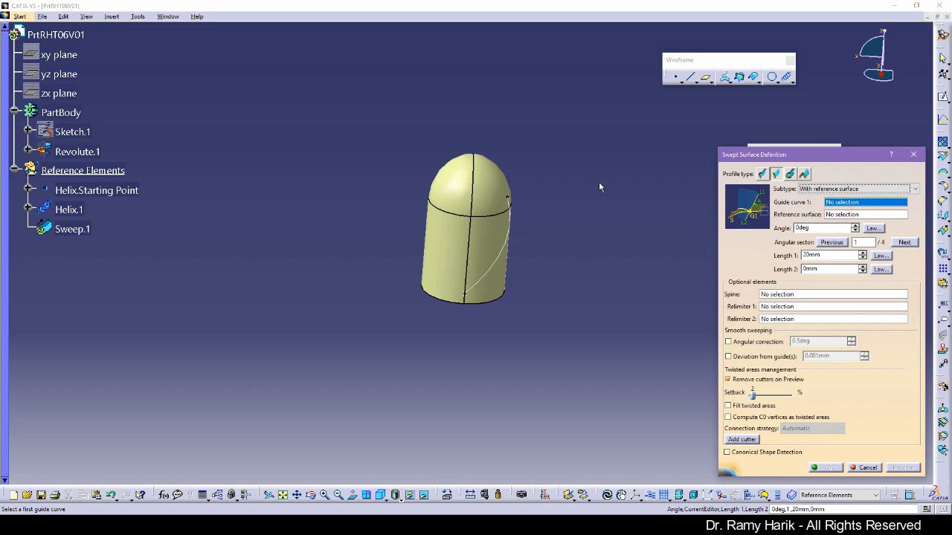
Step: Use Helix.1 as the guide curve and Revolute.1 as the reference surface, with the sweep angle set to 90 degrees
{"action": "left_click", "coordinate": [79, 211]}
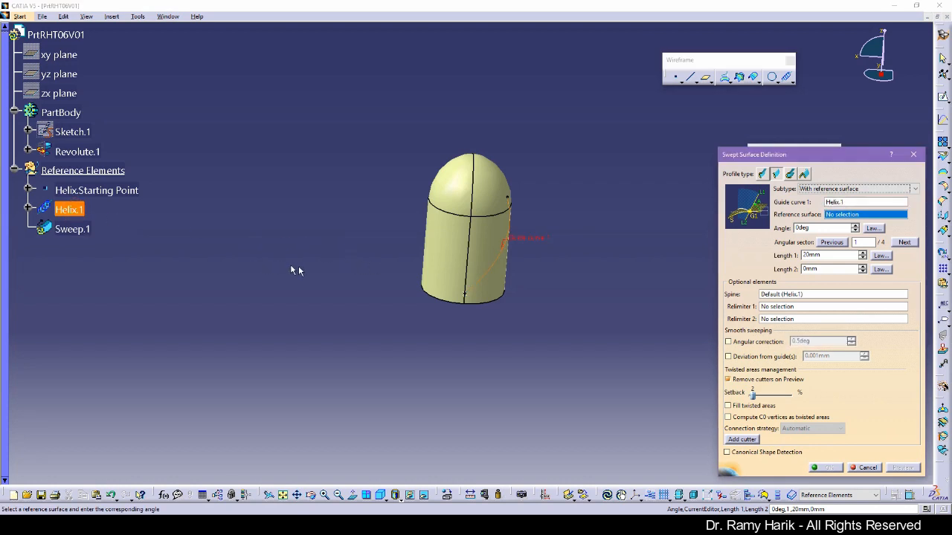
{"action": "left_click", "coordinate": [505, 268]}
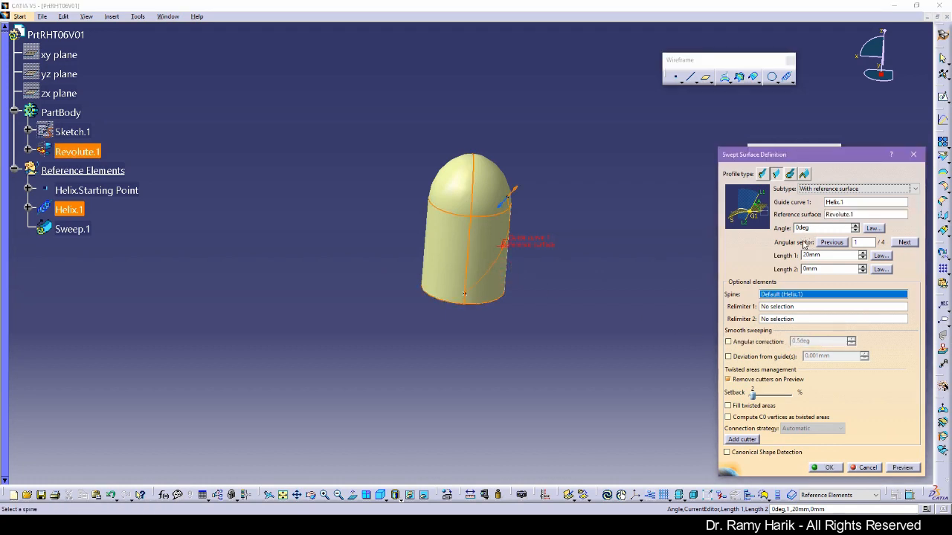
{"action": "left_click", "coordinate": [794, 227]}
{"action": "type", "text": "9"}
{"action": "key", "text": "Return"}
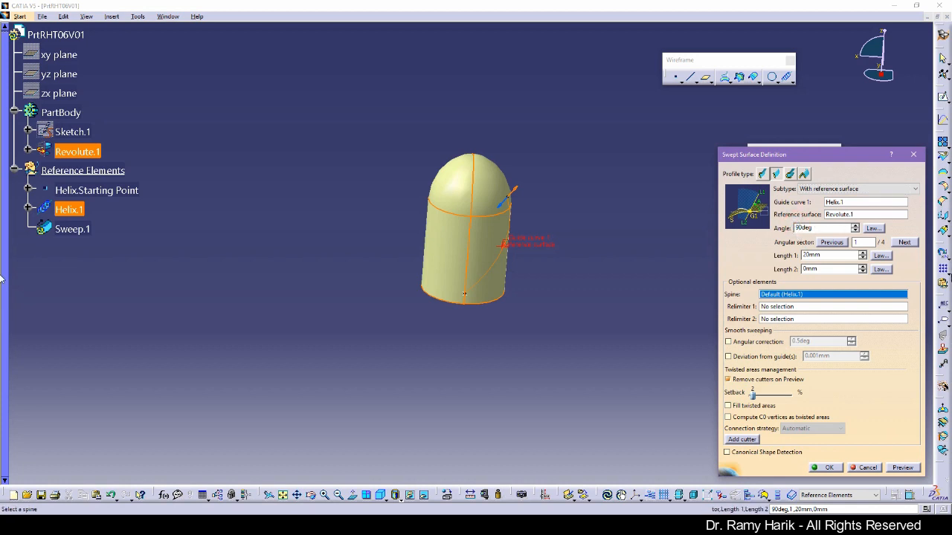
Step: Set the sweep's Length 1 to 85 mm and Length 2 to 5 mm and preview the blade surface
{"action": "left_click", "coordinate": [808, 256]}
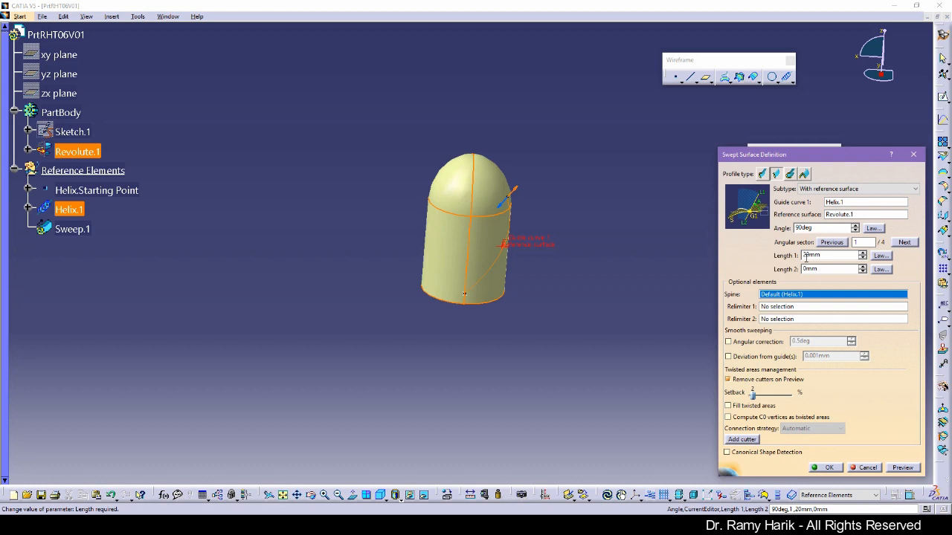
{"action": "type", "text": "85"}
{"action": "key", "text": "Return"}
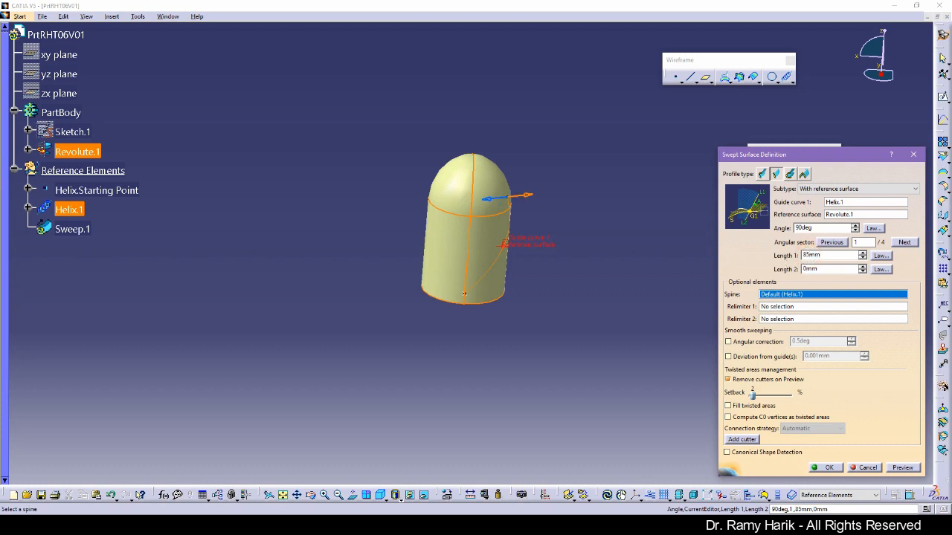
{"action": "double_click", "coordinate": [807, 267]}
{"action": "type", "text": "5"}
{"action": "left_click", "coordinate": [912, 470]}
{"action": "middle_click_drag", "start_coordinate": [379, 293], "coordinate": [335, 306]}
{"action": "middle_click_drag", "start_coordinate": [431, 339], "coordinate": [429, 322]}
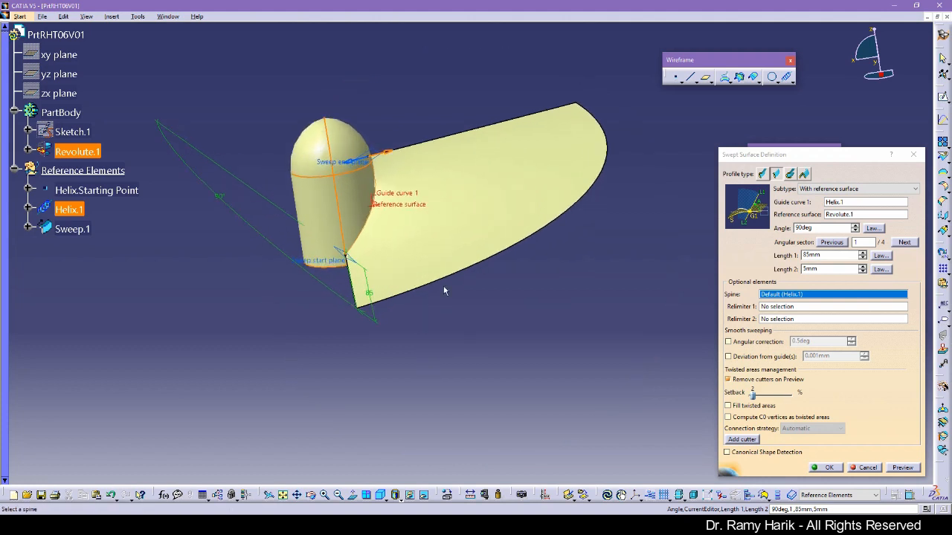
{"action": "mouse_move", "coordinate": [342, 306]}
{"action": "middle_mouse_down"}
{"action": "mouse_move", "coordinate": [315, 300]}
{"action": "mouse_move", "coordinate": [407, 255]}
{"action": "mouse_move", "coordinate": [333, 306]}
{"action": "mouse_move", "coordinate": [293, 242]}
{"action": "mouse_move", "coordinate": [362, 277]}
{"action": "mouse_move", "coordinate": [440, 291]}
{"action": "mouse_move", "coordinate": [401, 335]}
{"action": "middle_mouse_up"}
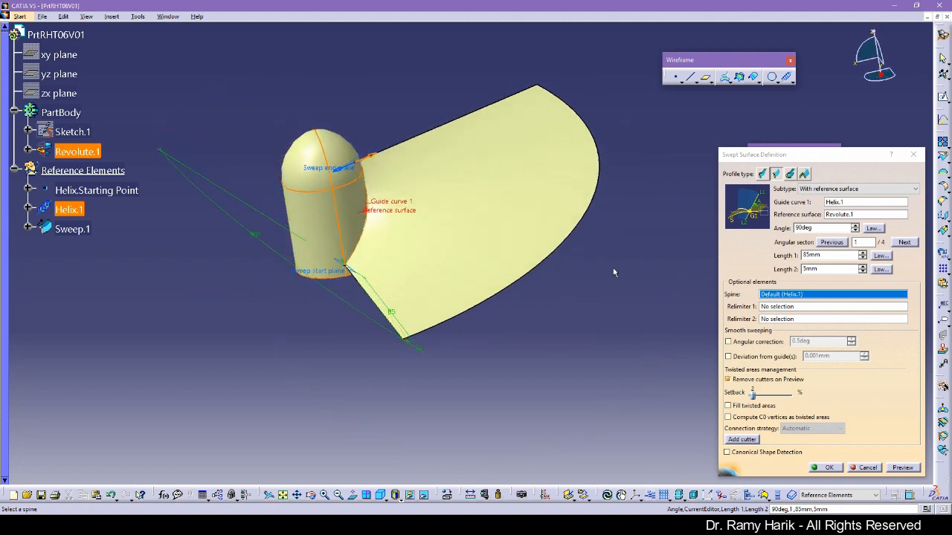
Step: Preview the sweep at an angle of 45 degrees and restore the angle to 90 degrees
{"action": "left_click_drag", "start_coordinate": [802, 228], "coordinate": [791, 228]}
{"action": "type", "text": "45"}
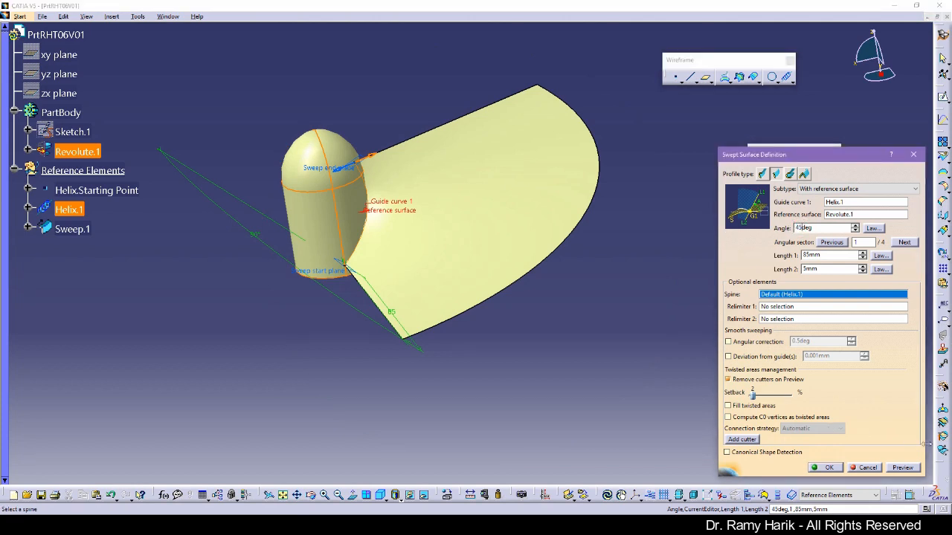
{"action": "left_click", "coordinate": [902, 467]}
{"action": "middle_click_drag", "start_coordinate": [379, 272], "coordinate": [418, 312]}
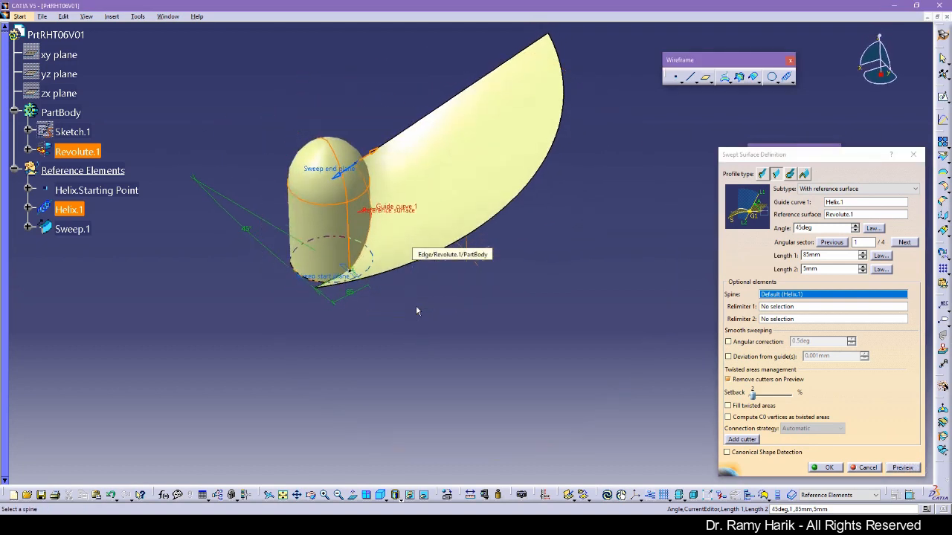
{"action": "double_click", "coordinate": [801, 228]}
{"action": "type", "text": "90"}
{"action": "key", "text": "Return"}
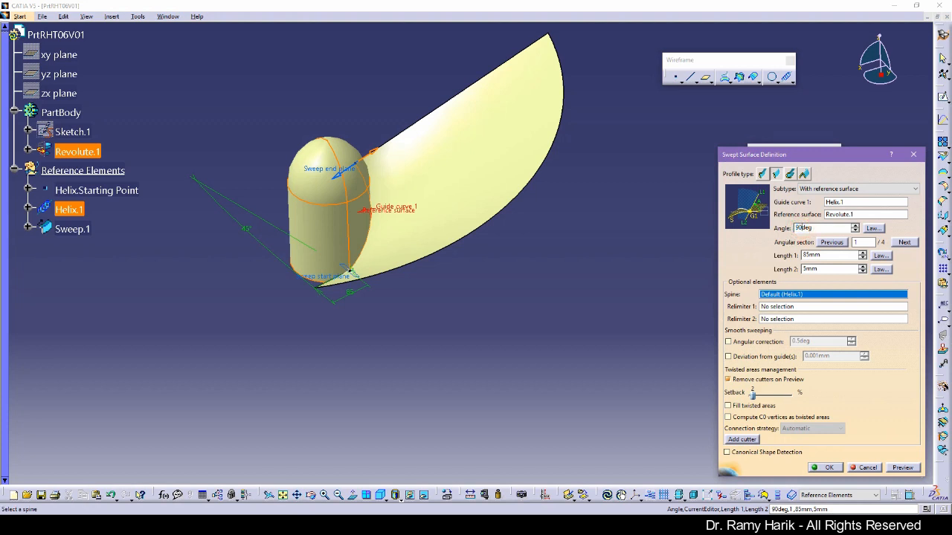
{"action": "left_click", "coordinate": [902, 468]}
{"action": "middle_click_drag", "start_coordinate": [574, 334], "coordinate": [281, 281]}
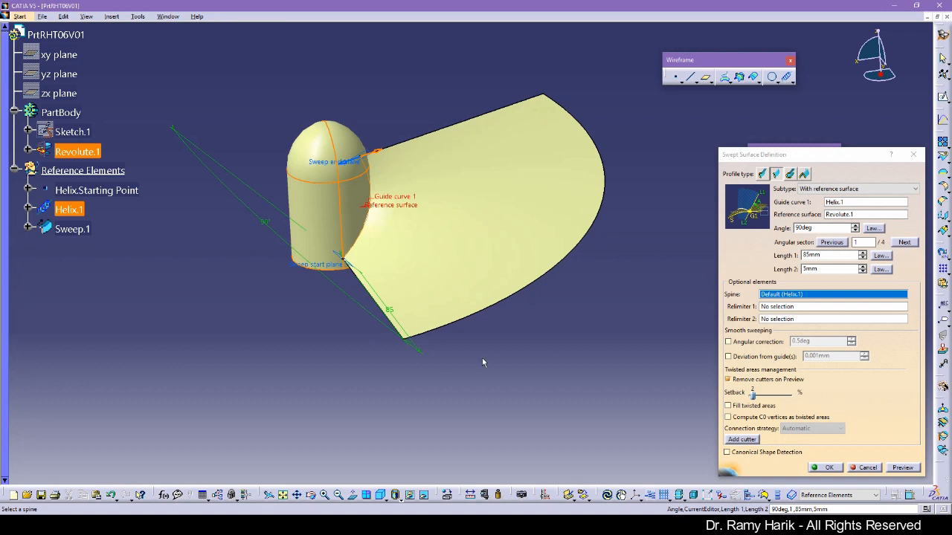
Step: Preview the sweep with Length 1 at 20 mm and restore Length 1 to 85 mm
{"action": "double_click", "coordinate": [807, 255]}
{"action": "type", "text": "20"}
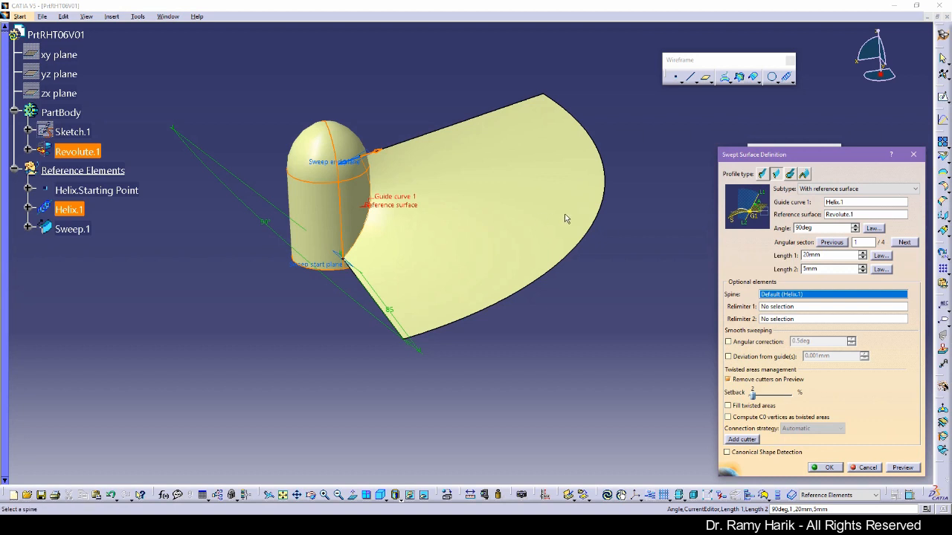
{"action": "left_click", "coordinate": [902, 467]}
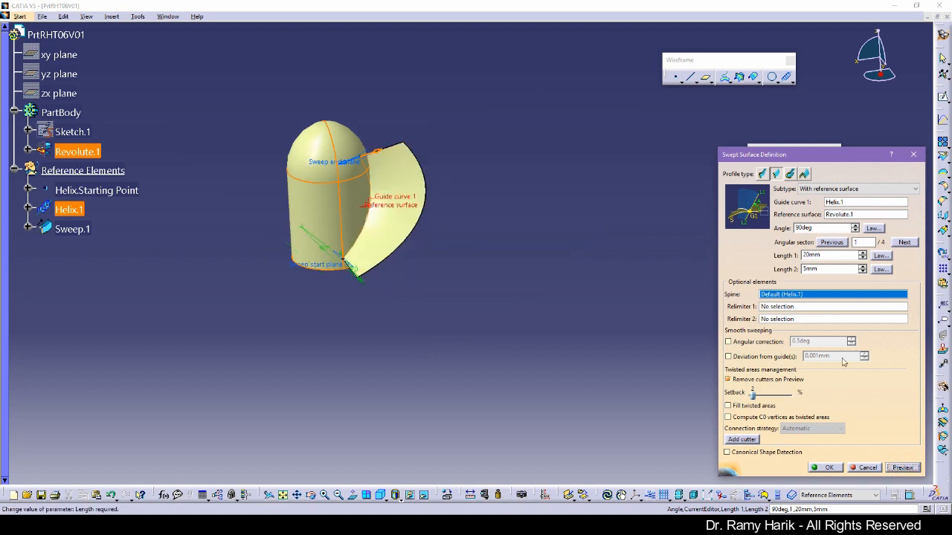
{"action": "double_click", "coordinate": [810, 254]}
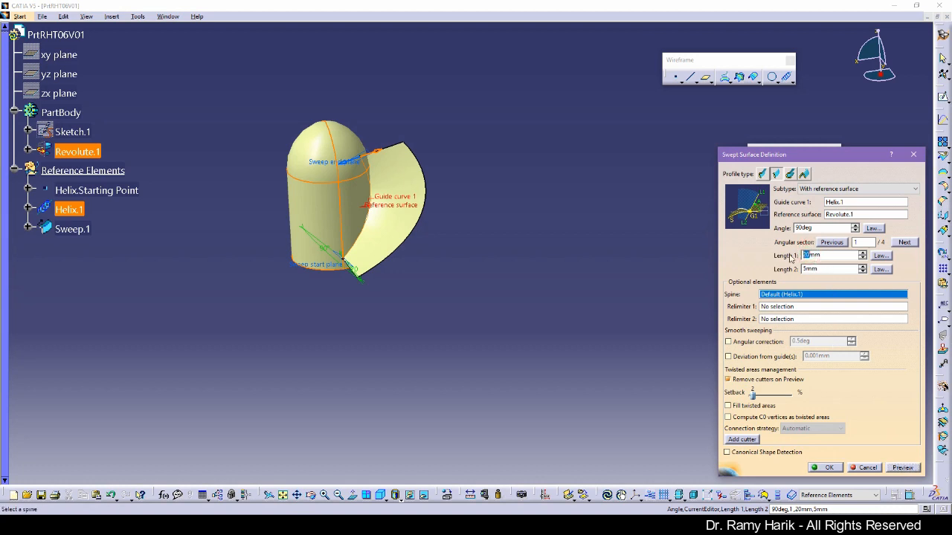
{"action": "type", "text": "85"}
{"action": "left_click", "coordinate": [902, 467]}
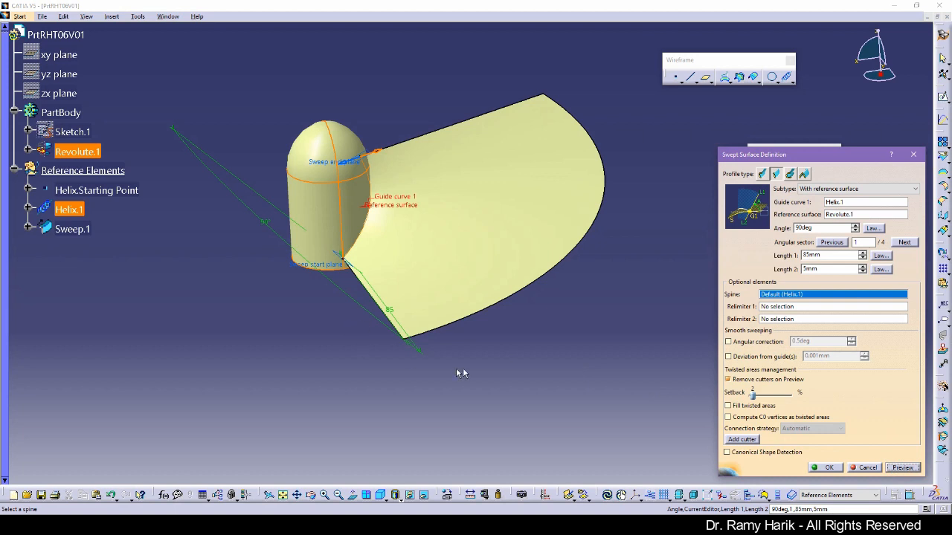
Step: Try 30 mm for the sweep's Length 2, inspect the hub from below and restore Length 2 to 5 mm
{"action": "left_click", "coordinate": [803, 269]}
{"action": "key", "text": "Return"}
{"action": "type", "text": "30"}
{"action": "middle_click_drag", "start_coordinate": [373, 381], "coordinate": [588, 71]}
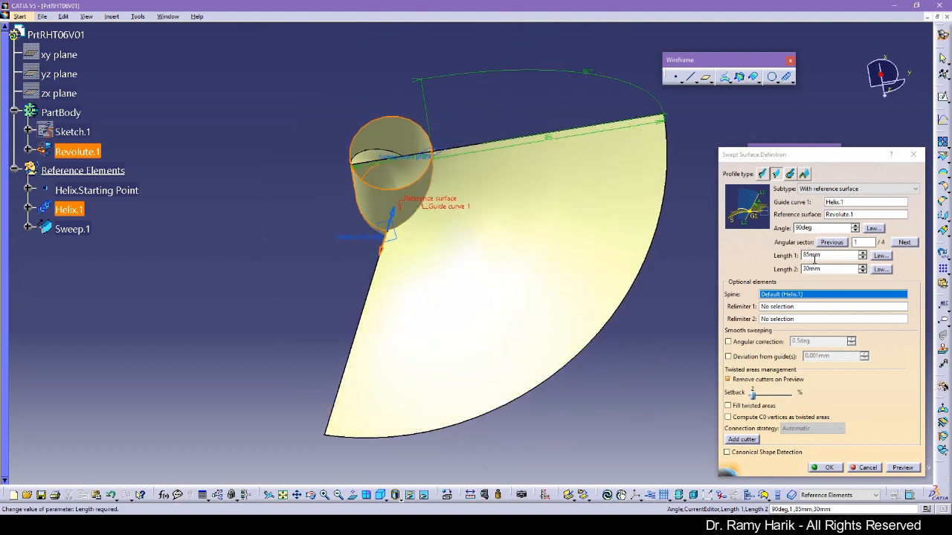
{"action": "double_click", "coordinate": [810, 268]}
{"action": "type", "text": "5"}
{"action": "left_click", "coordinate": [900, 468]}
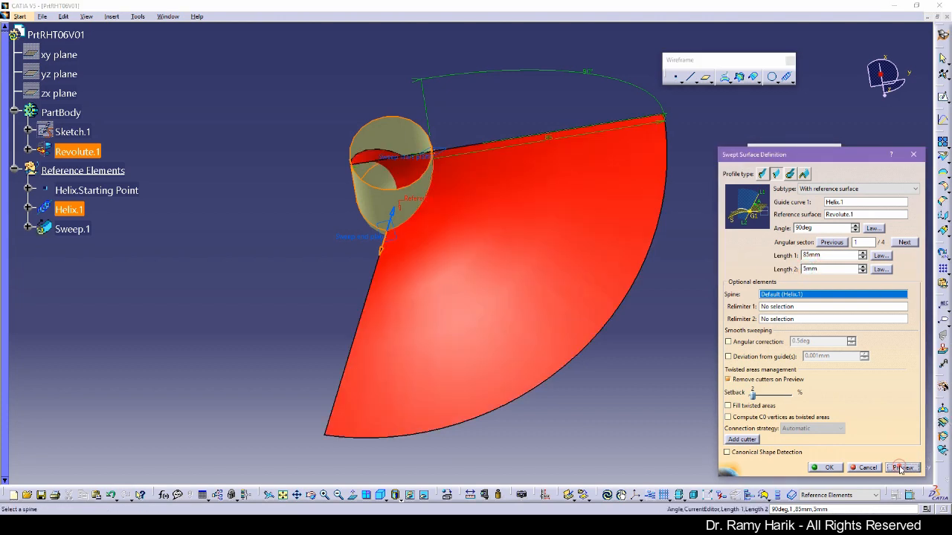
Step: Accept the swept surface definition to create the blade surface along the helix
{"action": "middle_click_drag", "start_coordinate": [379, 150], "coordinate": [419, 253]}
{"action": "middle_click_drag", "start_coordinate": [381, 177], "coordinate": [429, 275]}
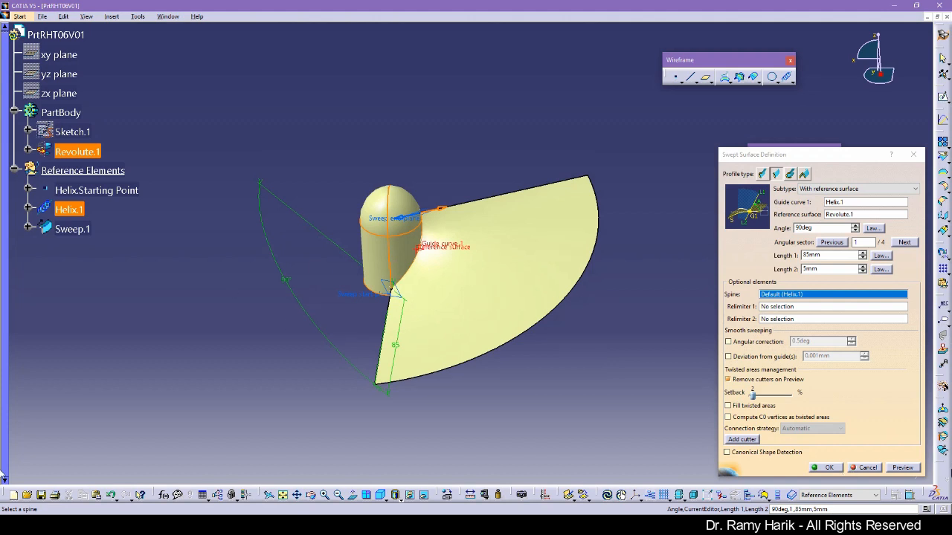
{"action": "left_click", "coordinate": [825, 467]}
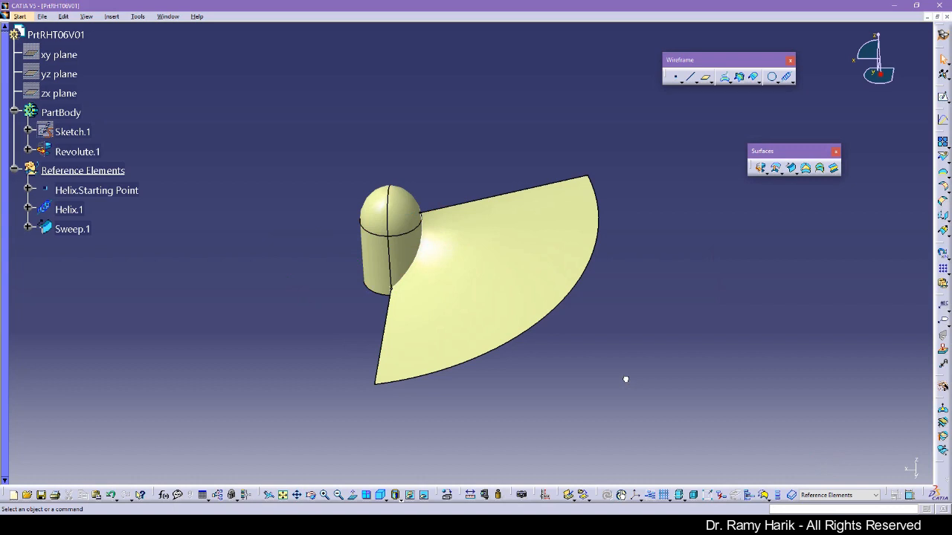
Step: Examine the outline of the swept surface looking normal to the xy plane
{"action": "left_click", "coordinate": [0, 297]}
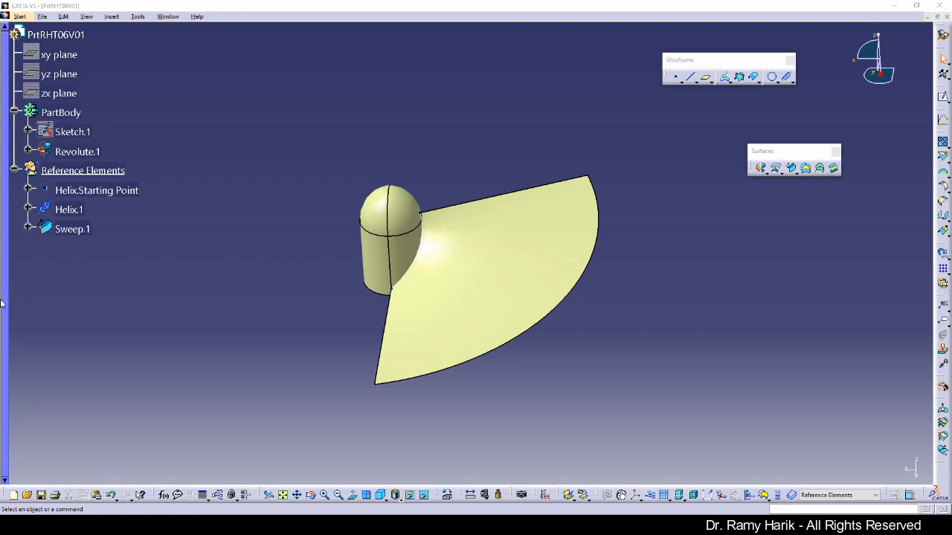
{"action": "left_click", "coordinate": [58, 54]}
{"action": "left_click", "coordinate": [354, 496]}
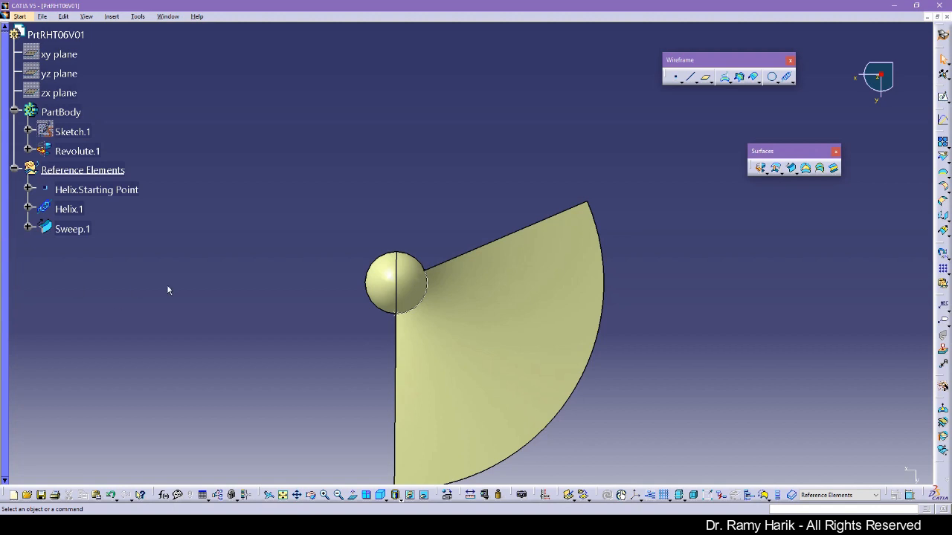
{"action": "middle_click_drag", "start_coordinate": [259, 315], "coordinate": [246, 230]}
{"action": "left_click", "coordinate": [525, 179]}
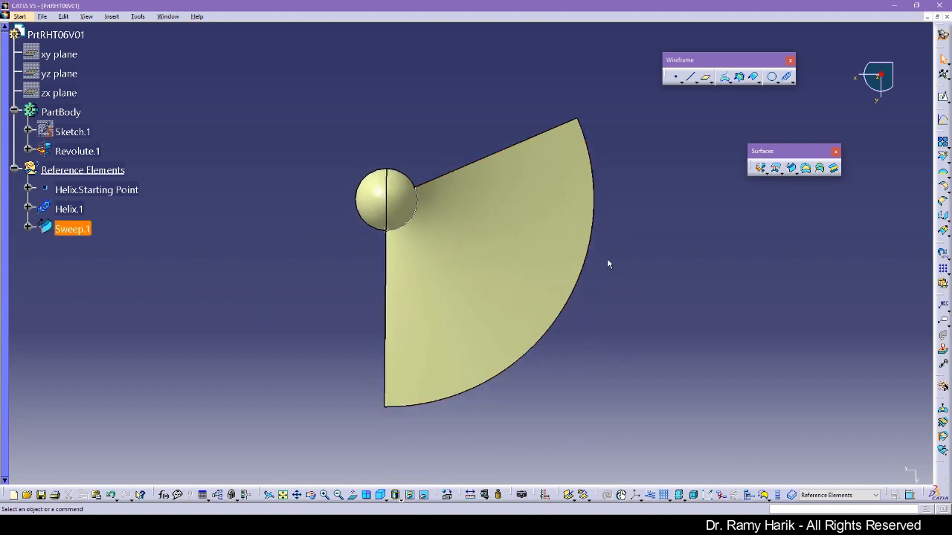
{"action": "left_click", "coordinate": [73, 271]}
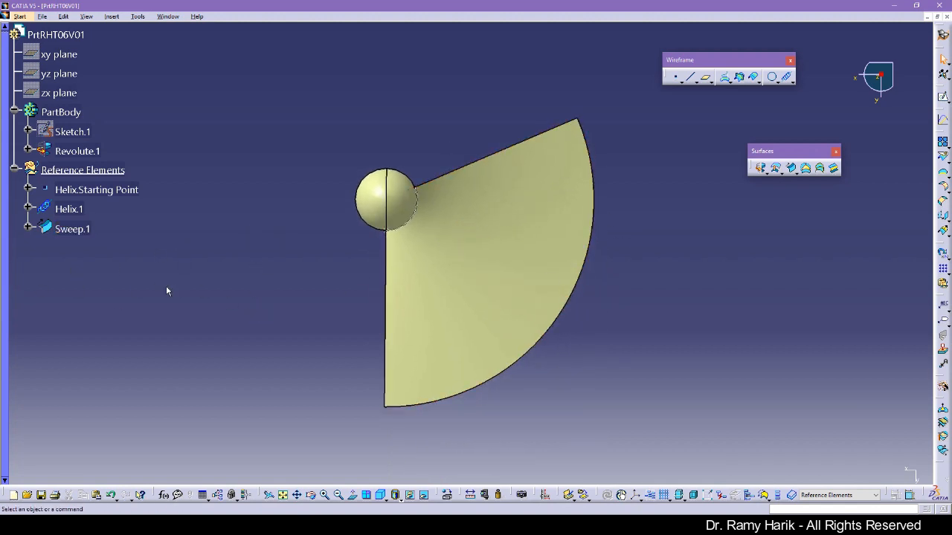
{"action": "left_click", "coordinate": [0, 269]}
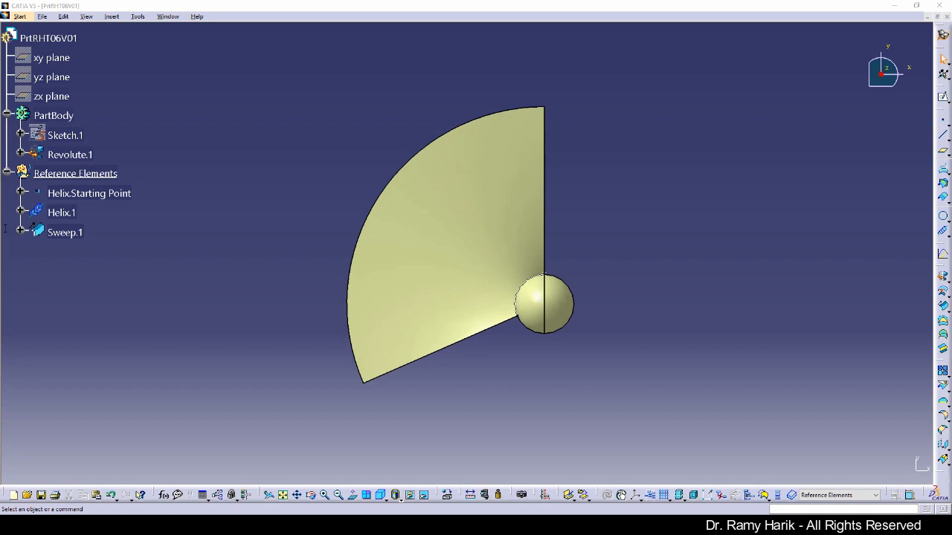
Step: Open a new sketch on the xy plane in the Reference Elements set
{"action": "left_click", "coordinate": [60, 57]}
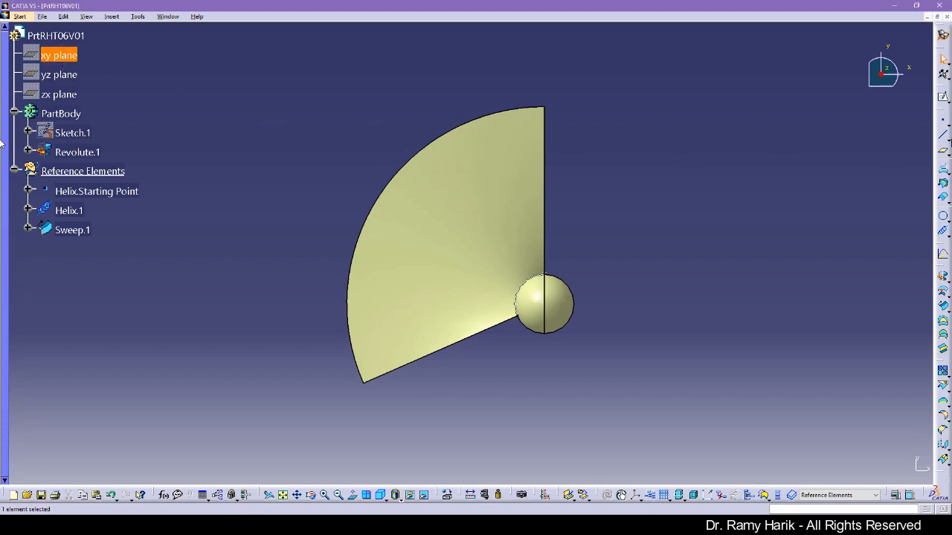
{"action": "left_click", "coordinate": [943, 96]}
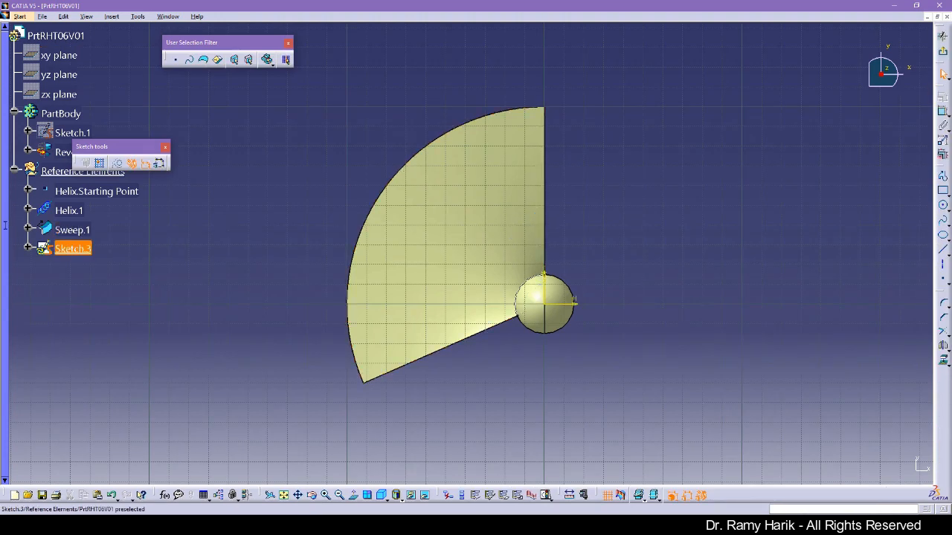
{"action": "left_click", "coordinate": [5, 264]}
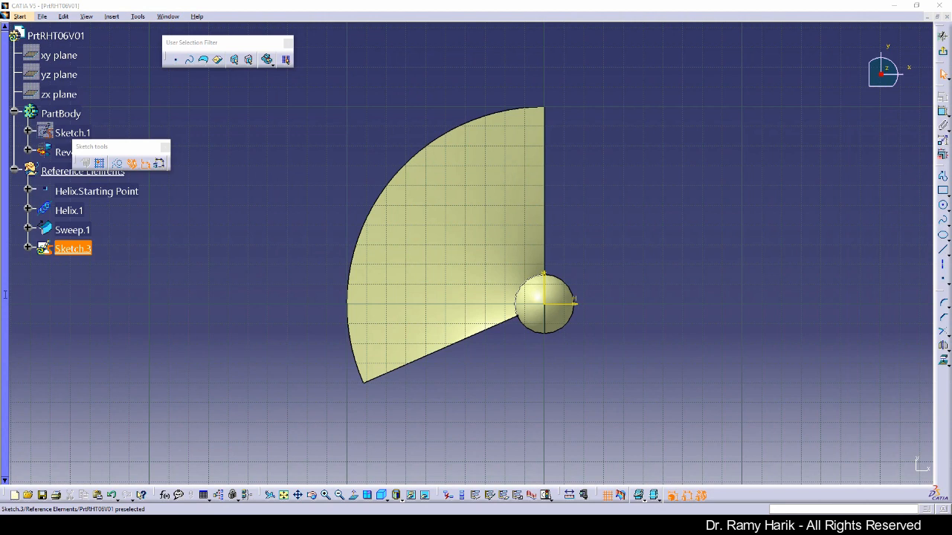
{"action": "scroll", "coordinate": [363, 344], "scroll_direction": "down", "scroll_amount": 9}
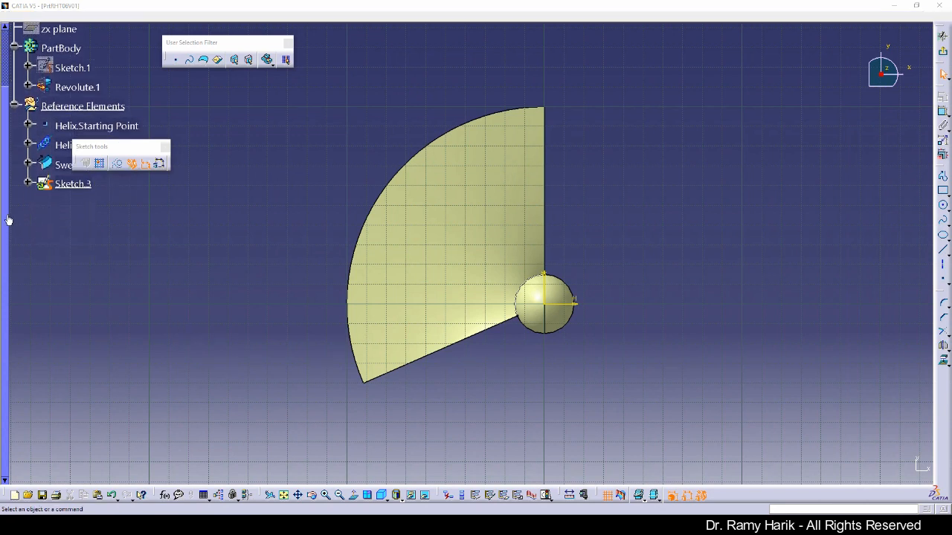
Step: Project the swept surface's lower slanted straight edge into the open sketch as a reference curve
{"action": "left_click", "coordinate": [9, 220]}
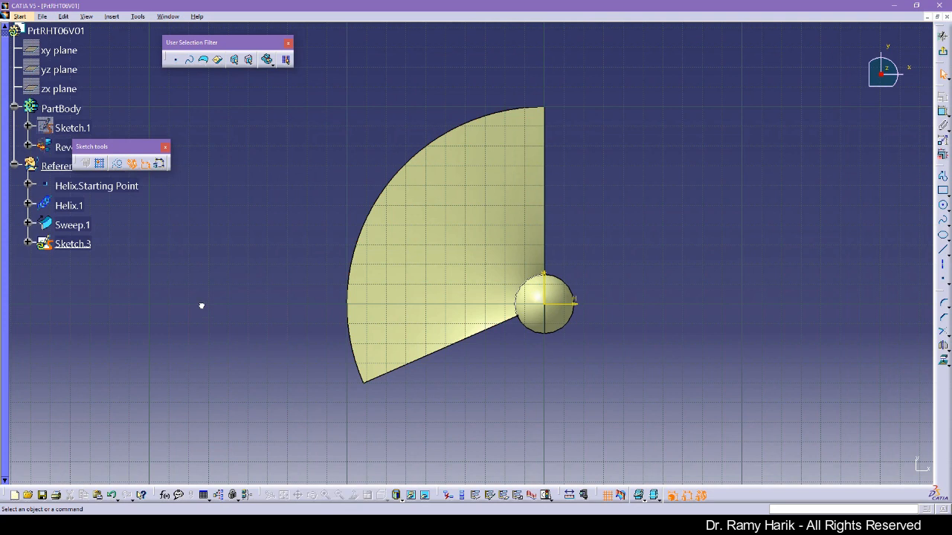
{"action": "left_click_drag", "start_coordinate": [14, 31], "coordinate": [7, 47]}
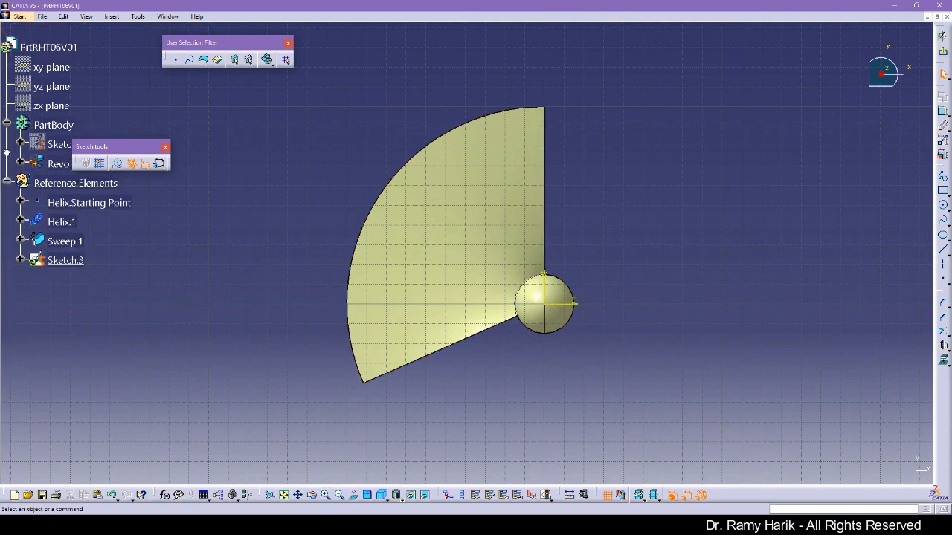
{"action": "left_click", "coordinate": [7, 153]}
{"action": "middle_click_drag", "start_coordinate": [139, 240], "coordinate": [173, 290]}
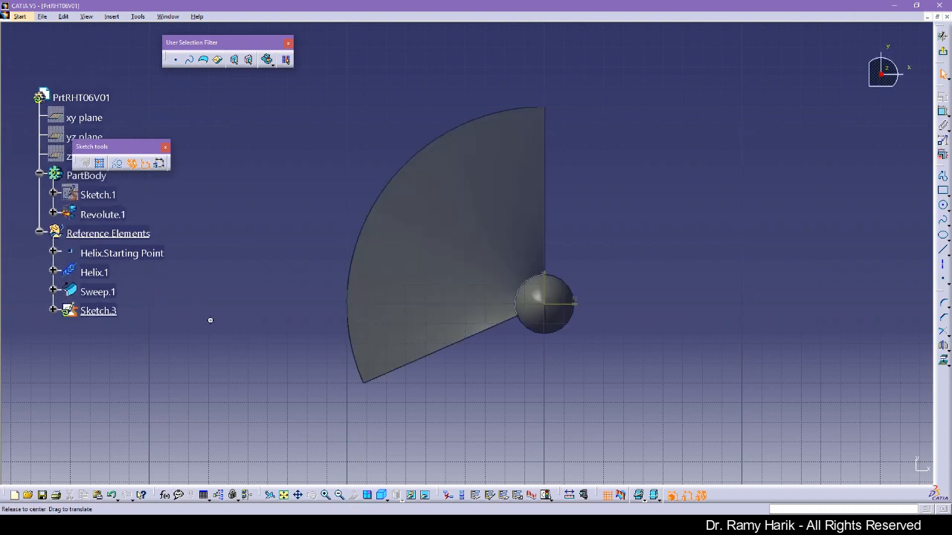
{"action": "left_click", "coordinate": [42, 216]}
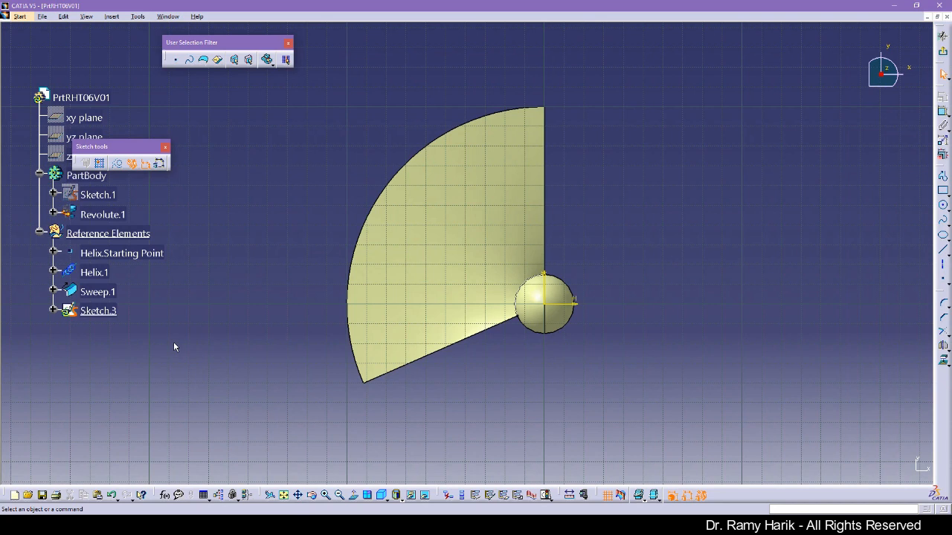
{"action": "left_click", "coordinate": [532, 288]}
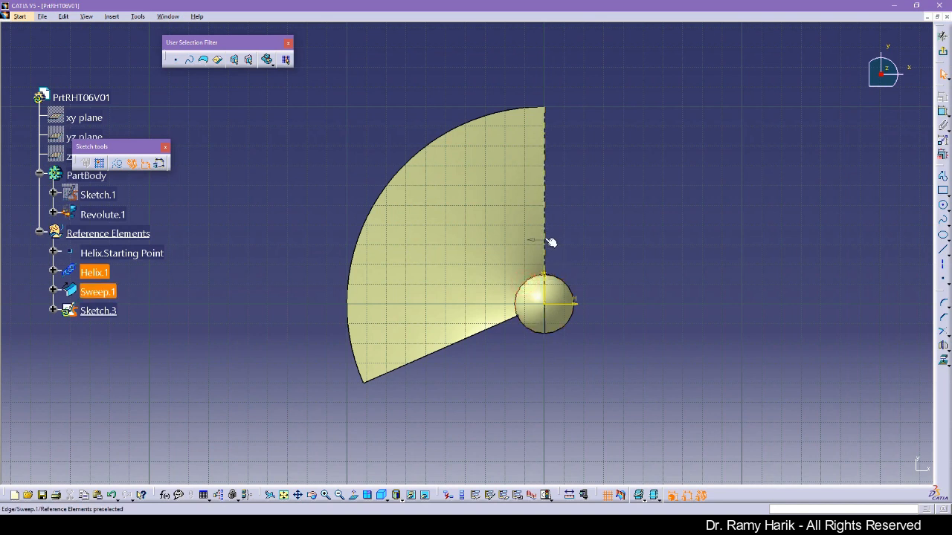
{"action": "left_click", "coordinate": [591, 233]}
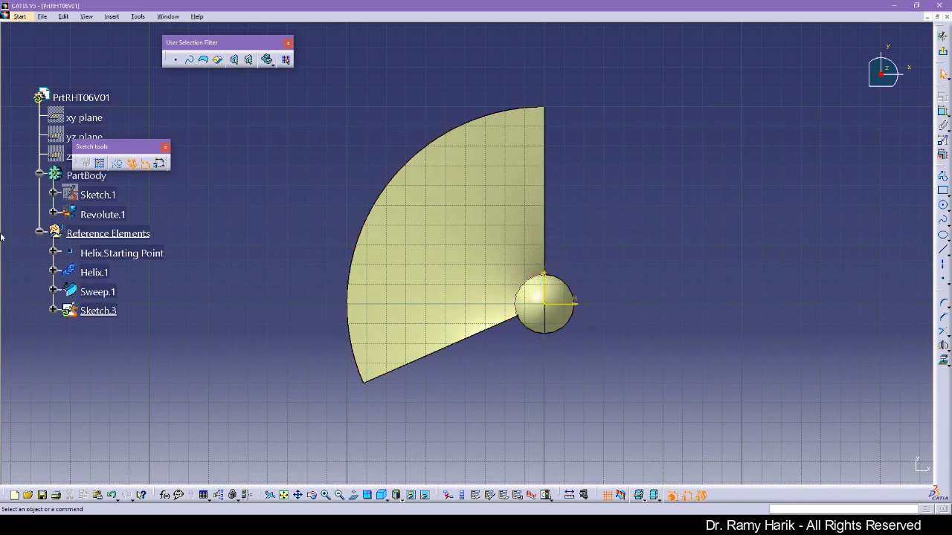
{"action": "left_click", "coordinate": [512, 327]}
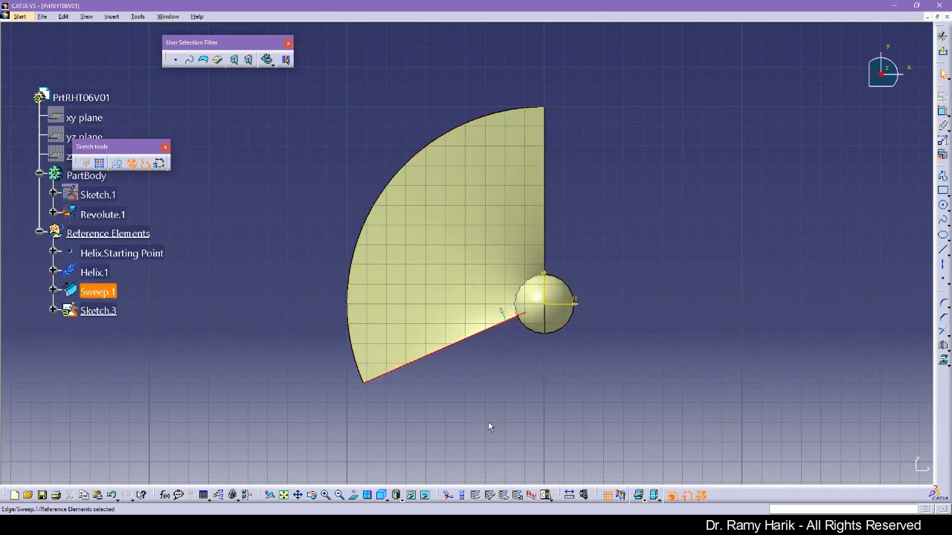
{"action": "left_click", "coordinate": [943, 361]}
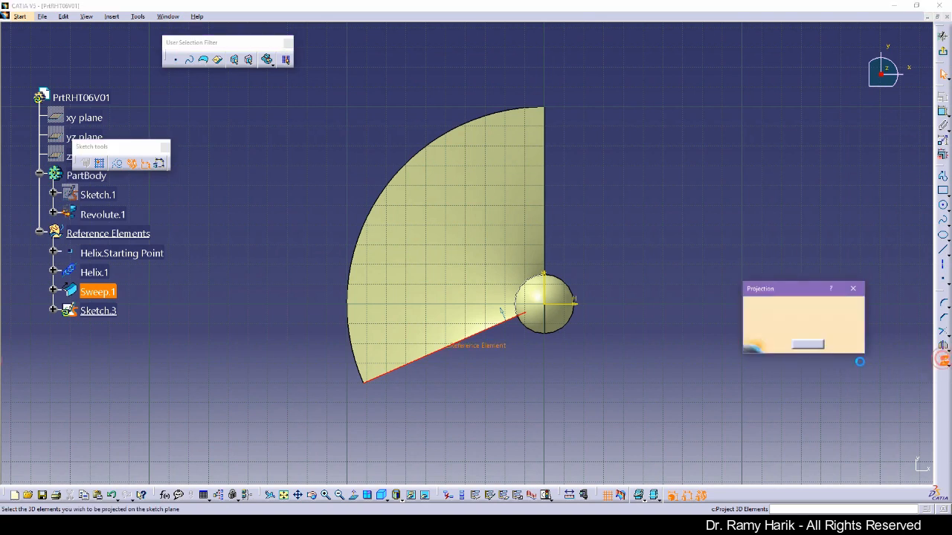
{"action": "left_click", "coordinate": [811, 345]}
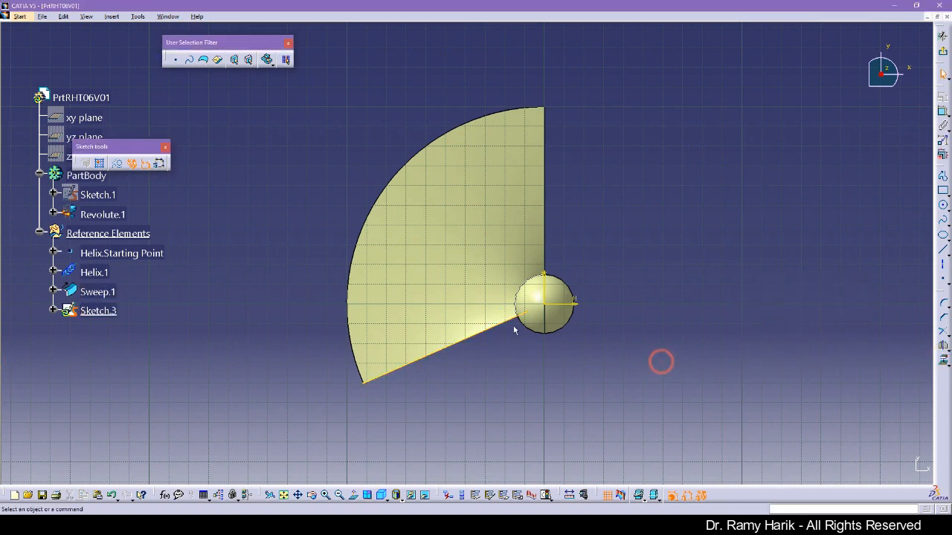
Step: Project the helix around the hub and the swept surface's vertical and outer arc edges into the sketch
{"action": "left_click", "coordinate": [513, 301]}
{"action": "left_click", "coordinate": [943, 361]}
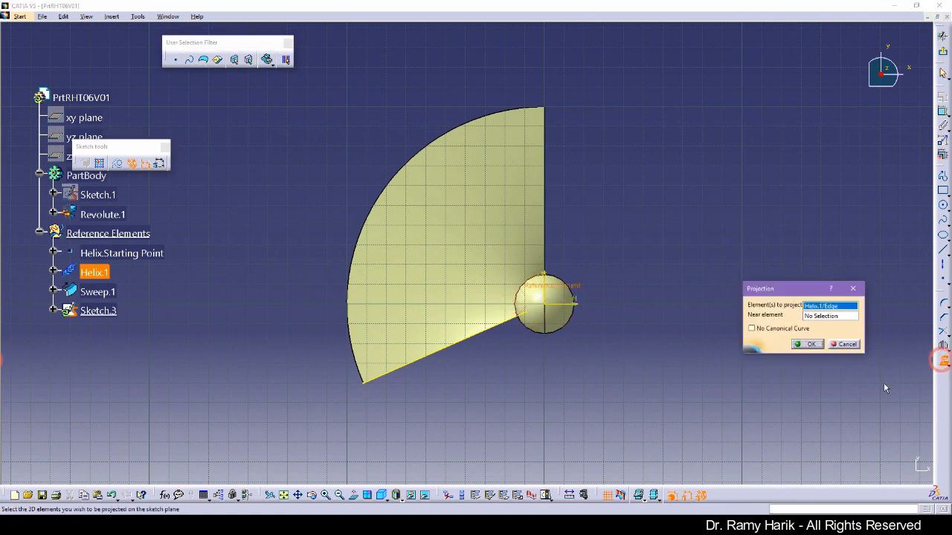
{"action": "left_click", "coordinate": [811, 347]}
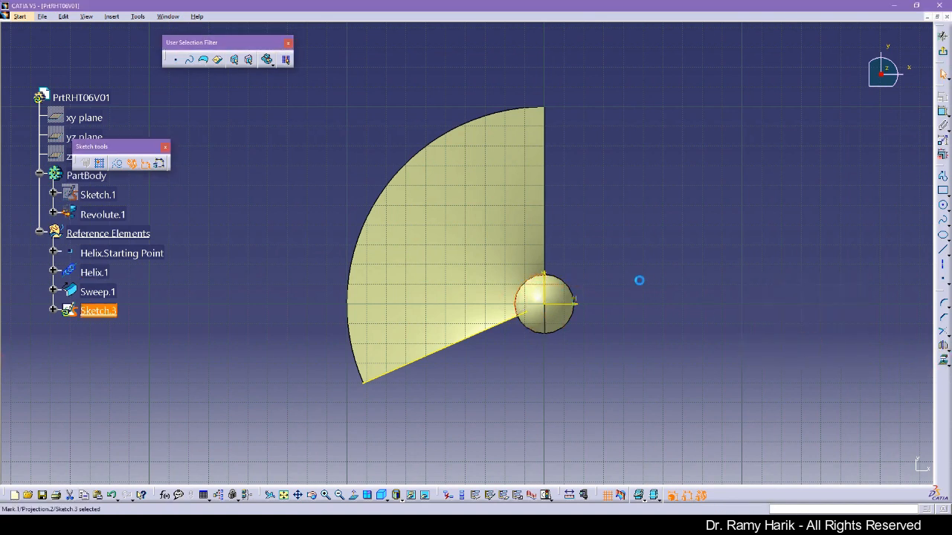
{"action": "left_click", "coordinate": [547, 245]}
{"action": "left_click", "coordinate": [460, 131]}
{"action": "left_click", "coordinate": [941, 360]}
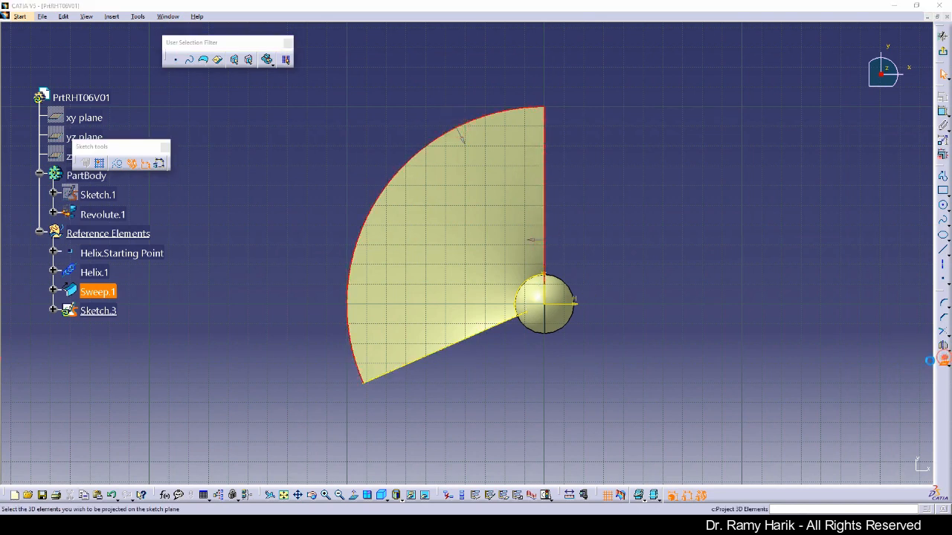
{"action": "left_click", "coordinate": [808, 349]}
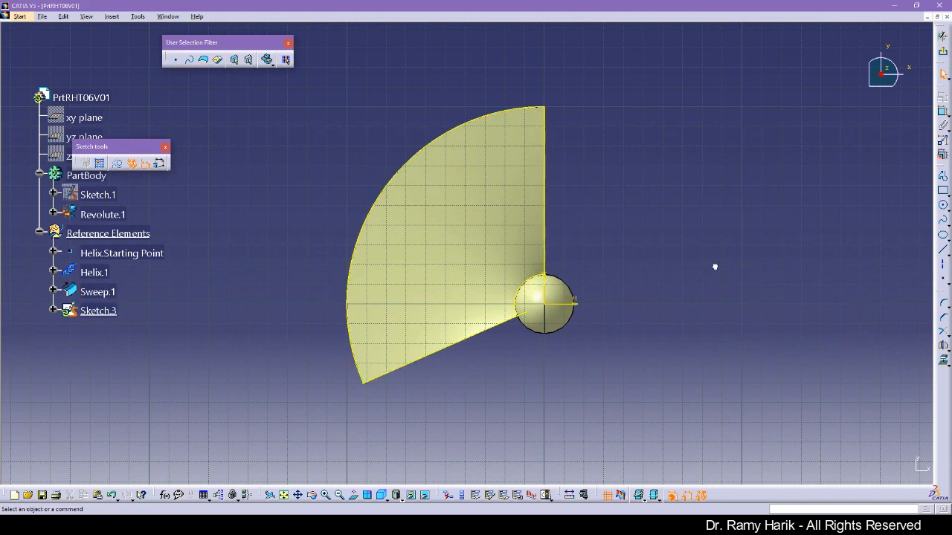
Step: Exit the sketch and move Sketch.3 from the Reference Elements set into PartBody
{"action": "middle_click_drag", "start_coordinate": [565, 400], "coordinate": [546, 374], "text": "ctrl"}
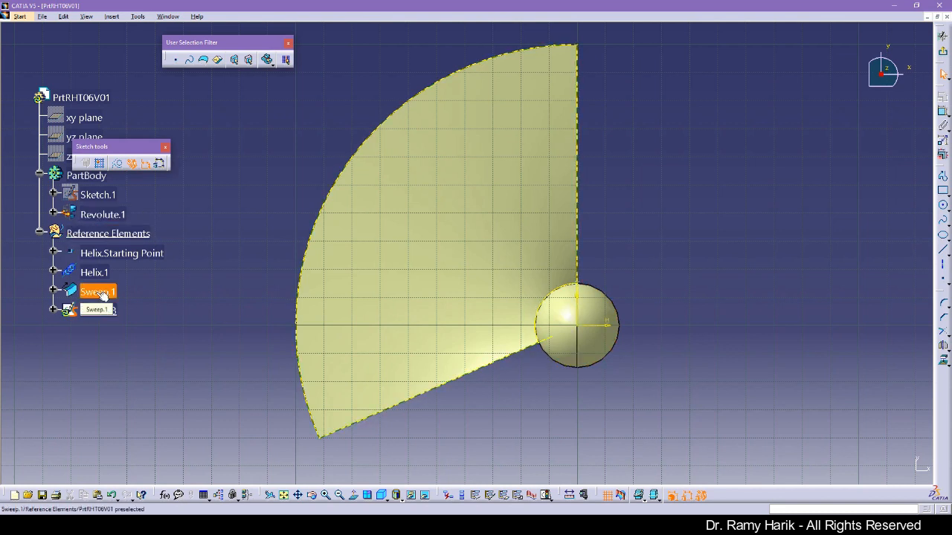
{"action": "right_click", "coordinate": [103, 296]}
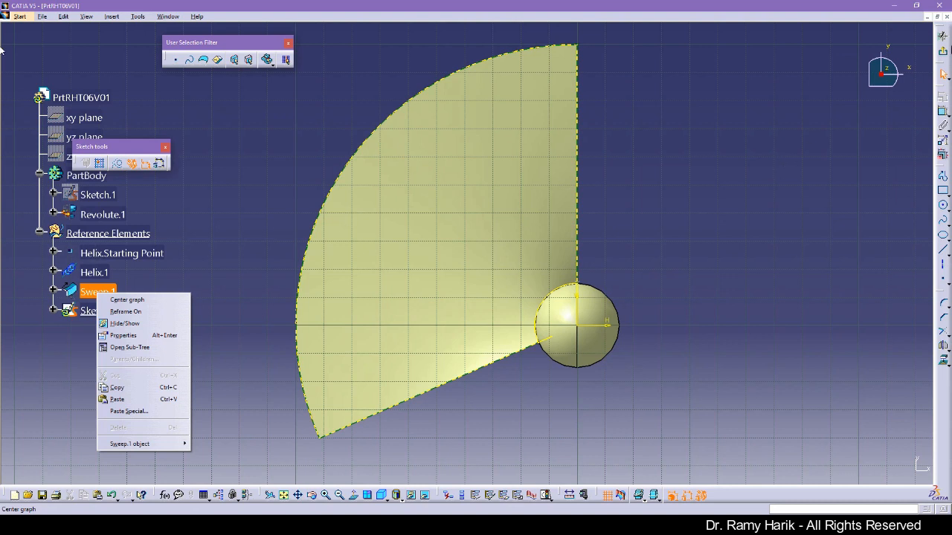
{"action": "left_click", "coordinate": [942, 53]}
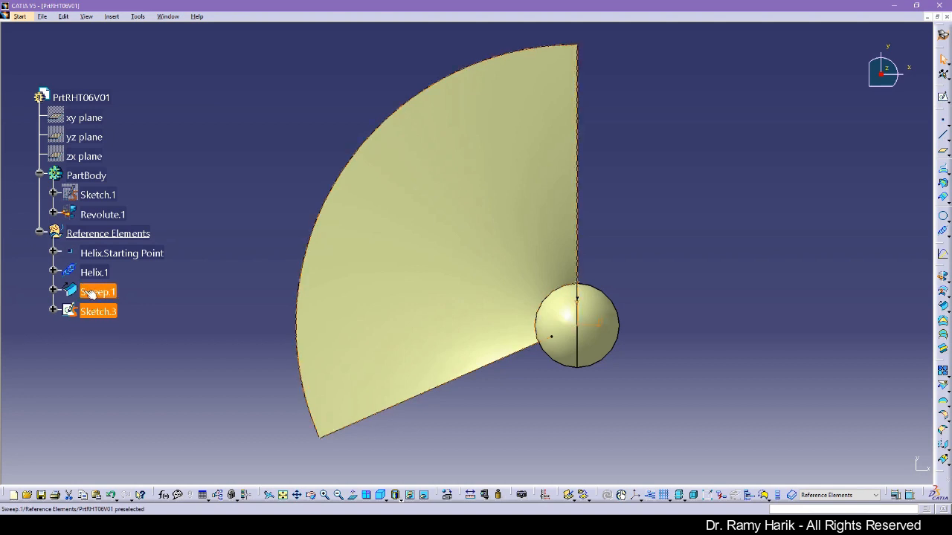
{"action": "left_click", "coordinate": [83, 291]}
{"action": "left_click", "coordinate": [131, 276]}
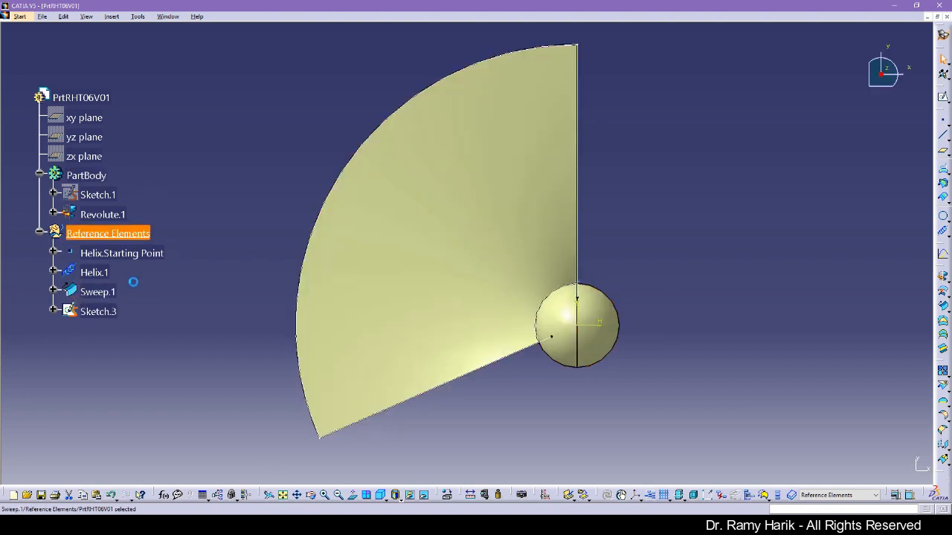
{"action": "mouse_move", "coordinate": [97, 313]}
{"action": "left_mouse_down"}
{"action": "mouse_move", "coordinate": [110, 182]}
{"action": "mouse_move", "coordinate": [86, 177]}
{"action": "left_mouse_up"}
{"action": "left_click_drag", "start_coordinate": [96, 314], "coordinate": [79, 177]}
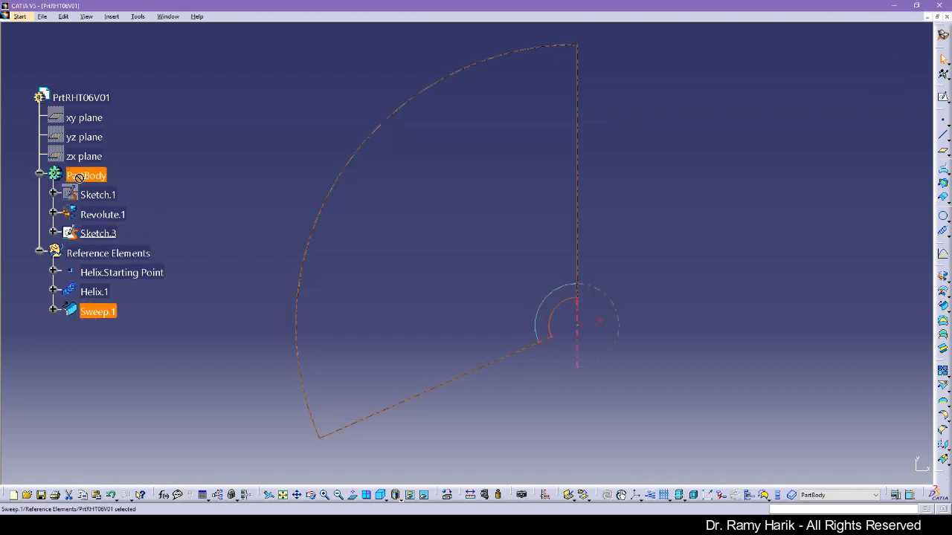
Step: Cut the swept surface from Reference Elements, paste it into PartBody and dismiss the update diagnosis
{"action": "right_click", "coordinate": [99, 312]}
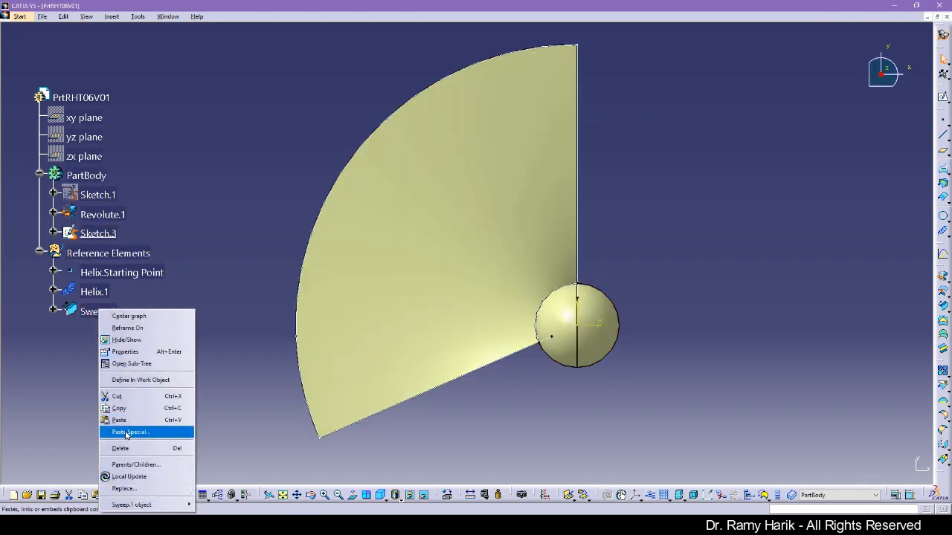
{"action": "left_click", "coordinate": [117, 397]}
{"action": "right_click", "coordinate": [88, 175]}
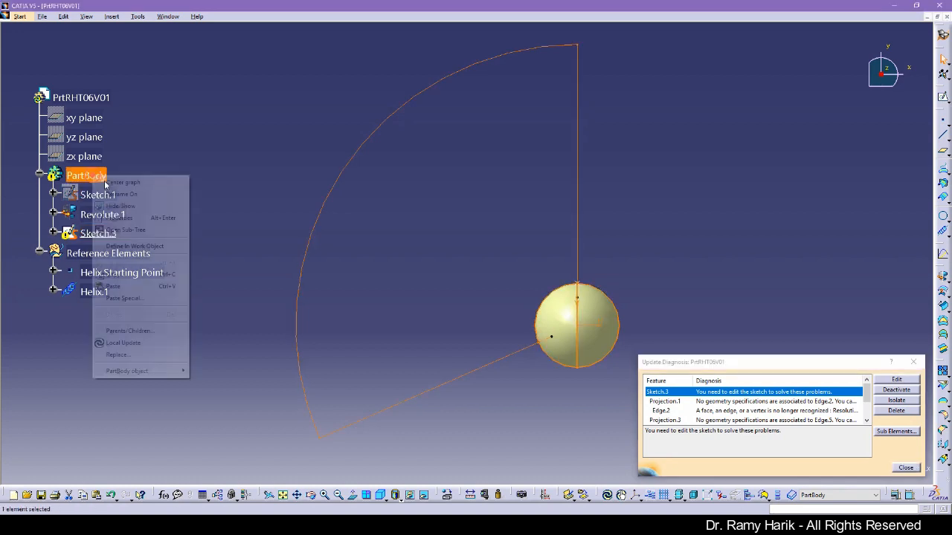
{"action": "left_click", "coordinate": [143, 292]}
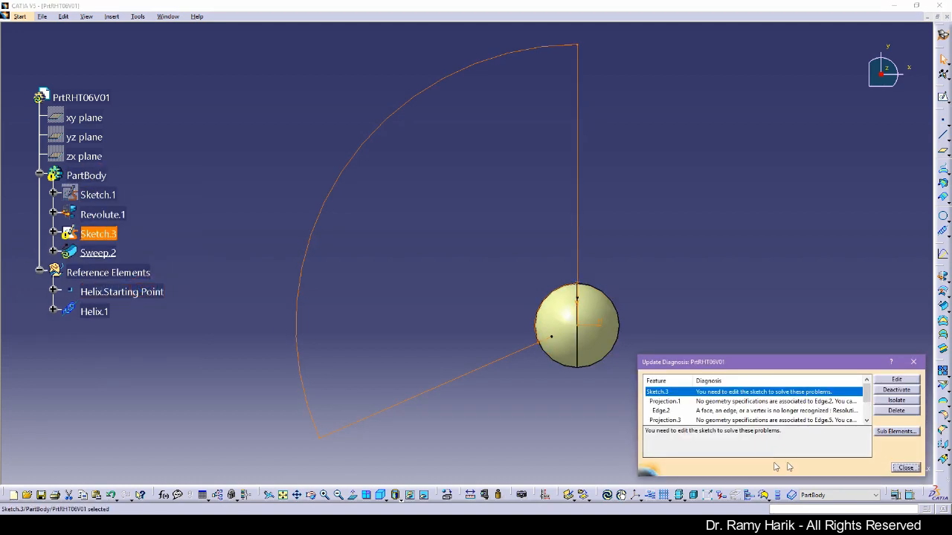
{"action": "left_click", "coordinate": [905, 467]}
{"action": "left_click", "coordinate": [187, 362]}
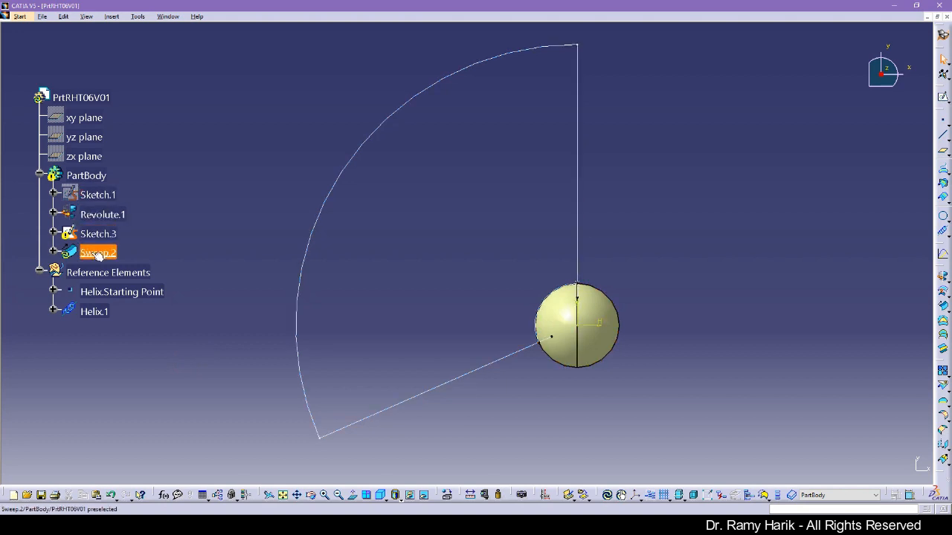
Step: Reopen the pasted sweep's definition, preview the surface, accept it with its existing settings and dismiss the update diagnosis
{"action": "double_click", "coordinate": [112, 252]}
{"action": "left_click", "coordinate": [912, 468]}
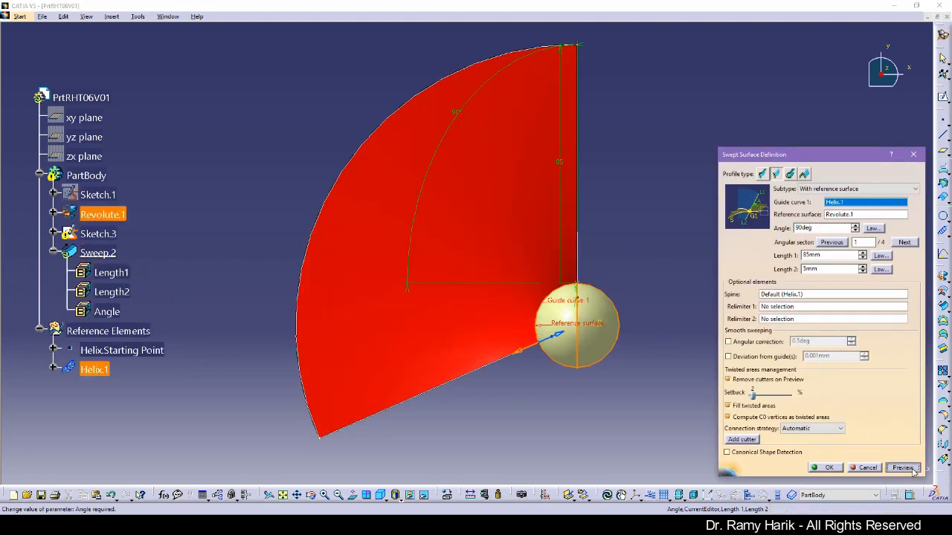
{"action": "left_click", "coordinate": [538, 284]}
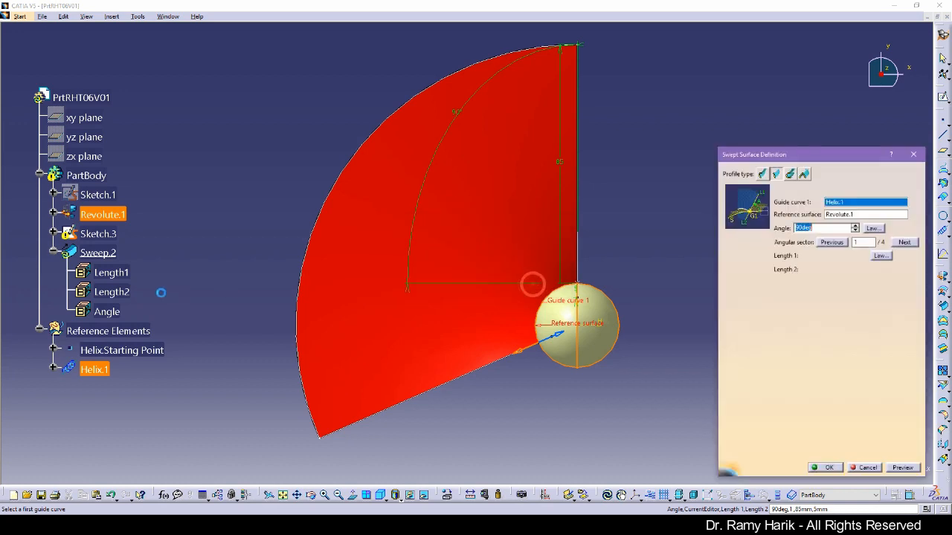
{"action": "left_click", "coordinate": [825, 468]}
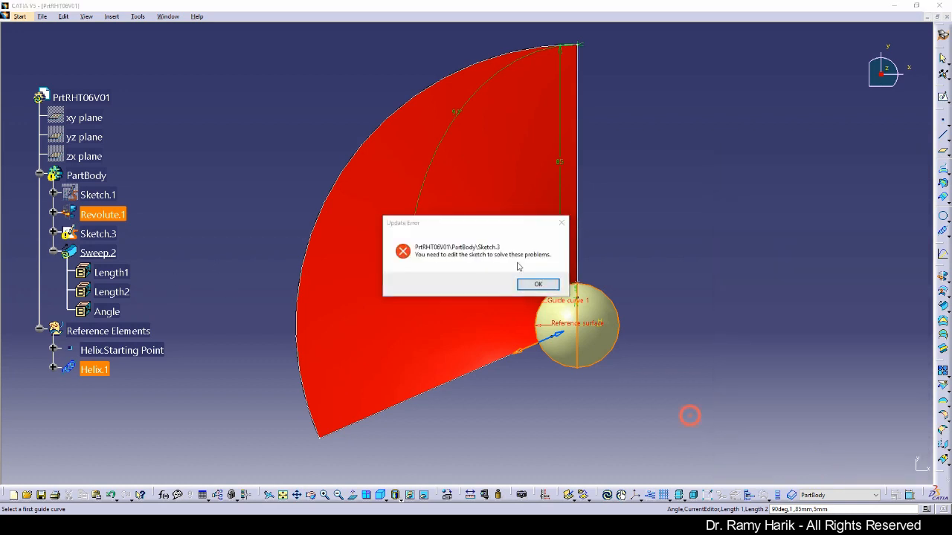
{"action": "left_click", "coordinate": [544, 283]}
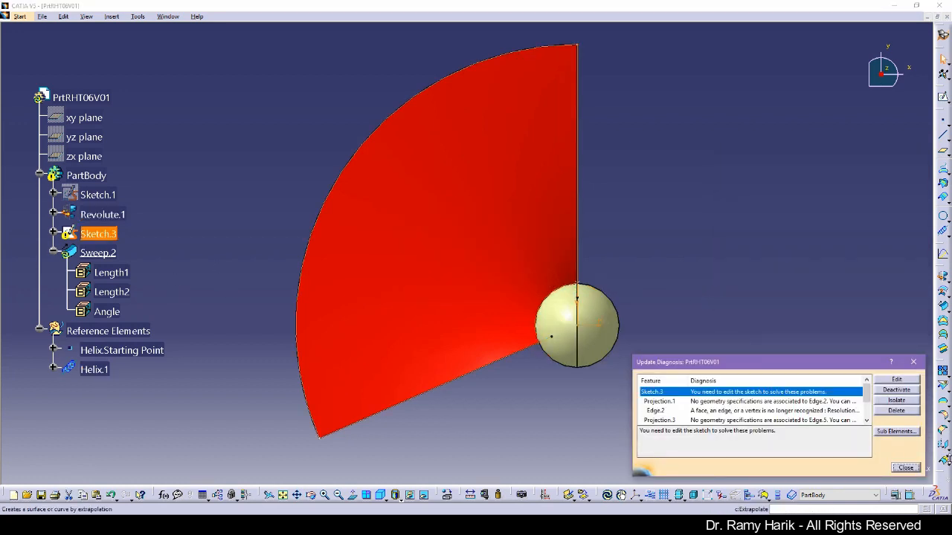
{"action": "left_click", "coordinate": [904, 468]}
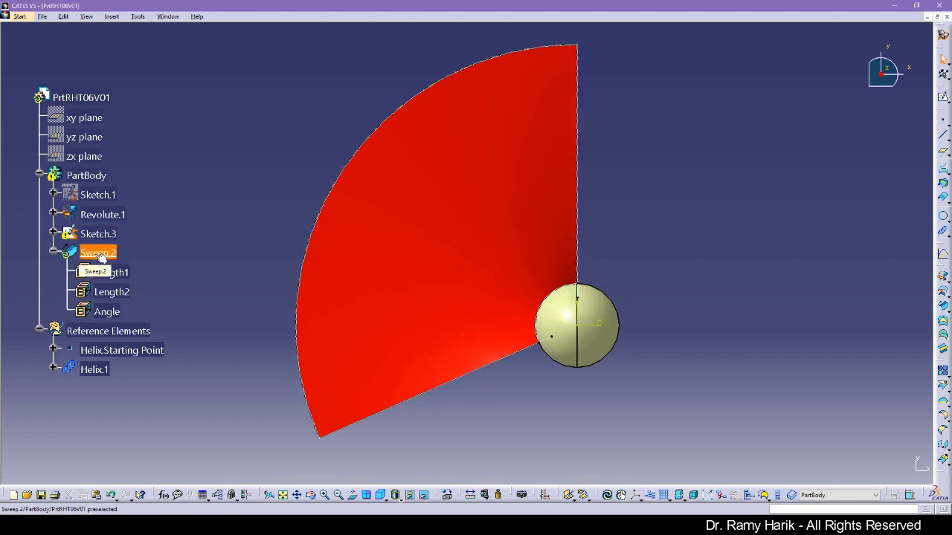
Step: Reorder PartBody so that Sketch.3 comes after the swept surface, and dismiss the update diagnosis
{"action": "right_click", "coordinate": [83, 176]}
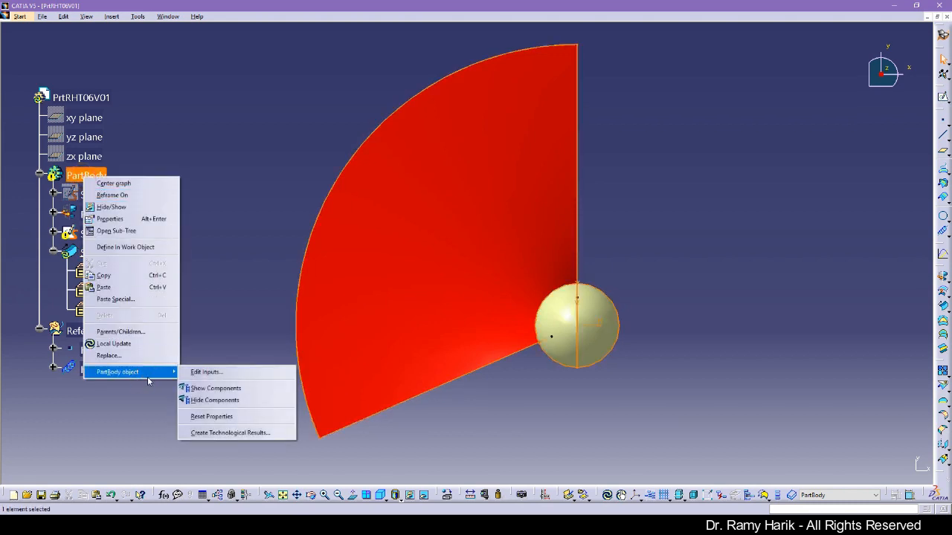
{"action": "left_click", "coordinate": [236, 301]}
{"action": "left_click", "coordinate": [88, 254]}
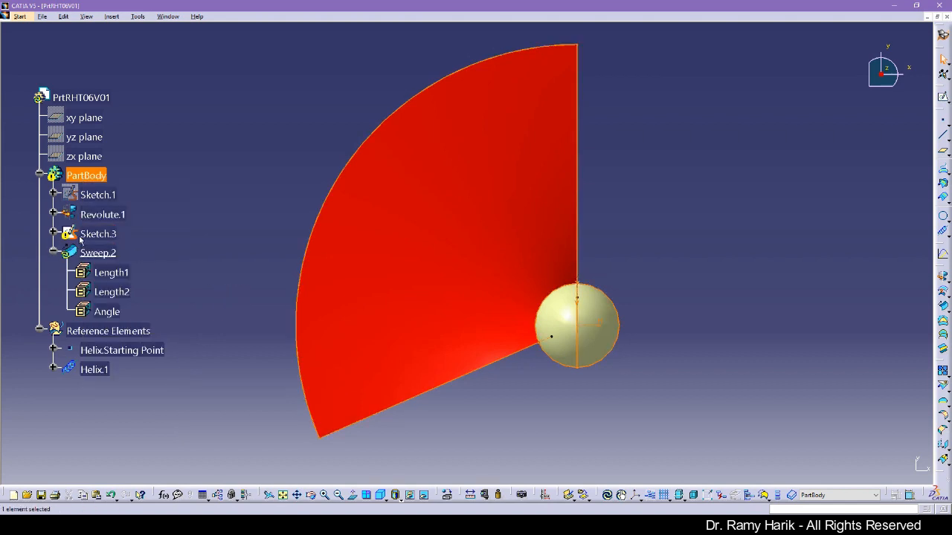
{"action": "left_click", "coordinate": [52, 252]}
{"action": "left_click_drag", "start_coordinate": [52, 236], "coordinate": [97, 252]}
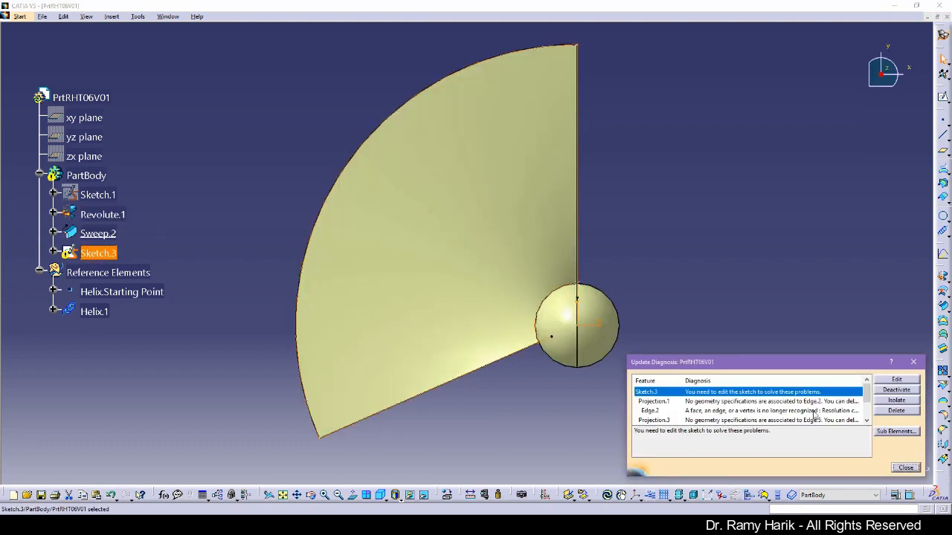
{"action": "left_click", "coordinate": [905, 467]}
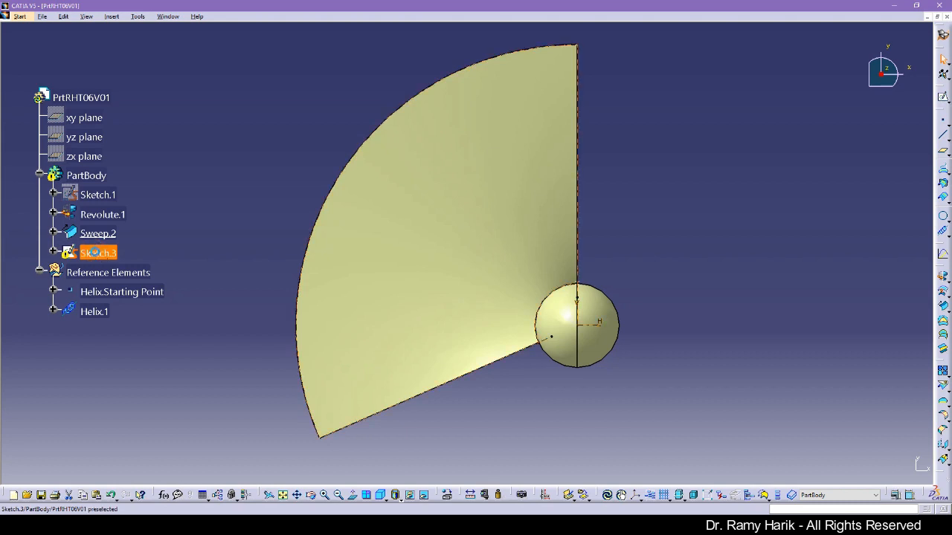
Step: Reopen the broken Sketch.3, dismiss its update diagnosis, leave the sketch and delete it from PartBody
{"action": "double_click", "coordinate": [95, 253]}
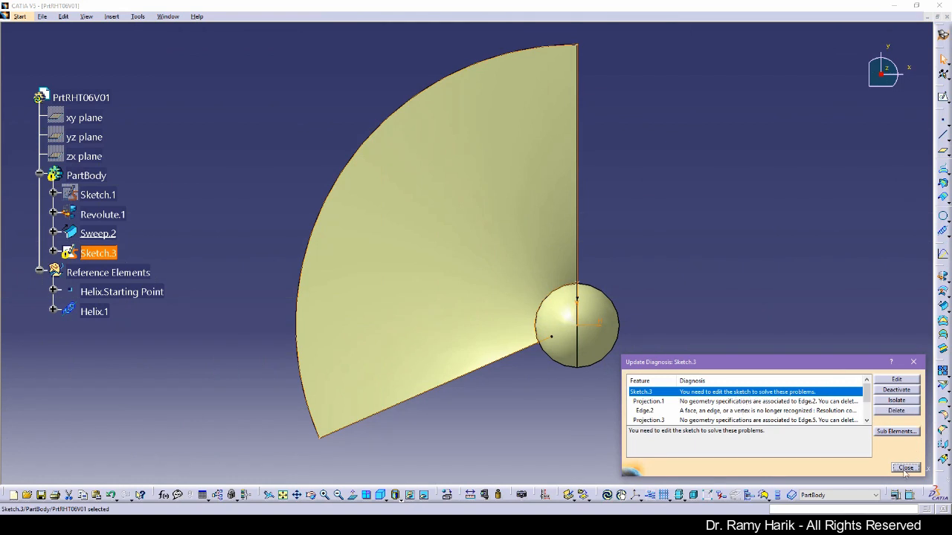
{"action": "left_click", "coordinate": [905, 468]}
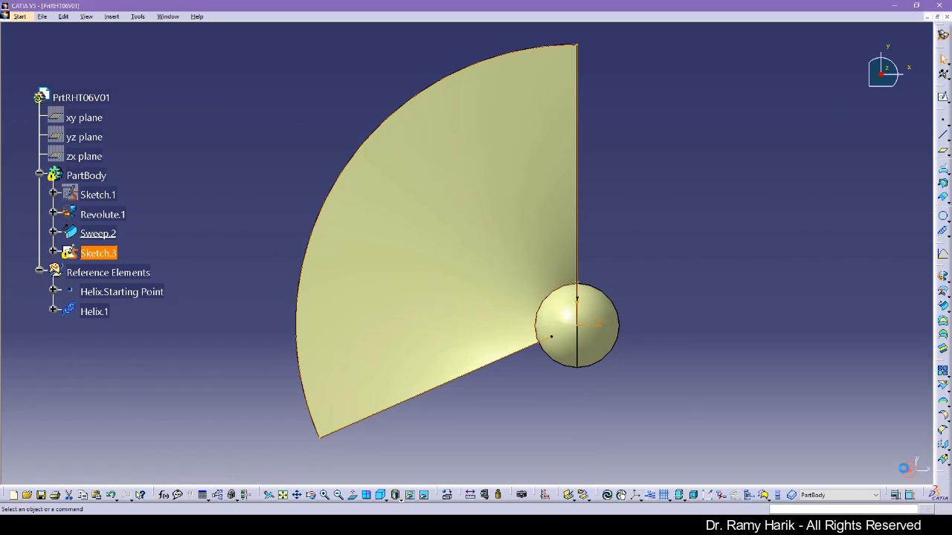
{"action": "double_click", "coordinate": [99, 253]}
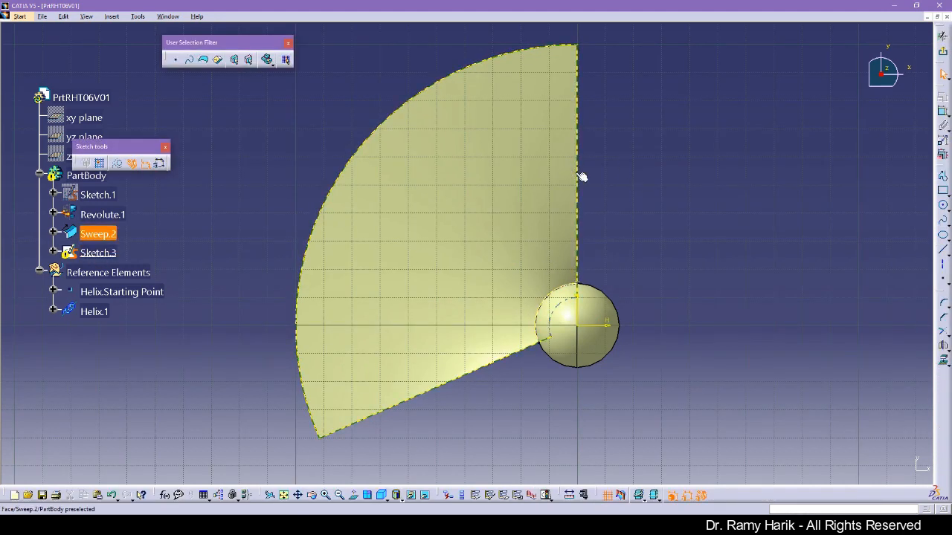
{"action": "left_click_drag", "start_coordinate": [619, 26], "coordinate": [243, 448]}
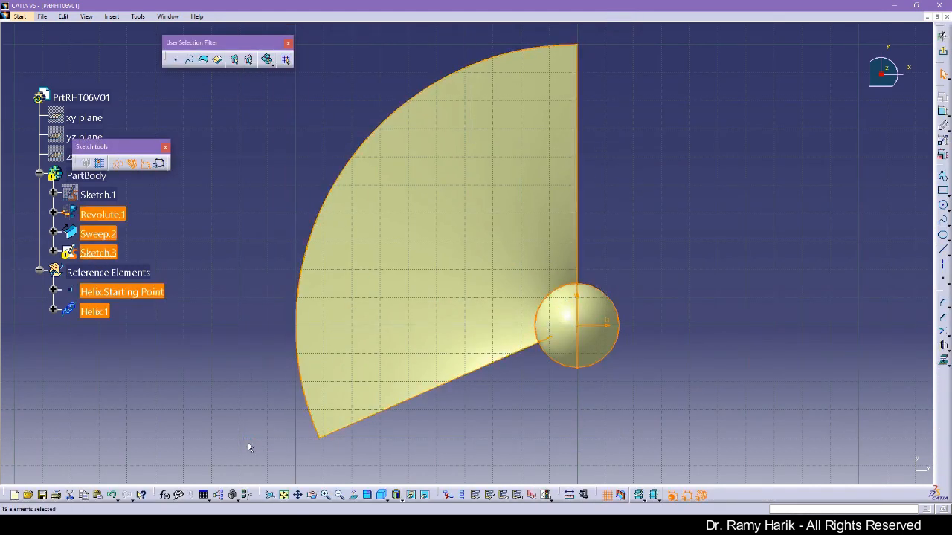
{"action": "left_click", "coordinate": [249, 446]}
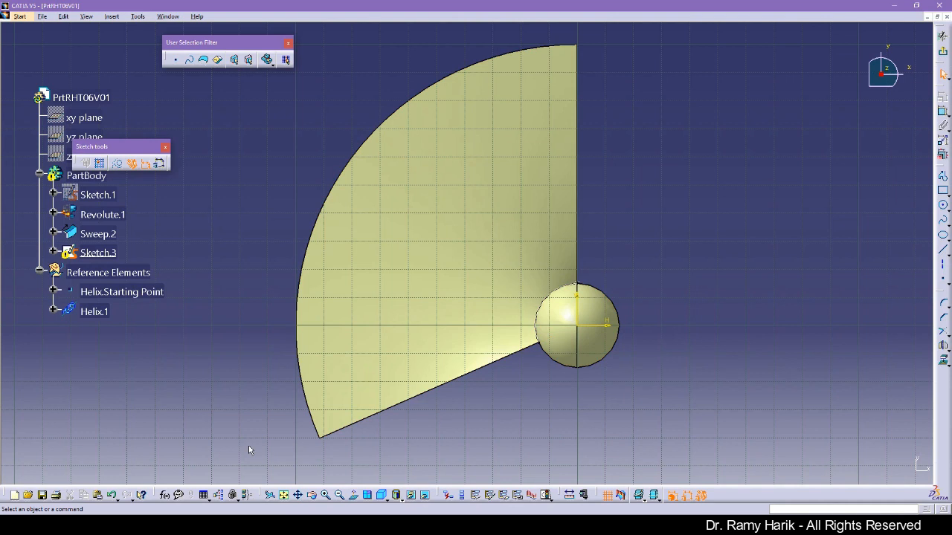
{"action": "left_click", "coordinate": [942, 52]}
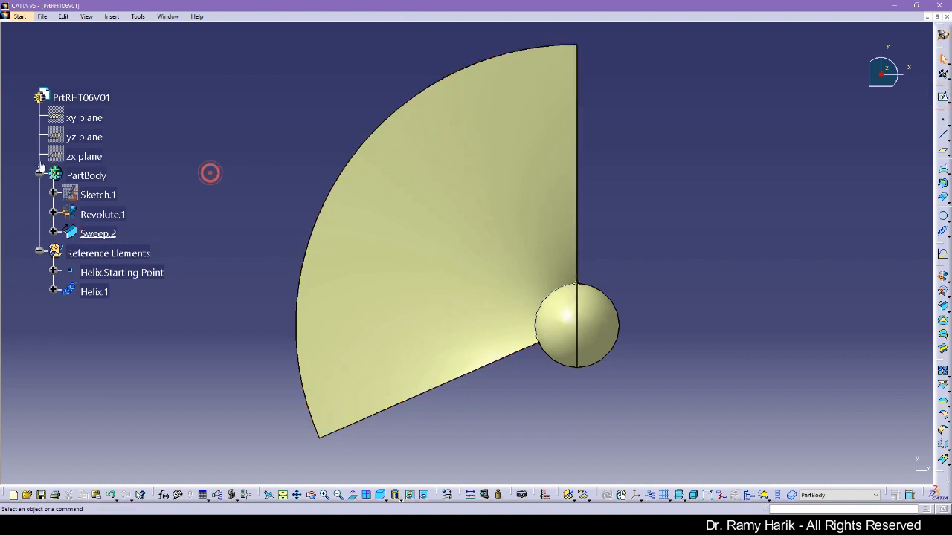
Step: Define PartBody as the work object and start a new sketch on the xy plane
{"action": "right_click", "coordinate": [83, 176]}
{"action": "left_click", "coordinate": [111, 245]}
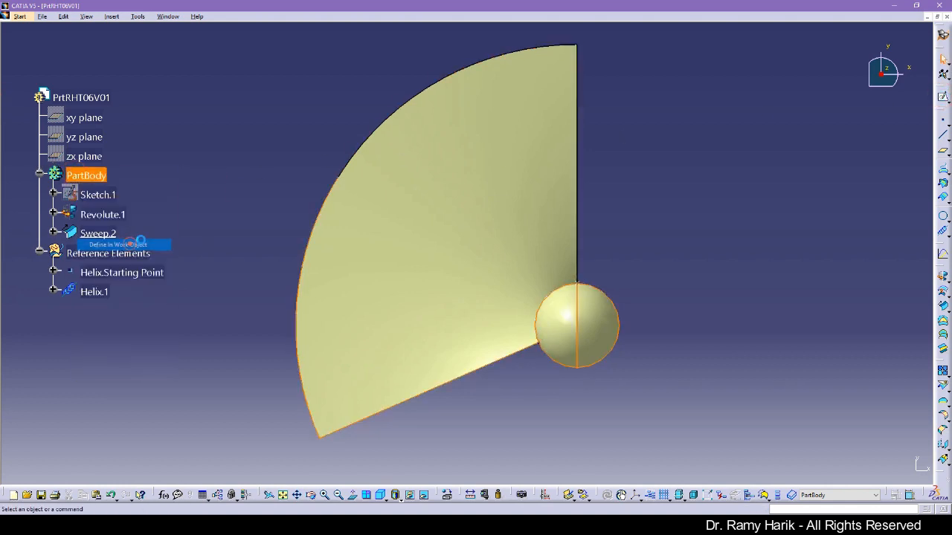
{"action": "left_click", "coordinate": [943, 96]}
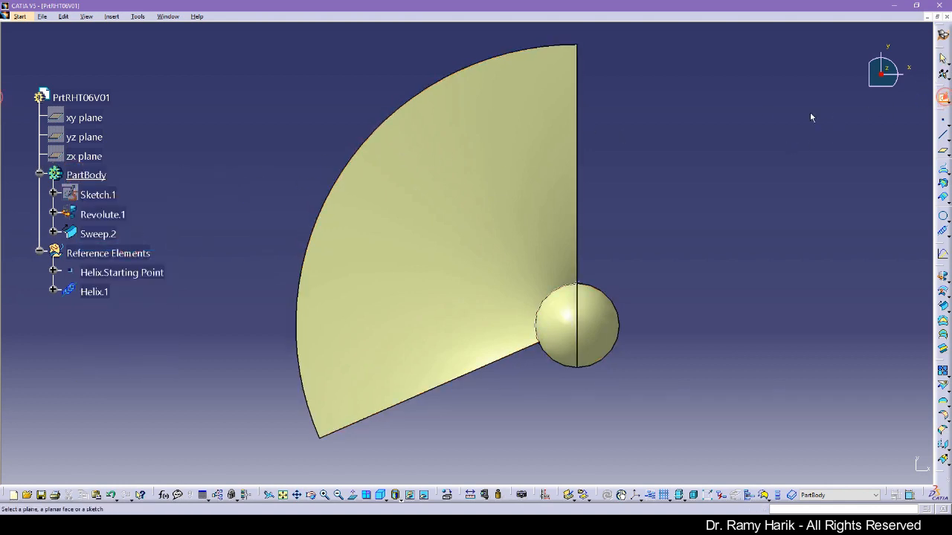
{"action": "left_click", "coordinate": [69, 119]}
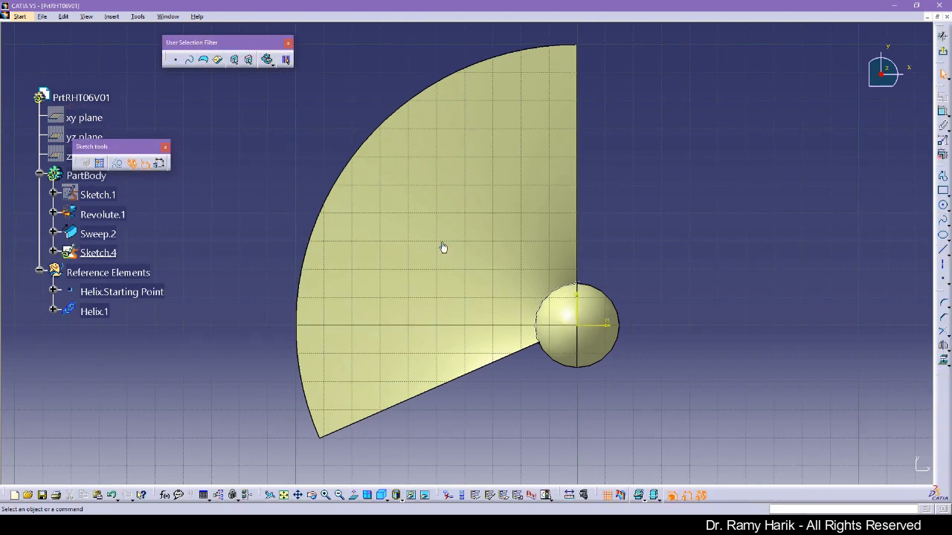
Step: Project the swept surface's two straight edges, its outer arc edge and Helix.1 onto the sketch plane
{"action": "left_click", "coordinate": [510, 181]}
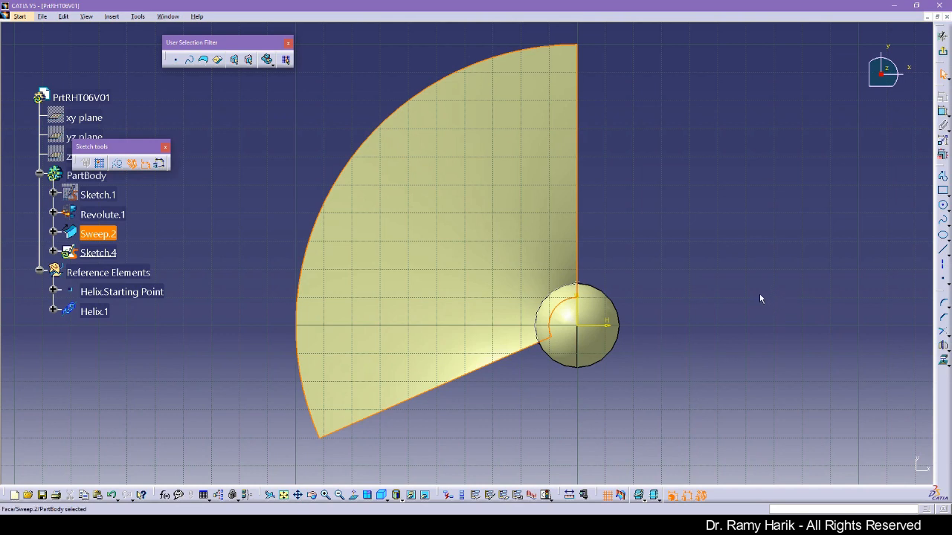
{"action": "left_click", "coordinate": [605, 155]}
{"action": "left_click", "coordinate": [580, 234]}
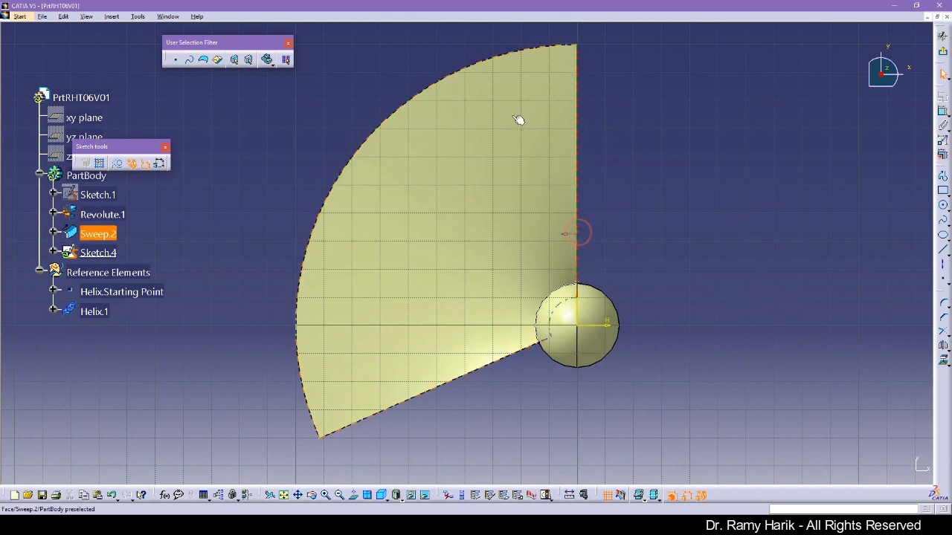
{"action": "left_click", "coordinate": [455, 70], "text": "ctrl"}
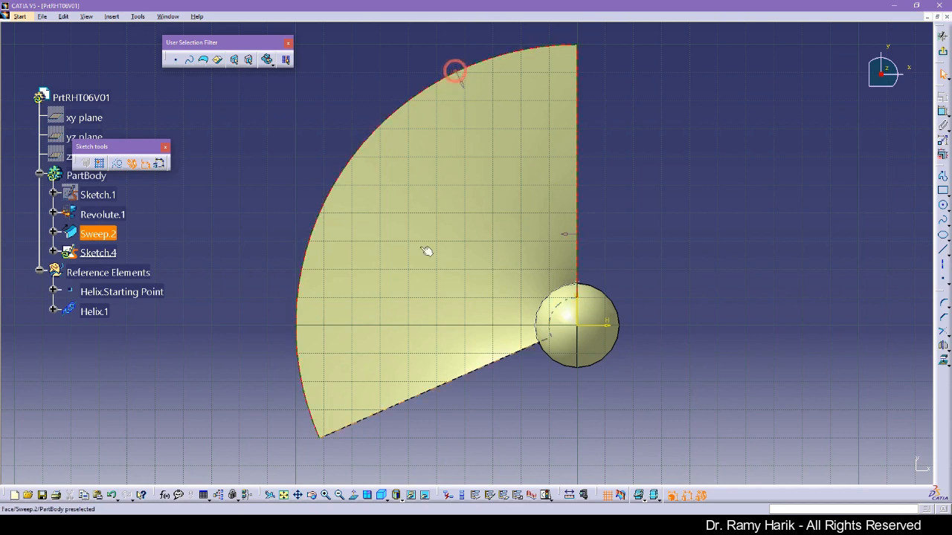
{"action": "left_click", "coordinate": [465, 374], "text": "ctrl"}
{"action": "left_click", "coordinate": [539, 318], "text": "ctrl"}
{"action": "left_click", "coordinate": [943, 362]}
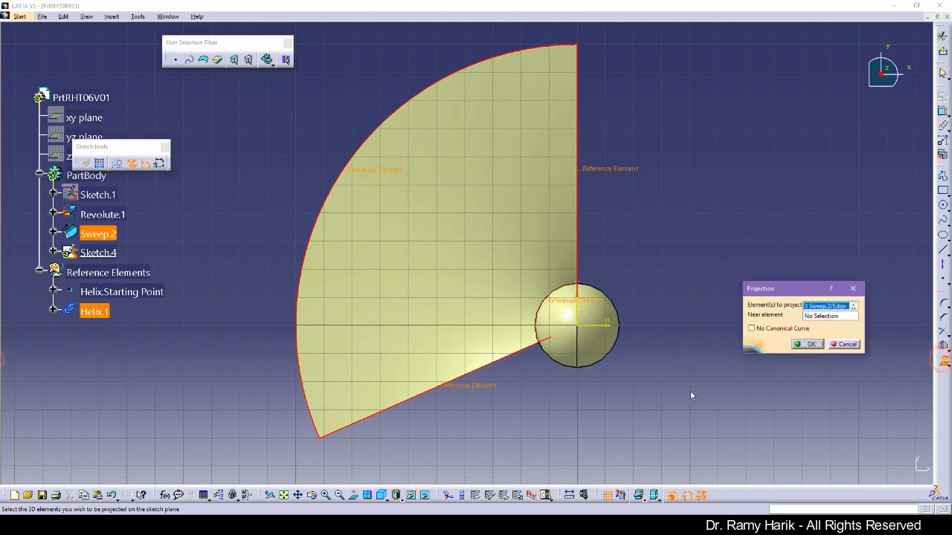
{"action": "left_click", "coordinate": [806, 344]}
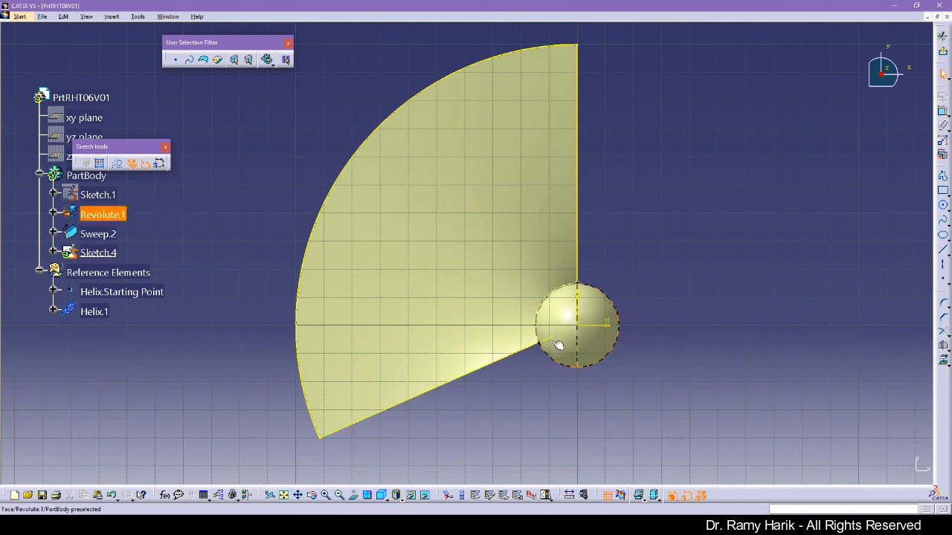
Step: Quick Trim the ends of the two projected straight lines that extend inside the helix arc at the hub
{"action": "left_click", "coordinate": [945, 333]}
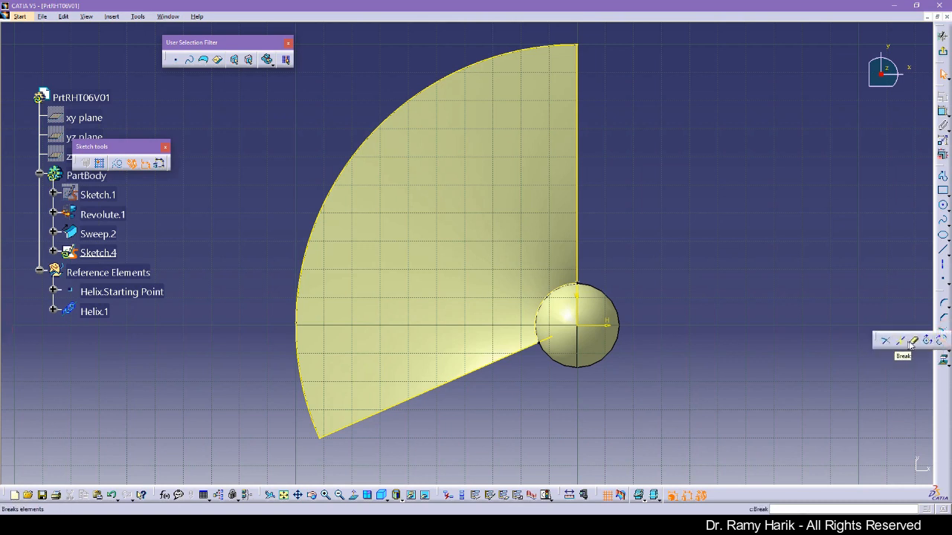
{"action": "left_click", "coordinate": [914, 340]}
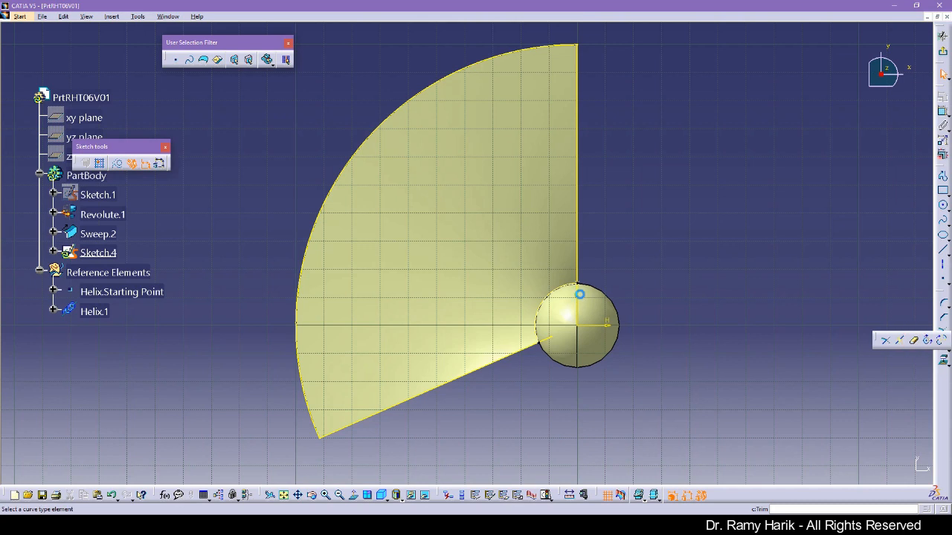
{"action": "left_click", "coordinate": [548, 343]}
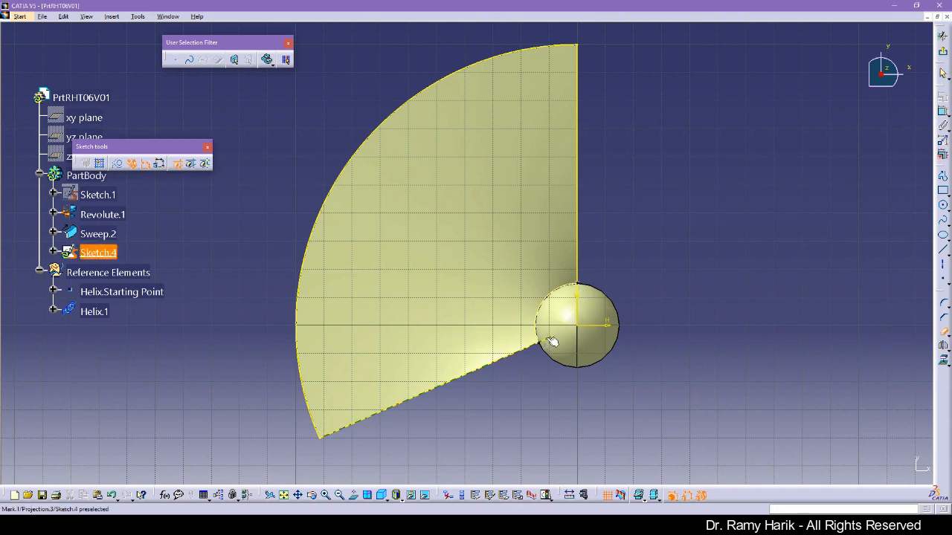
{"action": "left_click", "coordinate": [578, 292]}
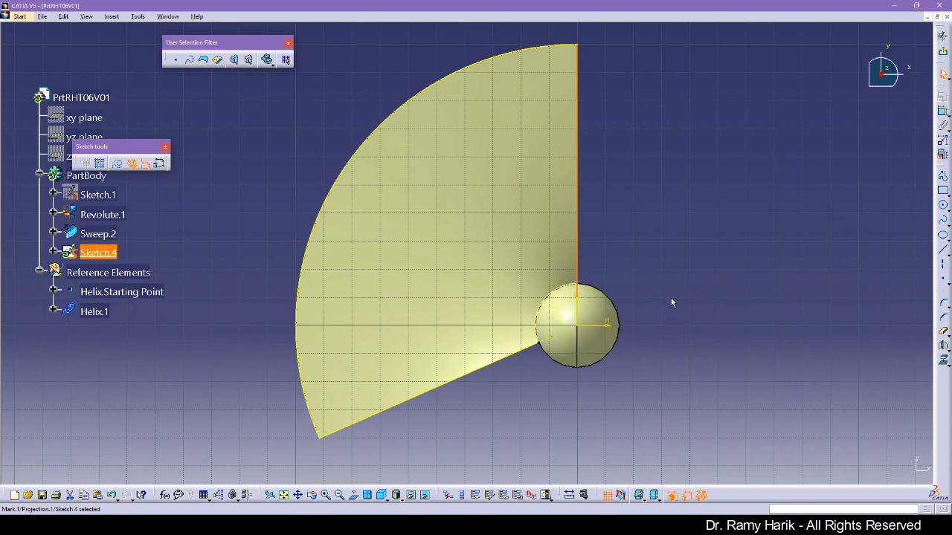
{"action": "left_click", "coordinate": [778, 311]}
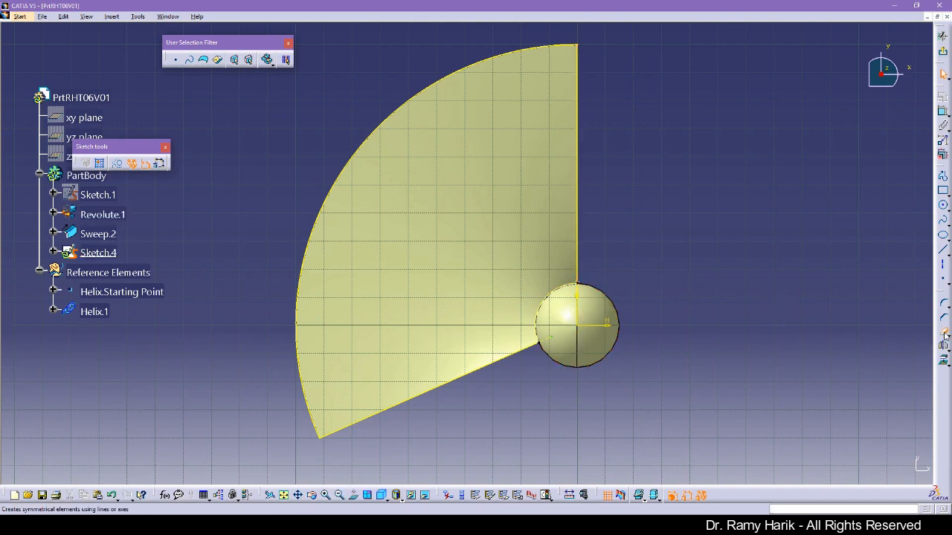
{"action": "left_click", "coordinate": [943, 331]}
{"action": "left_click", "coordinate": [579, 292]}
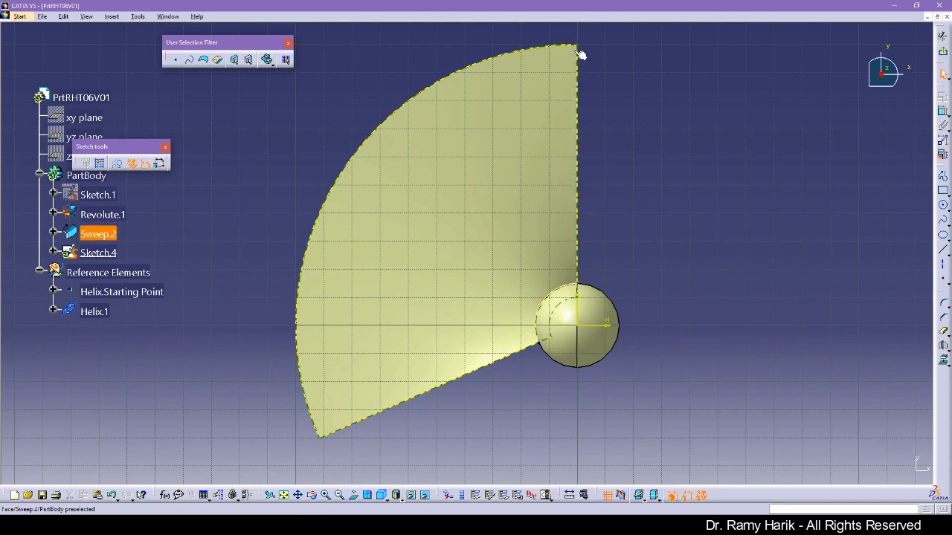
{"action": "left_click", "coordinate": [943, 36]}
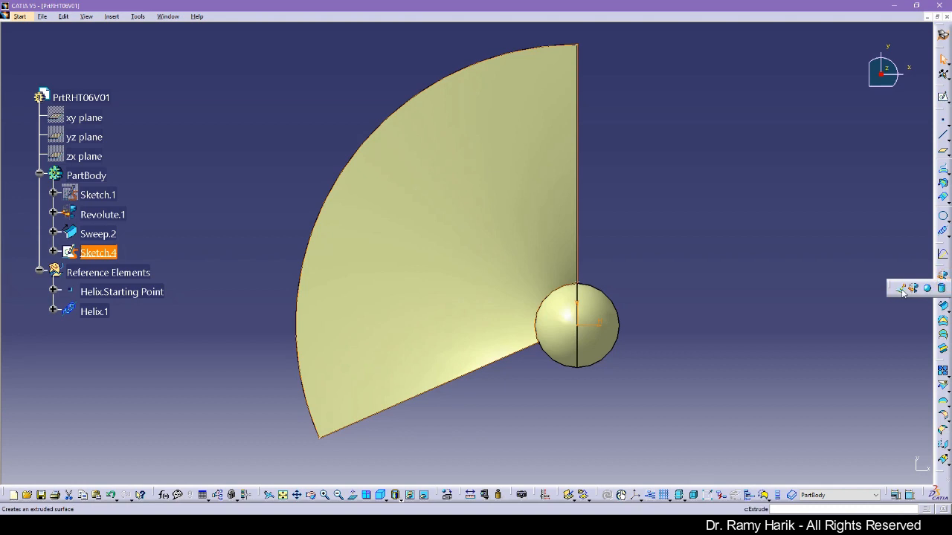
{"action": "left_click", "coordinate": [943, 277]}
{"action": "middle_click_drag", "start_coordinate": [680, 392], "coordinate": [537, 251]}
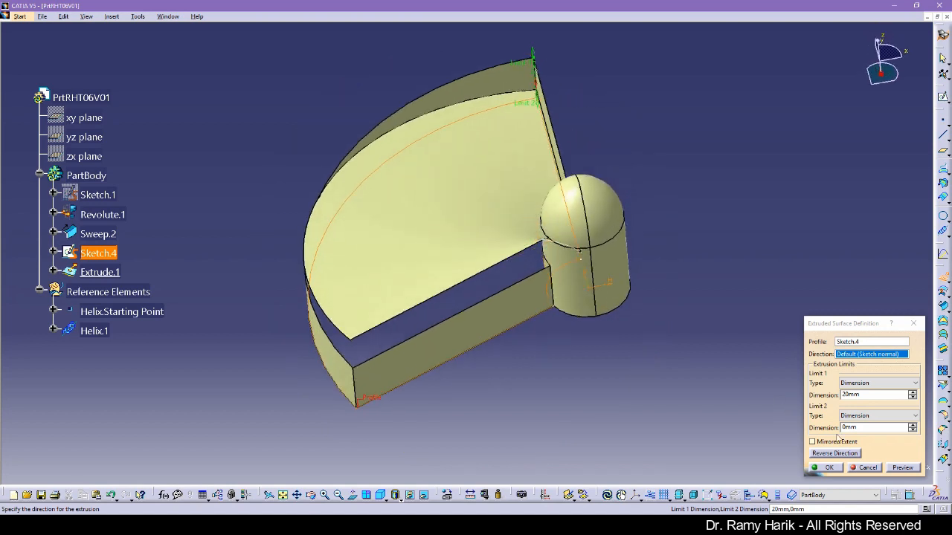
{"action": "left_click", "coordinate": [866, 467]}
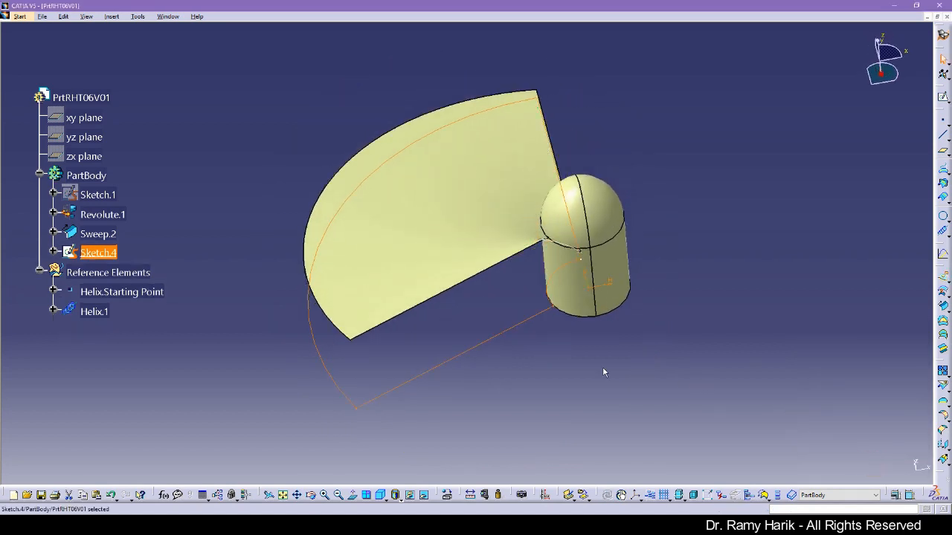
Step: Reopen Sketch.4 and round the corner between the vertical line and the outer arc with an 18.5 mm radius
{"action": "double_click", "coordinate": [91, 252]}
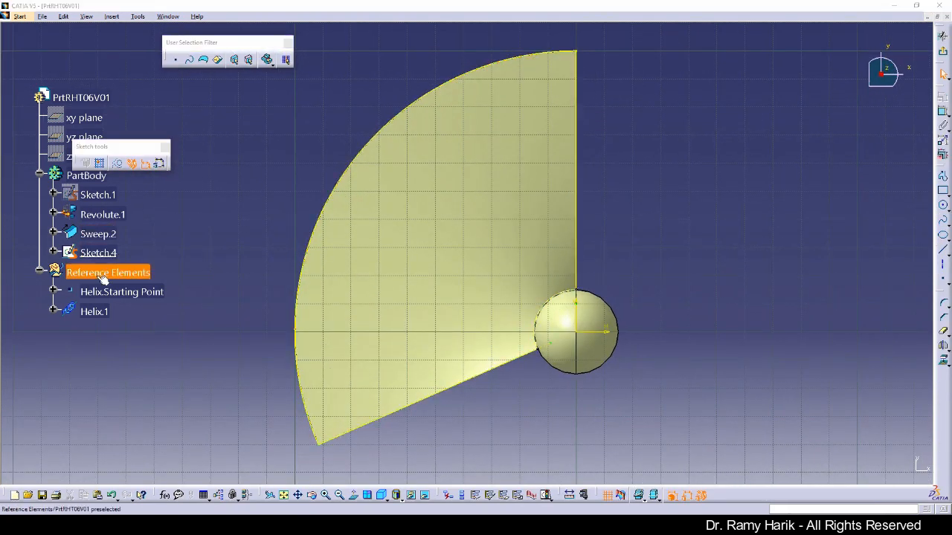
{"action": "left_click", "coordinate": [773, 218]}
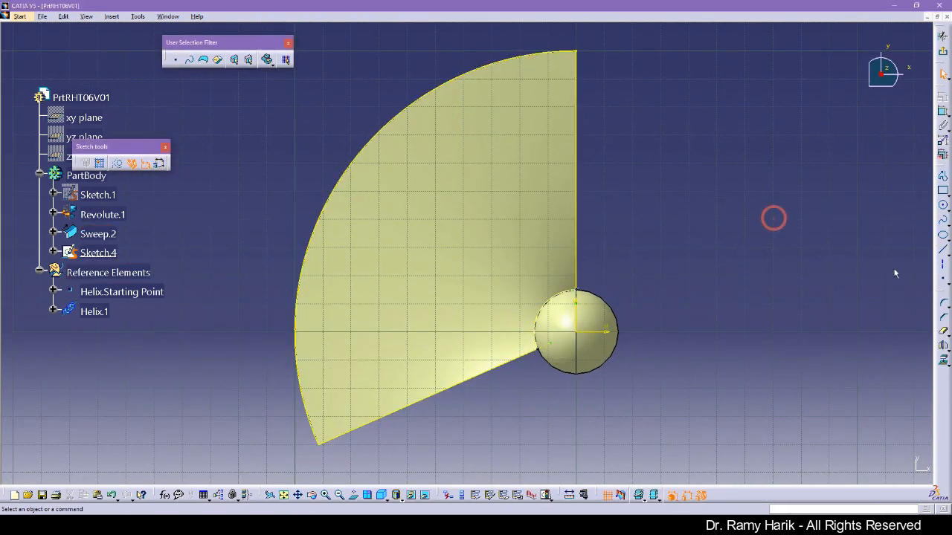
{"action": "left_click", "coordinate": [944, 305]}
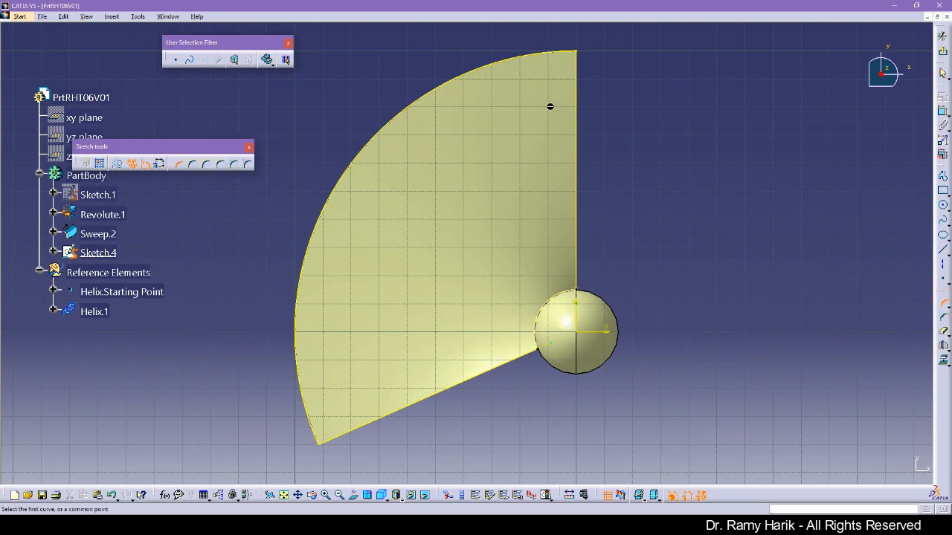
{"action": "left_click", "coordinate": [578, 67]}
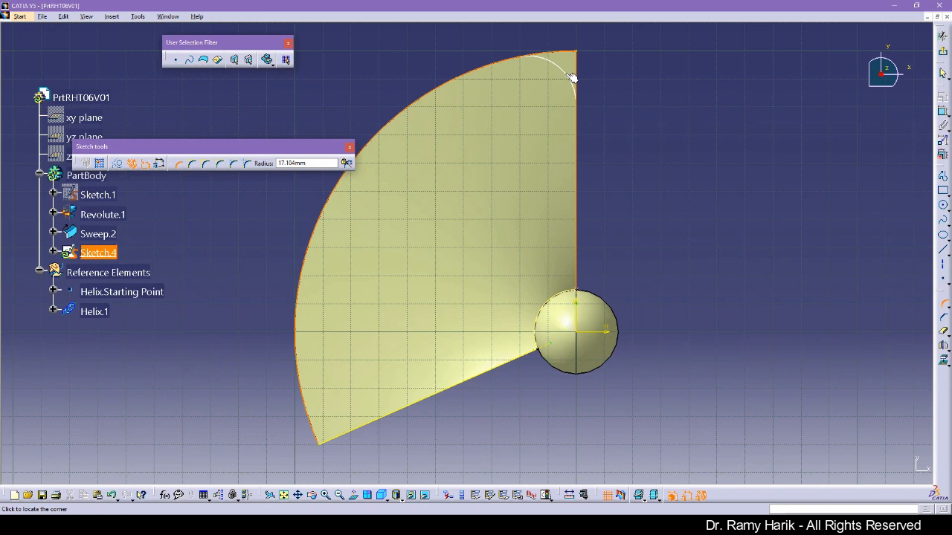
{"action": "left_click", "coordinate": [573, 78]}
{"action": "left_click", "coordinate": [644, 88]}
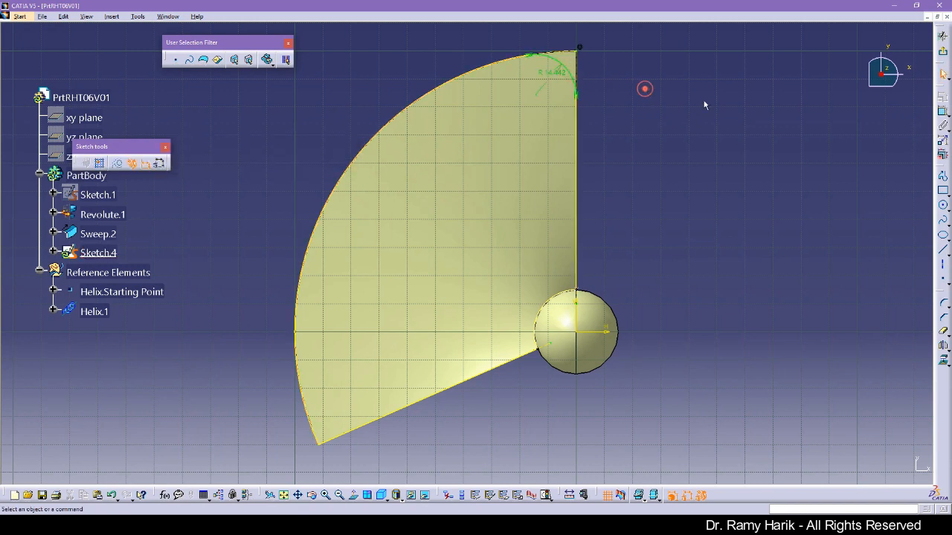
{"action": "double_click", "coordinate": [554, 73]}
{"action": "type", "text": "18.5"}
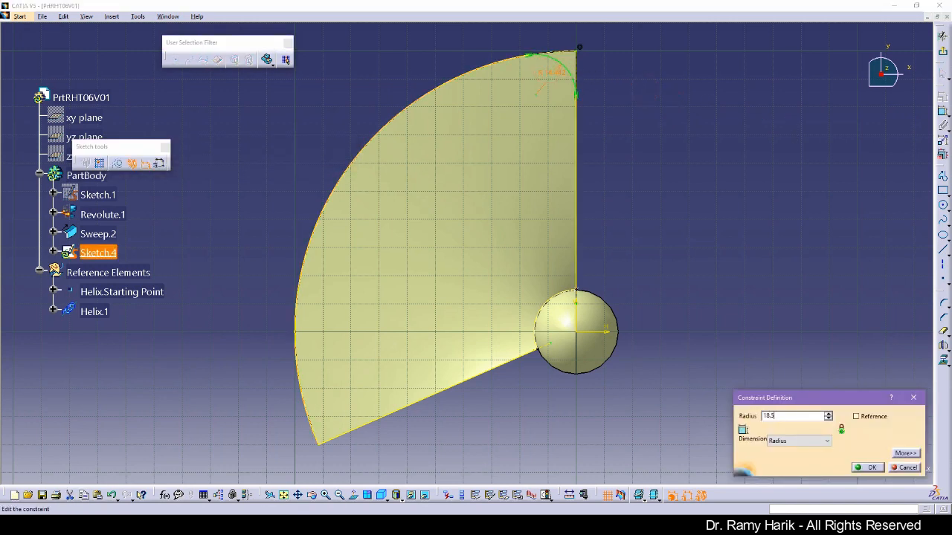
{"action": "key", "text": "Return"}
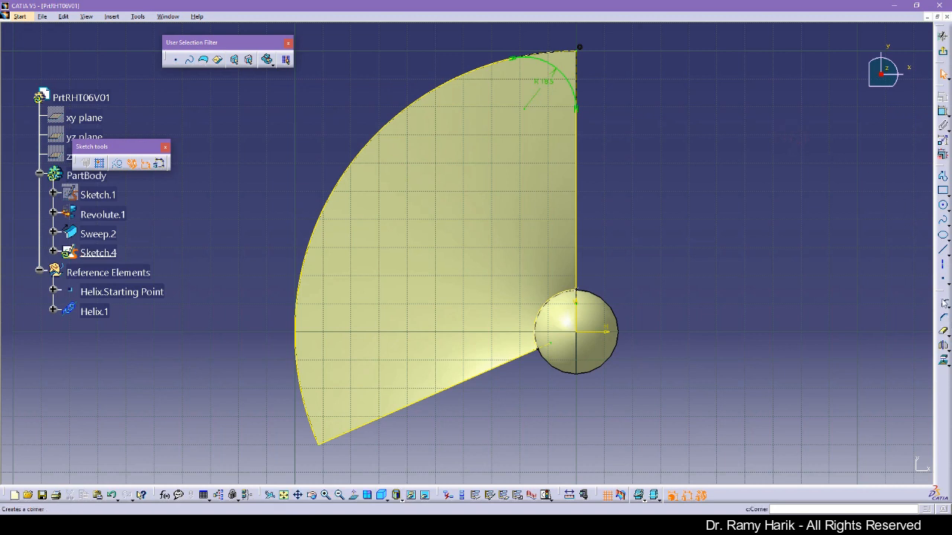
Step: Round the corner between the slanted line and the outer arc with a 20 mm radius and exit the sketch
{"action": "left_click", "coordinate": [943, 303]}
{"action": "left_click", "coordinate": [354, 431]}
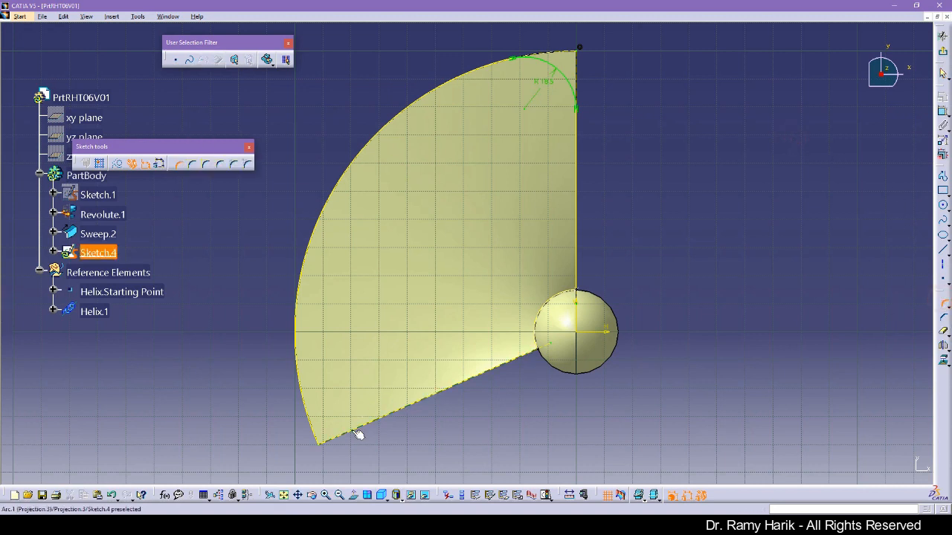
{"action": "left_click", "coordinate": [312, 425]}
{"action": "left_click", "coordinate": [340, 402]}
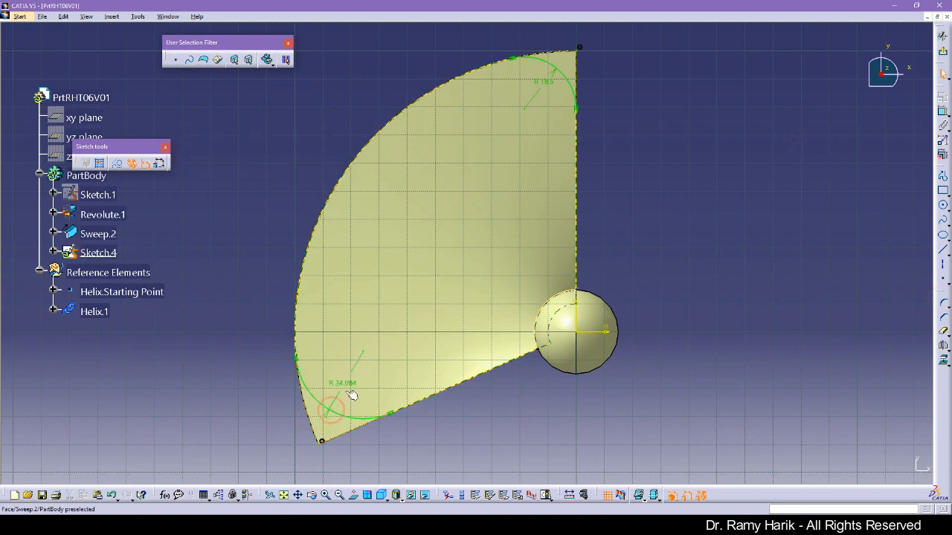
{"action": "double_click", "coordinate": [344, 382]}
{"action": "type", "text": "20"}
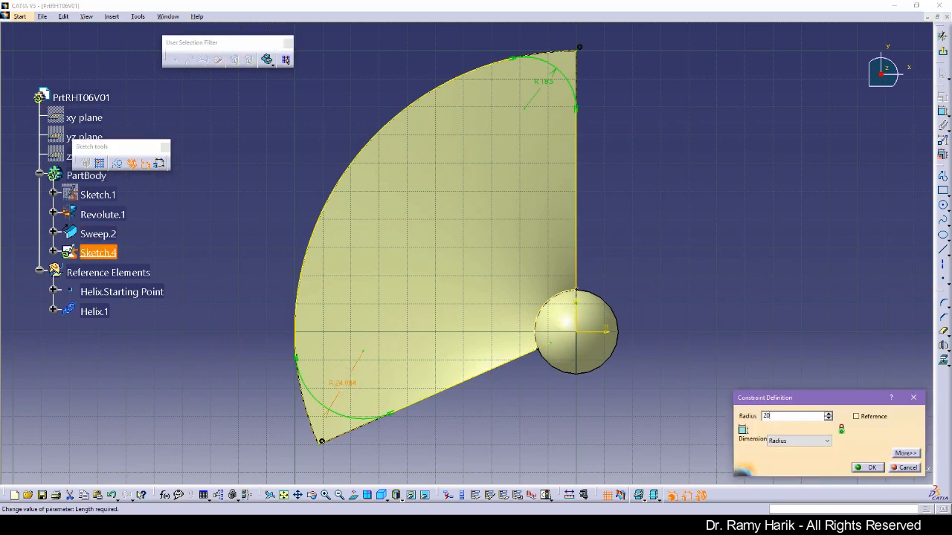
{"action": "key", "text": "Return"}
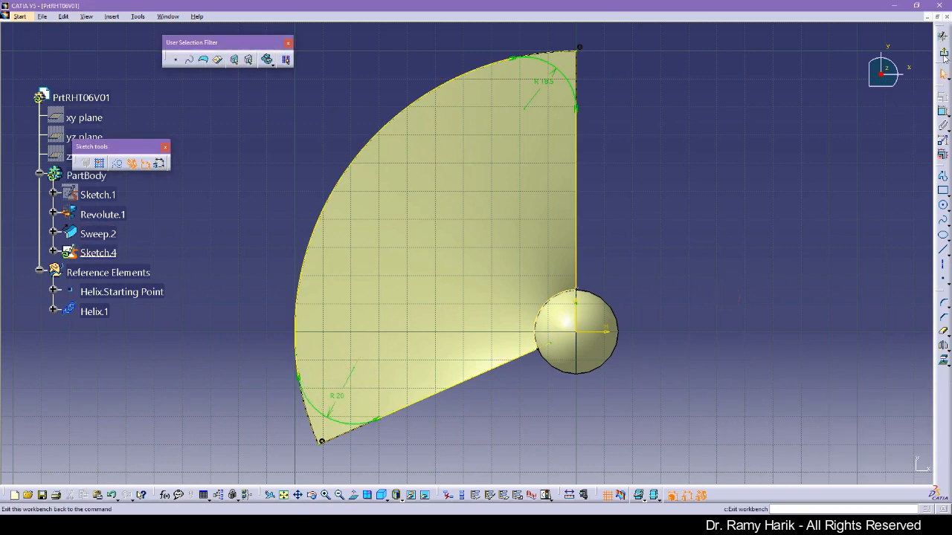
{"action": "left_click", "coordinate": [942, 51]}
{"action": "left_click", "coordinate": [494, 408]}
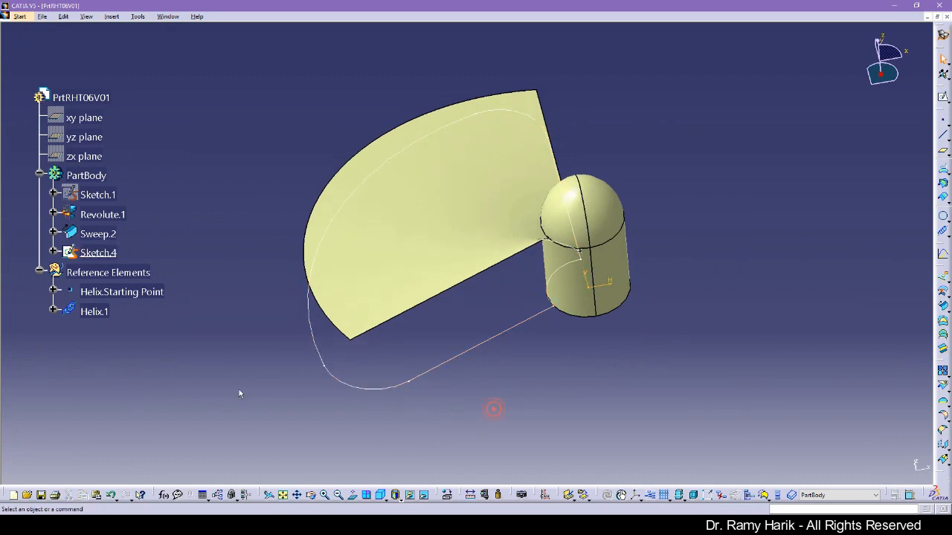
Step: Extrude the blade outline Sketch.4 into a surface with a 40 mm first limit along the sketch normal
{"action": "left_click", "coordinate": [5, 292]}
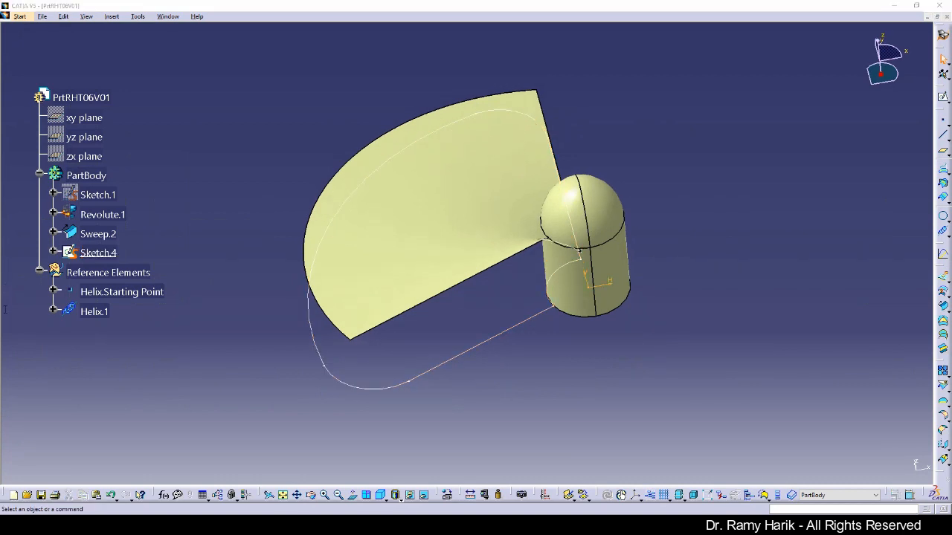
{"action": "scroll", "coordinate": [5, 288], "scroll_direction": "down", "scroll_amount": 1}
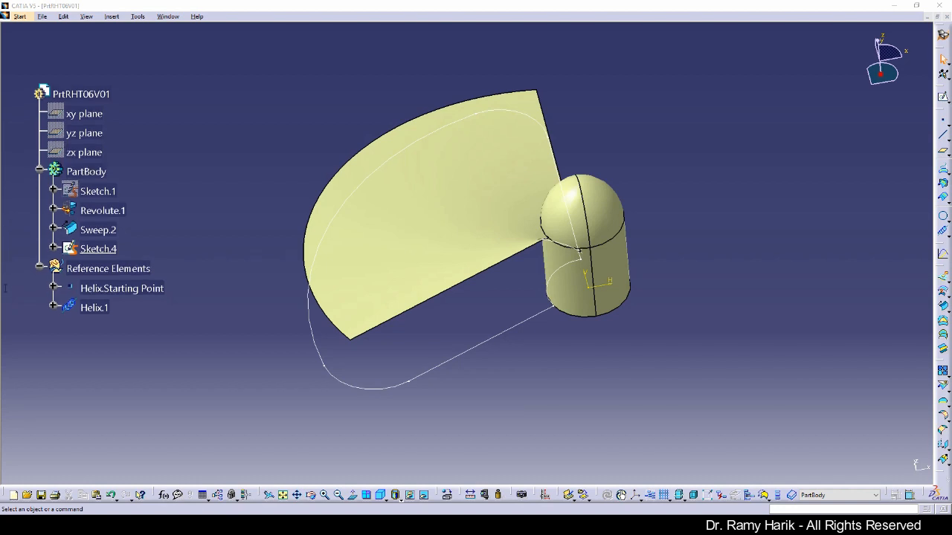
{"action": "scroll", "coordinate": [5, 255], "scroll_direction": "down", "scroll_amount": 1}
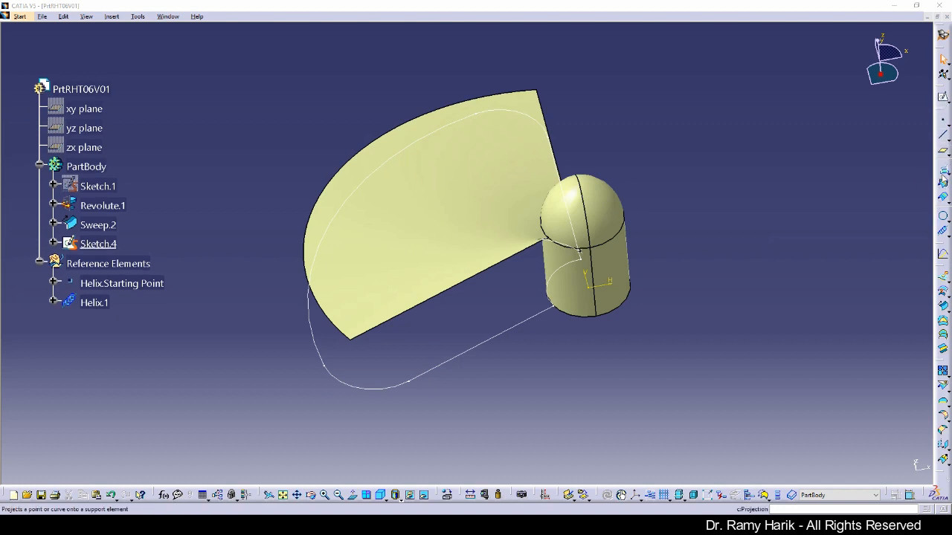
{"action": "left_click", "coordinate": [944, 277]}
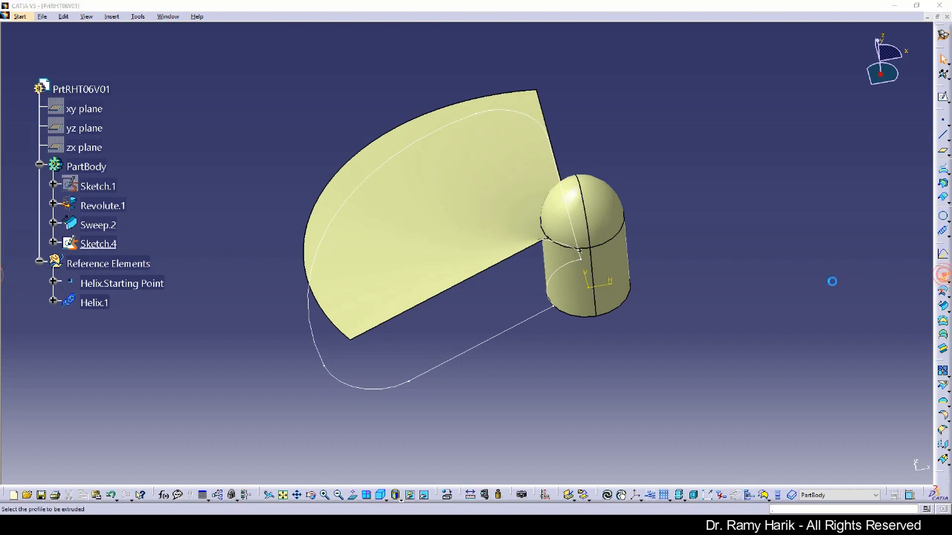
{"action": "left_click", "coordinate": [505, 337]}
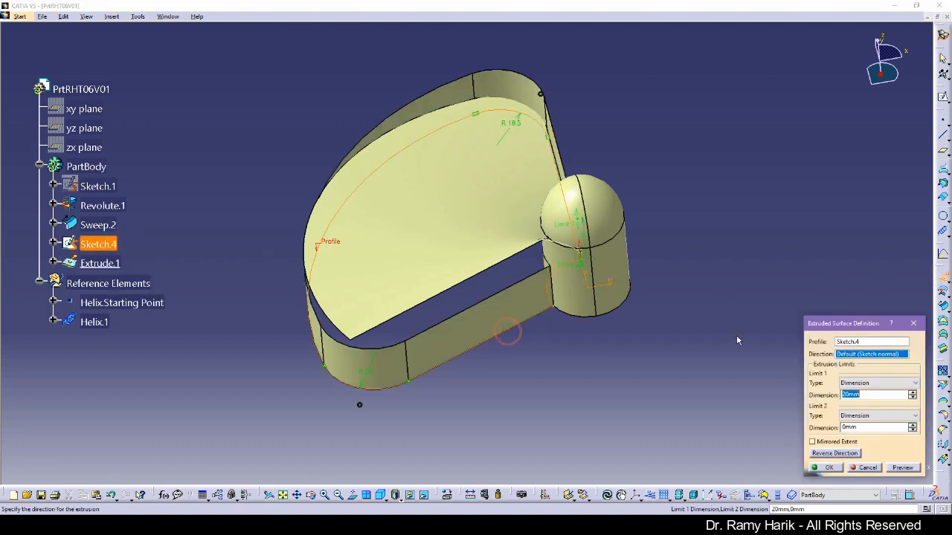
{"action": "left_click", "coordinate": [845, 395]}
{"action": "key", "text": "BackSpace"}
{"action": "type", "text": "4"}
{"action": "left_click", "coordinate": [900, 468]}
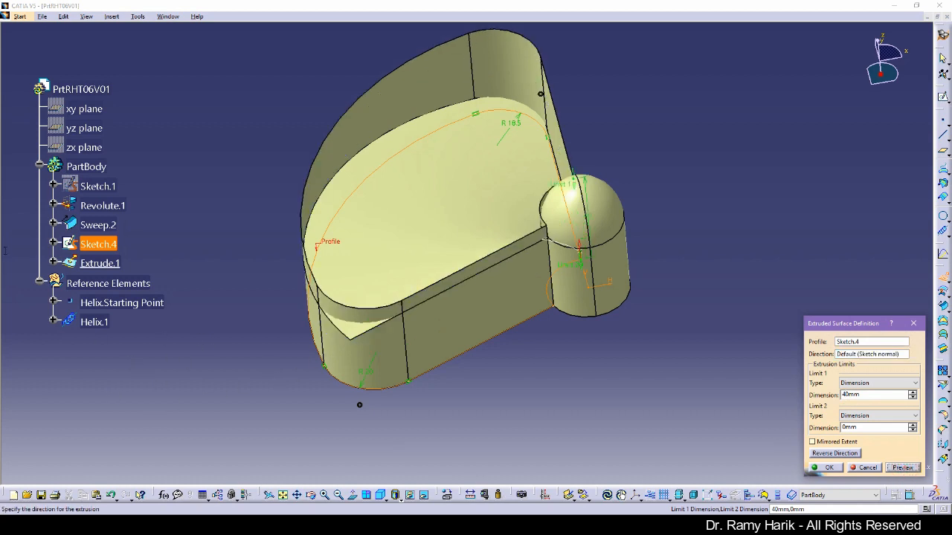
{"action": "middle_click_drag", "start_coordinate": [417, 386], "coordinate": [91, 144]}
{"action": "scroll", "coordinate": [91, 144], "scroll_direction": "down", "scroll_amount": 1}
{"action": "middle_click_drag", "start_coordinate": [384, 54], "coordinate": [472, 63]}
{"action": "middle_click_drag", "start_coordinate": [363, 324], "coordinate": [405, 344]}
{"action": "left_click", "coordinate": [829, 468]}
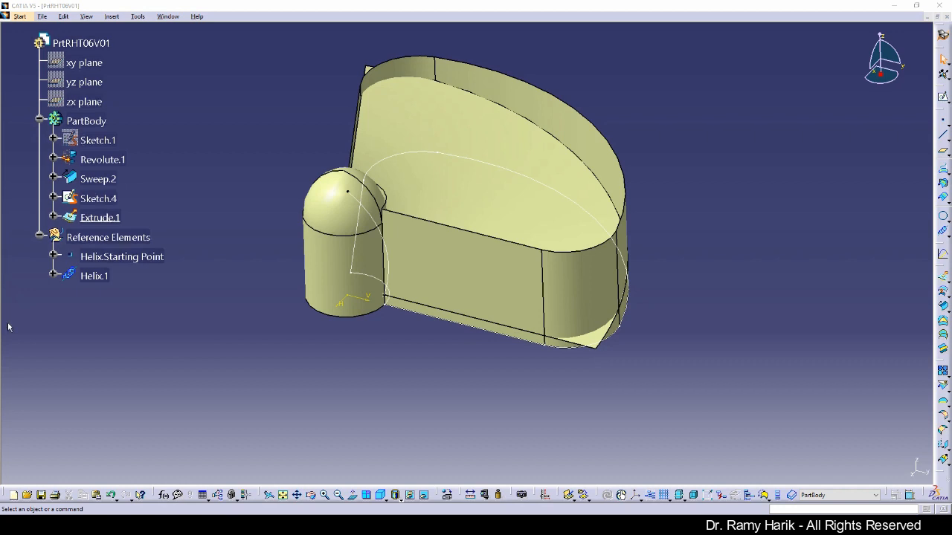
Step: Split the swept blade surface Sweep.2 with the extruded surface Extrude.1, keeping the portion inside the rounded outline
{"action": "left_click", "coordinate": [711, 320]}
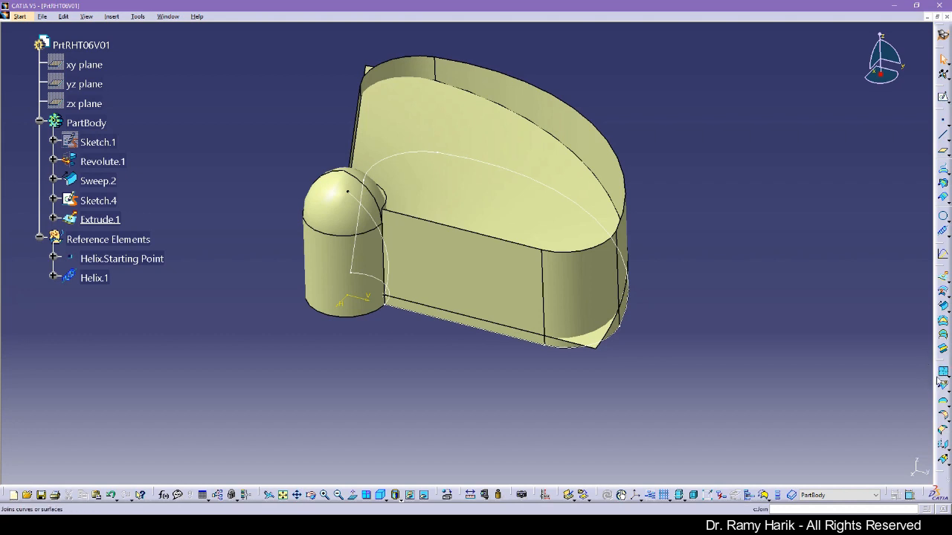
{"action": "left_click_drag", "start_coordinate": [939, 362], "coordinate": [820, 123]}
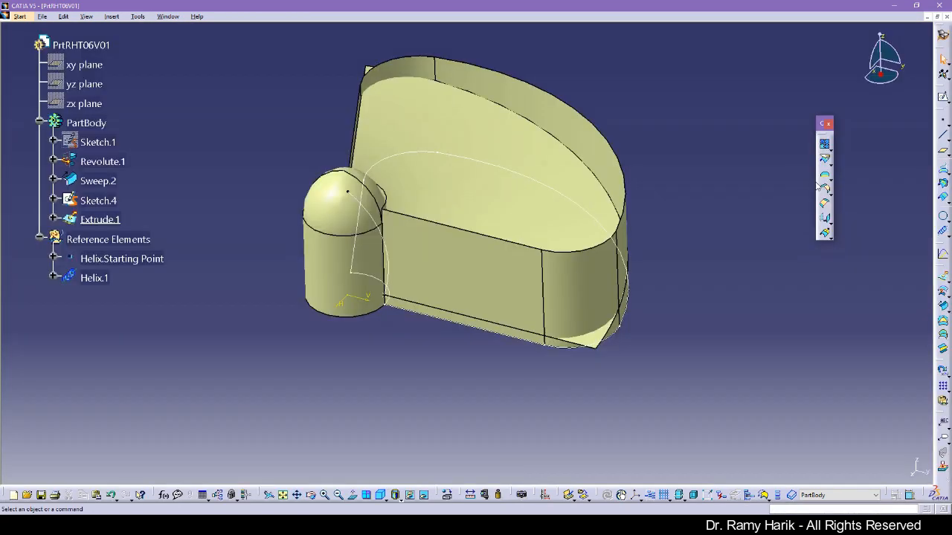
{"action": "left_click", "coordinate": [826, 162]}
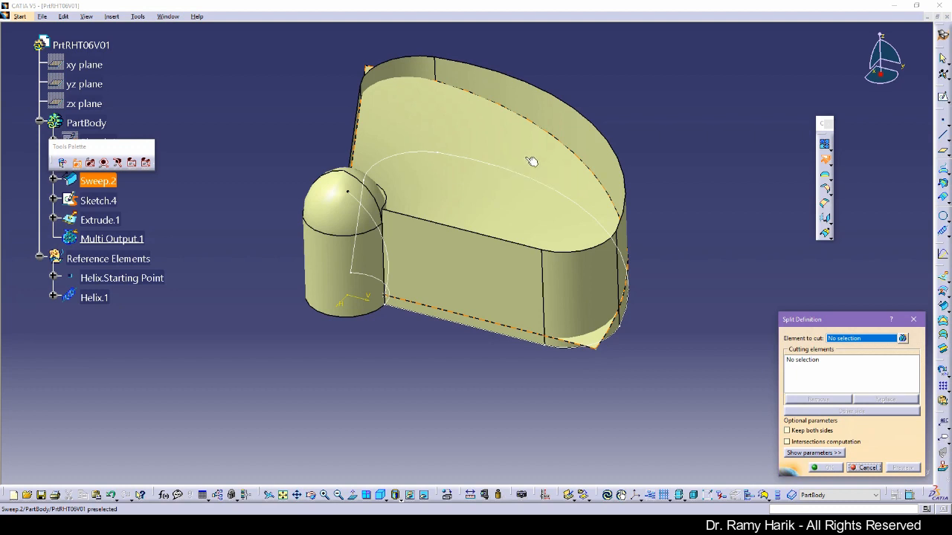
{"action": "left_click_drag", "start_coordinate": [100, 152], "coordinate": [183, 79]}
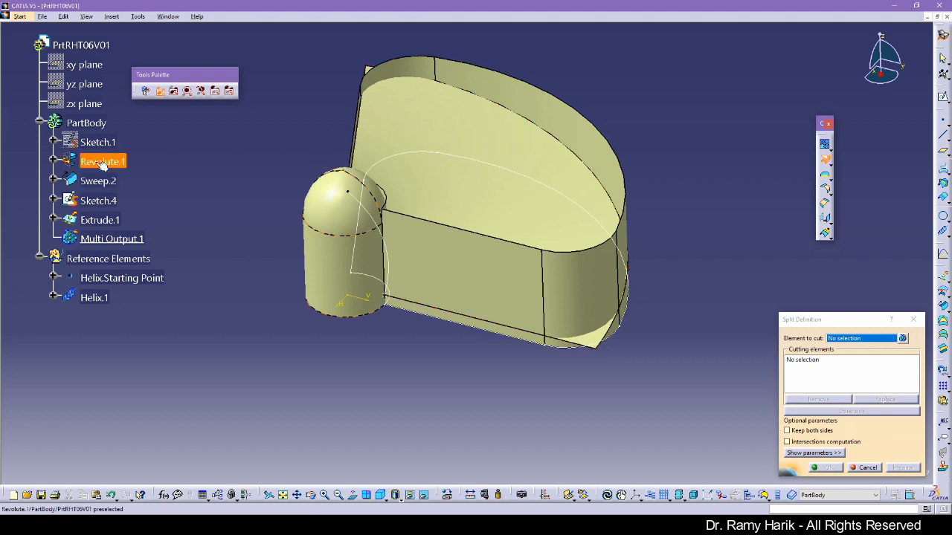
{"action": "left_click", "coordinate": [490, 137]}
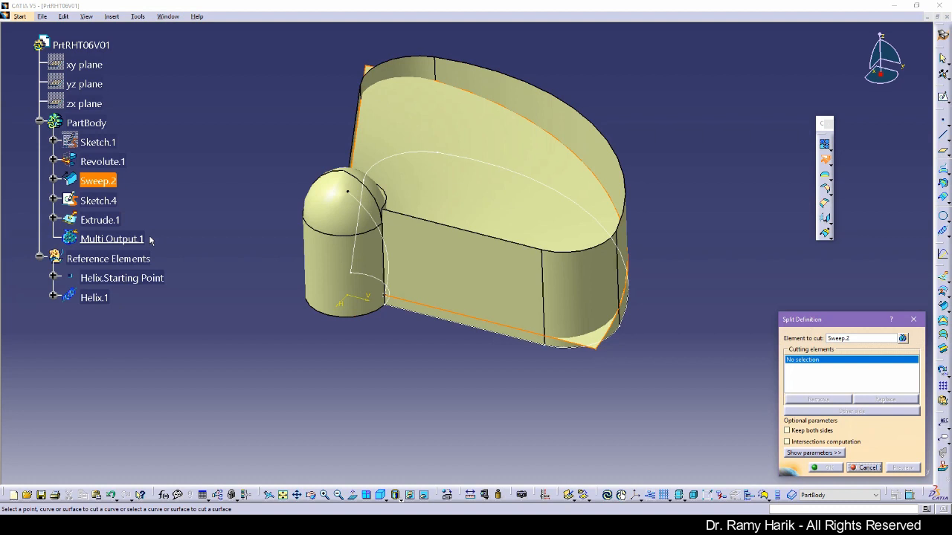
{"action": "left_click", "coordinate": [99, 220]}
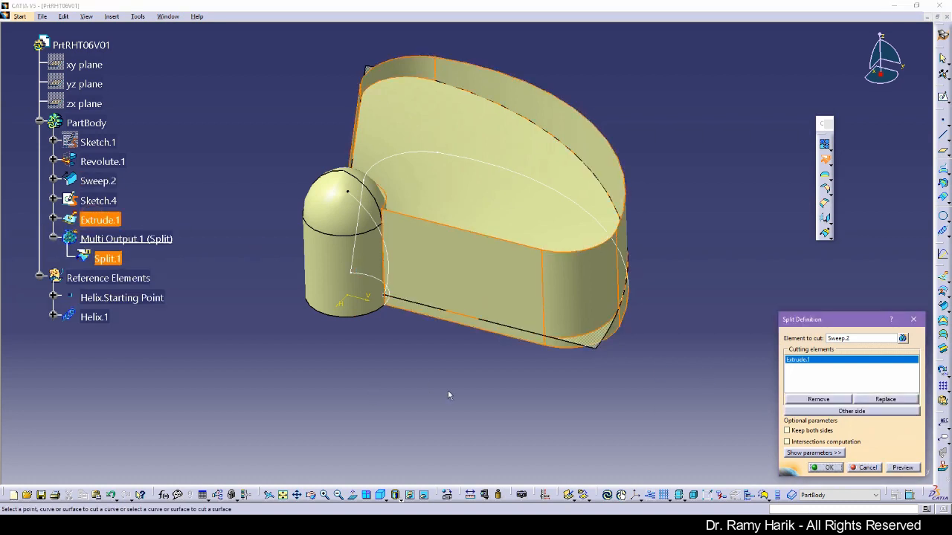
{"action": "left_click", "coordinate": [5, 341]}
{"action": "scroll", "coordinate": [416, 468], "scroll_direction": "down", "scroll_amount": 2}
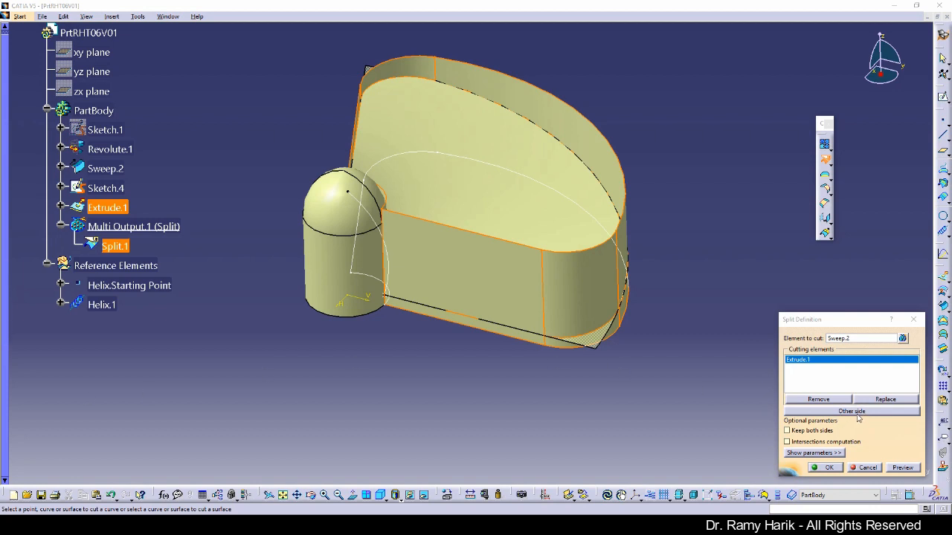
{"action": "left_click", "coordinate": [903, 468]}
{"action": "mouse_move", "coordinate": [480, 319]}
{"action": "middle_mouse_down"}
{"action": "mouse_move", "coordinate": [497, 408]}
{"action": "mouse_move", "coordinate": [470, 306]}
{"action": "middle_mouse_up"}
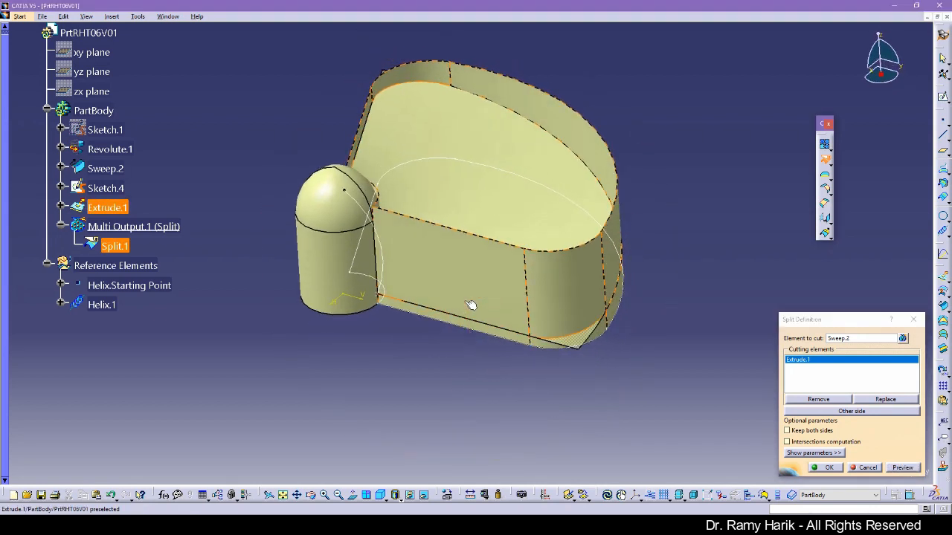
{"action": "left_click", "coordinate": [827, 467]}
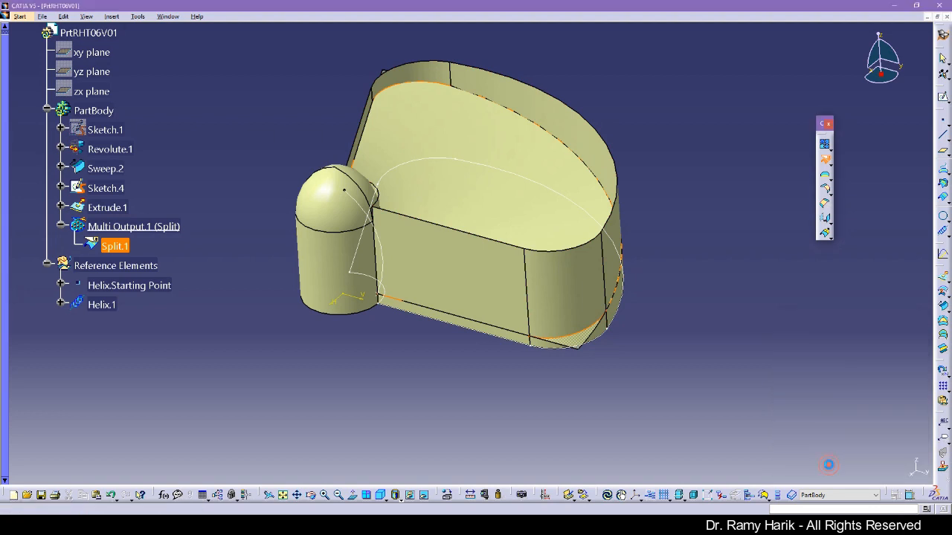
Step: Reopen the split, try keeping the other side, and switch back to the portion inside the outline
{"action": "double_click", "coordinate": [101, 226]}
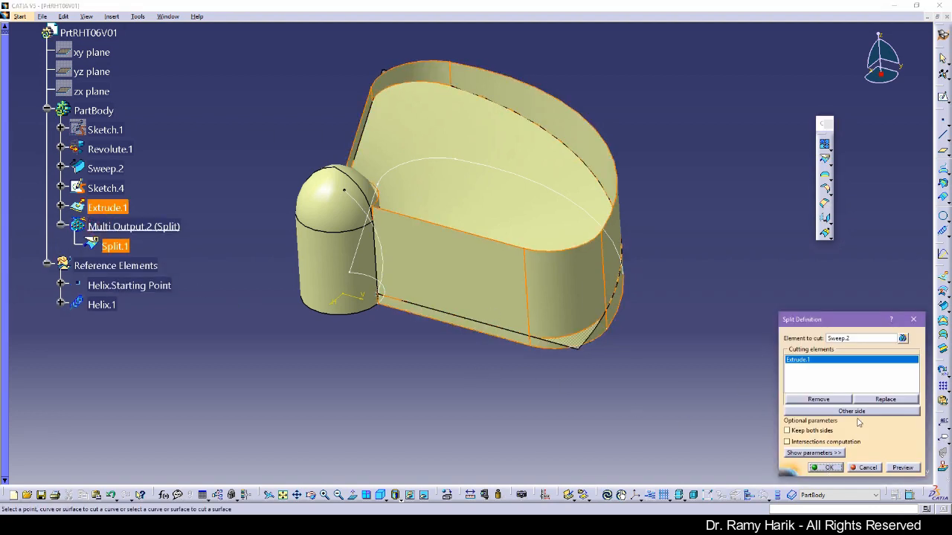
{"action": "left_click", "coordinate": [856, 413]}
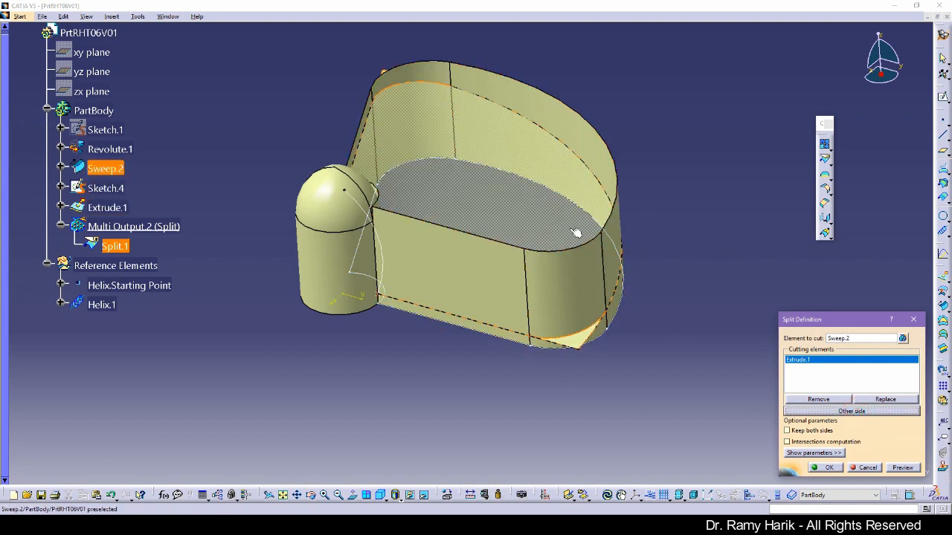
{"action": "left_click", "coordinate": [846, 411]}
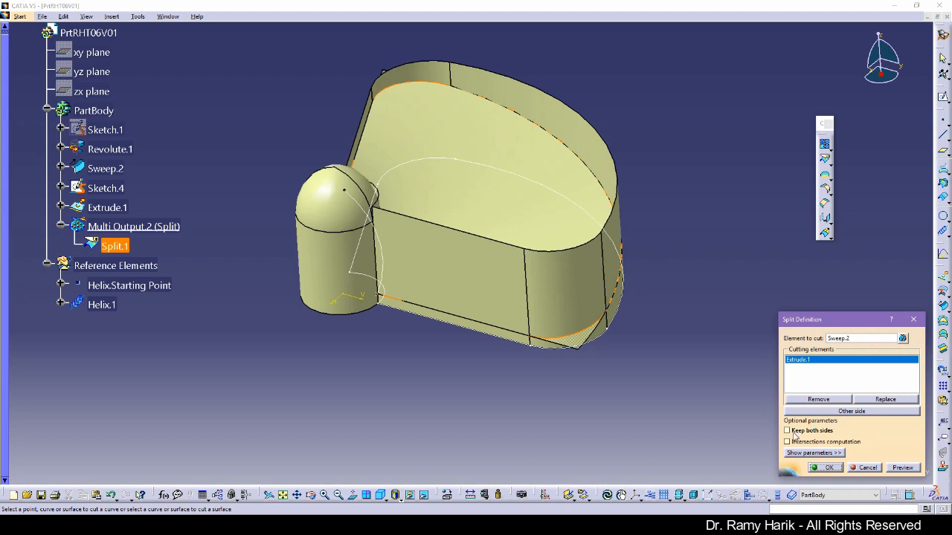
{"action": "left_click", "coordinate": [830, 467]}
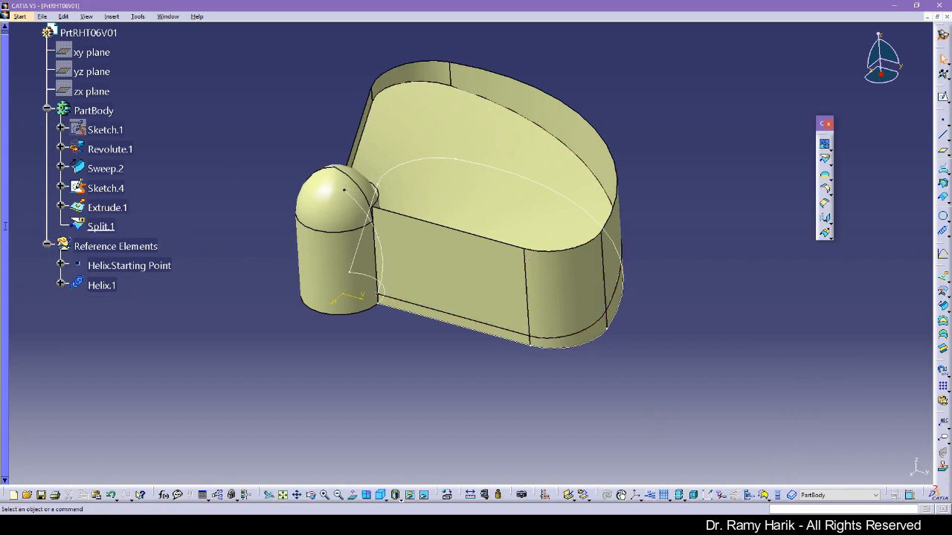
Step: Hide the cutting surface Extrude.1 and the outline Sketch.4
{"action": "left_click", "coordinate": [117, 208]}
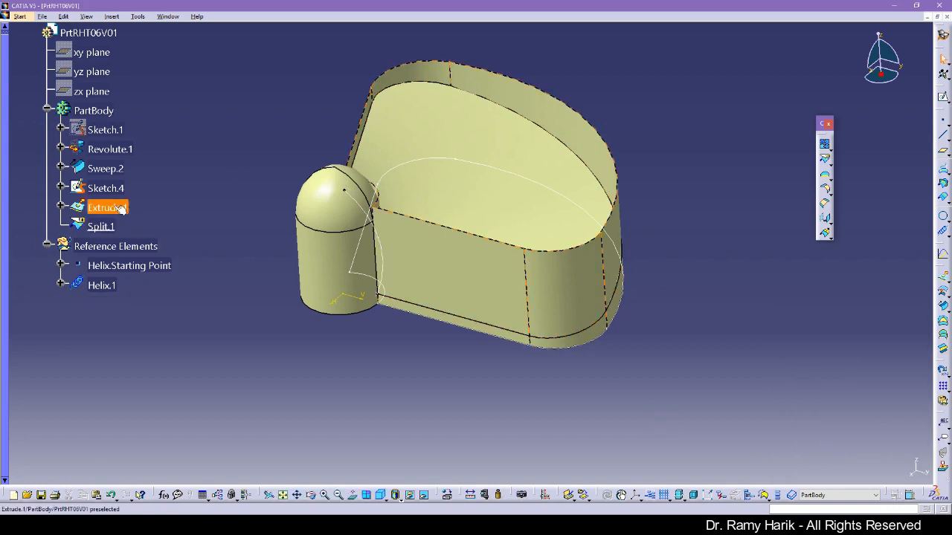
{"action": "right_click", "coordinate": [117, 207]}
{"action": "left_click", "coordinate": [156, 239]}
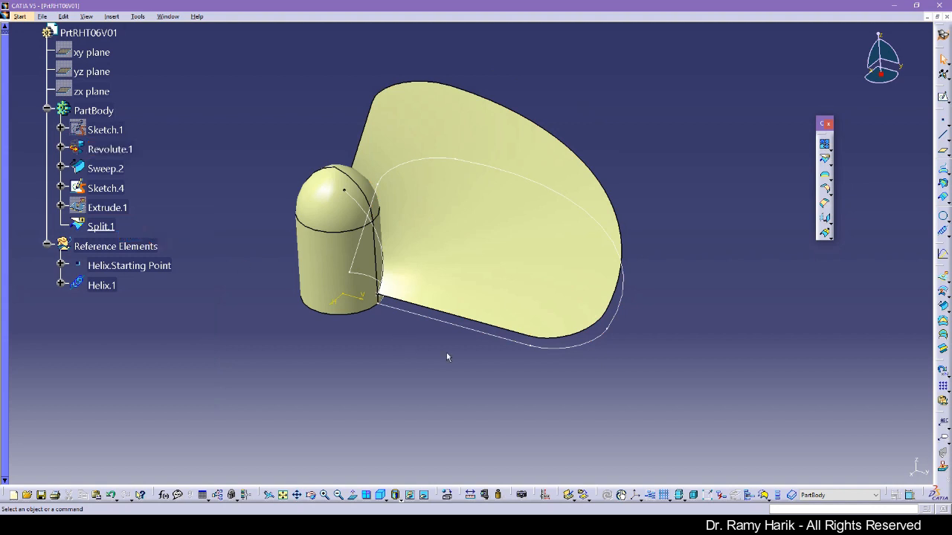
{"action": "right_click", "coordinate": [116, 190]}
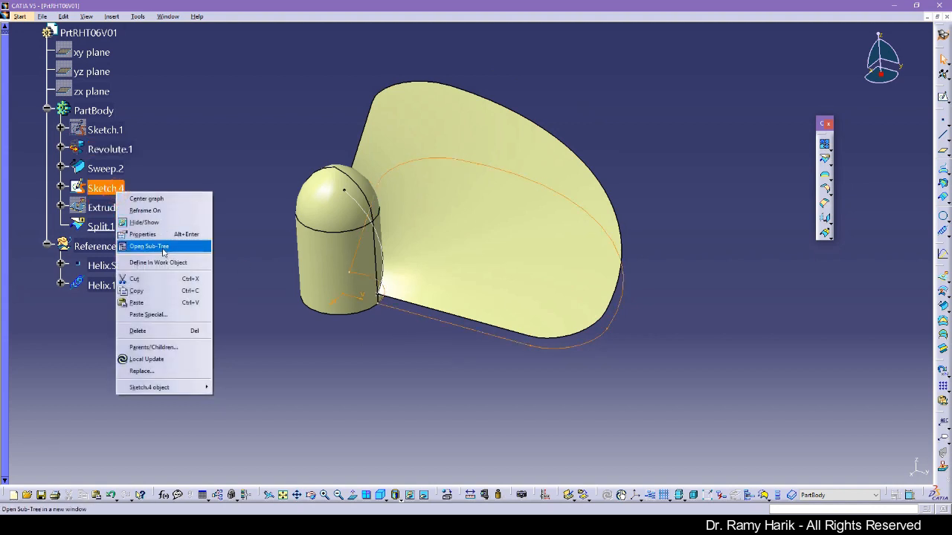
{"action": "left_click", "coordinate": [156, 222]}
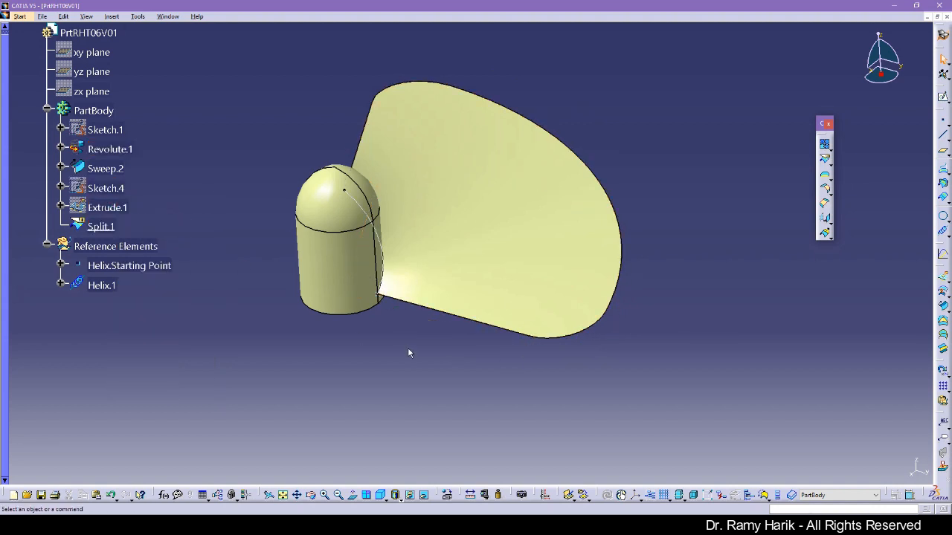
Step: Start a circular pattern with the trimmed blade surface Split.1 as the object to repeat
{"action": "left_click", "coordinate": [5, 170]}
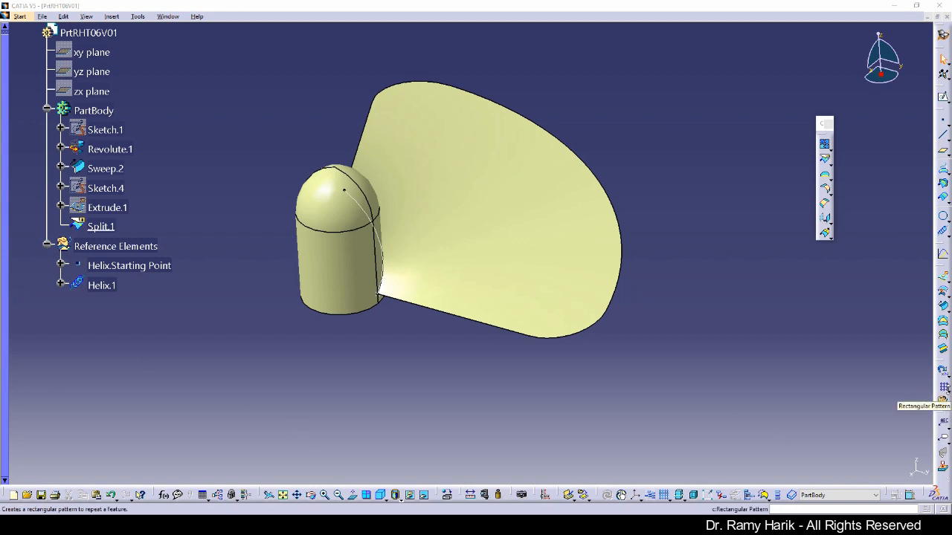
{"action": "left_click", "coordinate": [944, 389]}
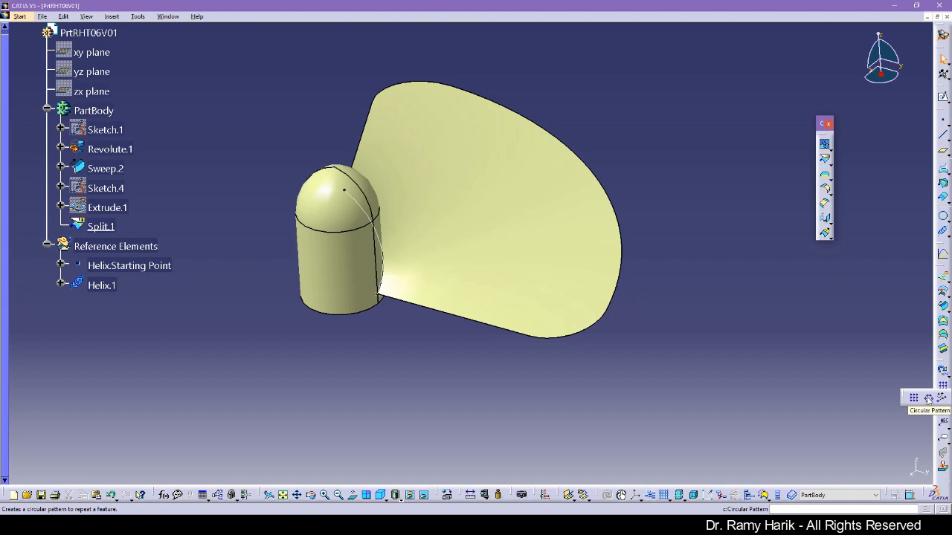
{"action": "left_click", "coordinate": [927, 399]}
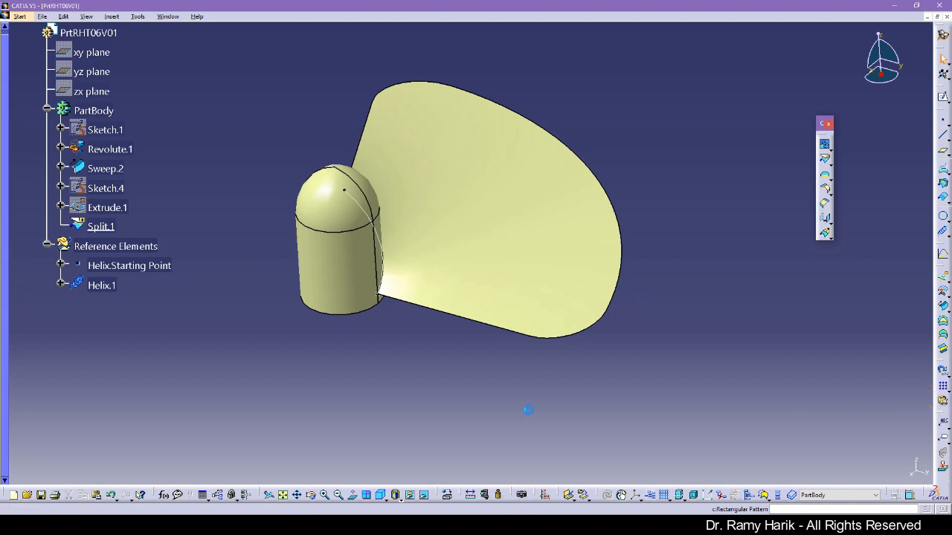
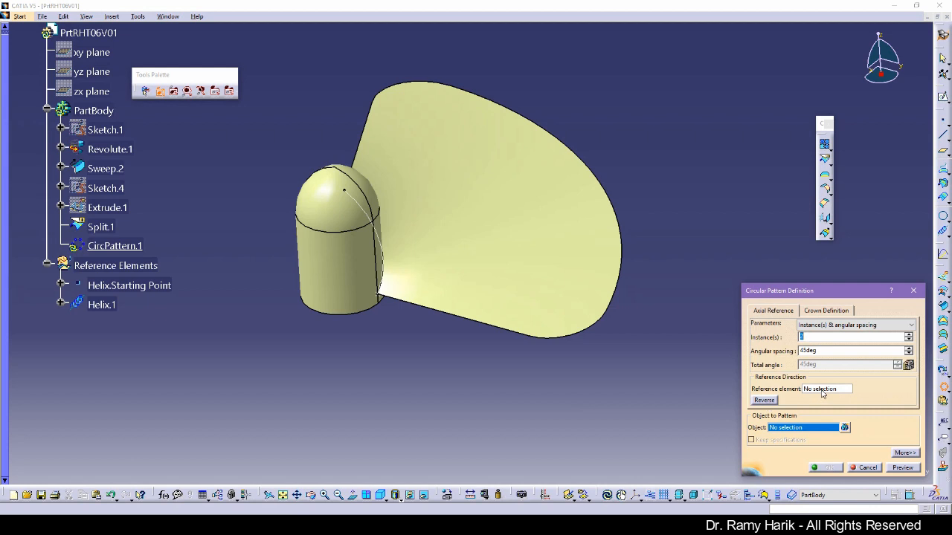
{"action": "left_click", "coordinate": [6, 214]}
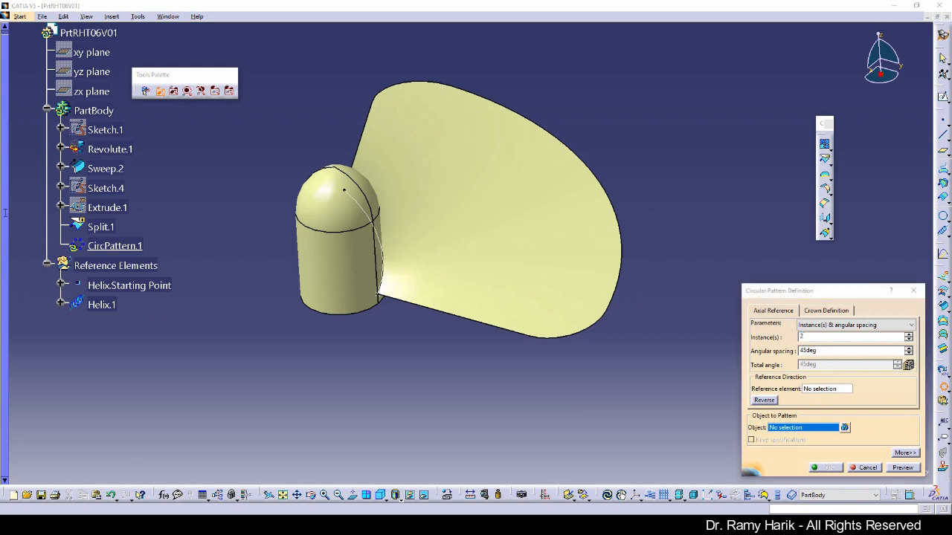
{"action": "scroll", "coordinate": [185, 330], "scroll_direction": "down", "scroll_amount": 1}
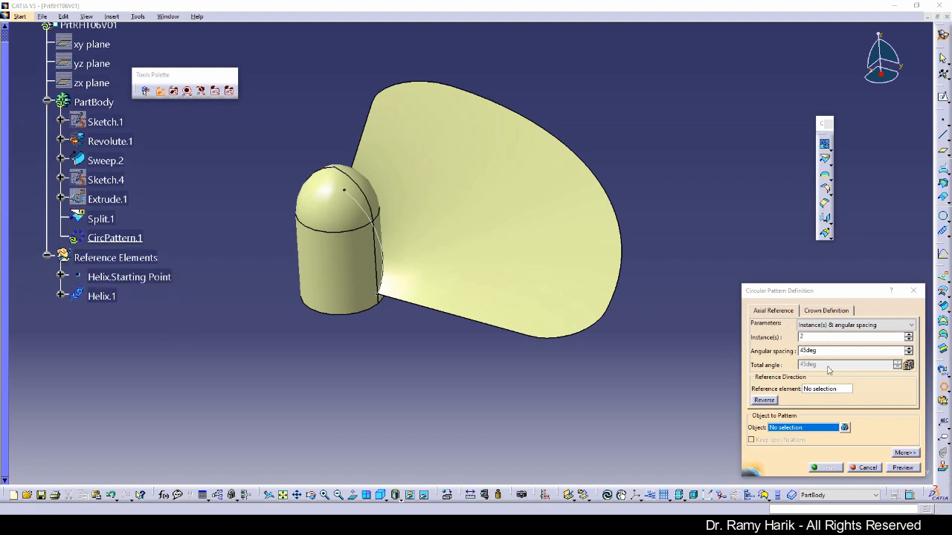
{"action": "left_click", "coordinate": [543, 254]}
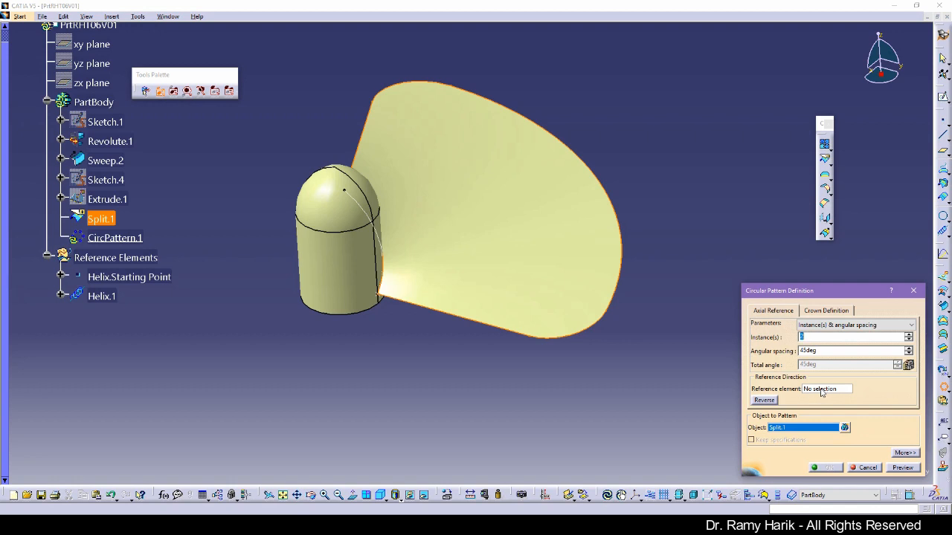
Step: Try to preview the circular pattern with the revolved hub picked and no reference direction set
{"action": "left_click", "coordinate": [373, 300]}
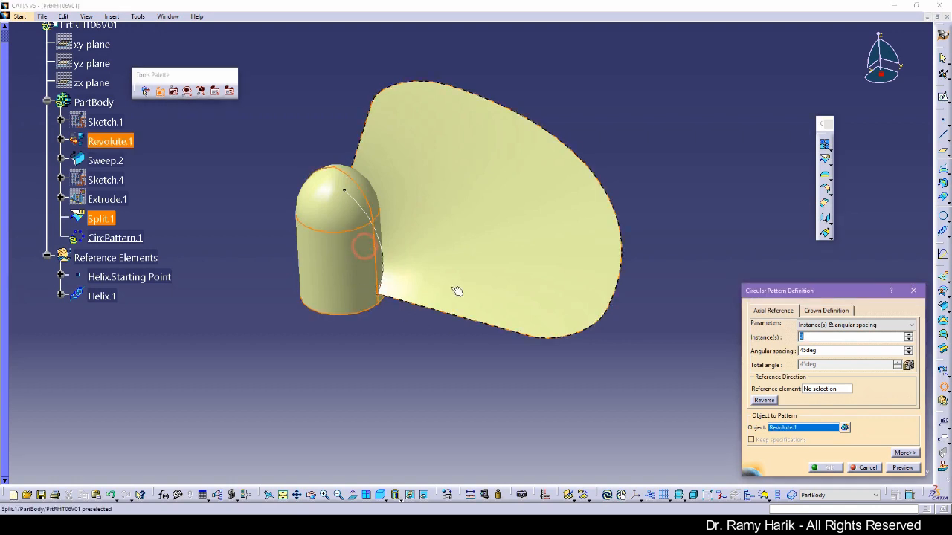
{"action": "left_click", "coordinate": [901, 467]}
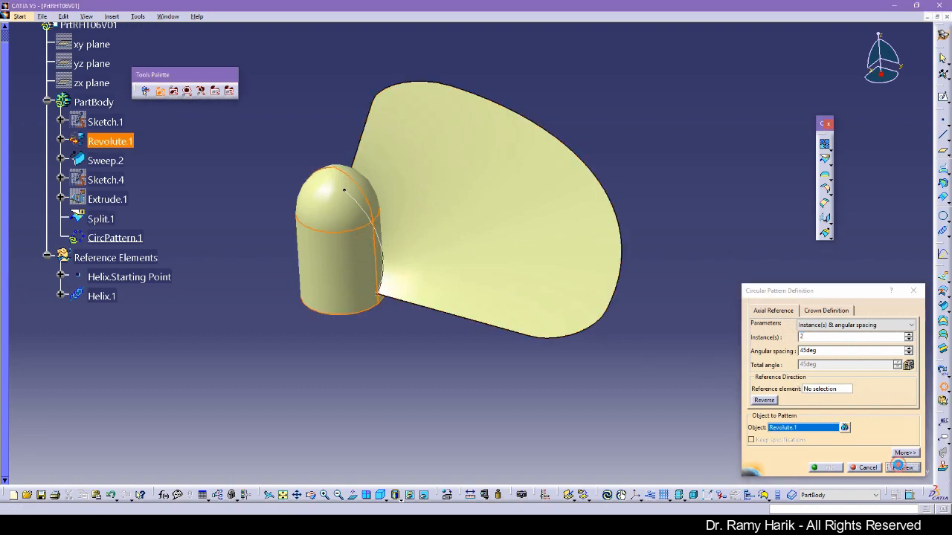
{"action": "left_click", "coordinate": [509, 284]}
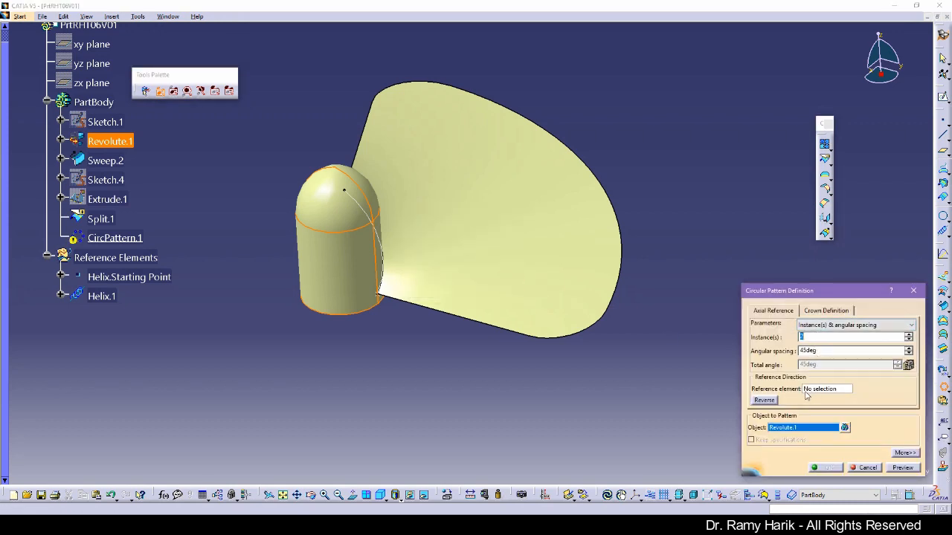
Step: Use the Z axis as the circular pattern's reference direction and preview the pattern
{"action": "left_click", "coordinate": [821, 389]}
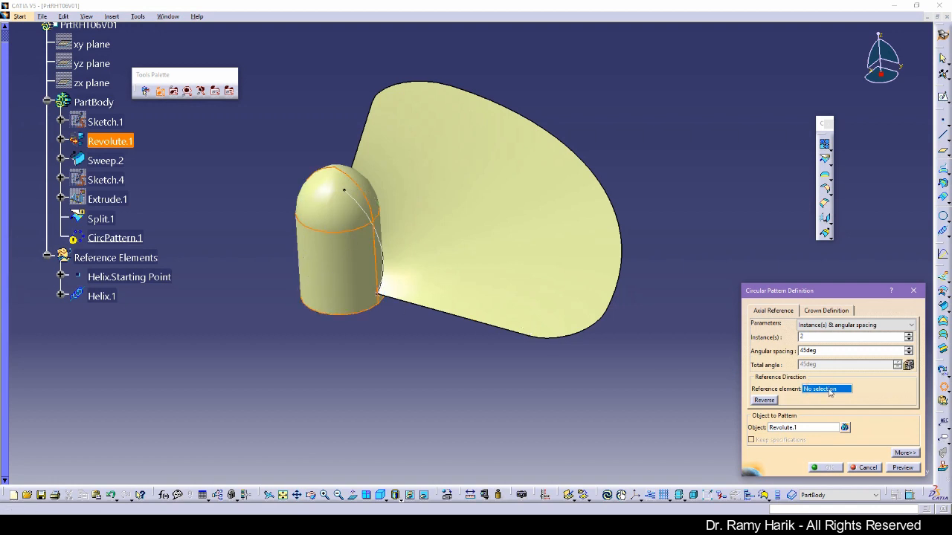
{"action": "right_click", "coordinate": [829, 393]}
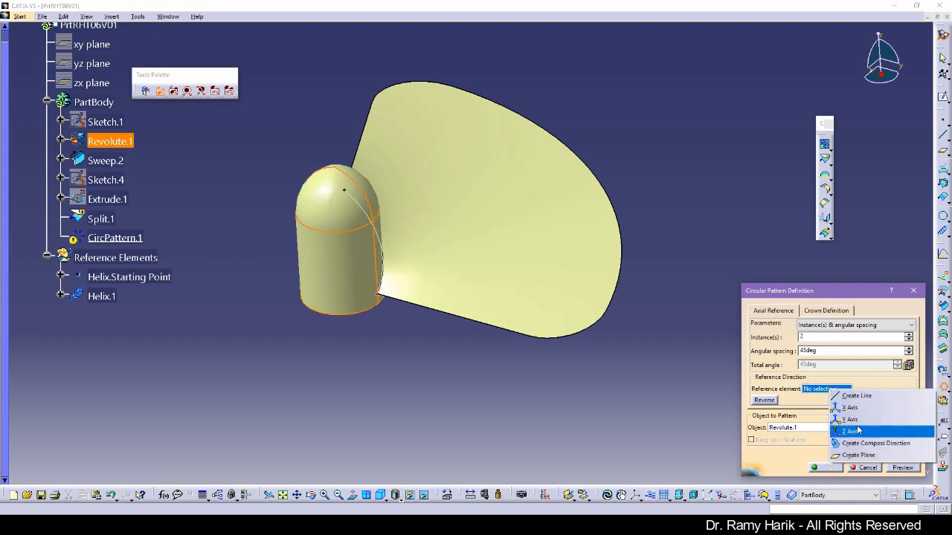
{"action": "left_click", "coordinate": [849, 430]}
{"action": "left_click", "coordinate": [901, 468]}
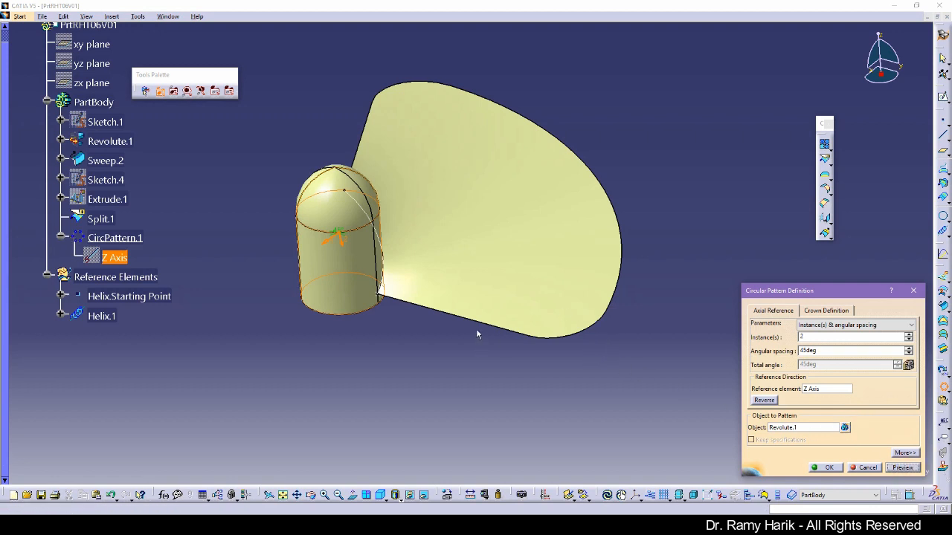
Step: Set the circular pattern to 3 instances and preview it around the hub
{"action": "middle_click_drag", "start_coordinate": [349, 324], "coordinate": [393, 317]}
{"action": "mouse_move", "coordinate": [517, 349]}
{"action": "middle_mouse_down"}
{"action": "mouse_move", "coordinate": [416, 338]}
{"action": "mouse_move", "coordinate": [372, 402]}
{"action": "mouse_move", "coordinate": [448, 340]}
{"action": "mouse_move", "coordinate": [557, 366]}
{"action": "middle_mouse_up"}
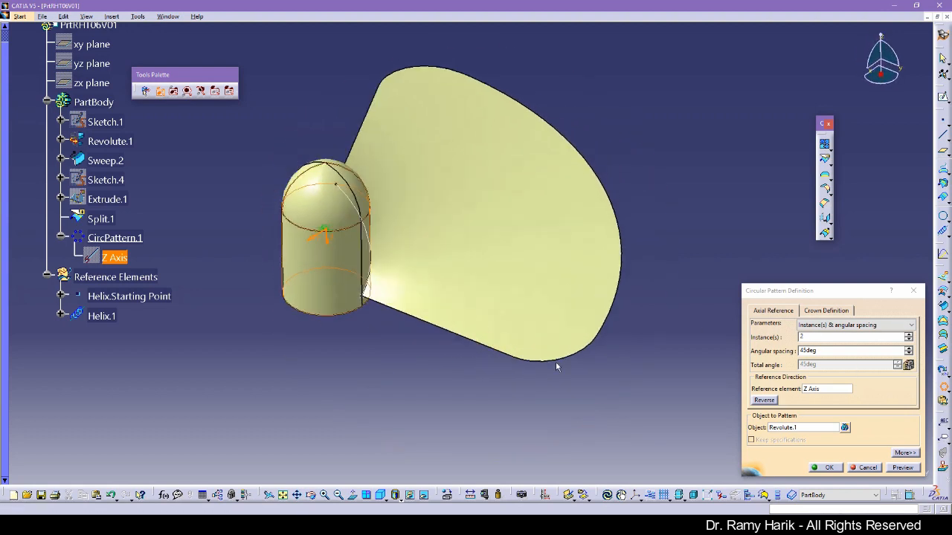
{"action": "left_click", "coordinate": [903, 467]}
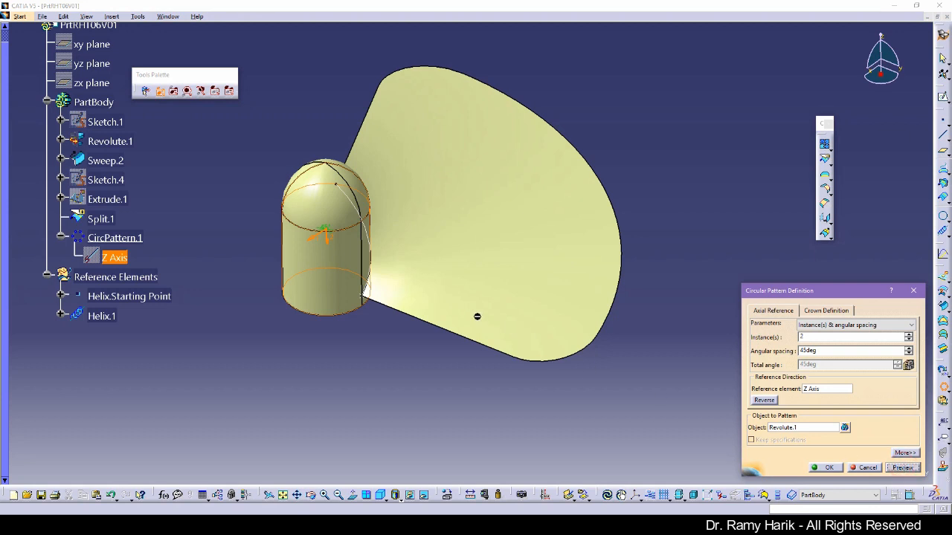
{"action": "left_click", "coordinate": [908, 334]}
{"action": "left_click", "coordinate": [903, 468]}
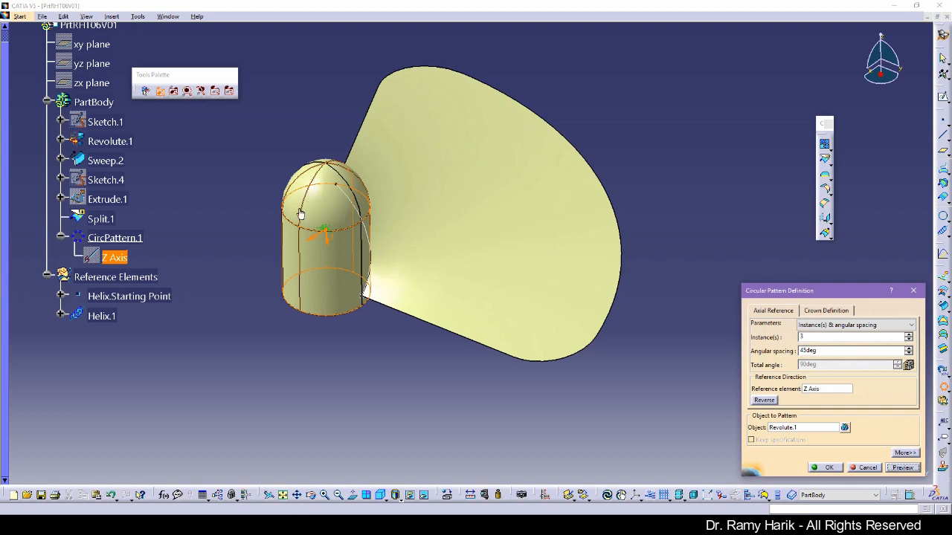
Step: Remove the revolved hub Revolute.1 from the circular pattern's list of objects to repeat
{"action": "left_click", "coordinate": [802, 427]}
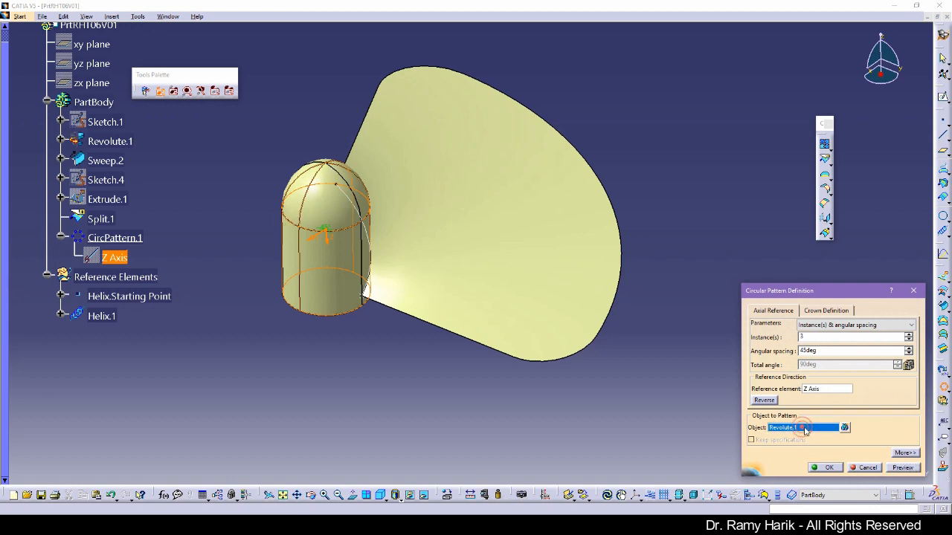
{"action": "left_click", "coordinate": [845, 428]}
{"action": "left_click", "coordinate": [856, 412]}
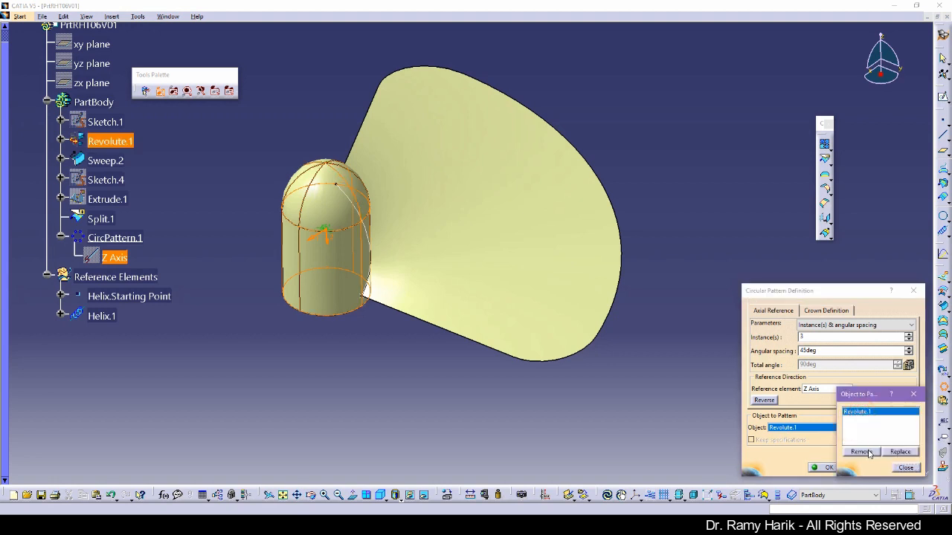
{"action": "left_click", "coordinate": [867, 452]}
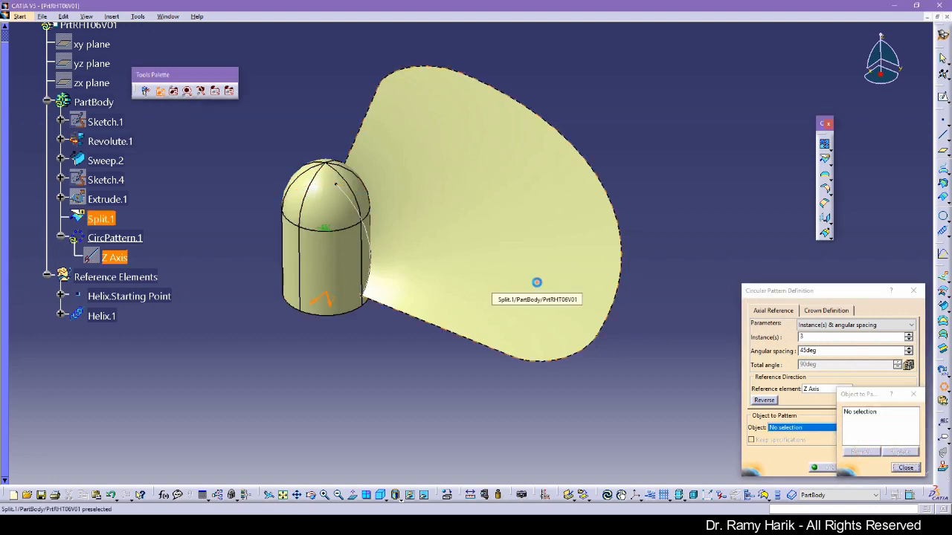
Step: Select the trimmed blade surface as the object of the circular pattern and preview the copies around the hub
{"action": "left_click", "coordinate": [537, 282]}
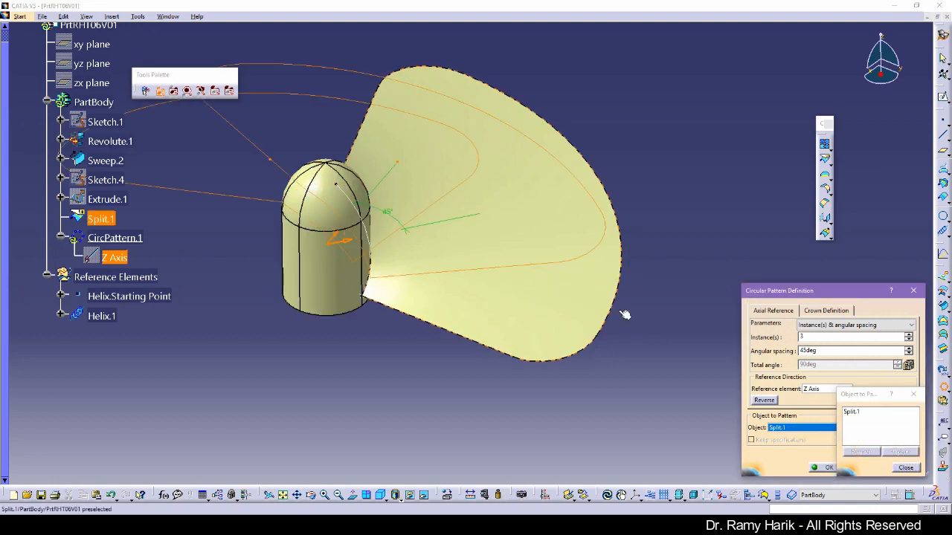
{"action": "left_click", "coordinate": [911, 470]}
{"action": "left_click", "coordinate": [901, 468]}
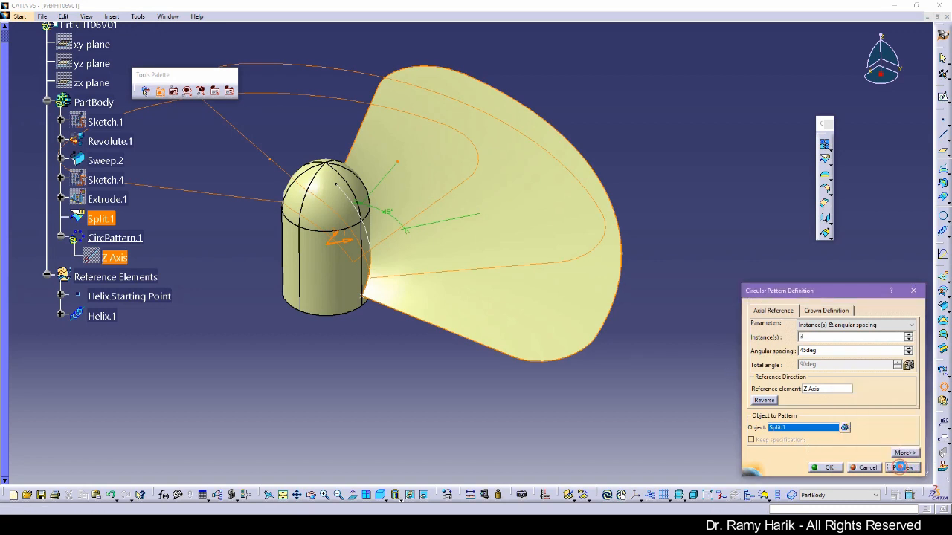
{"action": "middle_click_drag", "start_coordinate": [513, 318], "coordinate": [413, 228]}
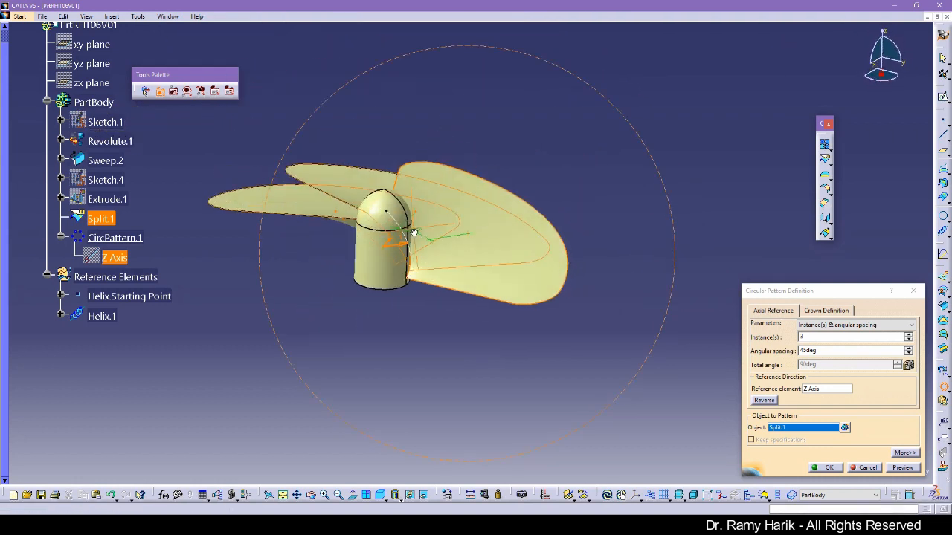
{"action": "mouse_move", "coordinate": [359, 281]}
{"action": "middle_mouse_down"}
{"action": "mouse_move", "coordinate": [276, 272]}
{"action": "mouse_move", "coordinate": [520, 329]}
{"action": "mouse_move", "coordinate": [570, 329]}
{"action": "mouse_move", "coordinate": [364, 299]}
{"action": "middle_mouse_up"}
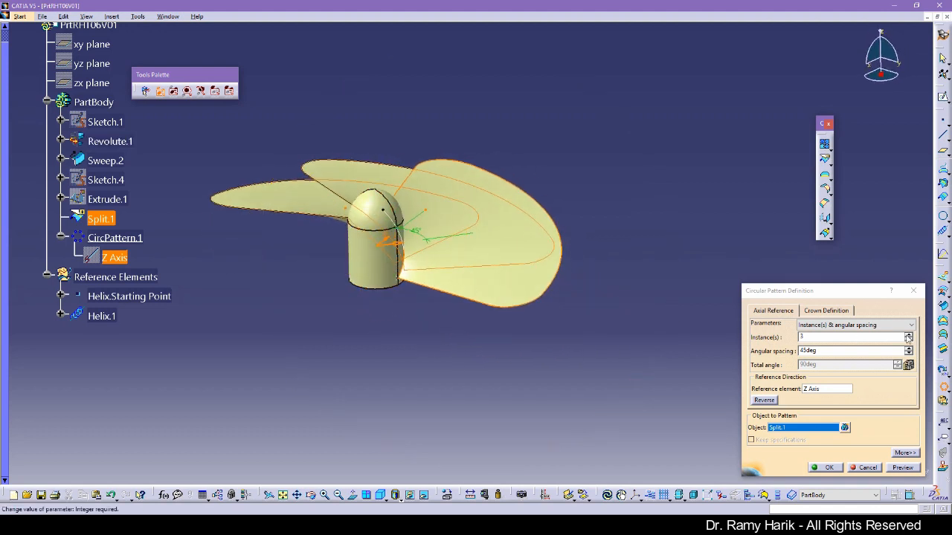
Step: Try the circular pattern of the blade with 5 instances
{"action": "left_click", "coordinate": [908, 334]}
{"action": "left_click", "coordinate": [909, 335]}
{"action": "left_click", "coordinate": [908, 334]}
{"action": "left_click", "coordinate": [909, 335]}
{"action": "left_click", "coordinate": [908, 341]}
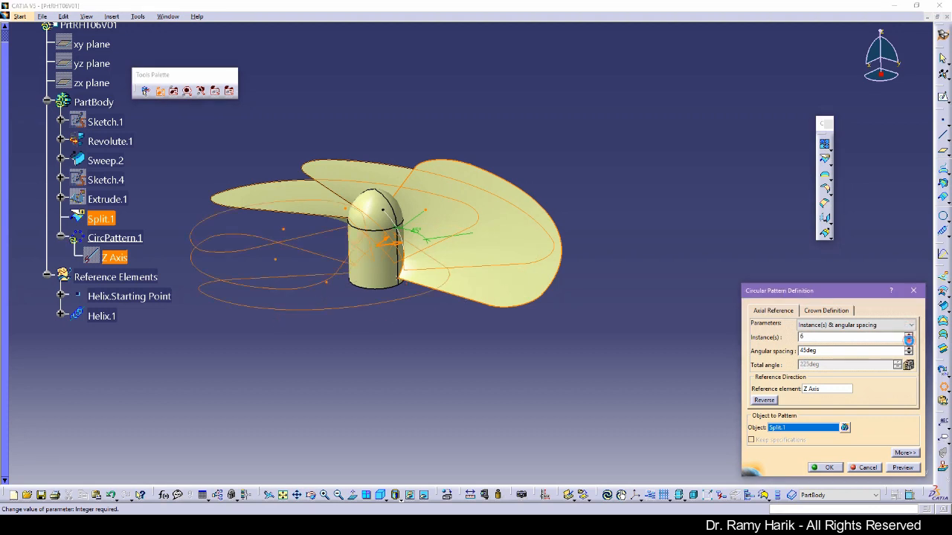
{"action": "left_click", "coordinate": [908, 341]}
Step: Define the blade pattern as a complete crown with 3 instances, preview it and create the circular pattern
{"action": "left_click", "coordinate": [883, 327]}
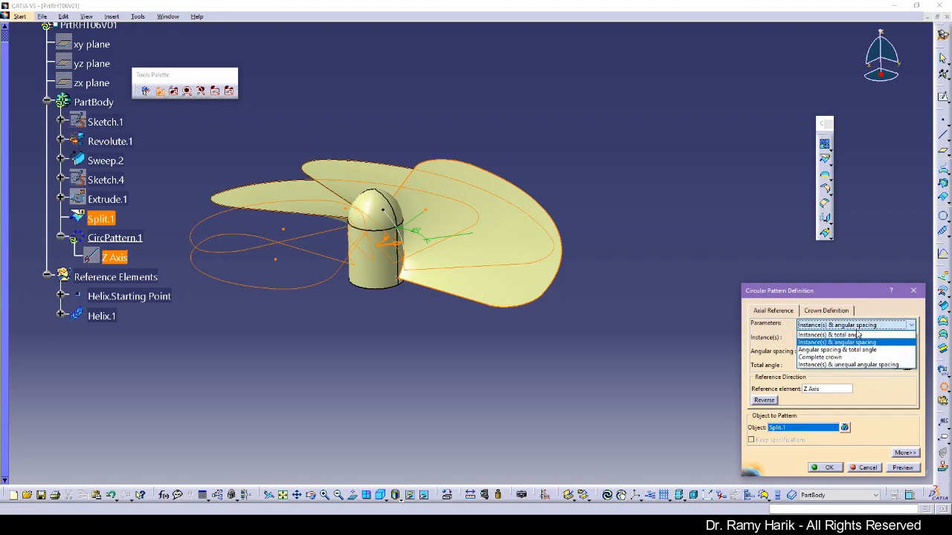
{"action": "left_click", "coordinate": [836, 357]}
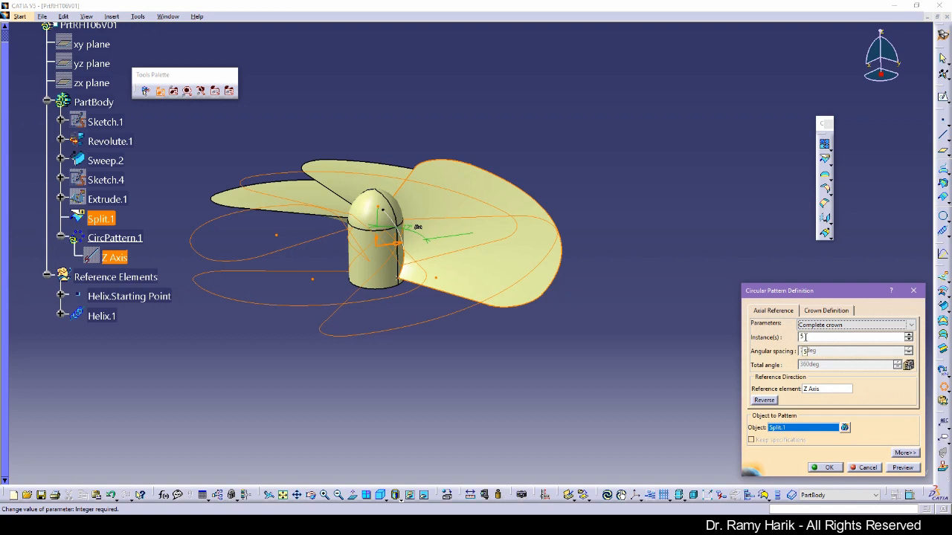
{"action": "left_click", "coordinate": [909, 340]}
{"action": "left_click", "coordinate": [909, 340]}
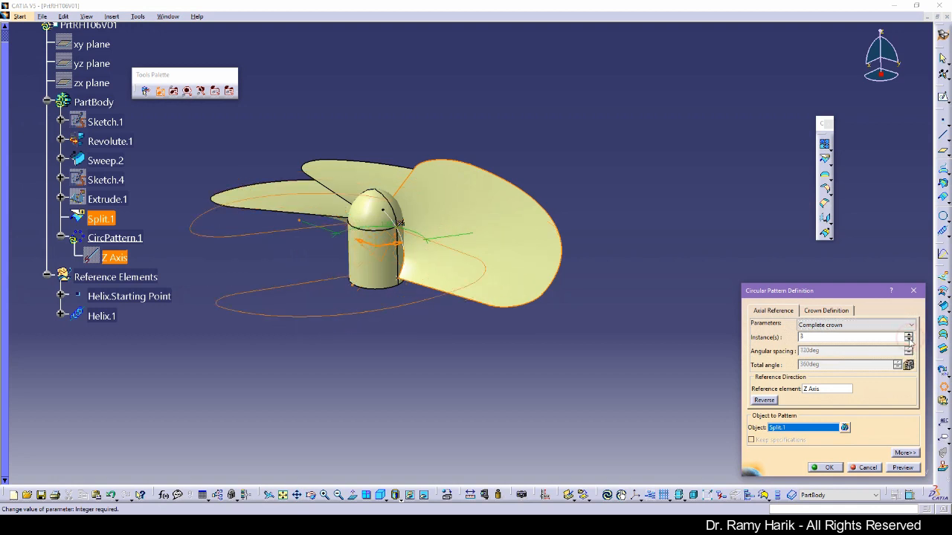
{"action": "left_click", "coordinate": [894, 468]}
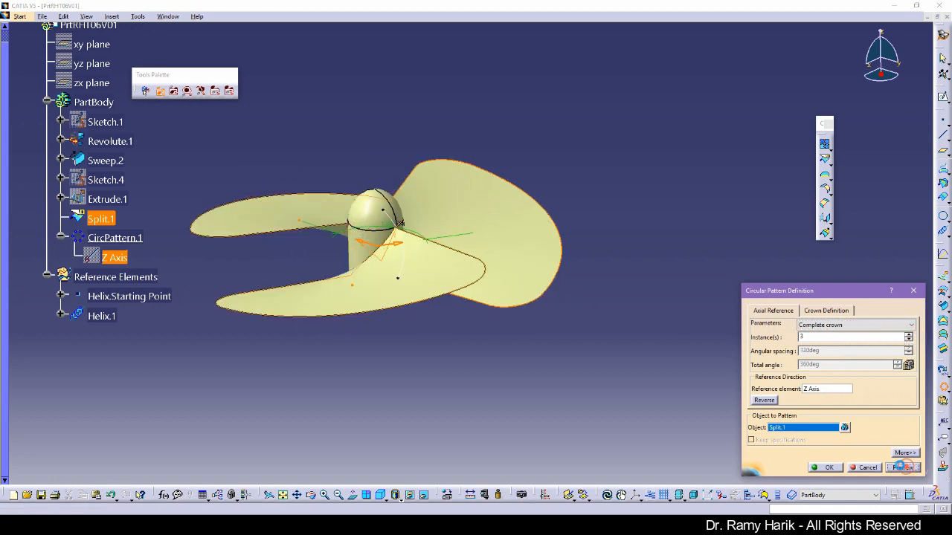
{"action": "left_click", "coordinate": [826, 469]}
{"action": "left_click", "coordinate": [491, 356]}
{"action": "middle_click_drag", "start_coordinate": [393, 351], "coordinate": [461, 297]}
Step: Start a join of the original blade, the revolved hub and the patterned blades, declining the error diagnosis
{"action": "left_click", "coordinate": [5, 184]}
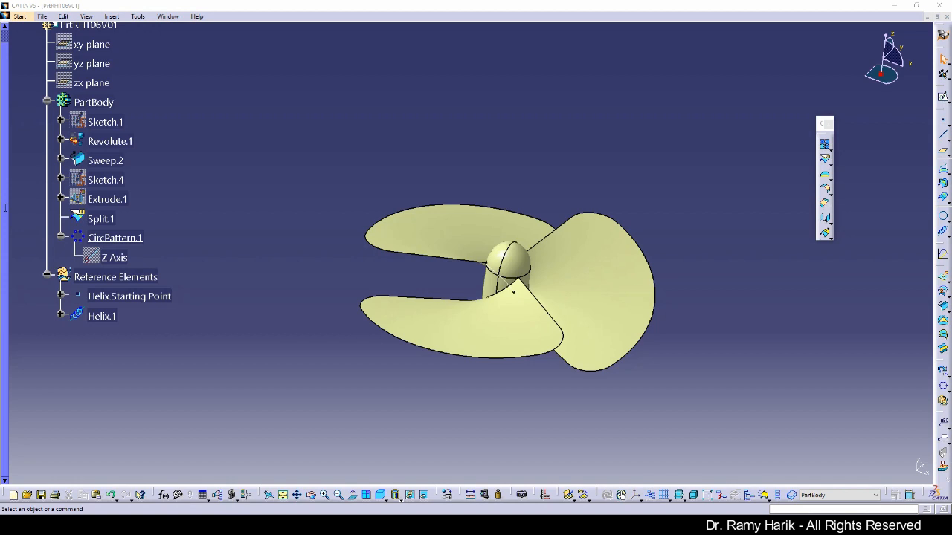
{"action": "left_click", "coordinate": [244, 333]}
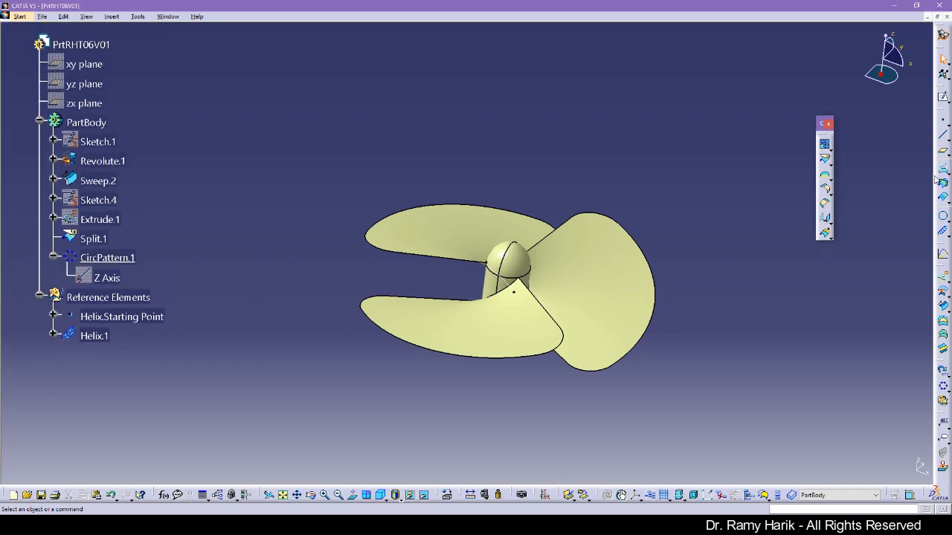
{"action": "left_click", "coordinate": [826, 146]}
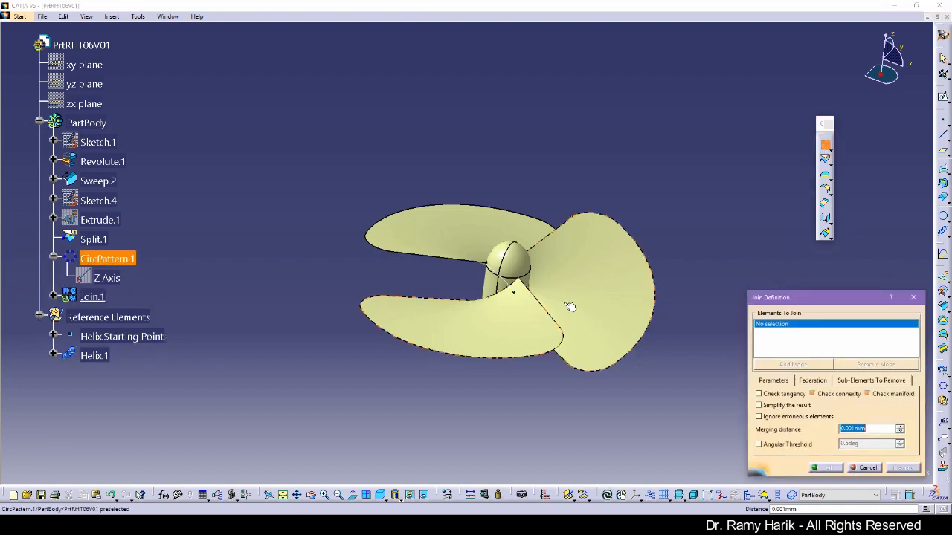
{"action": "left_click", "coordinate": [483, 226]}
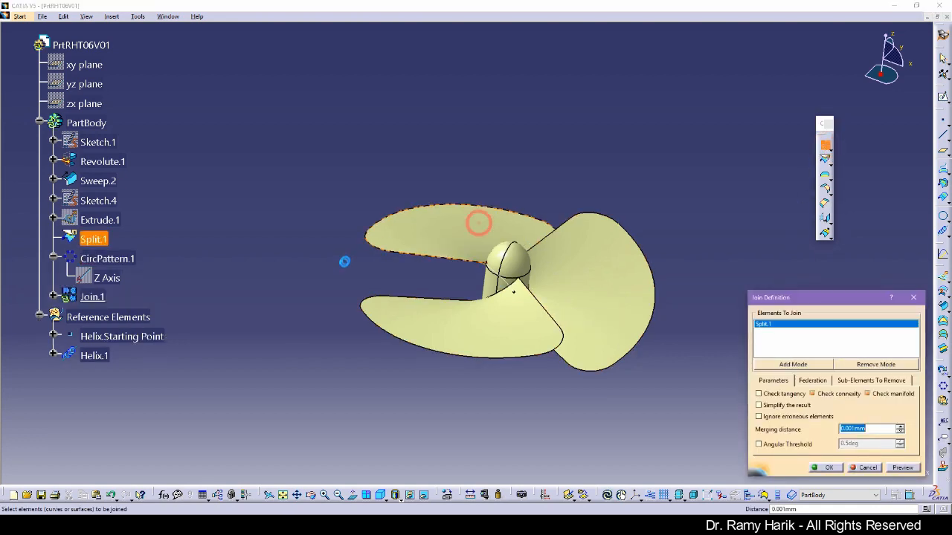
{"action": "left_click", "coordinate": [526, 269]}
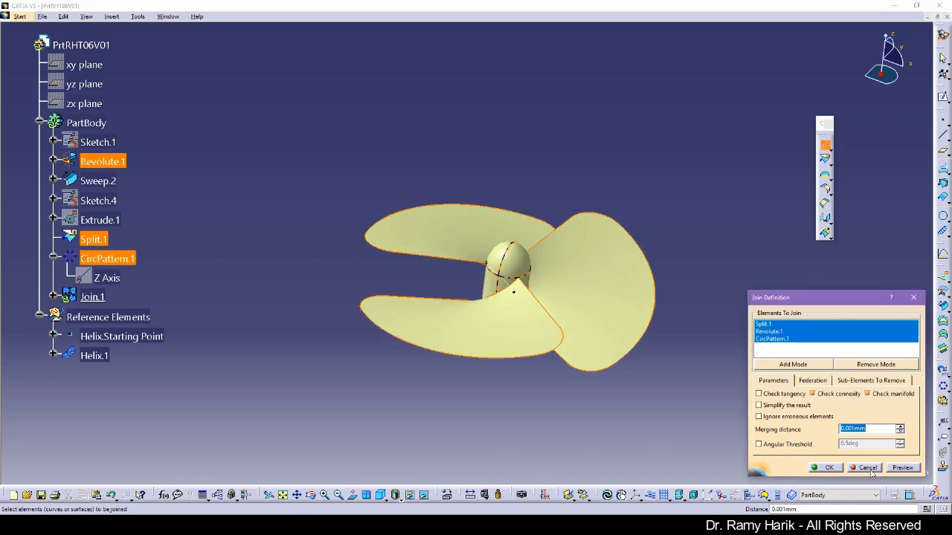
{"action": "left_click", "coordinate": [826, 468]}
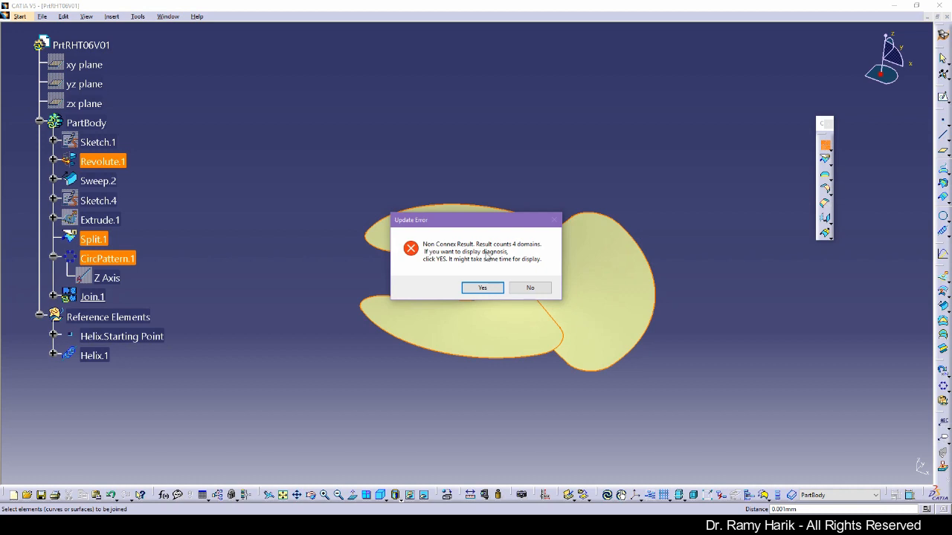
{"action": "left_click", "coordinate": [536, 287]}
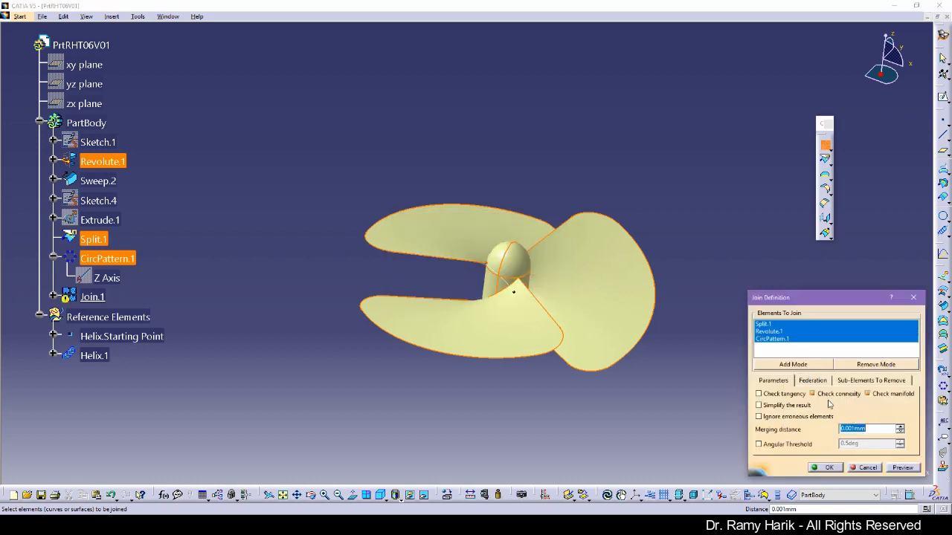
Step: Disable the join's connexity and manifold checks, preview it and create the joined propeller surface
{"action": "left_click", "coordinate": [834, 395]}
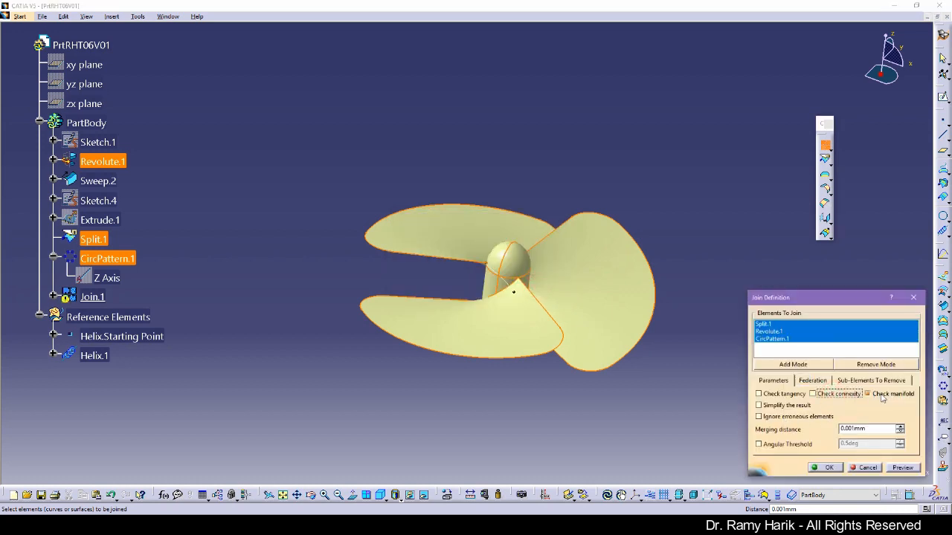
{"action": "left_click", "coordinate": [882, 398]}
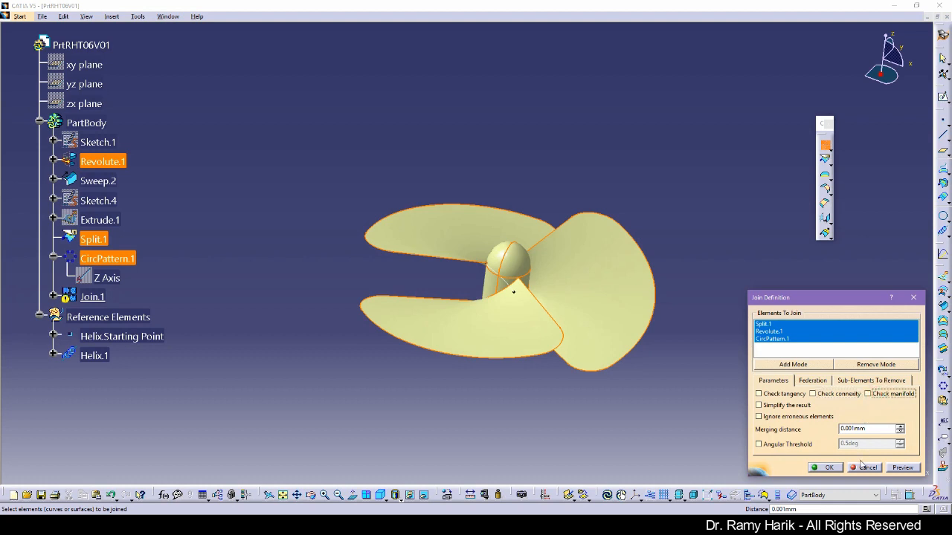
{"action": "left_click", "coordinate": [903, 468]}
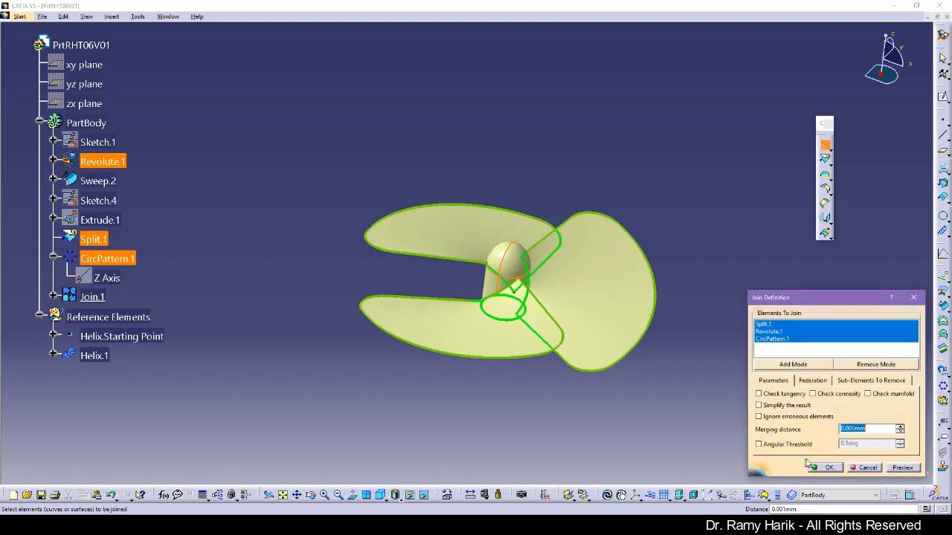
{"action": "left_click", "coordinate": [829, 471]}
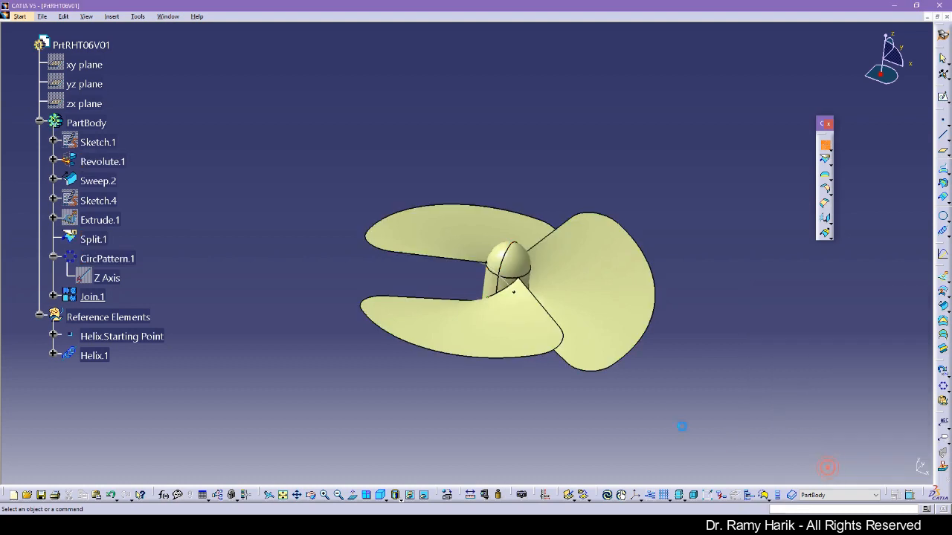
{"action": "middle_click_drag", "start_coordinate": [378, 313], "coordinate": [334, 251]}
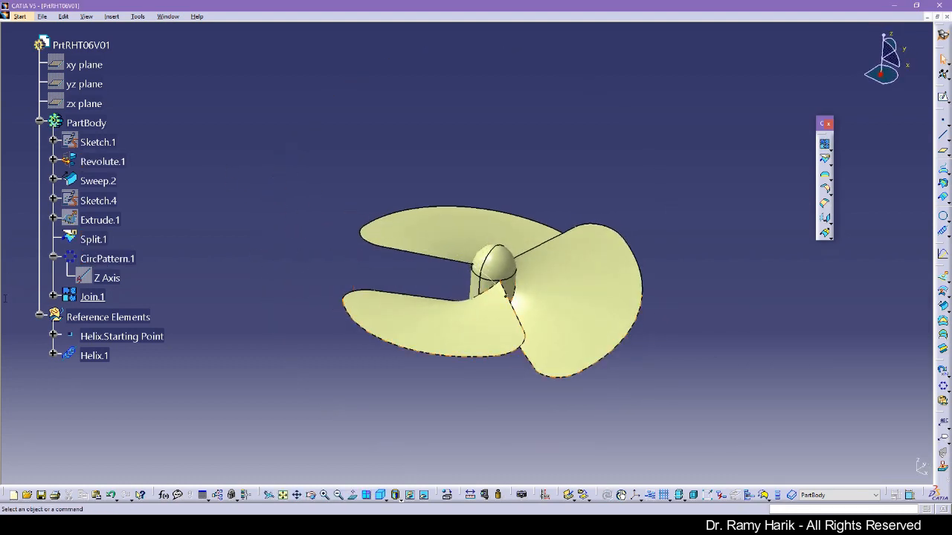
{"action": "left_click", "coordinate": [5, 327]}
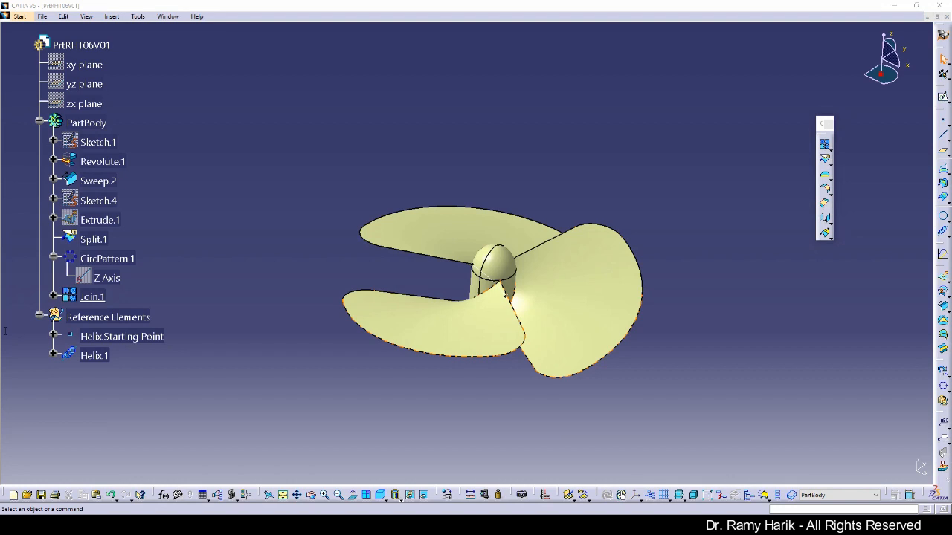
{"action": "scroll", "coordinate": [134, 415], "scroll_direction": "down", "scroll_amount": 1}
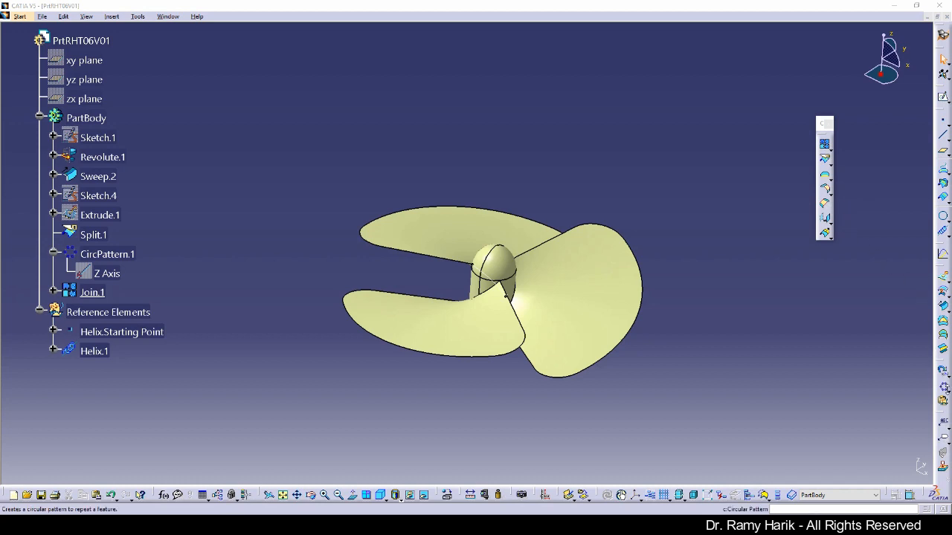
Step: Undock the five collapsed toolbars, including the volume tools, and place them in the free area beside the propeller
{"action": "mouse_move", "coordinate": [942, 411]}
{"action": "left_mouse_down"}
{"action": "mouse_move", "coordinate": [875, 200]}
{"action": "mouse_move", "coordinate": [878, 169]}
{"action": "left_mouse_up"}
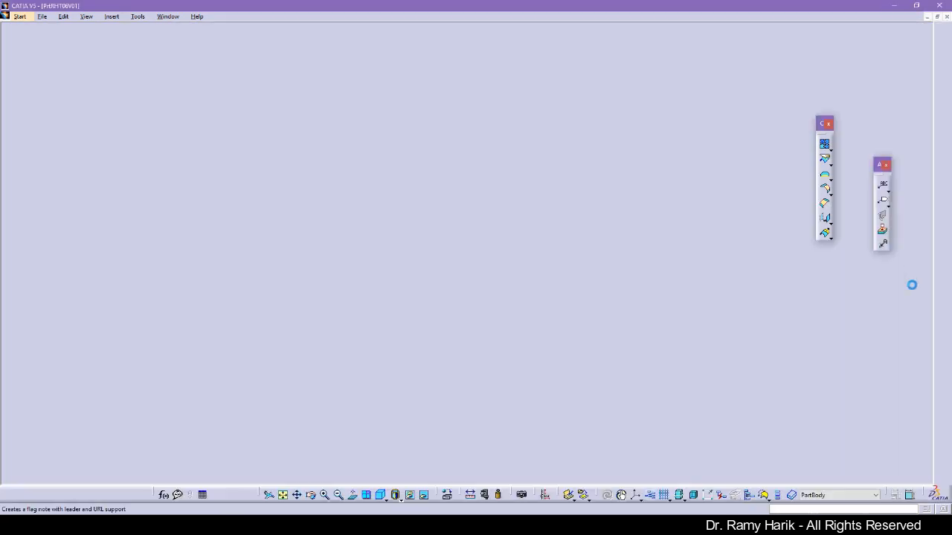
{"action": "mouse_move", "coordinate": [943, 437]}
{"action": "left_mouse_down"}
{"action": "mouse_move", "coordinate": [835, 296]}
{"action": "mouse_move", "coordinate": [838, 284]}
{"action": "left_mouse_up"}
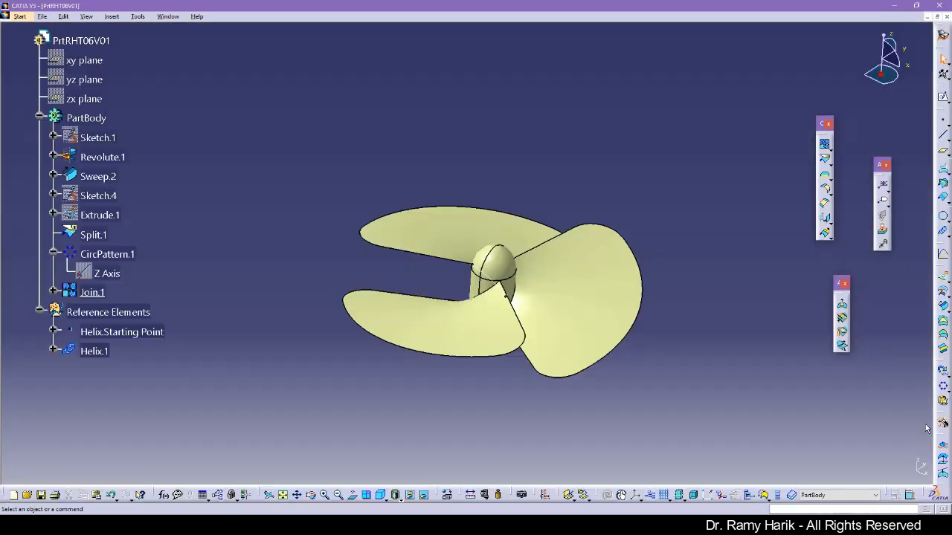
{"action": "left_click_drag", "start_coordinate": [938, 440], "coordinate": [782, 284]}
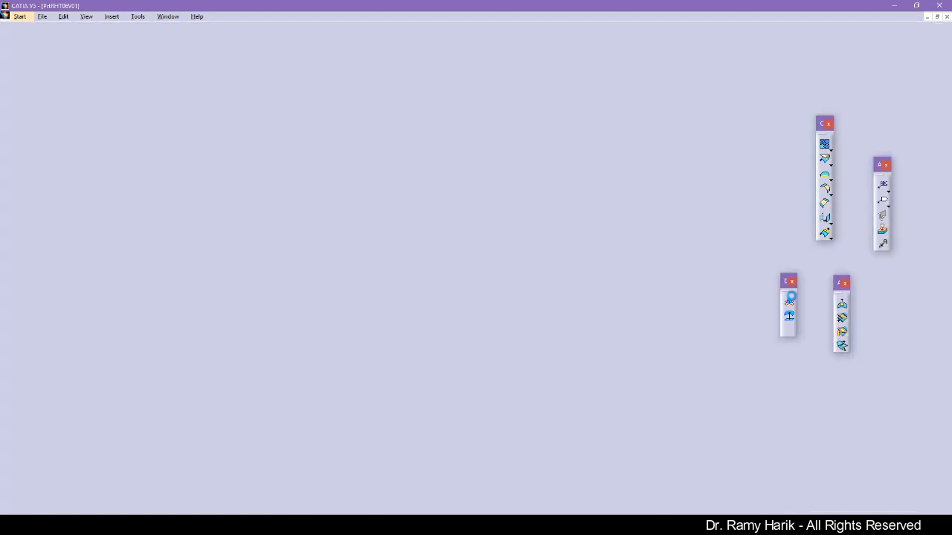
{"action": "left_click_drag", "start_coordinate": [942, 440], "coordinate": [755, 63]}
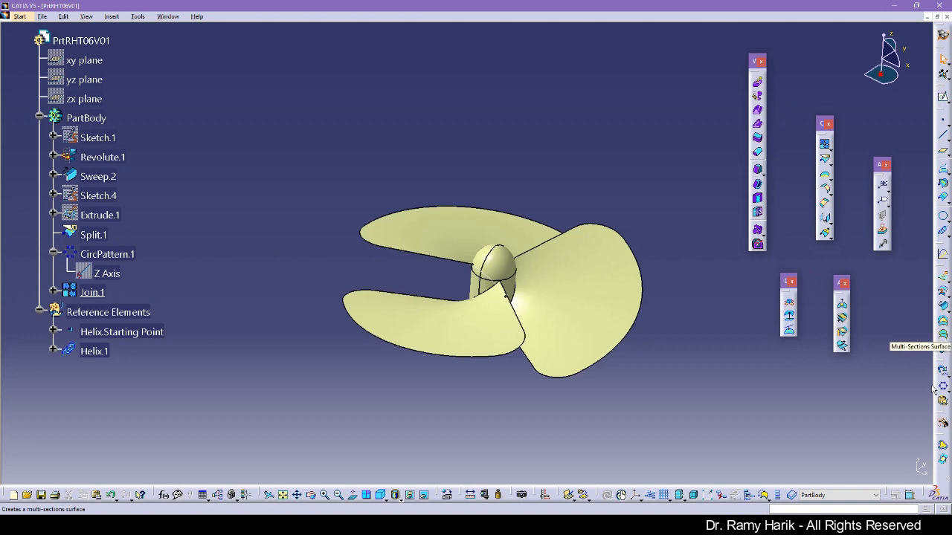
{"action": "left_click_drag", "start_coordinate": [940, 433], "coordinate": [872, 312]}
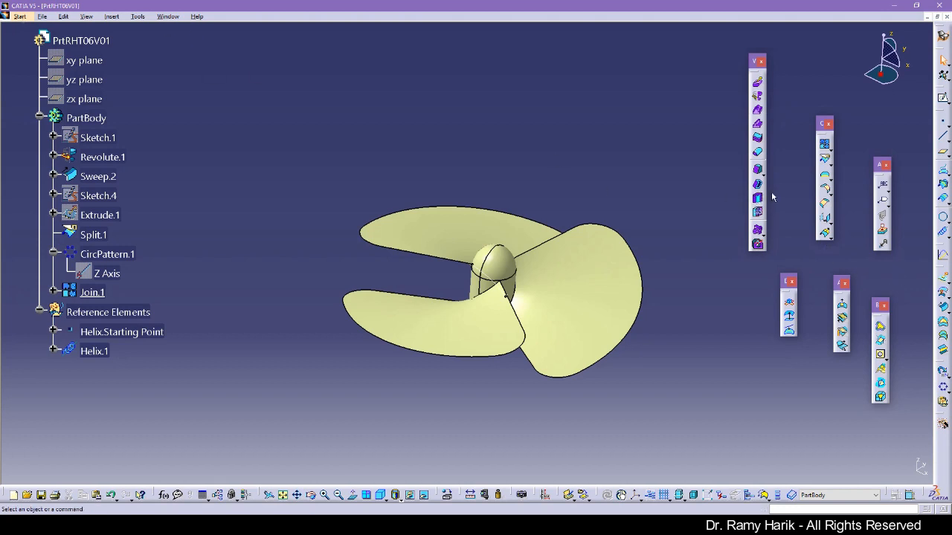
Step: Try to thicken the joined propeller surface with ThickSurface, raising the first offset and previewing the result
{"action": "left_click", "coordinate": [757, 139]}
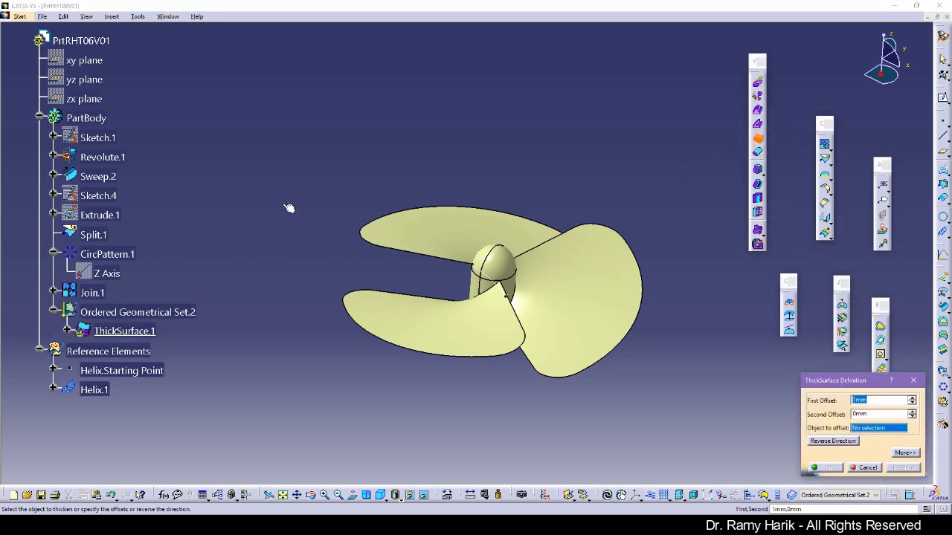
{"action": "left_click", "coordinate": [91, 292]}
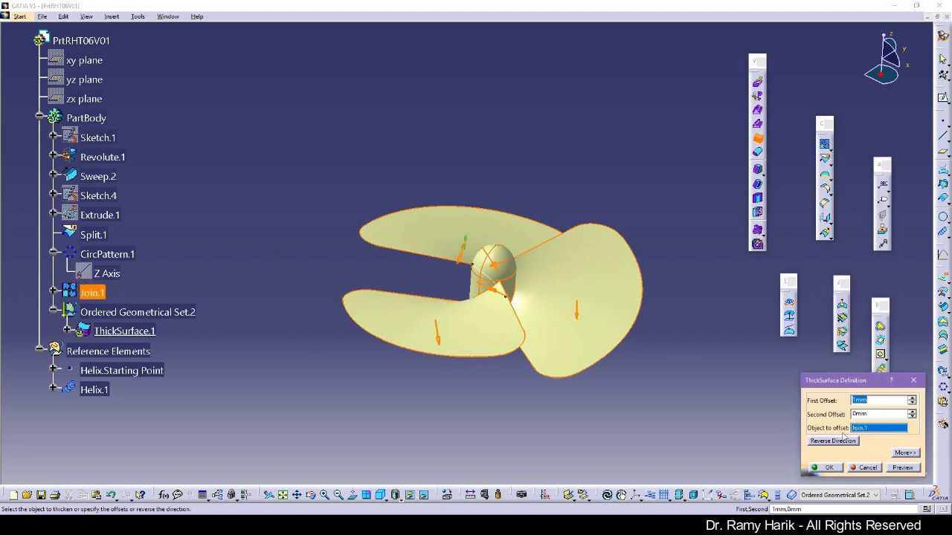
{"action": "left_click", "coordinate": [912, 399]}
{"action": "left_click", "coordinate": [901, 467]}
{"action": "middle_click_drag", "start_coordinate": [684, 436], "coordinate": [577, 377]}
{"action": "left_click", "coordinate": [863, 467]}
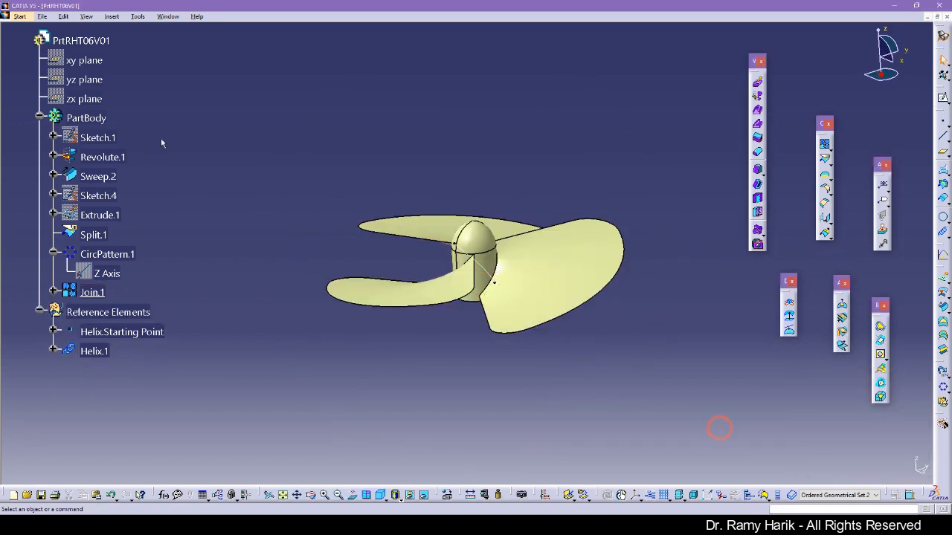
Step: Switch the part to the FreeStyle workbench
{"action": "left_click", "coordinate": [21, 16]}
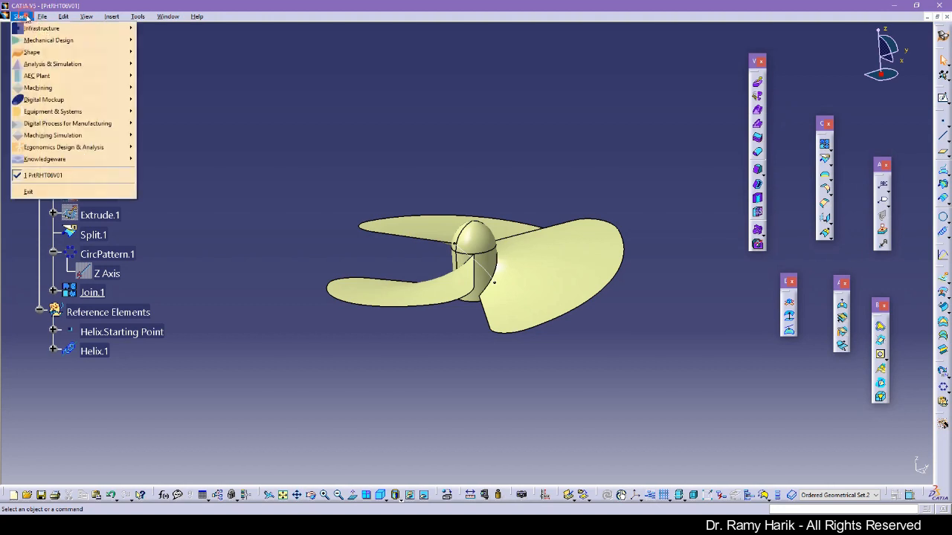
{"action": "mouse_move", "coordinate": [52, 52]}
{"action": "left_click", "coordinate": [180, 52]}
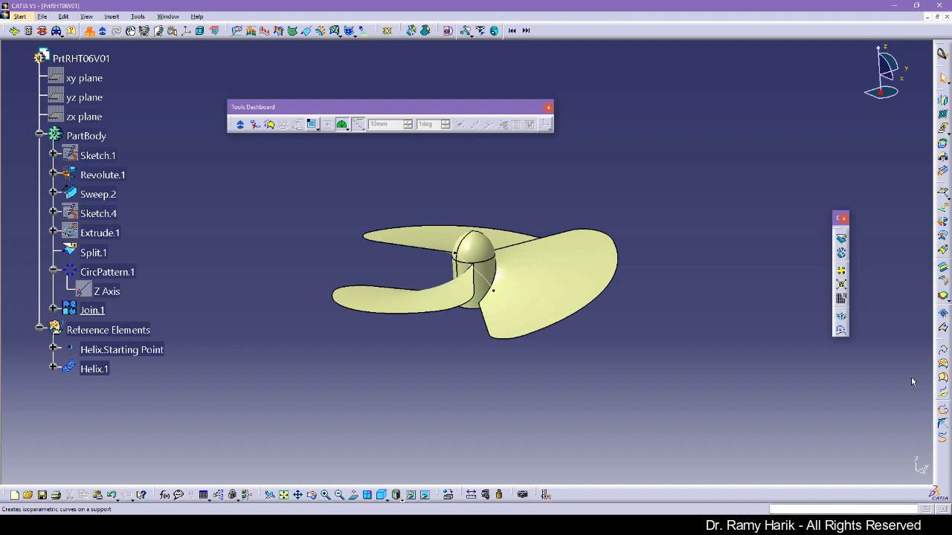
Step: Undock the curve creation toolbar beside the propeller and show the Wireframe toolbar
{"action": "left_click_drag", "start_coordinate": [933, 341], "coordinate": [888, 240]}
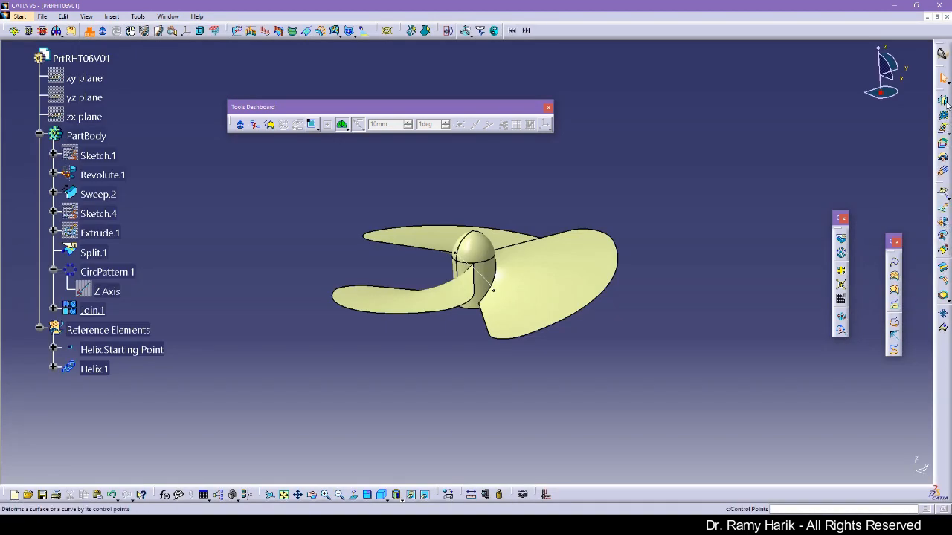
{"action": "right_click", "coordinate": [944, 369]}
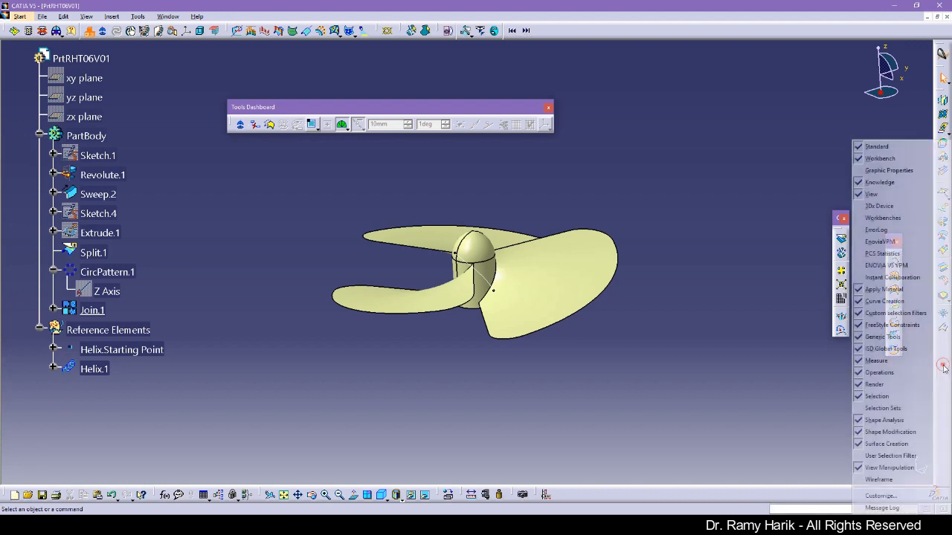
{"action": "left_click", "coordinate": [895, 479]}
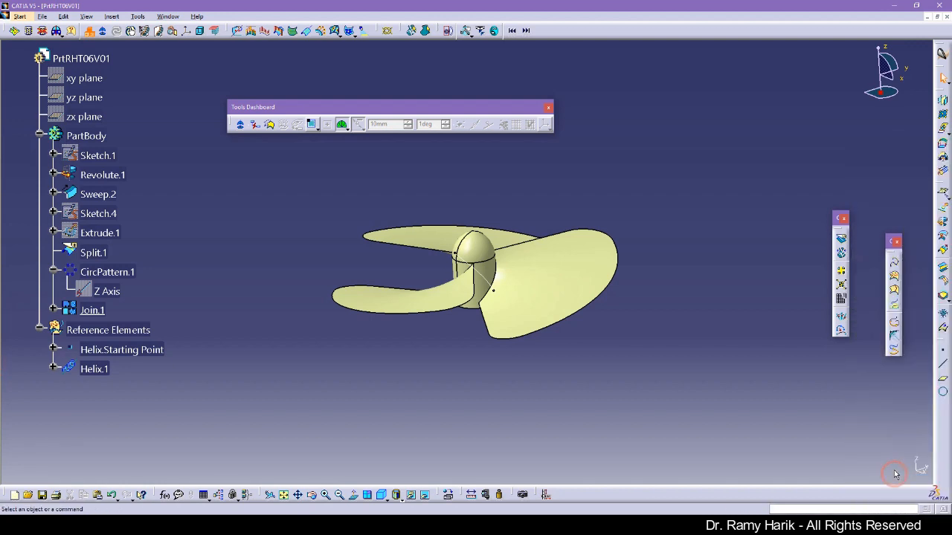
{"action": "right_click", "coordinate": [942, 425]}
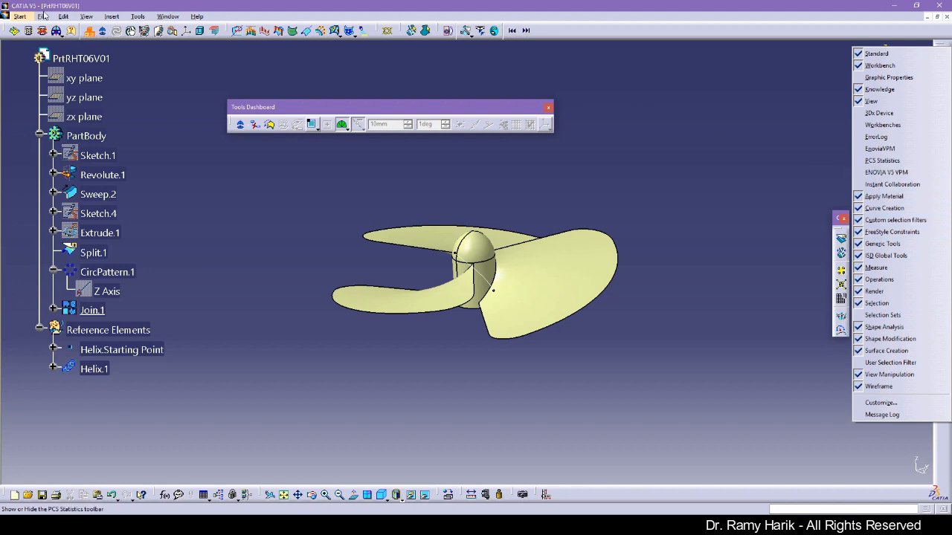
Step: Switch the part to the Digitized Shape Editor workbench and undock the toolbar holding its cloud operations beside the propeller
{"action": "left_click", "coordinate": [19, 16]}
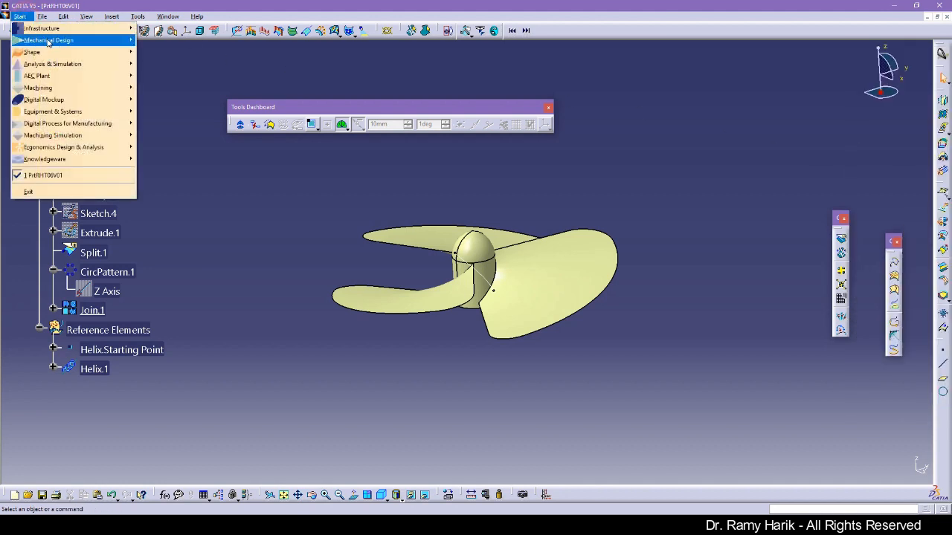
{"action": "mouse_move", "coordinate": [48, 52]}
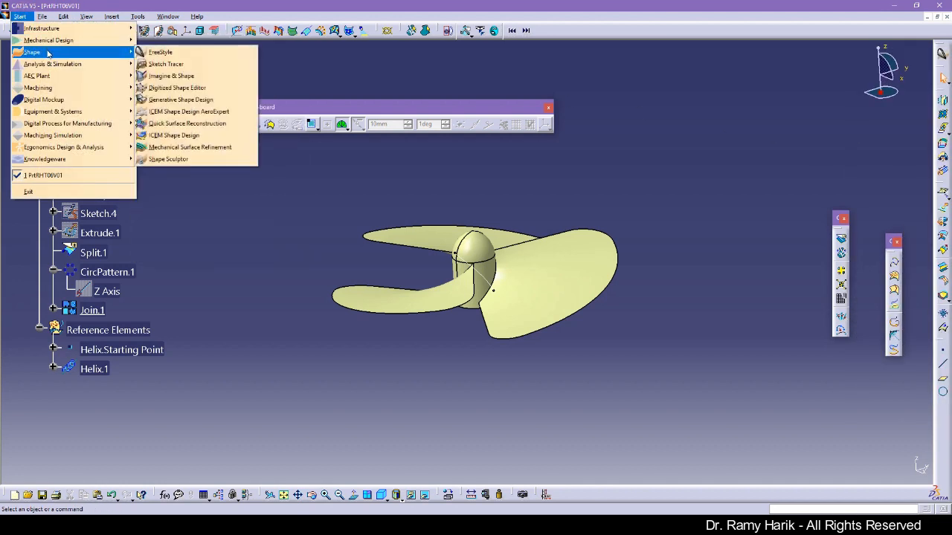
{"action": "left_click", "coordinate": [209, 97]}
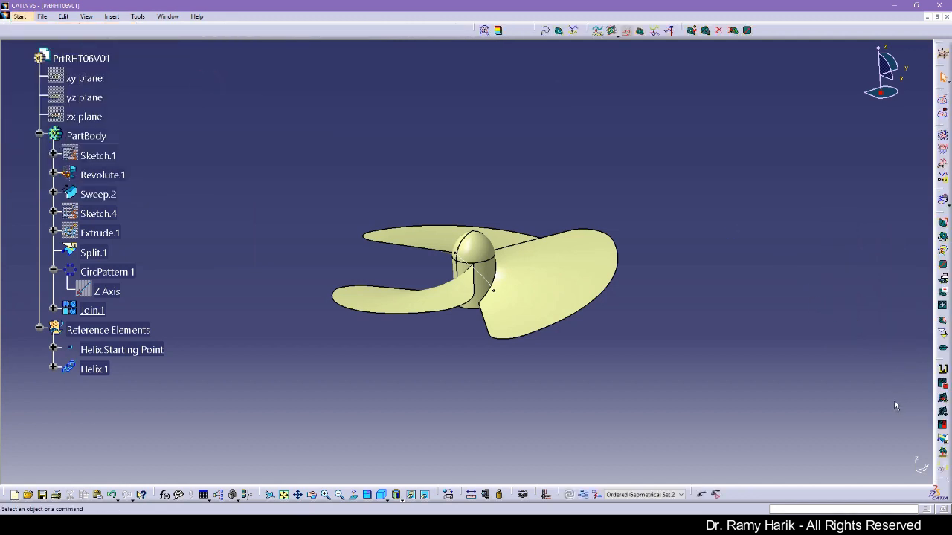
{"action": "left_click_drag", "start_coordinate": [941, 360], "coordinate": [854, 167]}
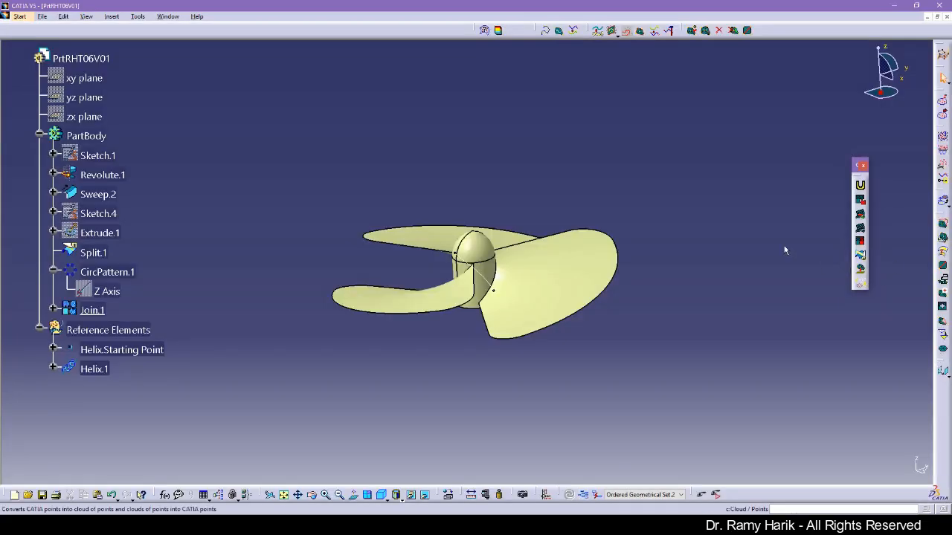
Step: Switch the part to the Generative Shape Design workbench and reposition the Volumes toolbar above the propeller
{"action": "left_click", "coordinate": [19, 17]}
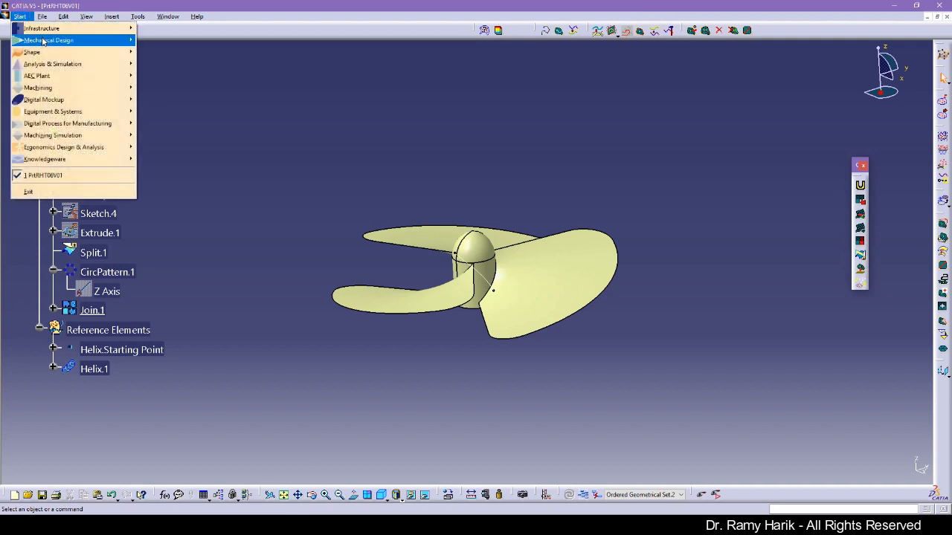
{"action": "mouse_move", "coordinate": [112, 52]}
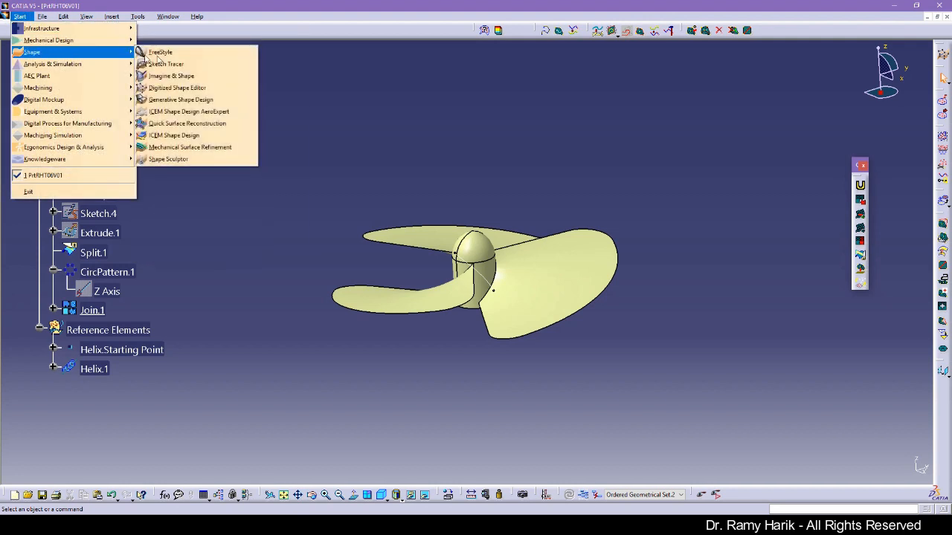
{"action": "left_click", "coordinate": [186, 99]}
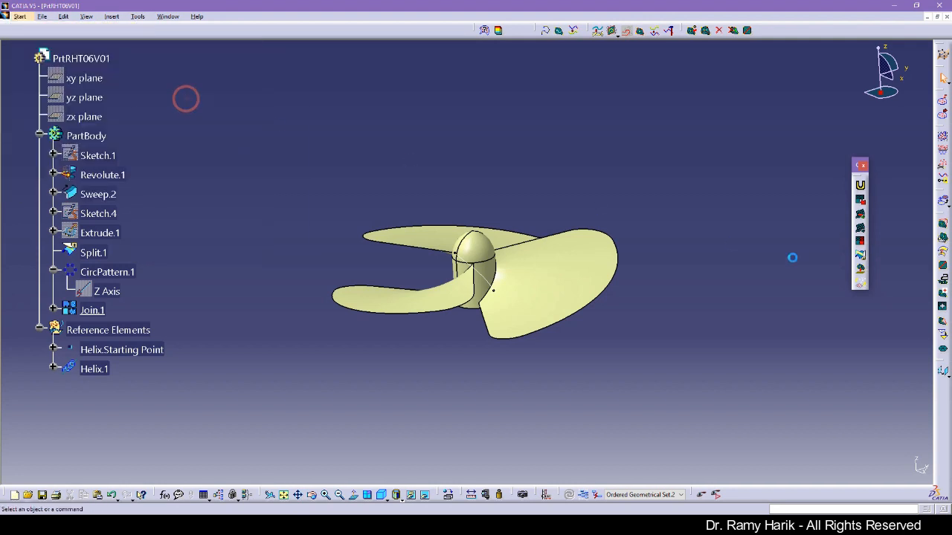
{"action": "left_click_drag", "start_coordinate": [753, 64], "coordinate": [674, 52]}
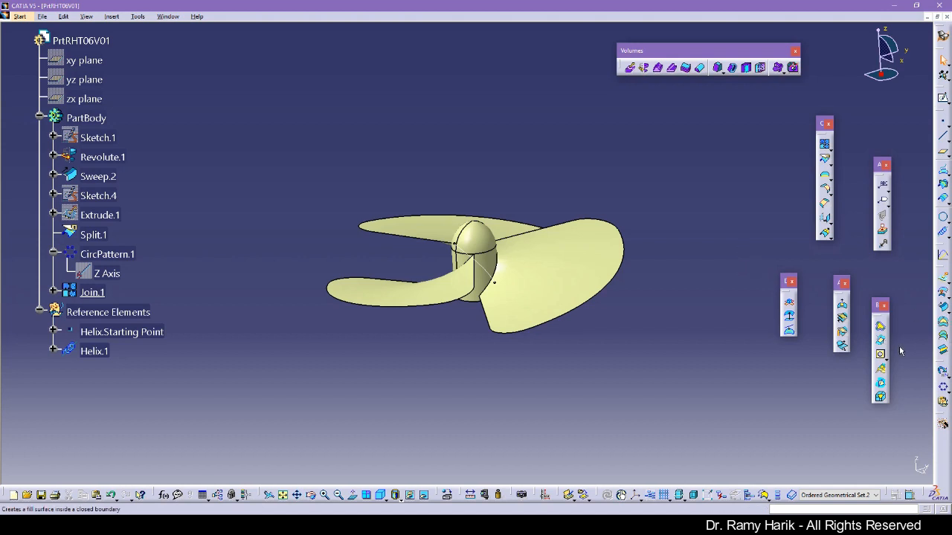
Step: Thicken Join.1 with ThickSurface using a first offset of 2 mm and a second offset of 0 mm
{"action": "left_click", "coordinate": [945, 303]}
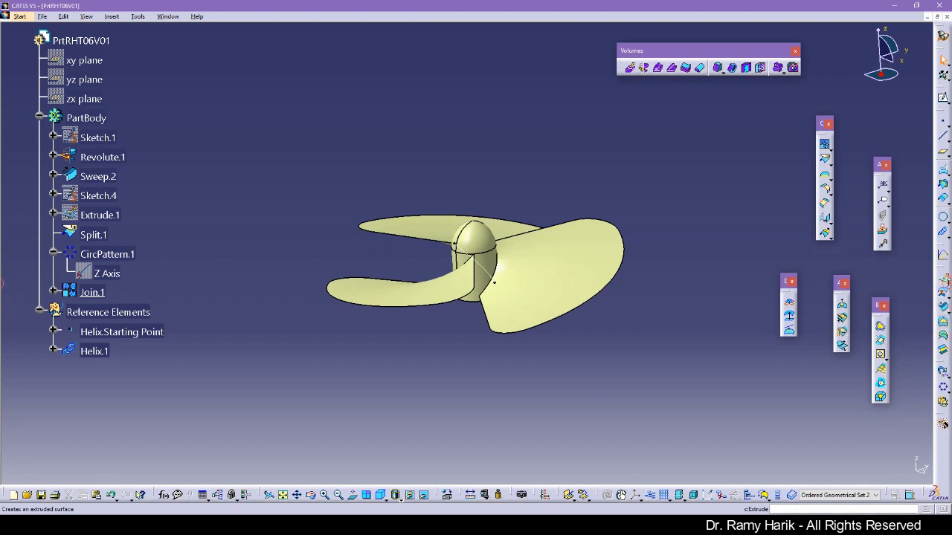
{"action": "left_click", "coordinate": [944, 291]}
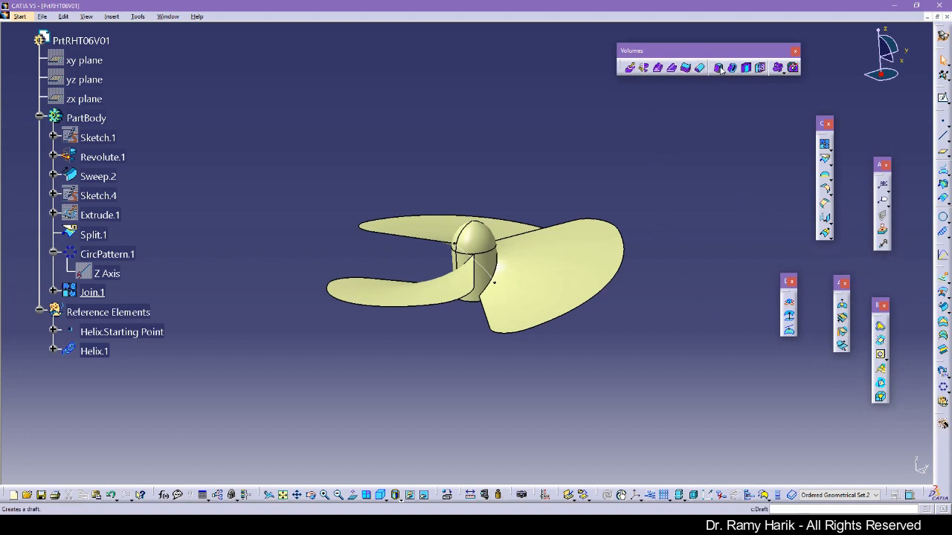
{"action": "left_click", "coordinate": [686, 68]}
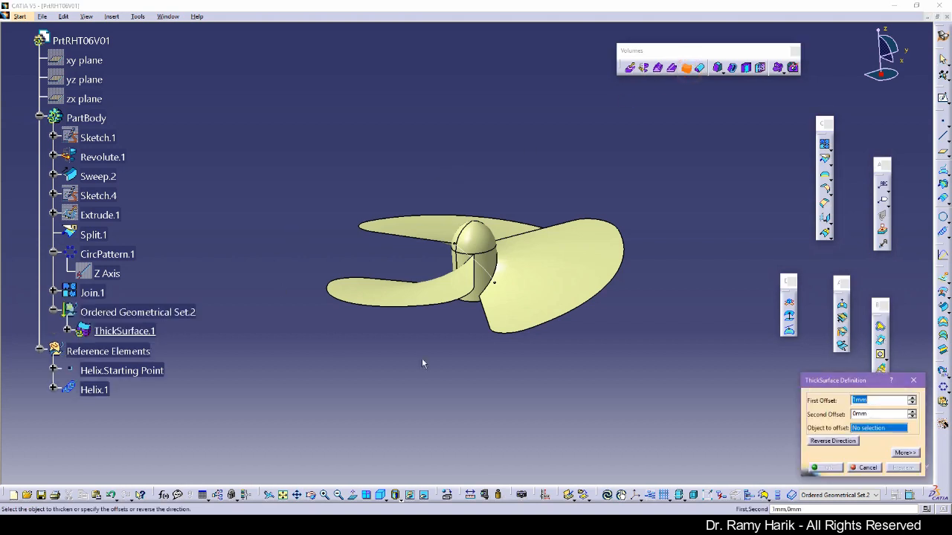
{"action": "left_click", "coordinate": [911, 398]}
{"action": "left_click", "coordinate": [92, 293]}
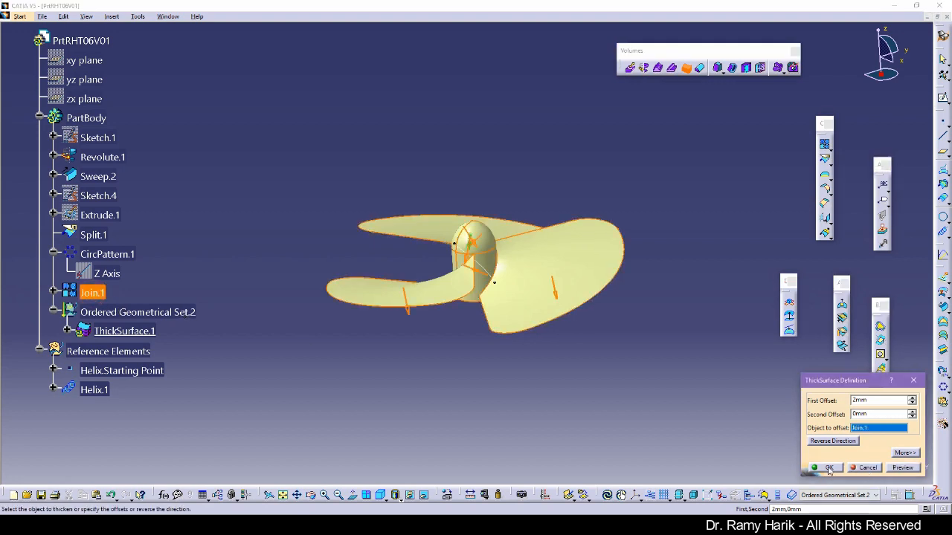
{"action": "left_click", "coordinate": [901, 468]}
{"action": "left_click", "coordinate": [826, 467]}
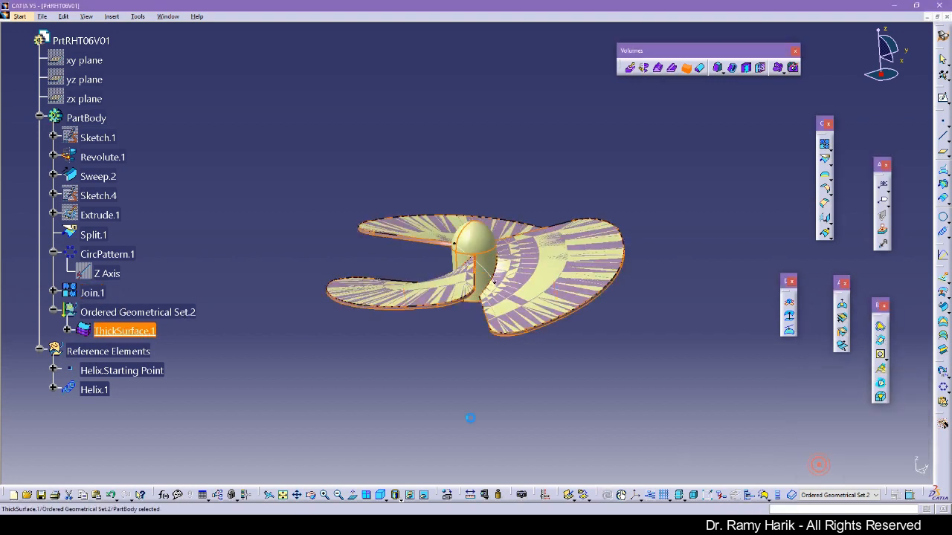
Step: Hide the joined surface Join.1 and inspect the thickened propeller
{"action": "left_click", "coordinate": [119, 293]}
{"action": "right_click", "coordinate": [119, 293]}
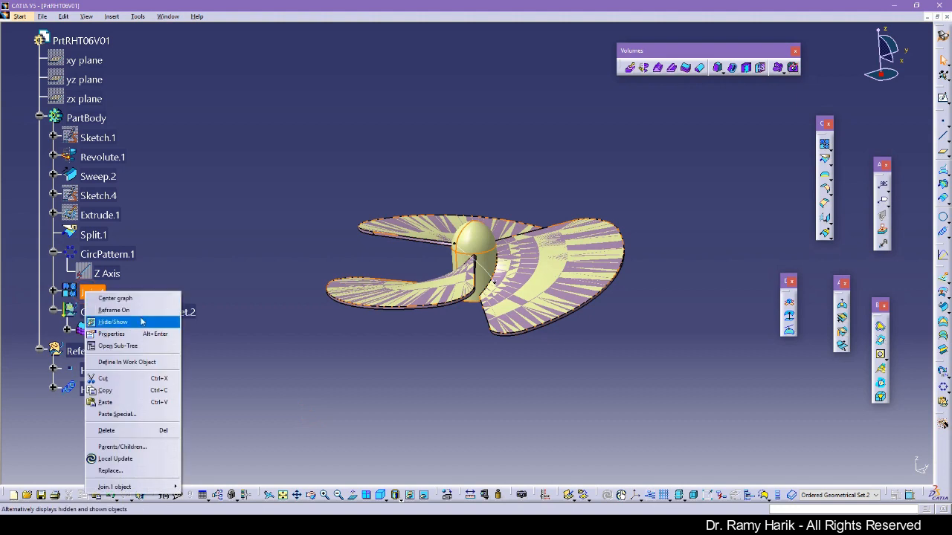
{"action": "left_click", "coordinate": [113, 321]}
{"action": "middle_click_drag", "start_coordinate": [546, 371], "coordinate": [491, 314]}
{"action": "left_click", "coordinate": [5, 260]}
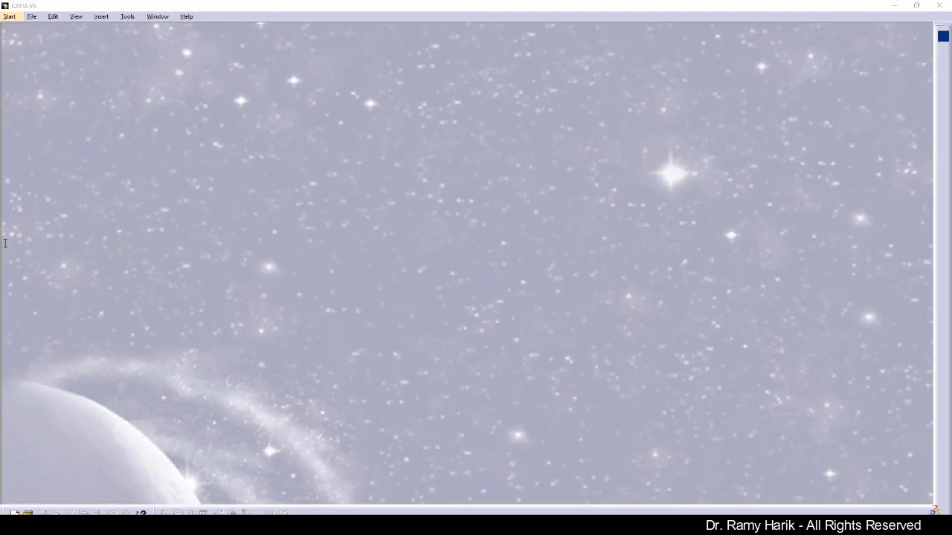
Step: Create a new Generative Shape Design part named PrtRHControlPointsV01 with hybrid design enabled
{"action": "left_click", "coordinate": [9, 16]}
{"action": "mouse_move", "coordinate": [47, 53]}
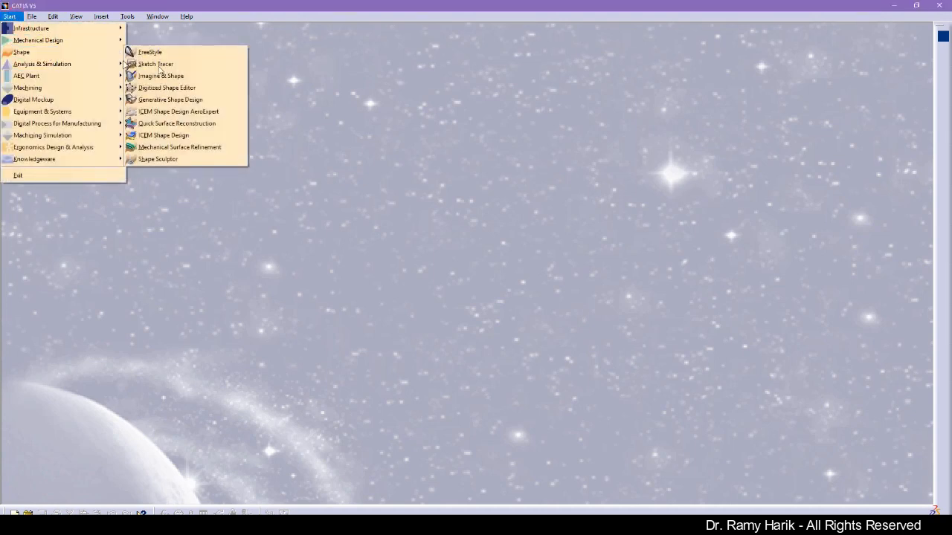
{"action": "left_click", "coordinate": [206, 99]}
{"action": "type", "text": "PrtRHControlP"}
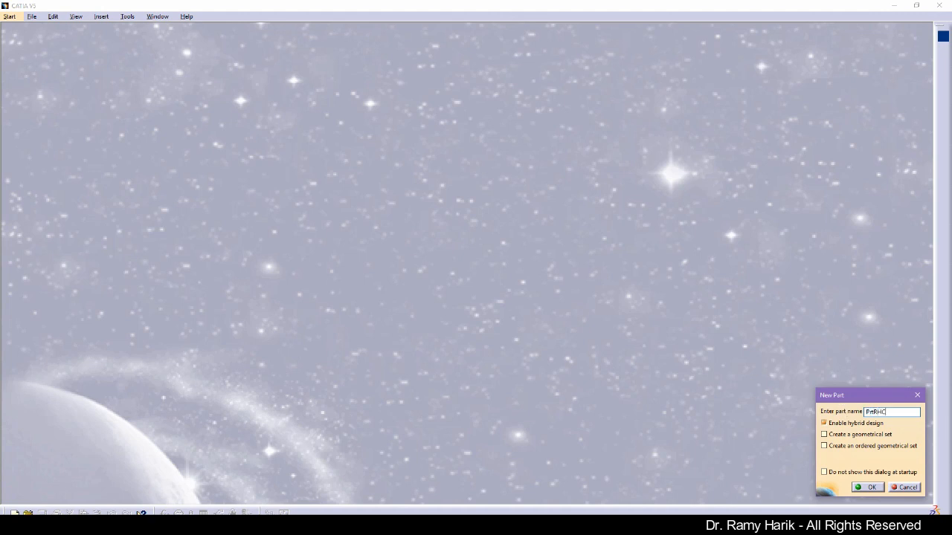
{"action": "type", "text": "ointsV01"}
{"action": "key", "text": "Return"}
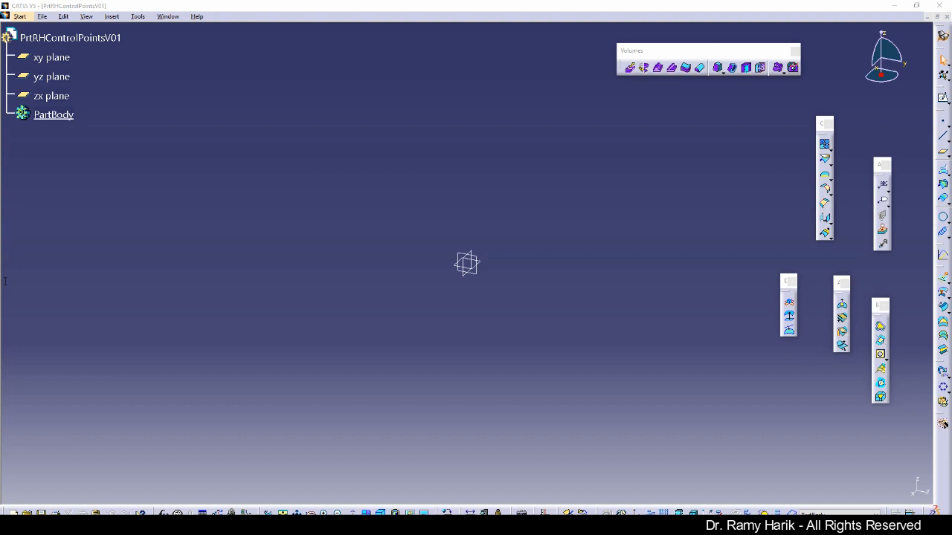
Step: Restore the default contents and positions of all toolbars through the Customize settings
{"action": "right_click", "coordinate": [942, 469]}
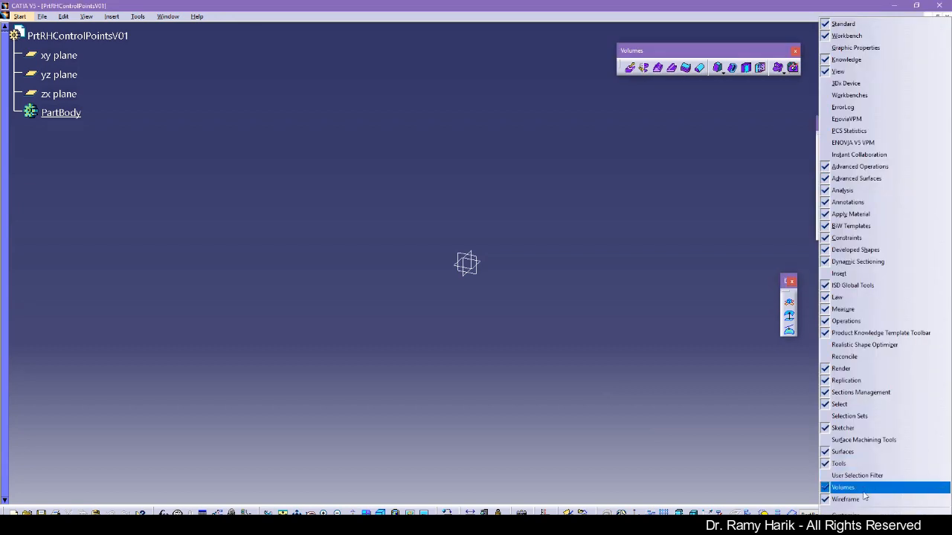
{"action": "left_click", "coordinate": [855, 511]}
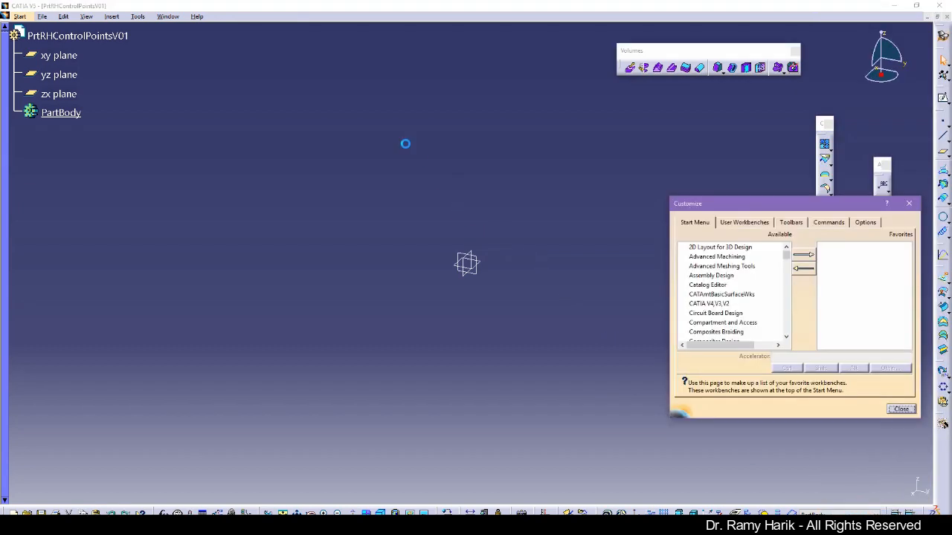
{"action": "left_click", "coordinate": [826, 222]}
{"action": "left_click", "coordinate": [791, 222]}
{"action": "left_click", "coordinate": [878, 286]}
{"action": "left_click", "coordinate": [468, 293]}
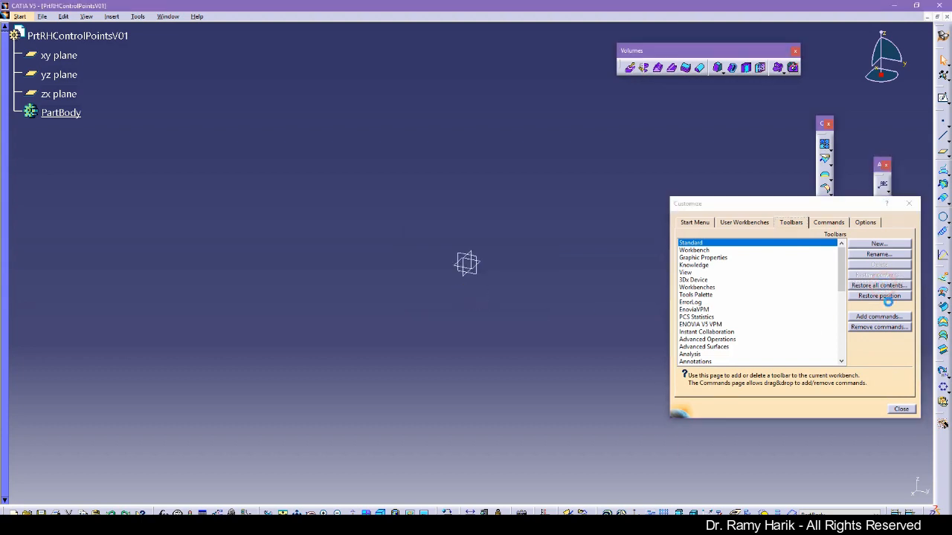
{"action": "left_click", "coordinate": [879, 296]}
{"action": "left_click", "coordinate": [446, 291]}
{"action": "left_click", "coordinate": [900, 409]}
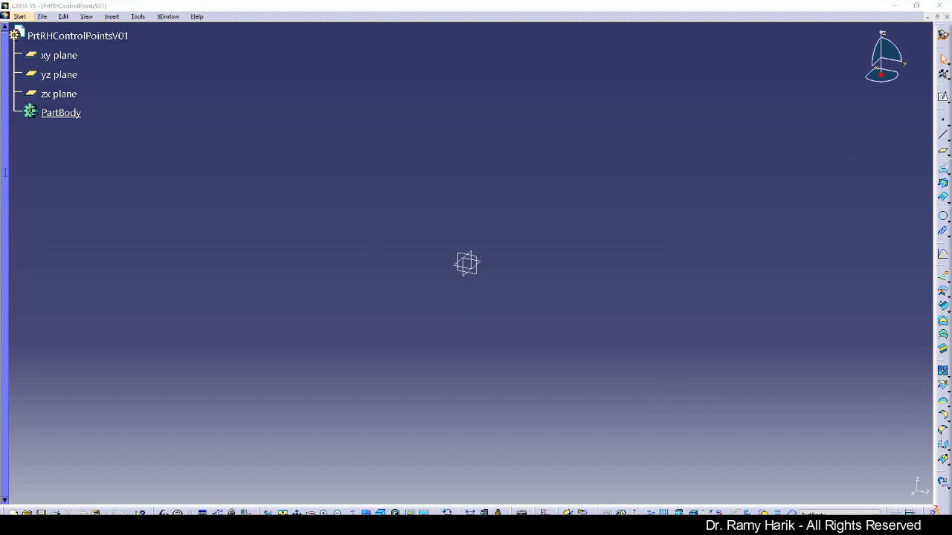
{"action": "scroll", "coordinate": [361, 245], "scroll_direction": "down", "scroll_amount": 3}
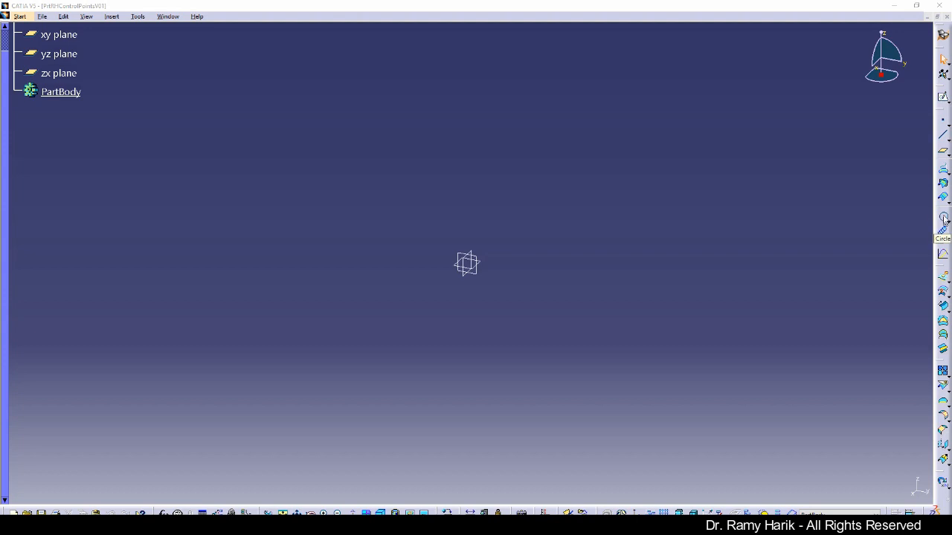
{"action": "left_click", "coordinate": [948, 220]}
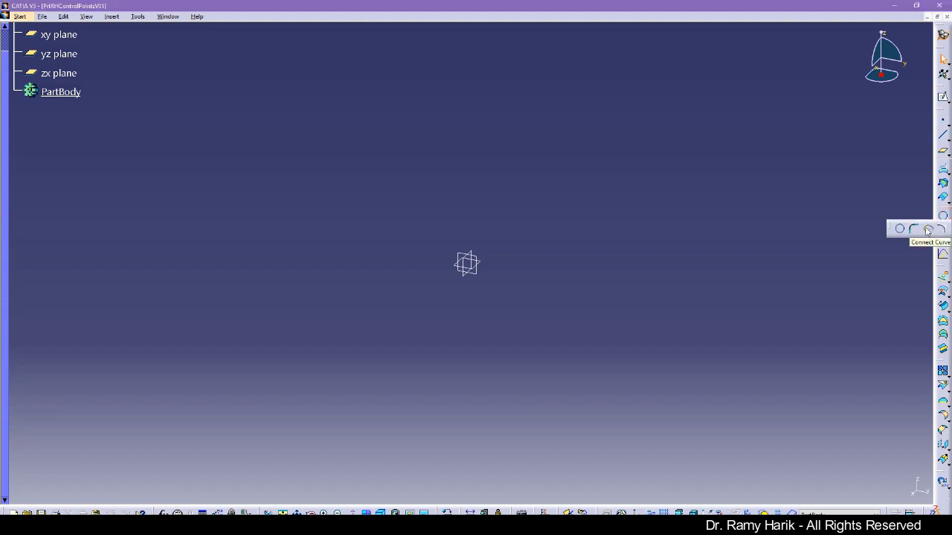
{"action": "left_click", "coordinate": [924, 228]}
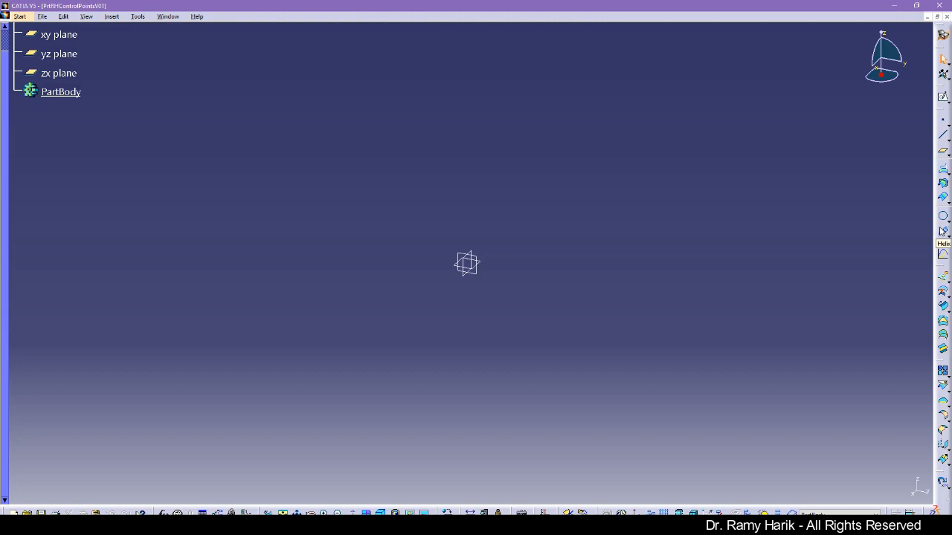
{"action": "left_click", "coordinate": [944, 233]}
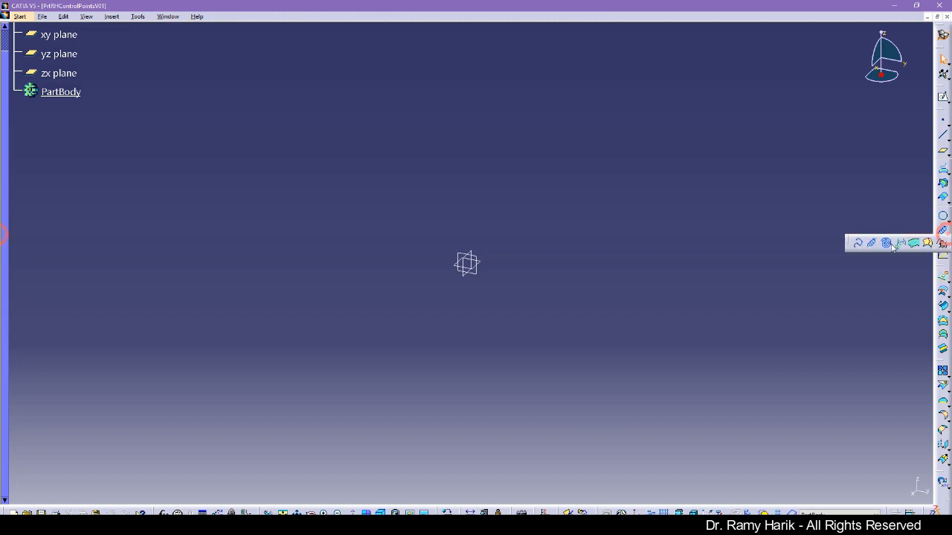
{"action": "left_click", "coordinate": [859, 245]}
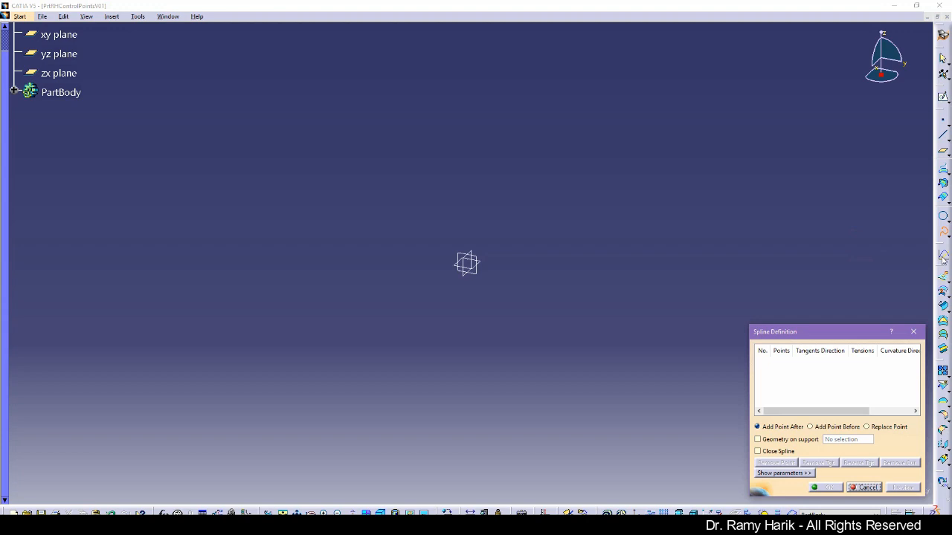
{"action": "left_click", "coordinate": [913, 332]}
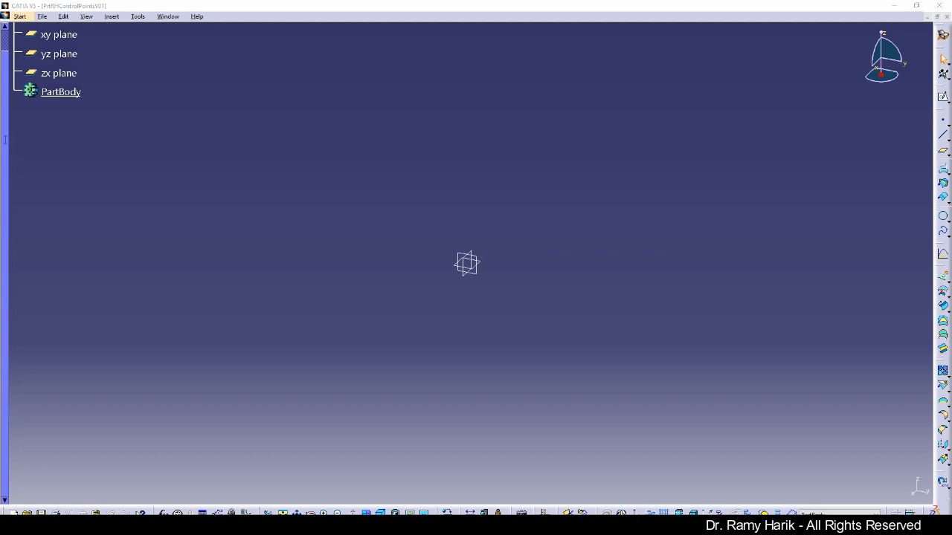
Step: Insert a geometrical set named Control into the part
{"action": "scroll", "coordinate": [279, 96], "scroll_direction": "up", "scroll_amount": 2}
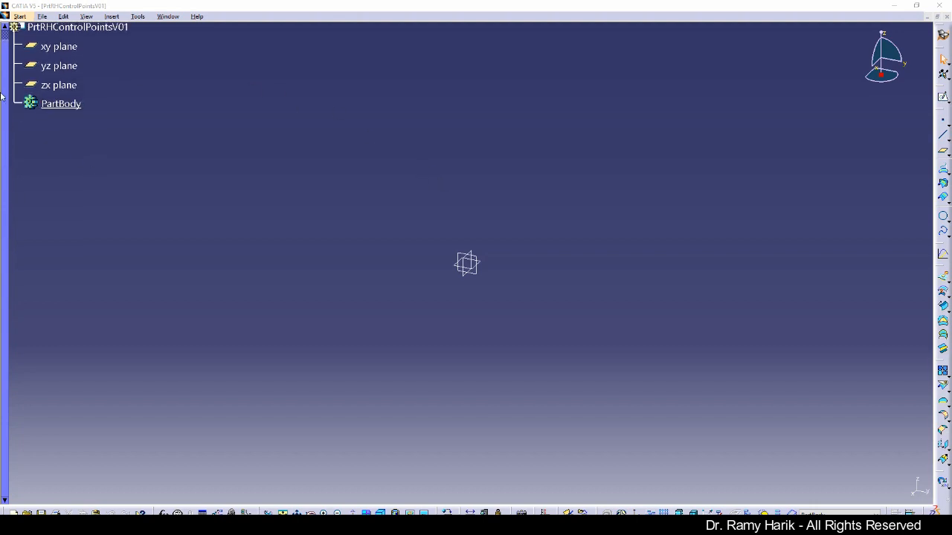
{"action": "left_click", "coordinate": [111, 17]}
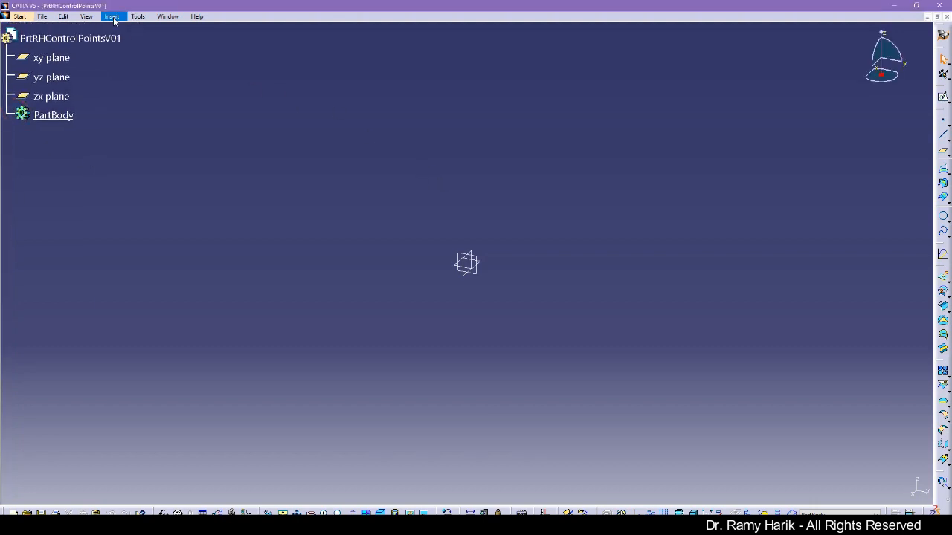
{"action": "left_click", "coordinate": [167, 64]}
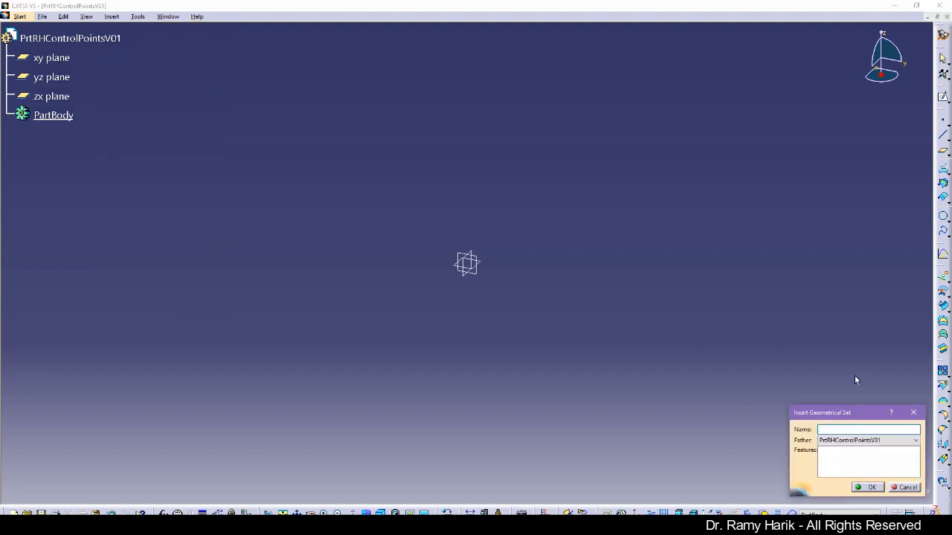
{"action": "type", "text": "Control"}
{"action": "key", "text": "Return"}
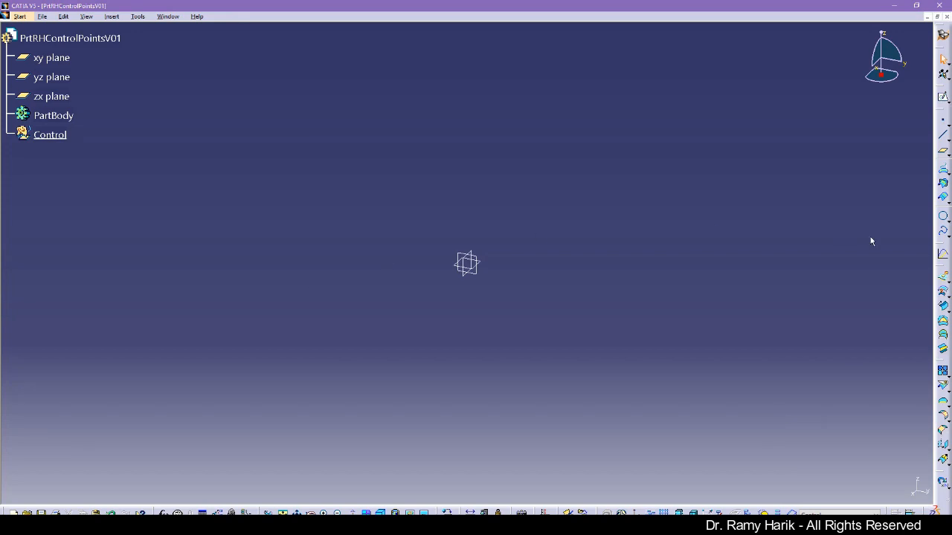
Step: Create two coordinate points in the Control set at (-3, 0, 0) mm and (-3, 6, 0) mm
{"action": "left_click", "coordinate": [943, 123]}
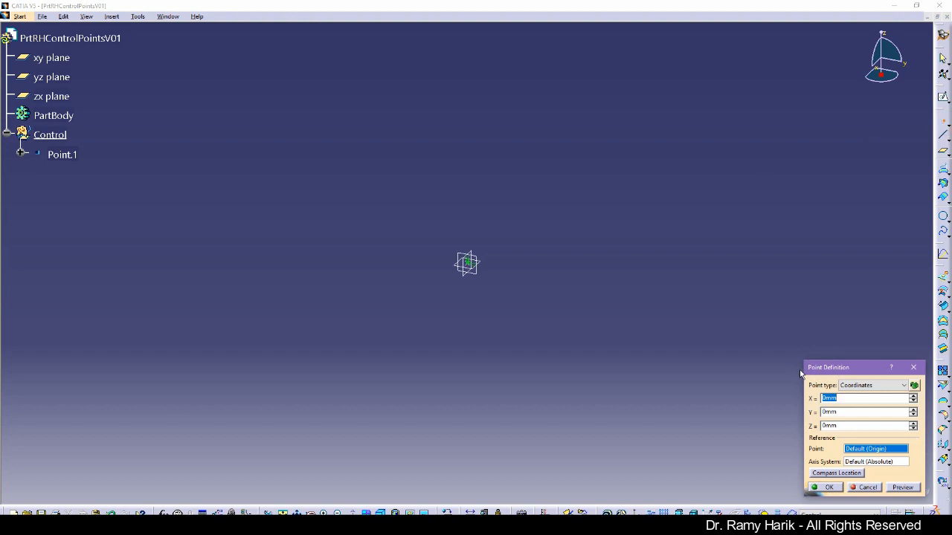
{"action": "type", "text": "-3"}
{"action": "key", "text": "Return"}
{"action": "key", "text": "Tab"}
{"action": "type", "text": "6"}
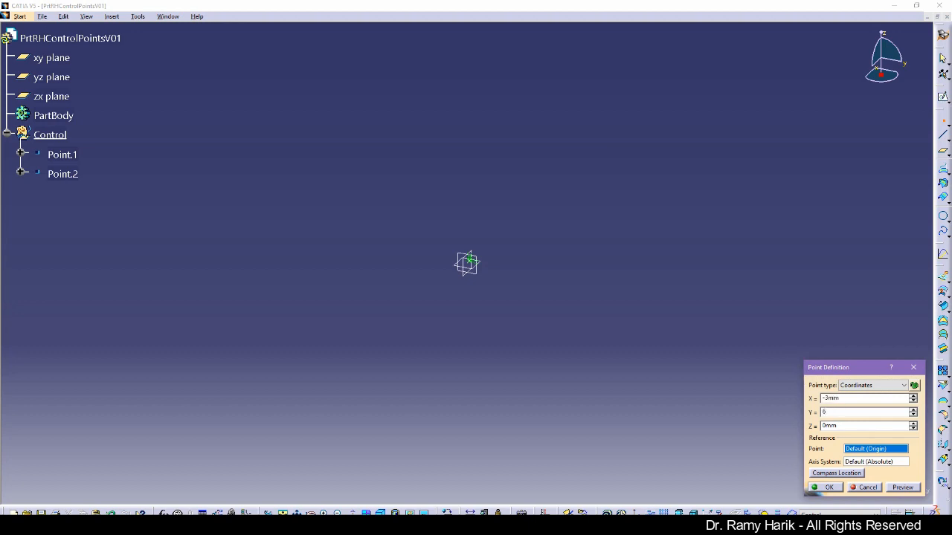
{"action": "key", "text": "Return"}
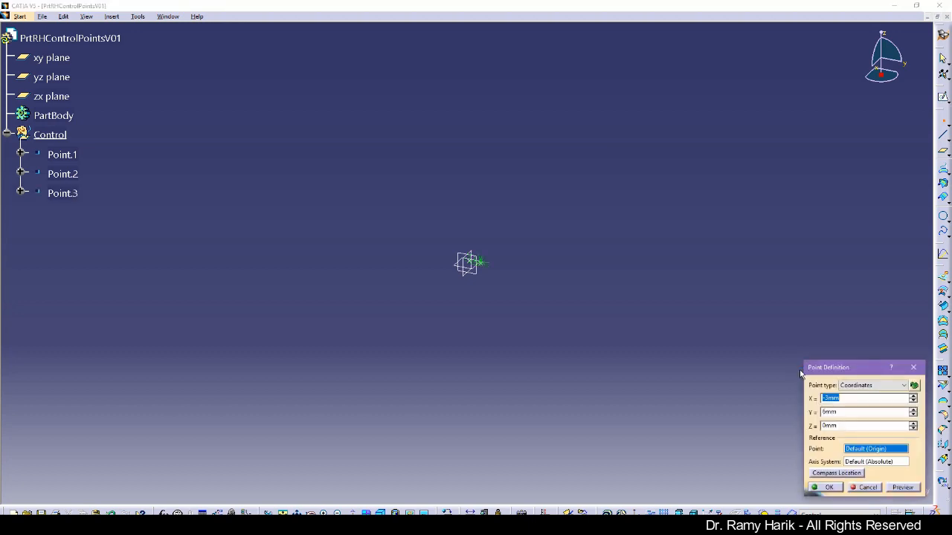
Step: Create two coordinate points at (-1, 0, 0) mm and (-3, 6, 4) mm
{"action": "type", "text": "-1"}
{"action": "key", "text": "Tab"}
{"action": "type", "text": "0"}
{"action": "key", "text": "Return"}
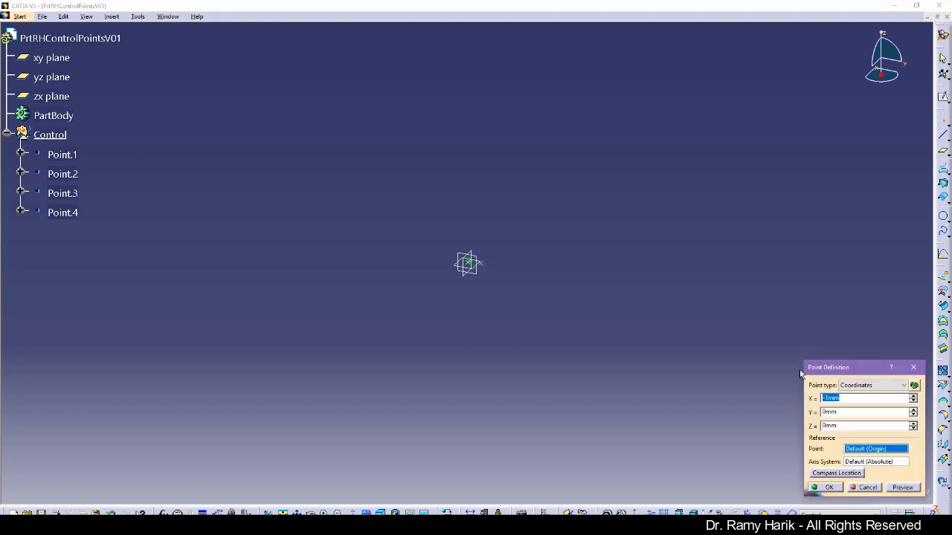
{"action": "type", "text": "-3"}
{"action": "key", "text": "Tab"}
{"action": "type", "text": "6"}
{"action": "key", "text": "Tab"}
{"action": "type", "text": "4"}
{"action": "key", "text": "Return"}
Step: Create two coordinate points at (1, 0, 0) mm and (3, 6, 4) mm
{"action": "type", "text": "1"}
{"action": "key", "text": "Tab"}
{"action": "type", "text": "0"}
{"action": "key", "text": "Tab"}
{"action": "type", "text": "0"}
{"action": "key", "text": "Return"}
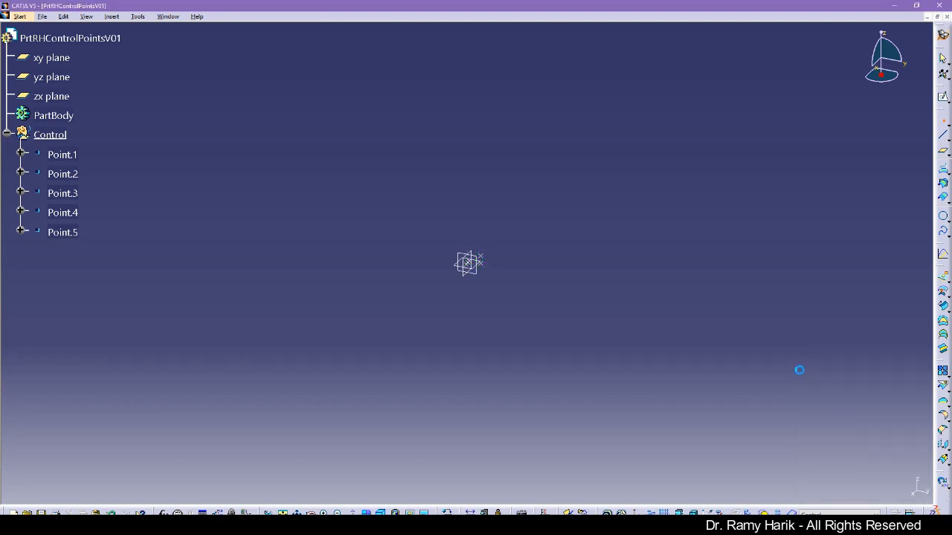
{"action": "type", "text": "1"}
{"action": "key", "text": "Tab"}
{"action": "type", "text": "6"}
{"action": "key", "text": "Tab"}
{"action": "type", "text": "0"}
{"action": "key", "text": "Return"}
Step: Create the last two coordinate points at (3, 0, 0) mm and (3, 6, 0) mm, then end point creation
{"action": "type", "text": "3"}
{"action": "key", "text": "Tab"}
{"action": "type", "text": "0"}
{"action": "key", "text": "Tab"}
{"action": "type", "text": "0"}
{"action": "key", "text": "Return"}
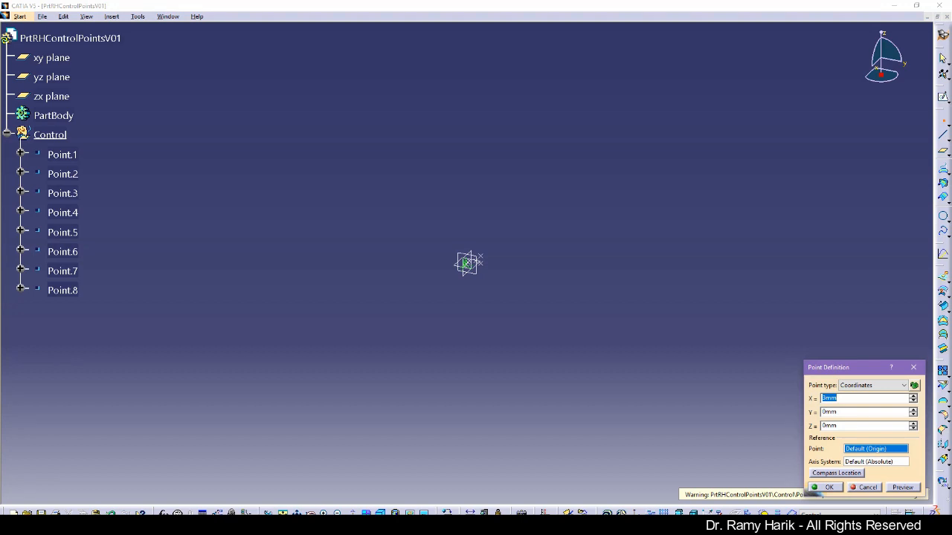
{"action": "key", "text": "Tab"}
{"action": "type", "text": "6"}
{"action": "key", "text": "Tab"}
{"action": "type", "text": "0"}
{"action": "key", "text": "Return"}
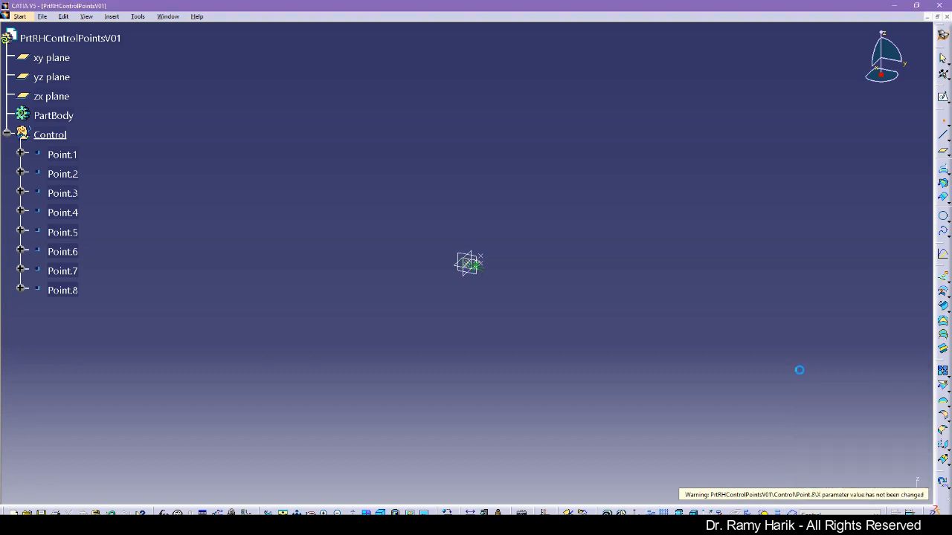
{"action": "left_click", "coordinate": [914, 367]}
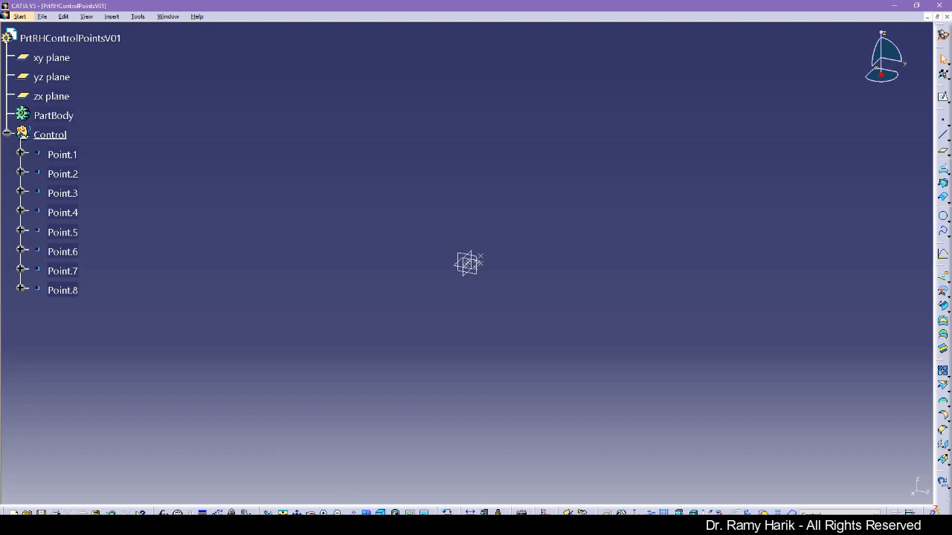
Step: Hide the xy, yz and zx reference planes
{"action": "left_click", "coordinate": [283, 513]}
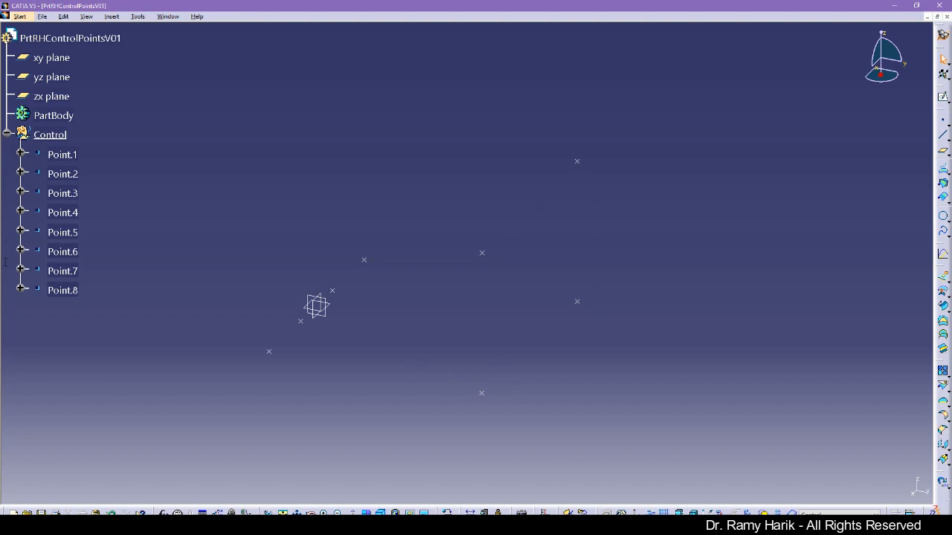
{"action": "left_click", "coordinate": [4, 311]}
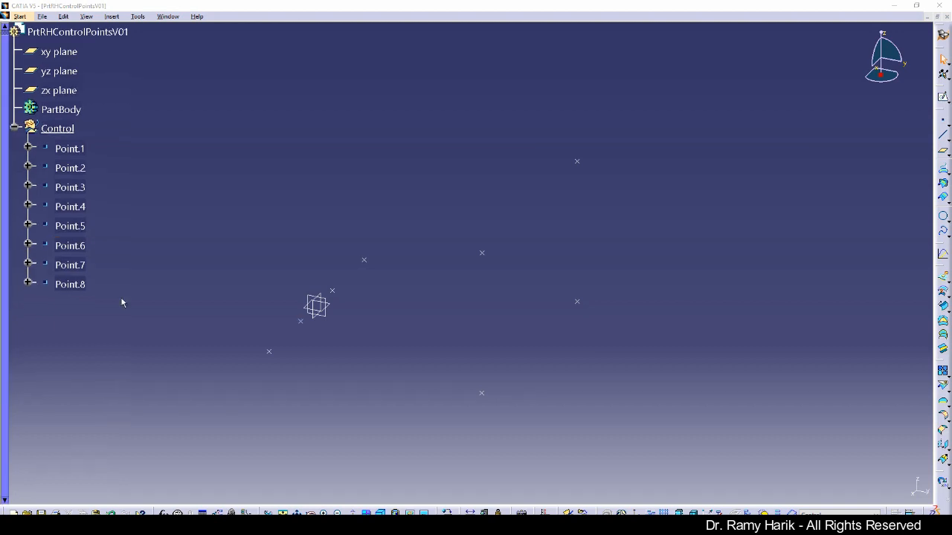
{"action": "left_click", "coordinate": [15, 142]}
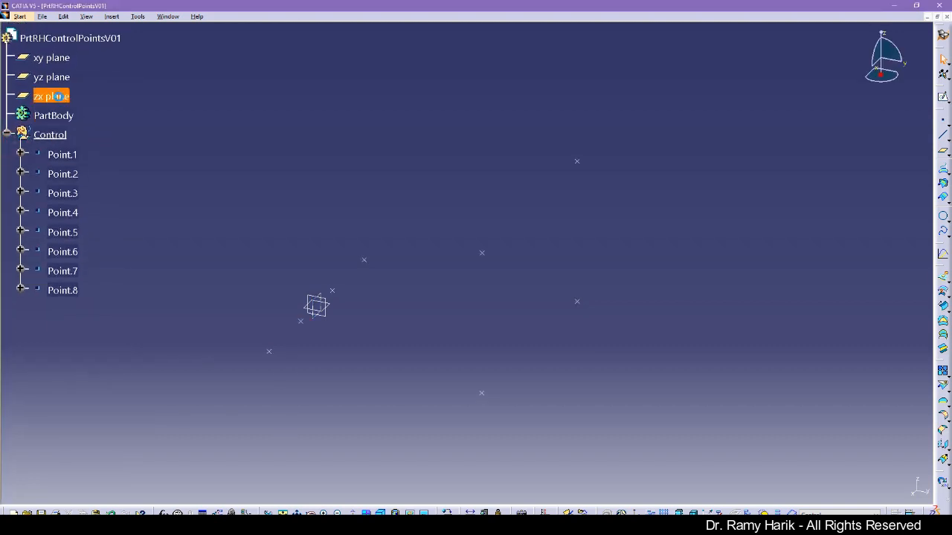
{"action": "left_click", "coordinate": [63, 58], "text": "shift"}
{"action": "right_click", "coordinate": [57, 58]}
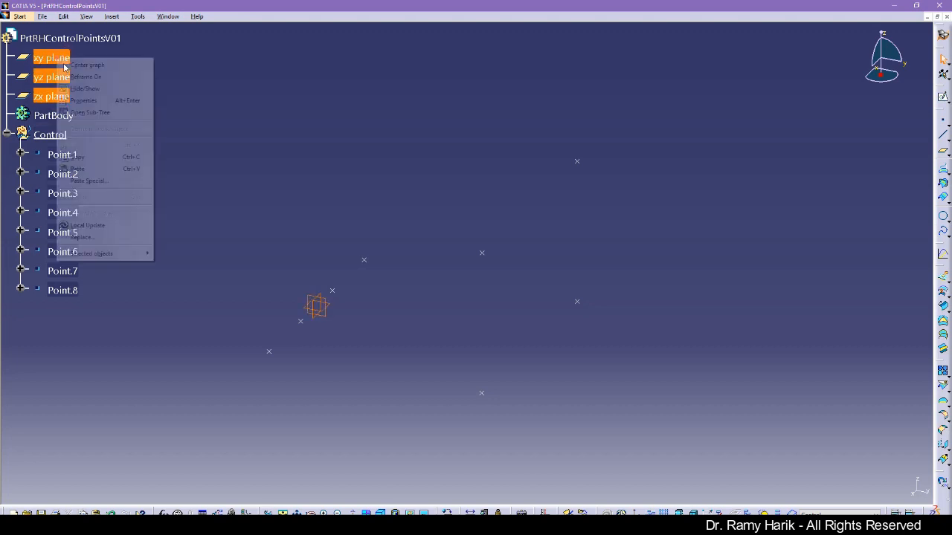
{"action": "left_click", "coordinate": [101, 89]}
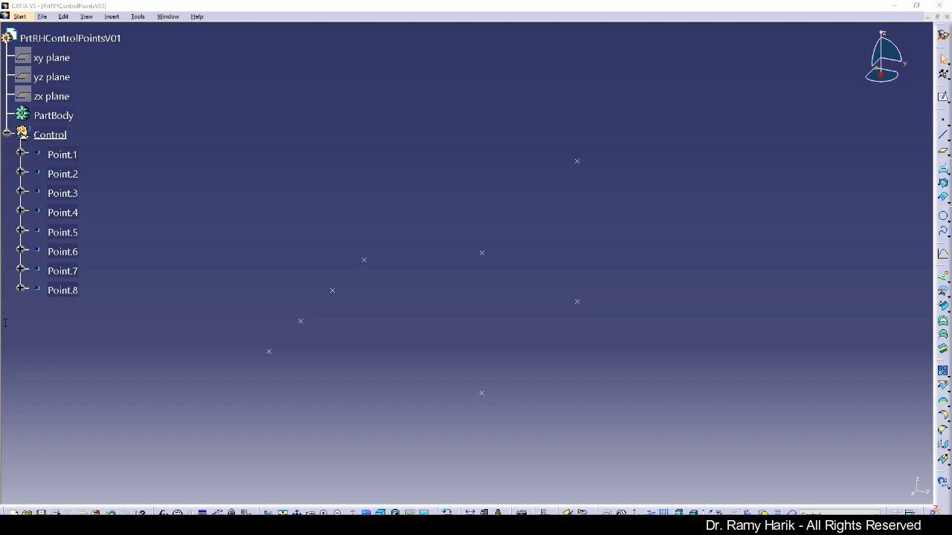
Step: Draw point-to-point lines connecting Point.7 to Point.5, Point.5 to Point.3, and Point.3 to Point.1
{"action": "left_click", "coordinate": [942, 135]}
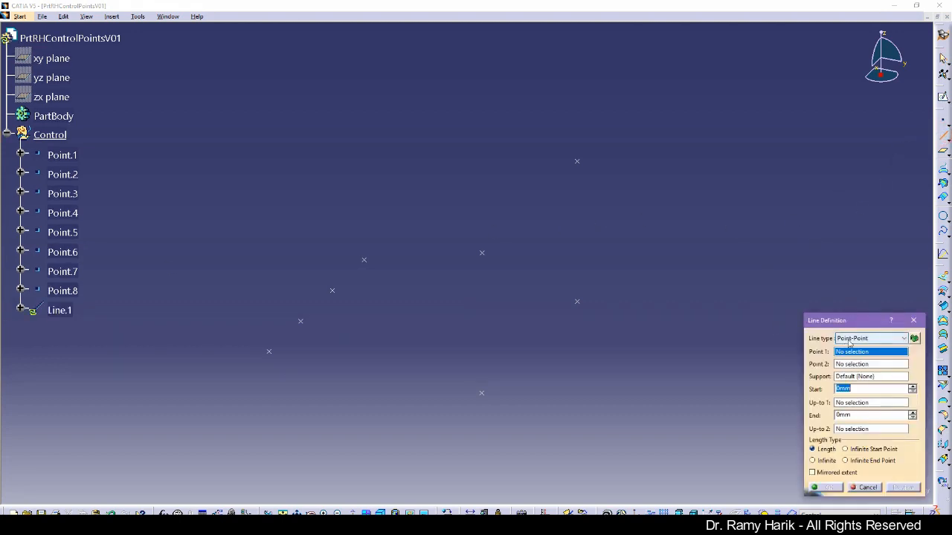
{"action": "left_click", "coordinate": [270, 352]}
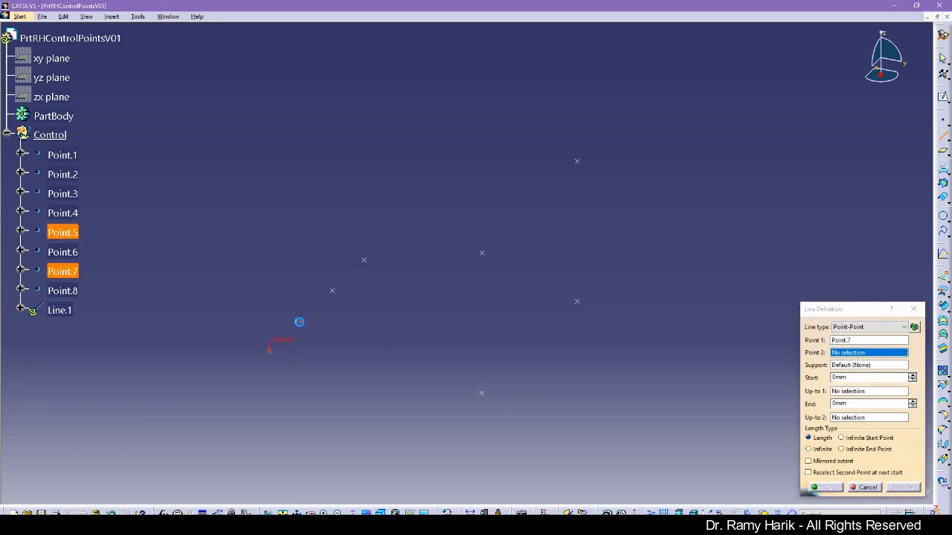
{"action": "left_click", "coordinate": [299, 322]}
{"action": "left_click", "coordinate": [828, 487]}
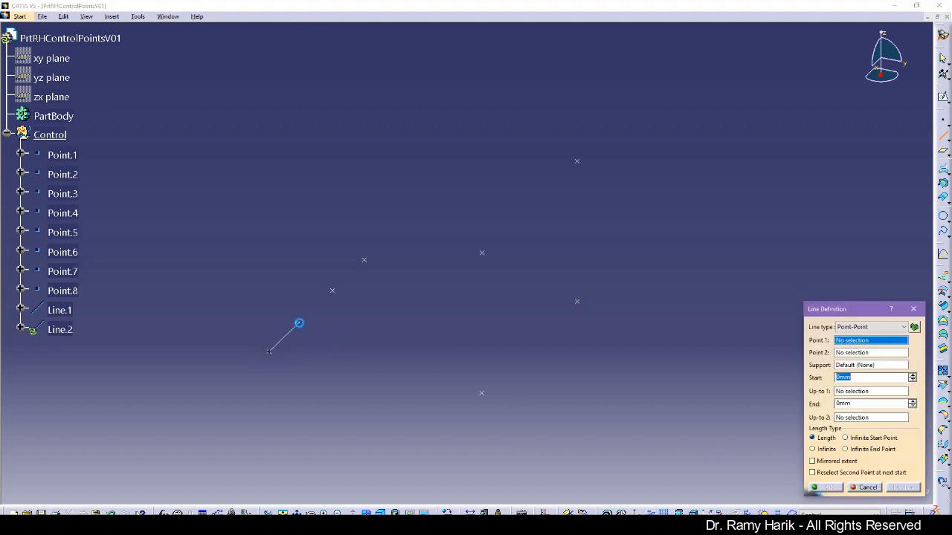
{"action": "left_click", "coordinate": [333, 290]}
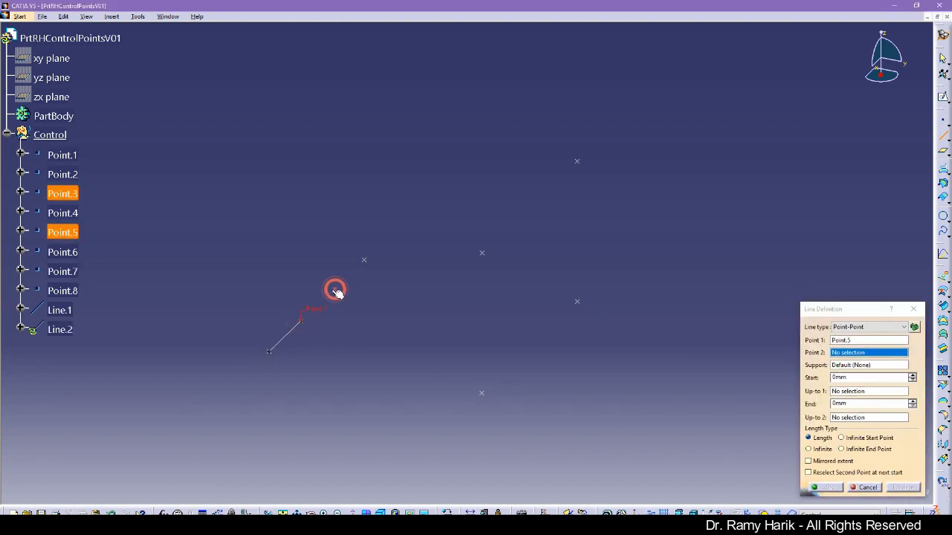
{"action": "left_click", "coordinate": [829, 487]}
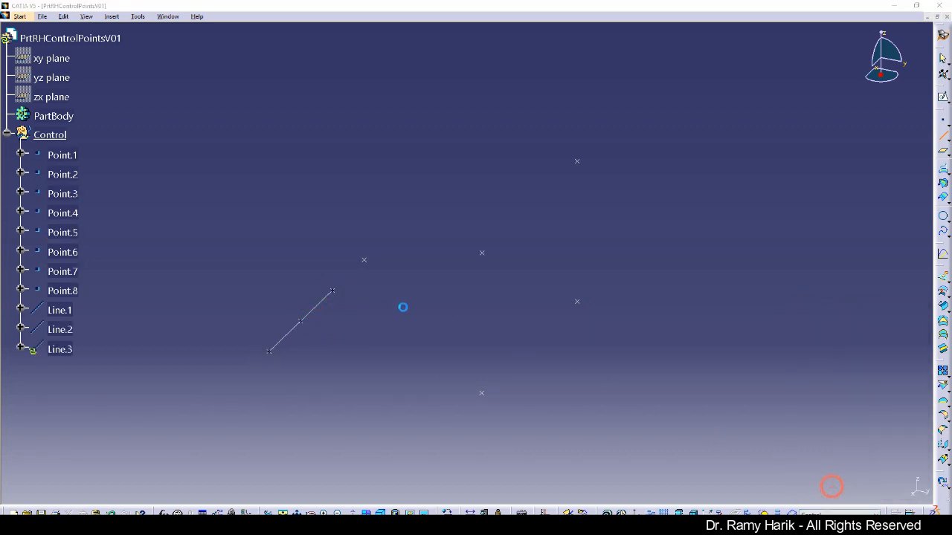
{"action": "left_click", "coordinate": [332, 292]}
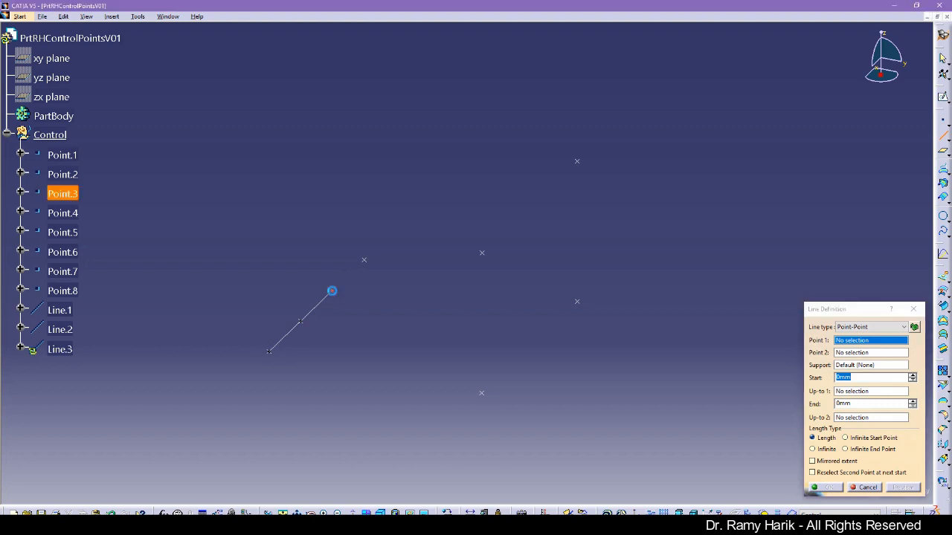
{"action": "left_click", "coordinate": [363, 260]}
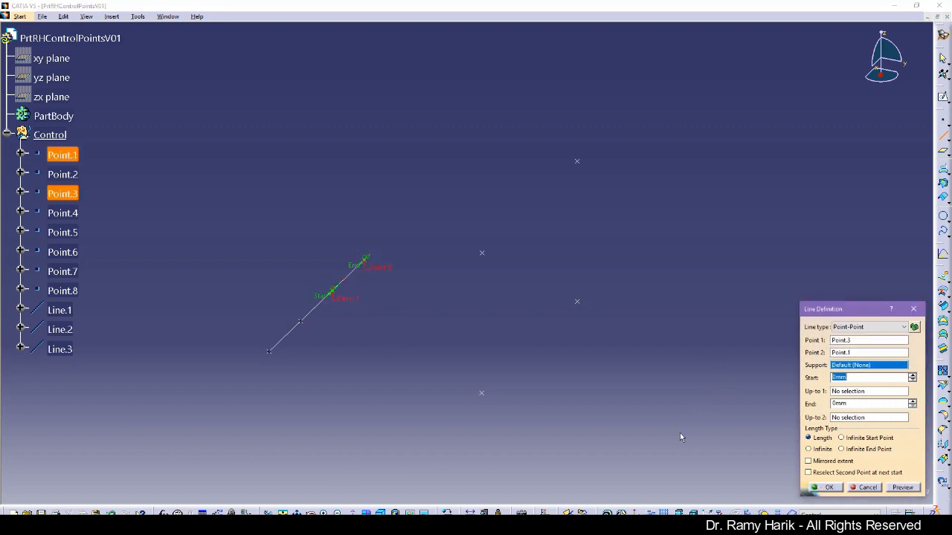
{"action": "left_click", "coordinate": [829, 488]}
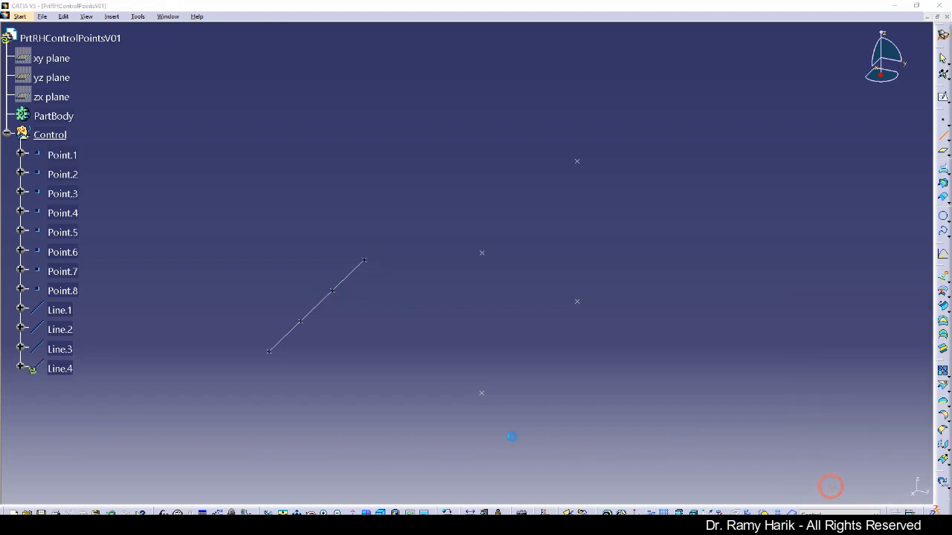
Step: Draw point-to-point lines connecting Point.8 to Point.6, Point.6 to Point.4, and Point.4 to Point.2
{"action": "left_click", "coordinate": [482, 393]}
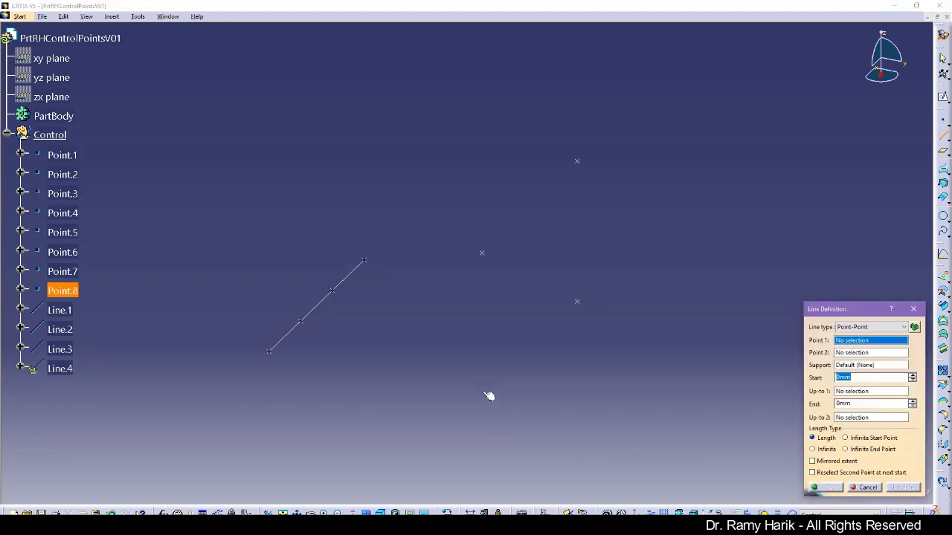
{"action": "left_click", "coordinate": [482, 255]}
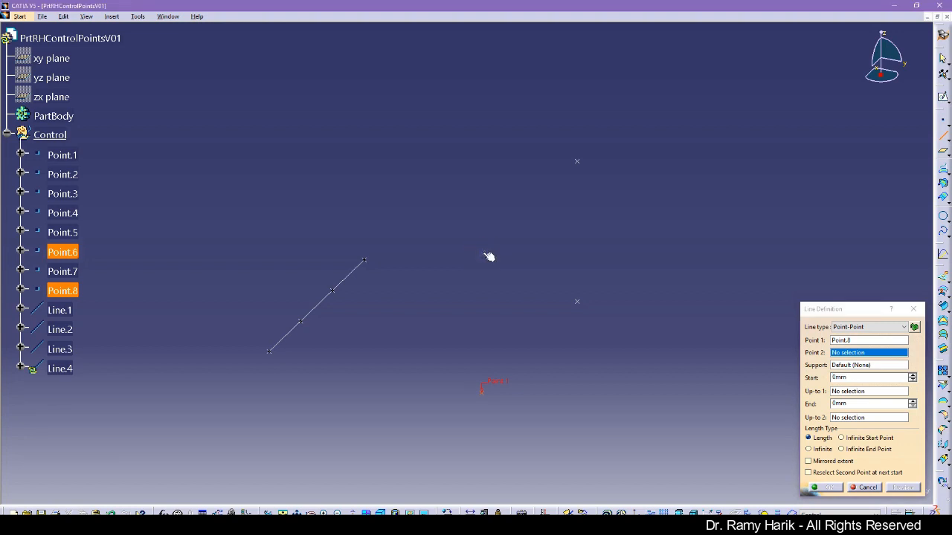
{"action": "left_click", "coordinate": [482, 253]}
{"action": "left_click", "coordinate": [827, 487]}
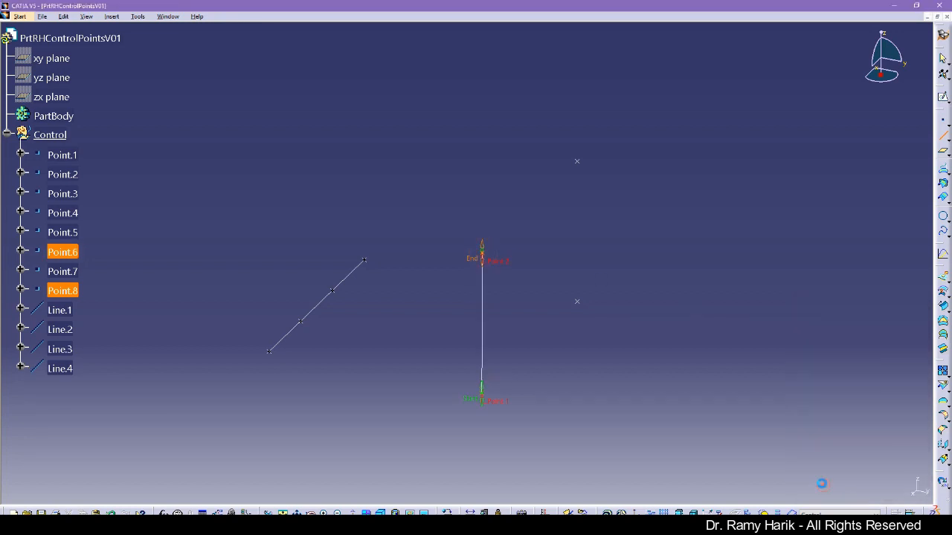
{"action": "left_click", "coordinate": [482, 253]}
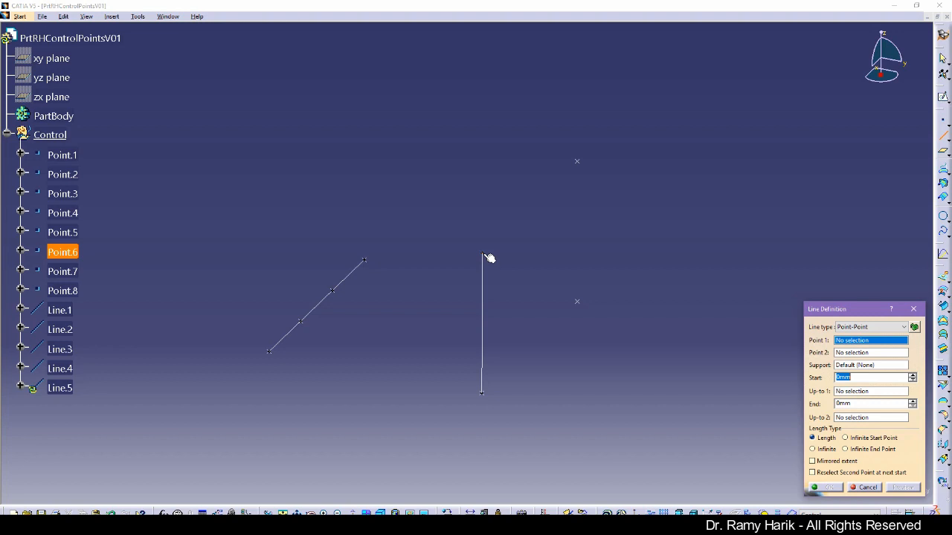
{"action": "left_click", "coordinate": [577, 161]}
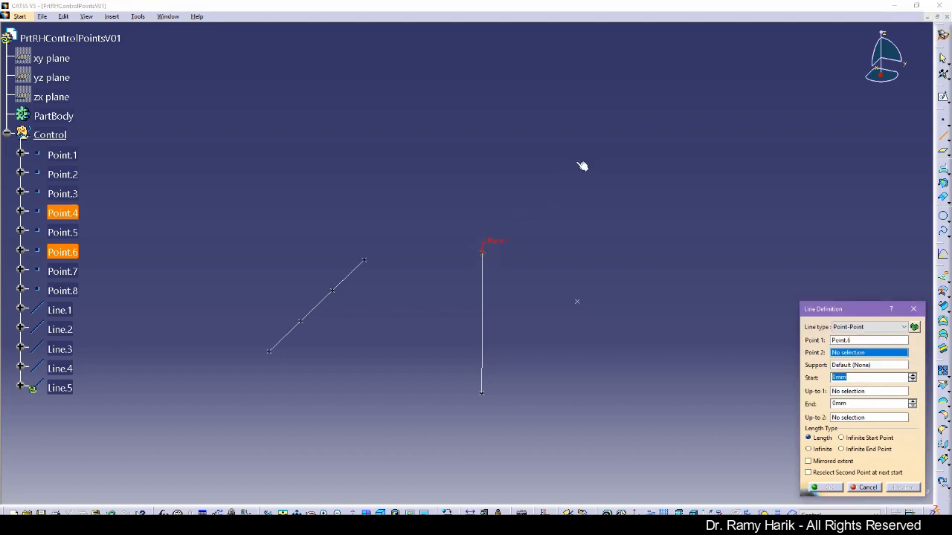
{"action": "left_click", "coordinate": [829, 487]}
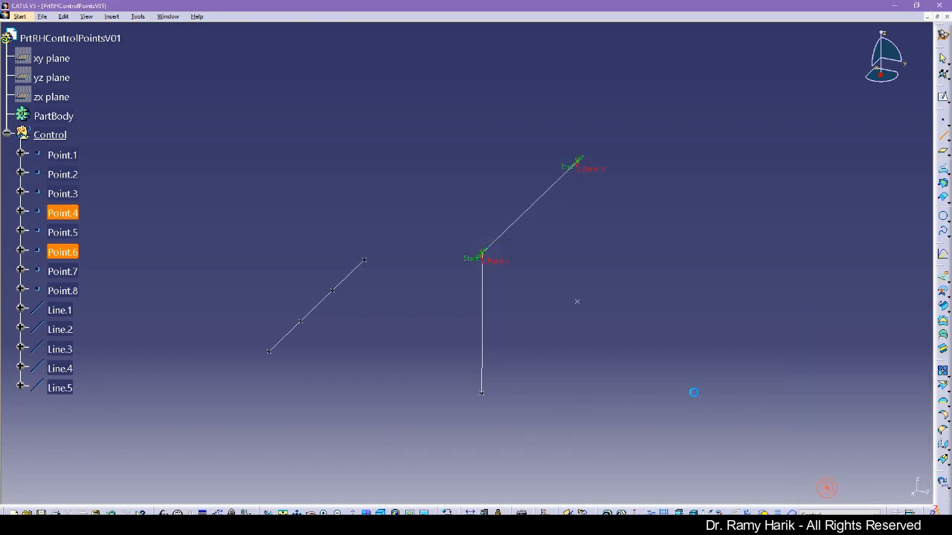
{"action": "left_click", "coordinate": [579, 161]}
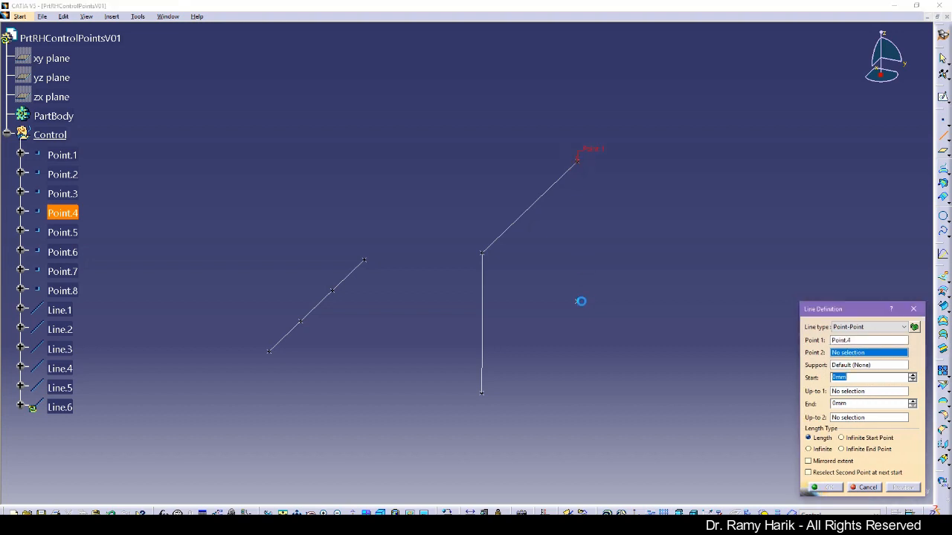
{"action": "left_click", "coordinate": [577, 305]}
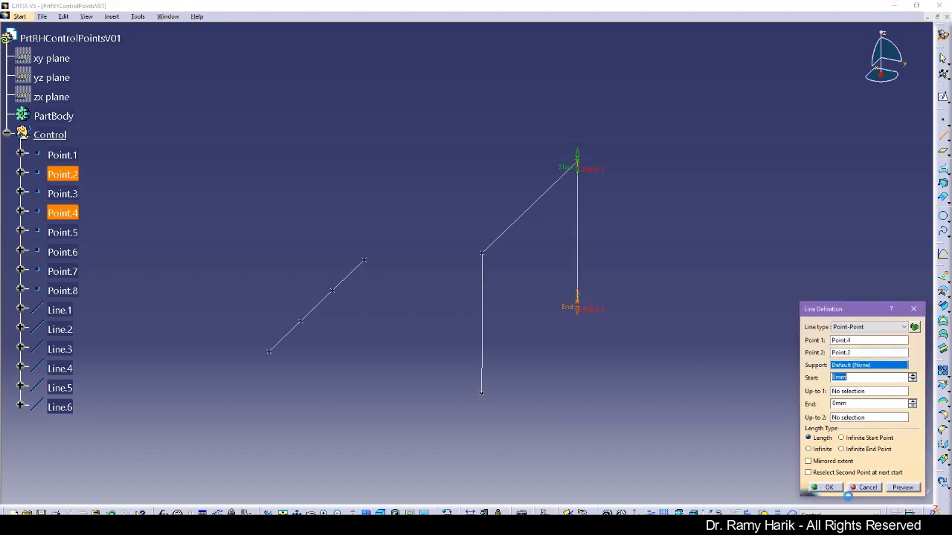
{"action": "left_click", "coordinate": [830, 487]}
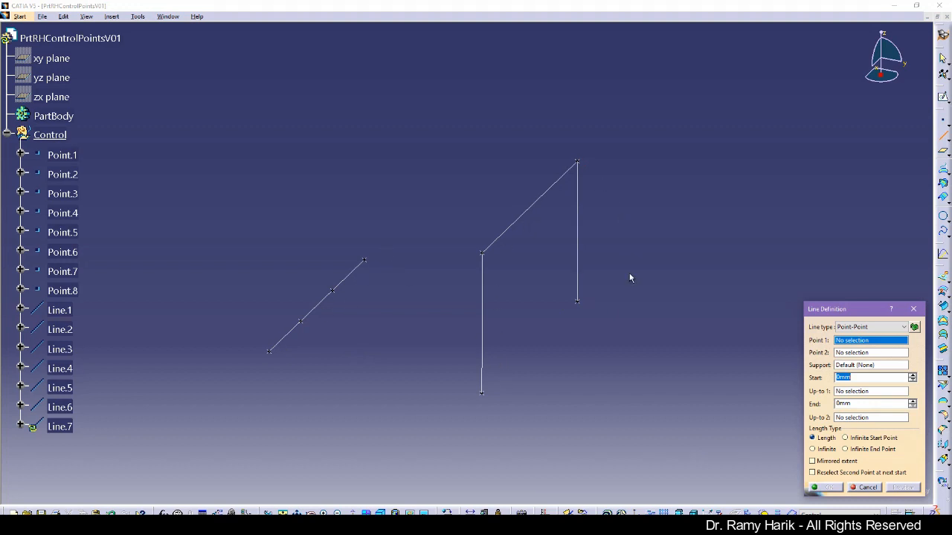
Step: Draw a point-to-point line joining Point.7 to Point.8
{"action": "left_click", "coordinate": [269, 351]}
{"action": "left_click", "coordinate": [482, 393]}
{"action": "left_click", "coordinate": [828, 488]}
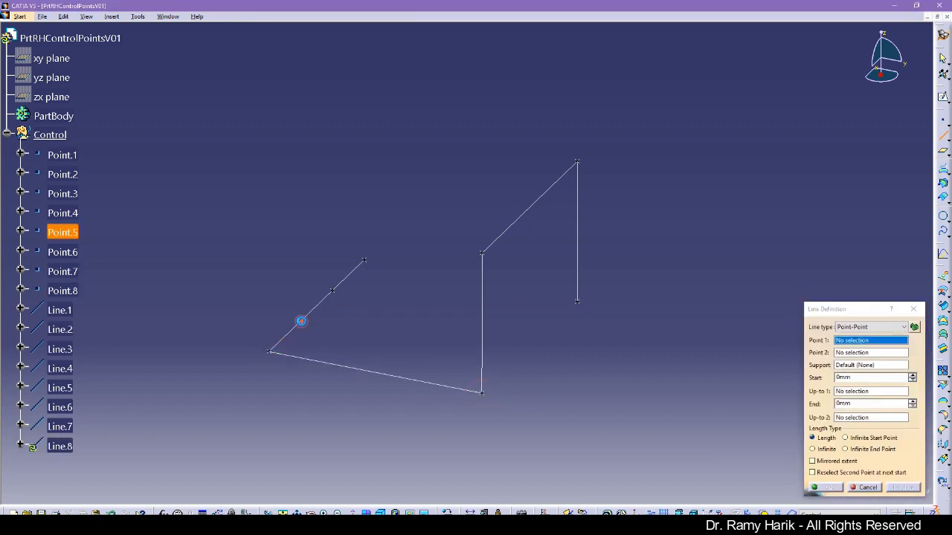
Step: Draw point-to-point lines connecting Point.5 to Point.6, Point.3 to Point.4, and Point.1 to Point.2
{"action": "left_click", "coordinate": [301, 322]}
{"action": "left_click", "coordinate": [502, 258]}
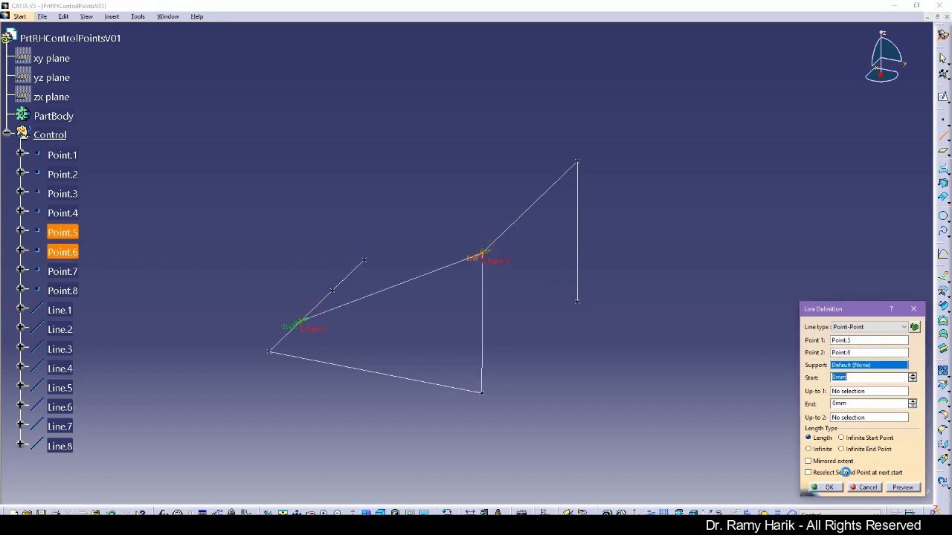
{"action": "left_click", "coordinate": [825, 487]}
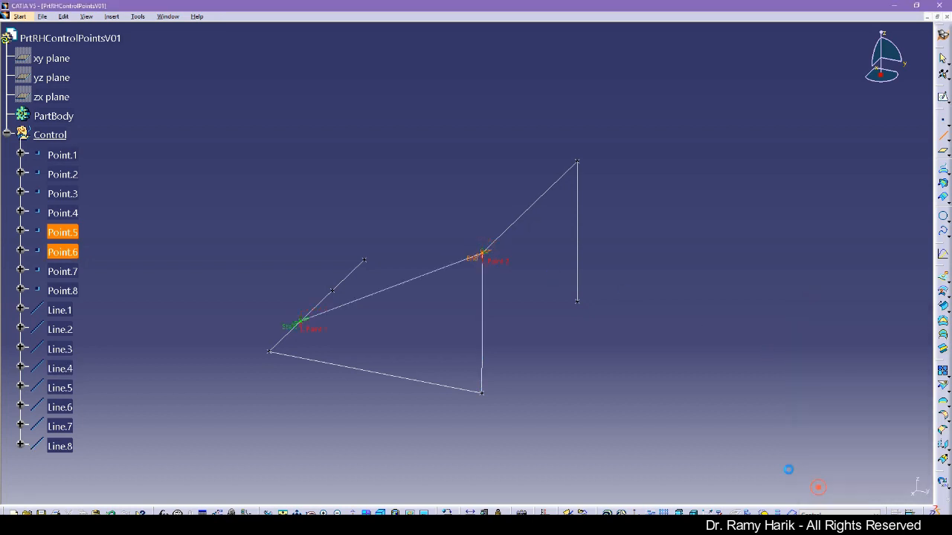
{"action": "left_click", "coordinate": [331, 290]}
{"action": "left_click", "coordinate": [577, 160]}
{"action": "left_click", "coordinate": [825, 487]}
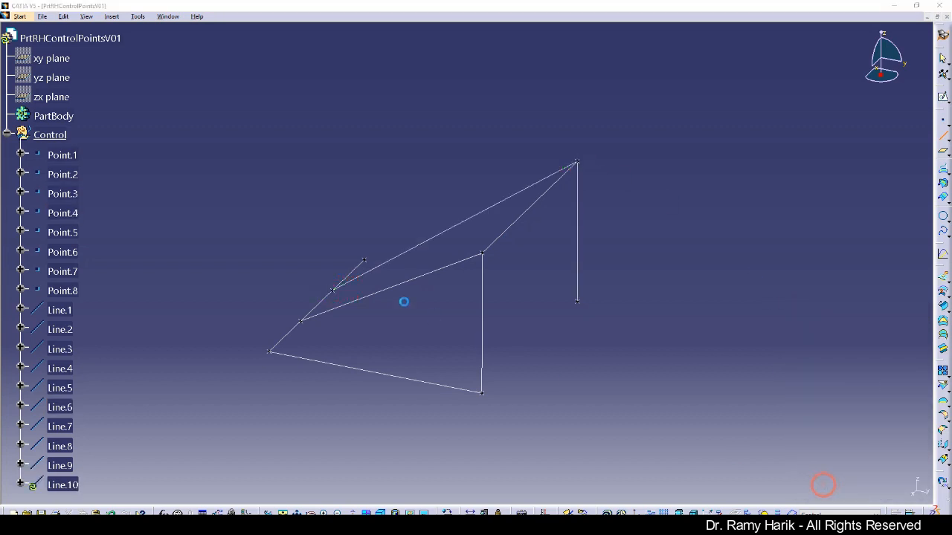
{"action": "left_click", "coordinate": [364, 258]}
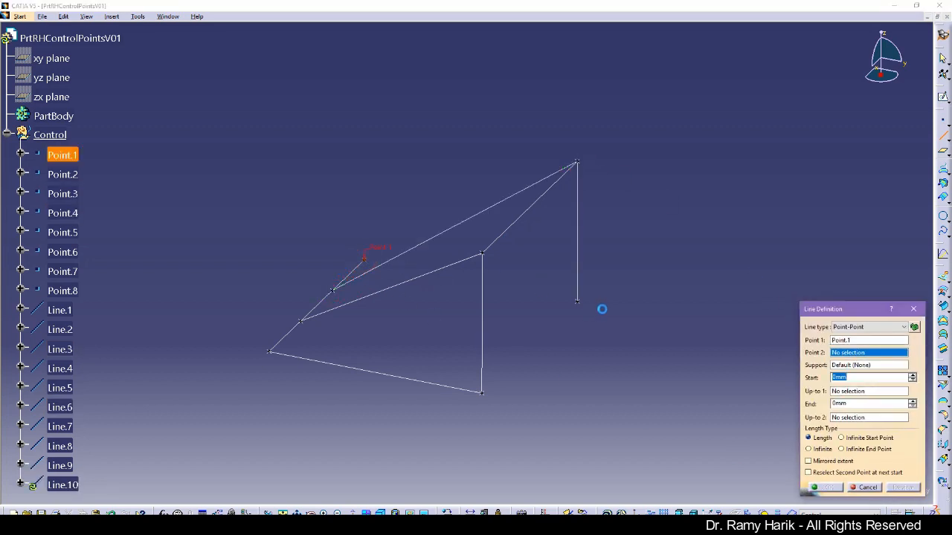
{"action": "left_click", "coordinate": [577, 301]}
{"action": "left_click", "coordinate": [835, 489]}
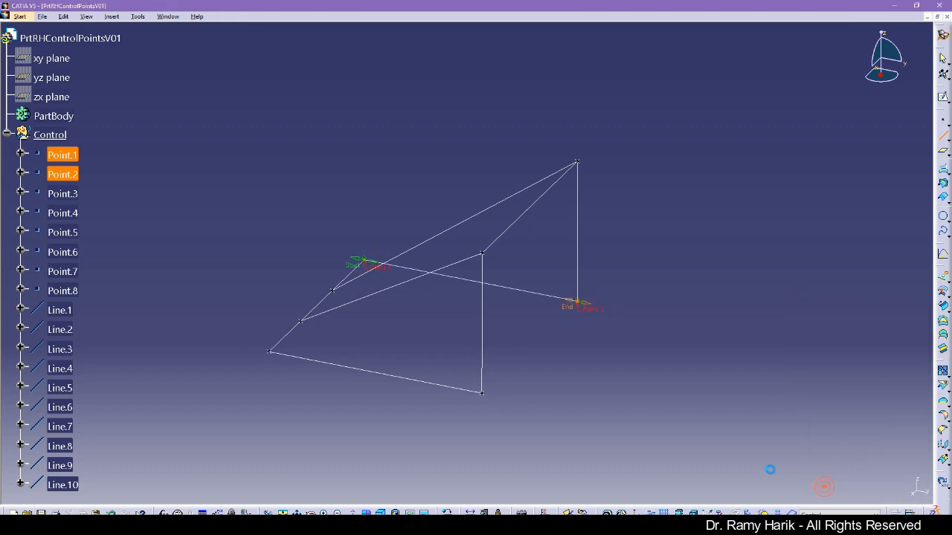
{"action": "left_click", "coordinate": [864, 487]}
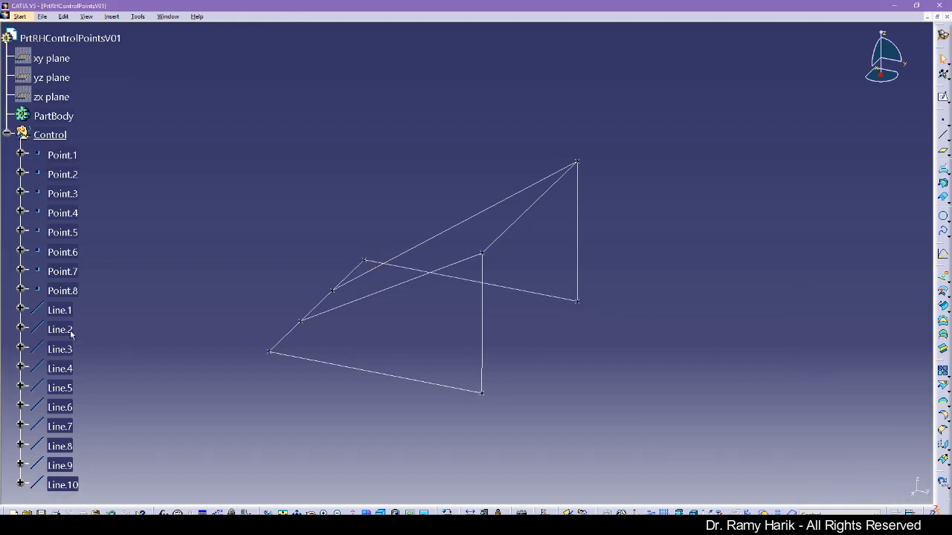
Step: Set the graphic properties of Line.1 through Line.6 to dark green with a 1 mm line thickness
{"action": "left_click", "coordinate": [6, 268]}
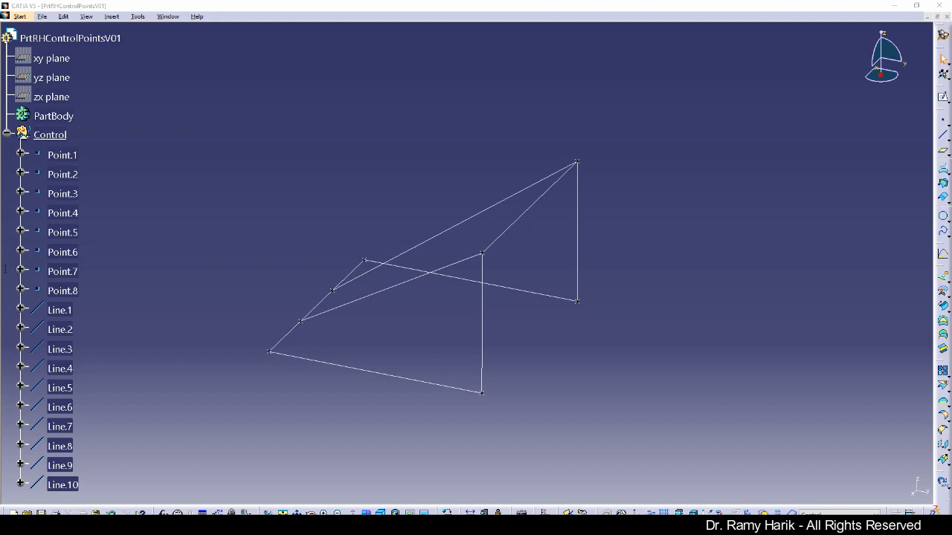
{"action": "left_click", "coordinate": [290, 333]}
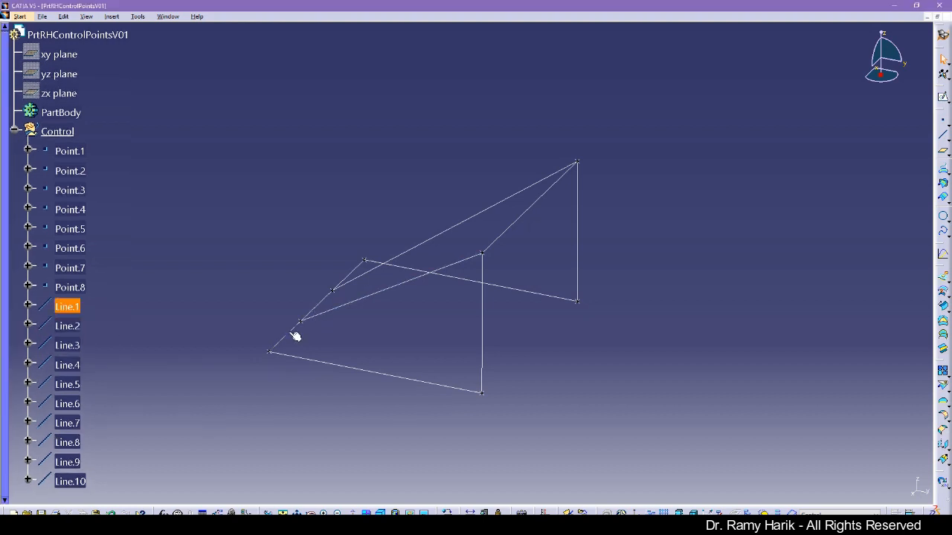
{"action": "left_click", "coordinate": [319, 304], "text": "ctrl"}
{"action": "left_click", "coordinate": [344, 278], "text": "ctrl"}
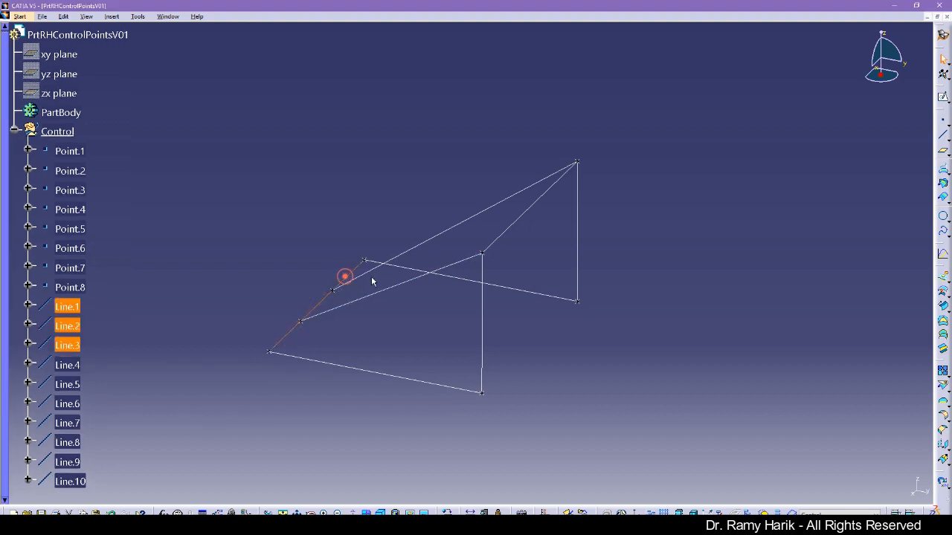
{"action": "left_click", "coordinate": [482, 339], "text": "ctrl"}
{"action": "left_click", "coordinate": [512, 235], "text": "ctrl"}
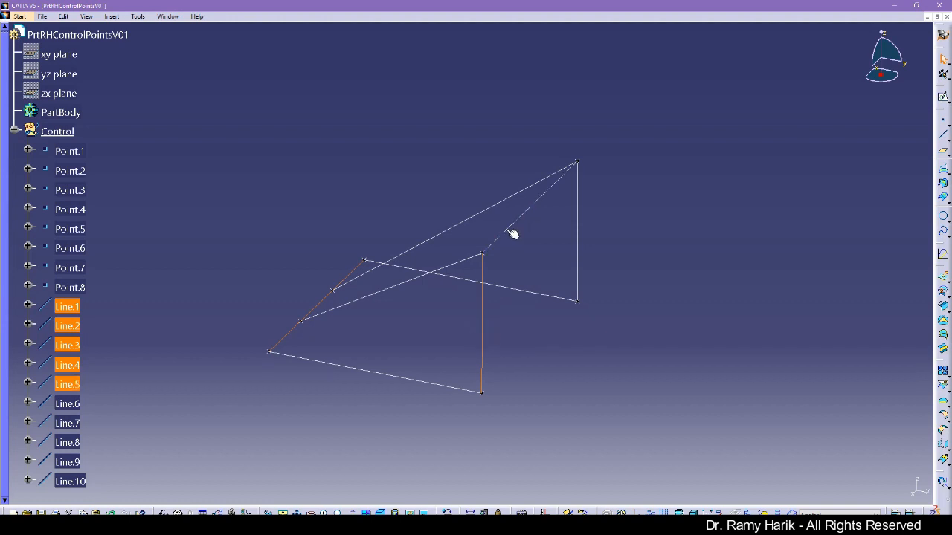
{"action": "left_click", "coordinate": [577, 230], "text": "ctrl"}
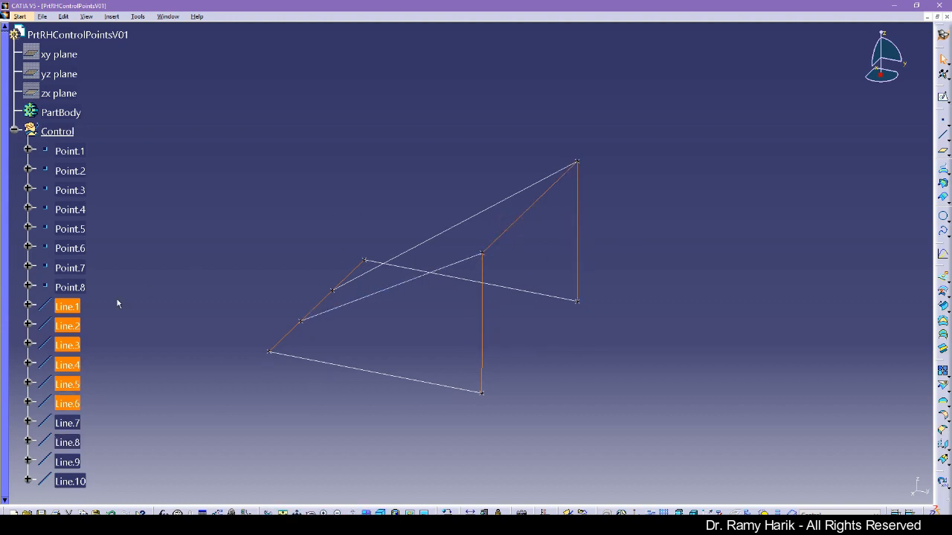
{"action": "right_click", "coordinate": [67, 307]}
{"action": "left_click", "coordinate": [101, 350]}
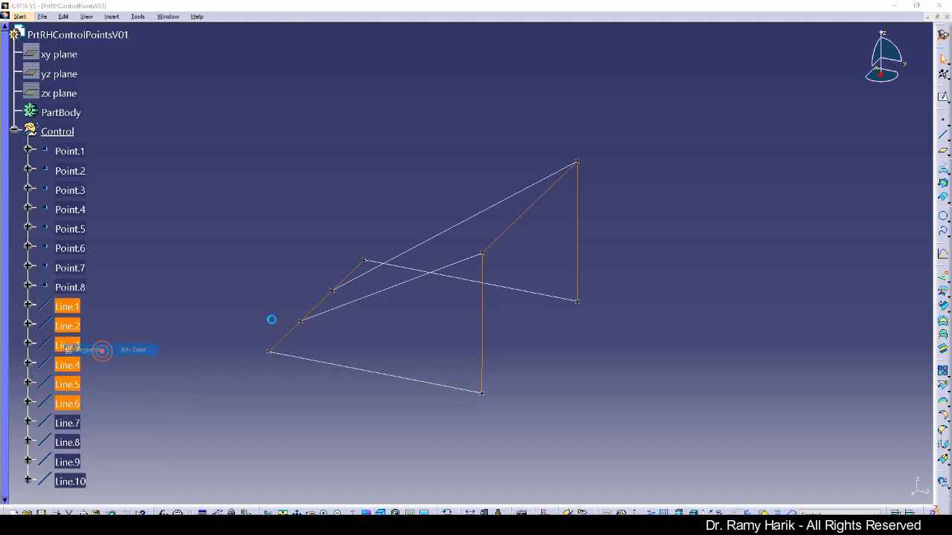
{"action": "left_click", "coordinate": [790, 238]}
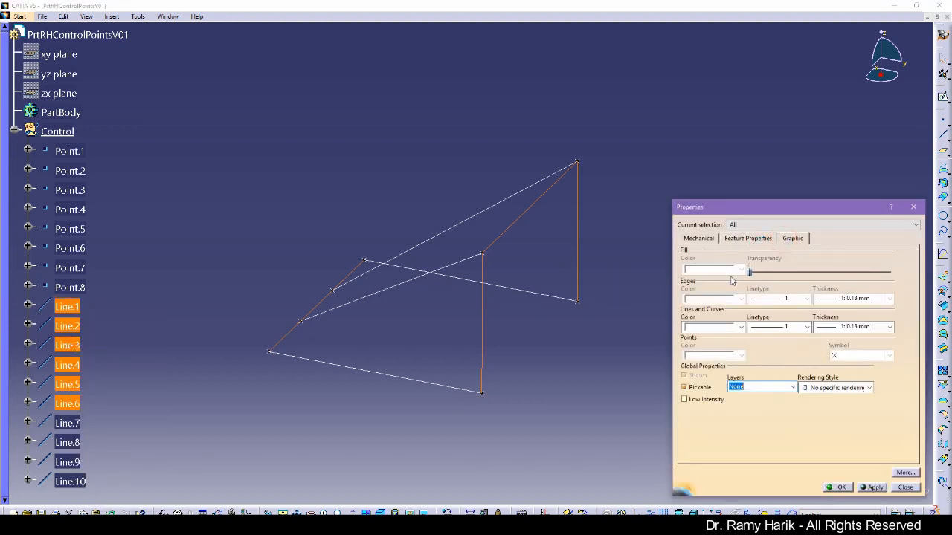
{"action": "left_click", "coordinate": [726, 326]}
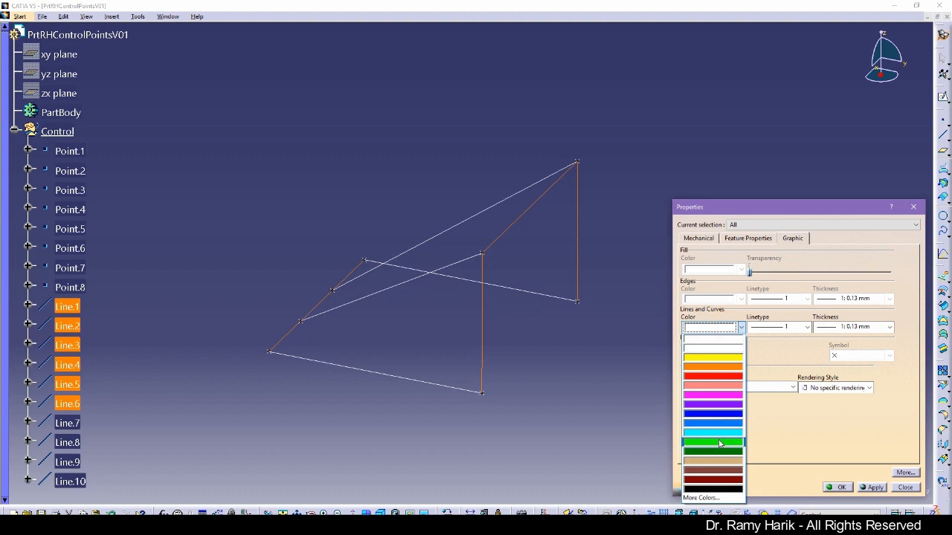
{"action": "left_click", "coordinate": [719, 452]}
{"action": "left_click", "coordinate": [888, 327]}
{"action": "left_click", "coordinate": [834, 365]}
{"action": "left_click", "coordinate": [872, 487]}
{"action": "left_click", "coordinate": [837, 487]}
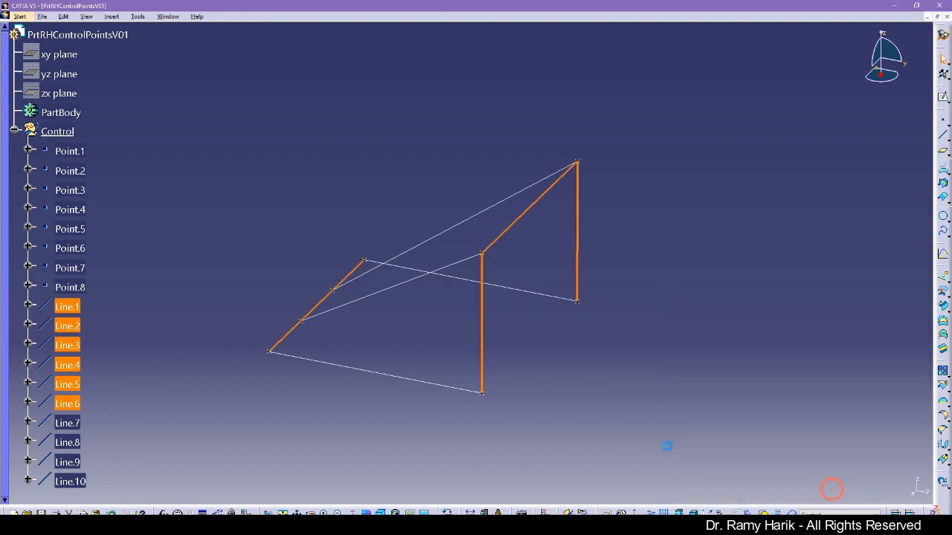
{"action": "left_click", "coordinate": [659, 446]}
Step: Set the graphic properties of Line.7 through Line.10 to red with a heavier line thickness
{"action": "left_click", "coordinate": [366, 371]}
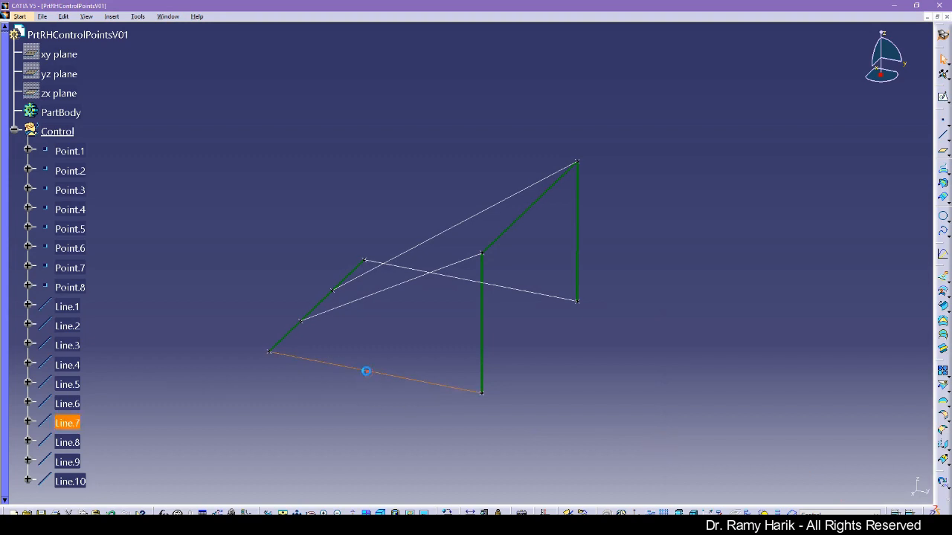
{"action": "left_click", "coordinate": [370, 294], "text": "ctrl"}
{"action": "left_click", "coordinate": [439, 235], "text": "ctrl"}
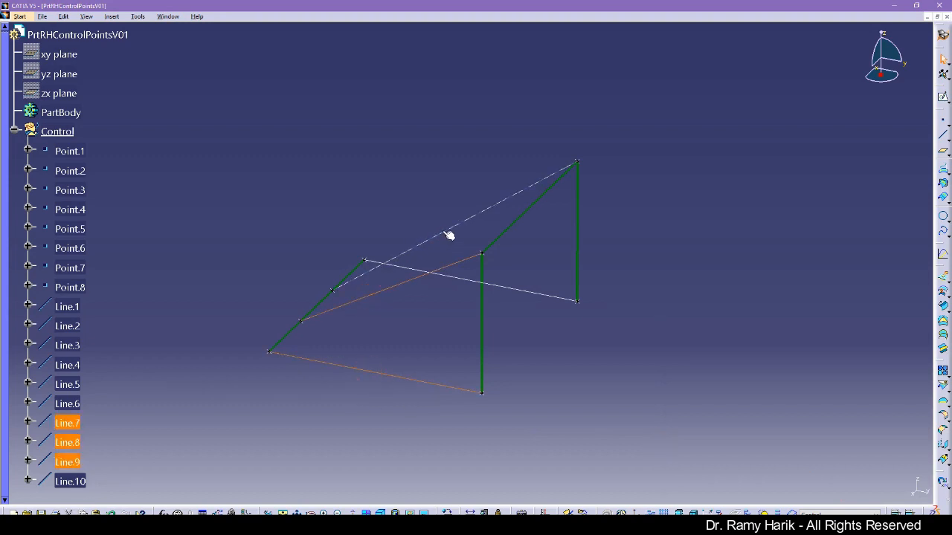
{"action": "left_click", "coordinate": [540, 294], "text": "ctrl"}
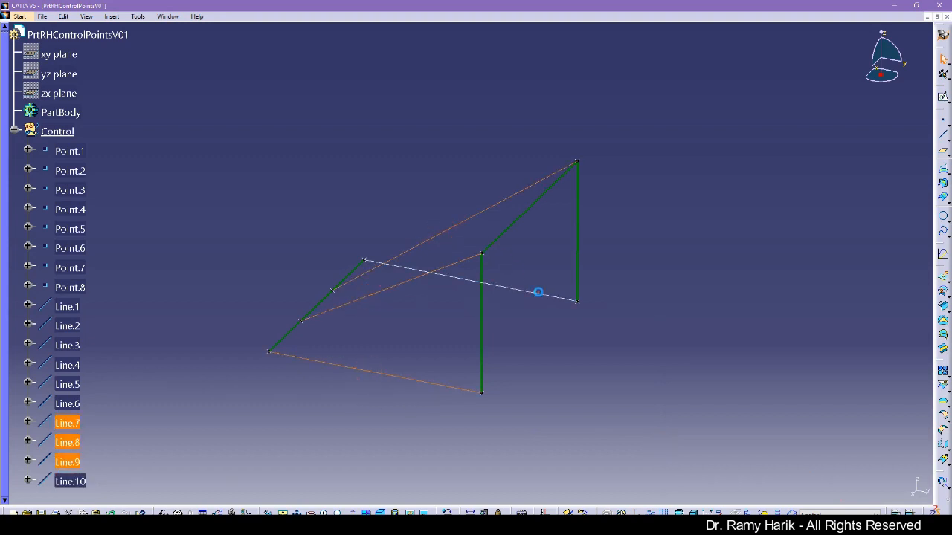
{"action": "right_click", "coordinate": [74, 425]}
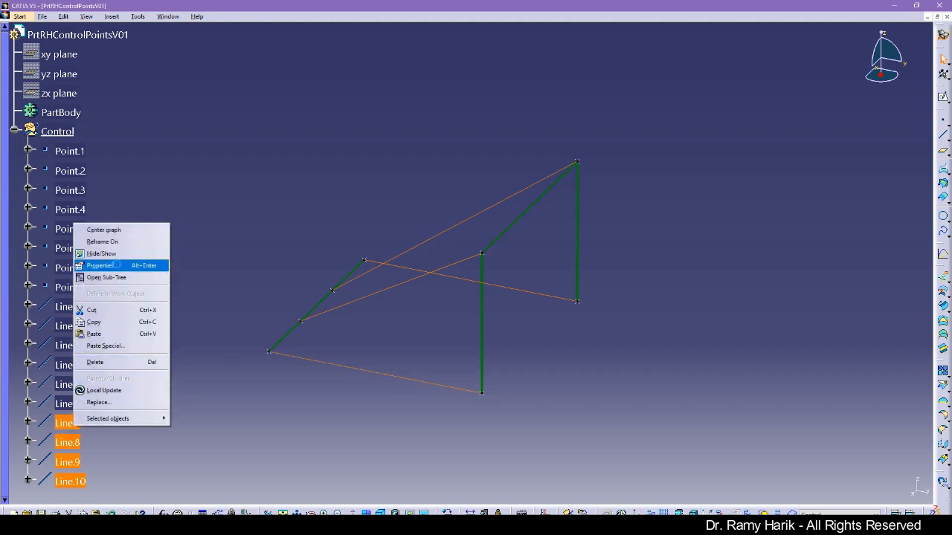
{"action": "left_click", "coordinate": [104, 265]}
{"action": "left_click", "coordinate": [740, 327]}
{"action": "left_click", "coordinate": [717, 372]}
{"action": "left_click", "coordinate": [831, 327]}
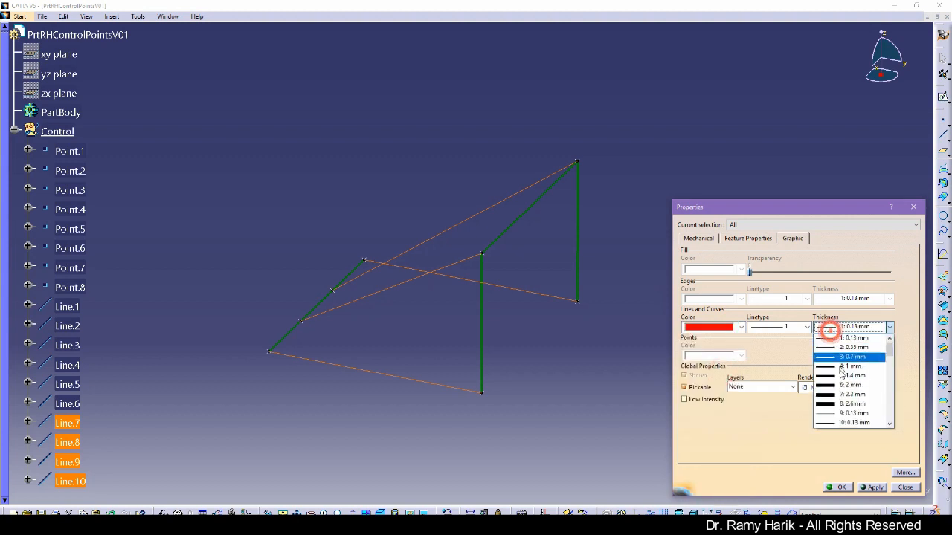
{"action": "left_click", "coordinate": [826, 382]}
{"action": "left_click", "coordinate": [871, 487]}
{"action": "left_click", "coordinate": [836, 487]}
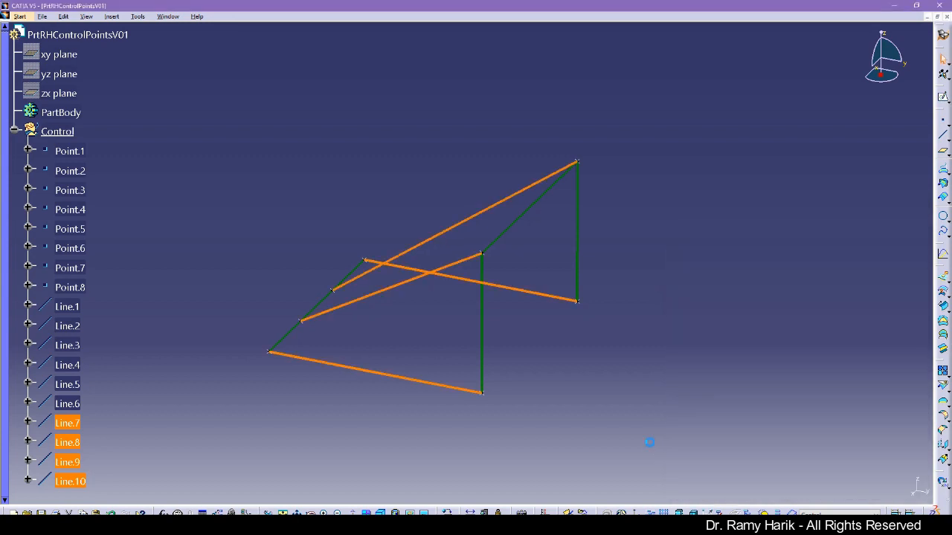
{"action": "left_click", "coordinate": [650, 442]}
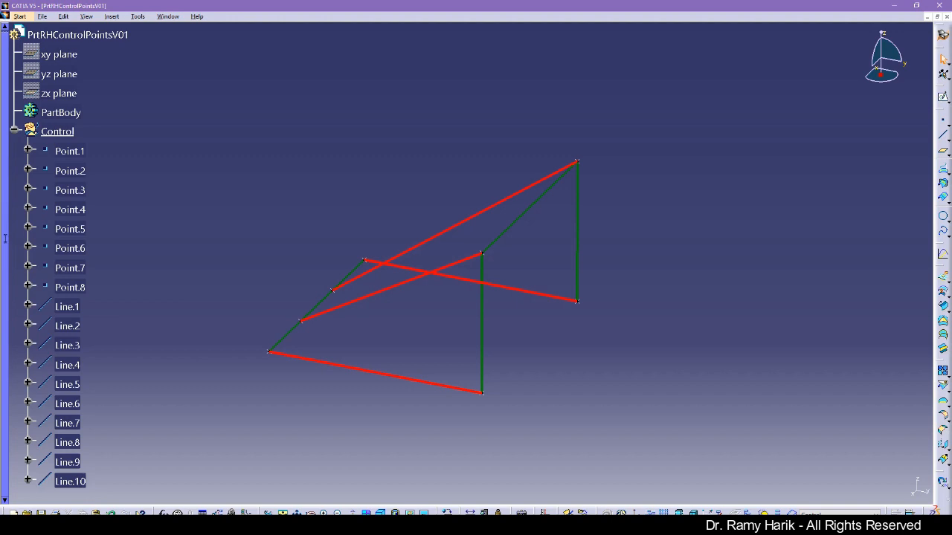
Step: Make PartBody the in-work object and collapse the Control geometrical set in the tree
{"action": "left_click", "coordinate": [5, 273]}
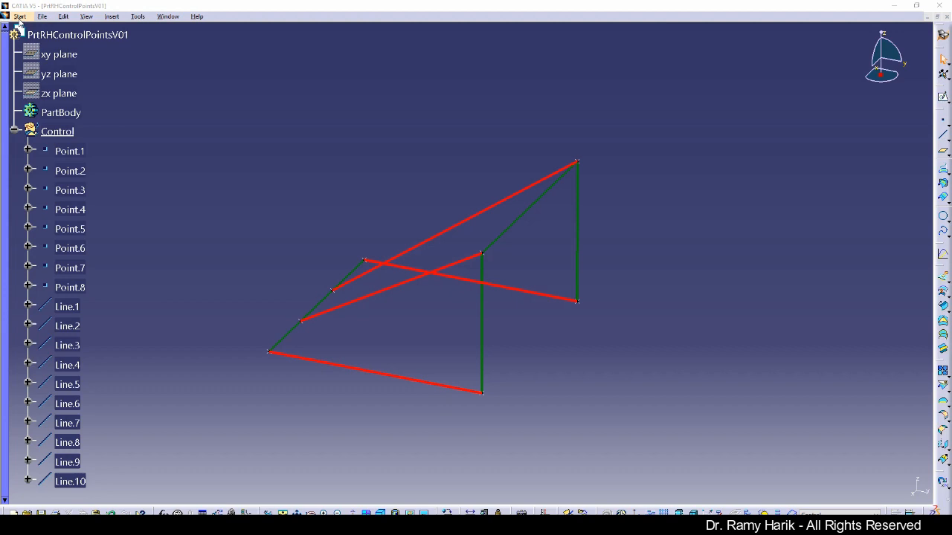
{"action": "right_click", "coordinate": [55, 112]}
{"action": "left_click", "coordinate": [104, 182]}
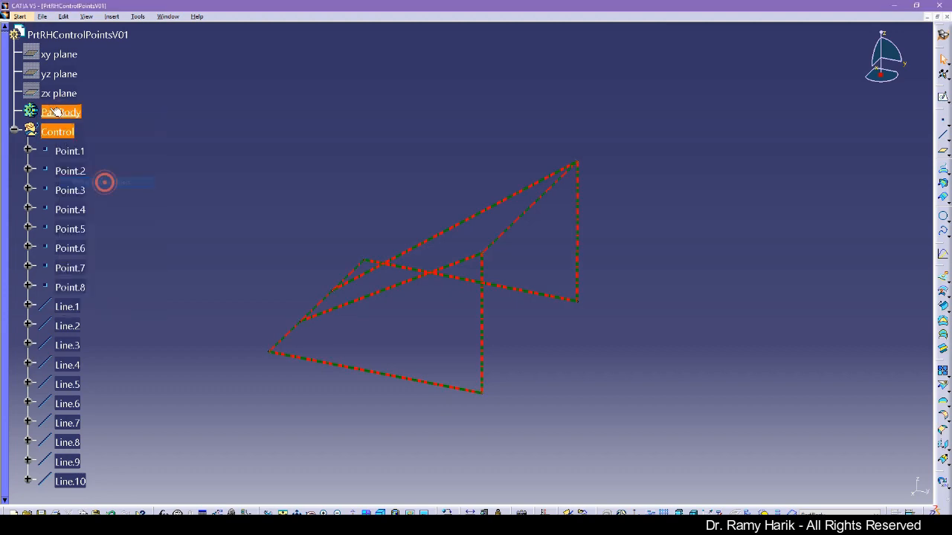
{"action": "left_click", "coordinate": [14, 130]}
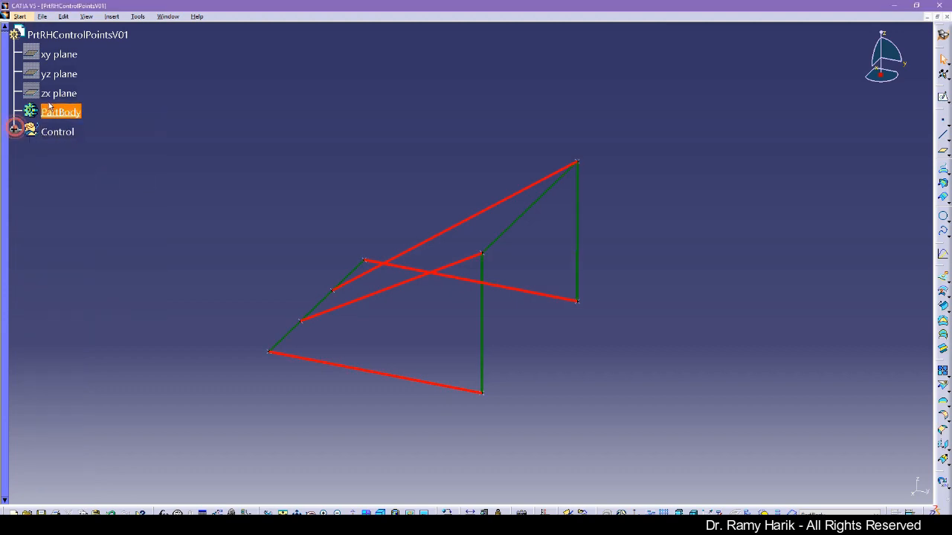
Step: Switch to the FreeStyle workbench and move the Tools Dashboard clear of the line network
{"action": "left_click", "coordinate": [20, 17]}
{"action": "mouse_move", "coordinate": [44, 52]}
{"action": "left_click", "coordinate": [178, 53]}
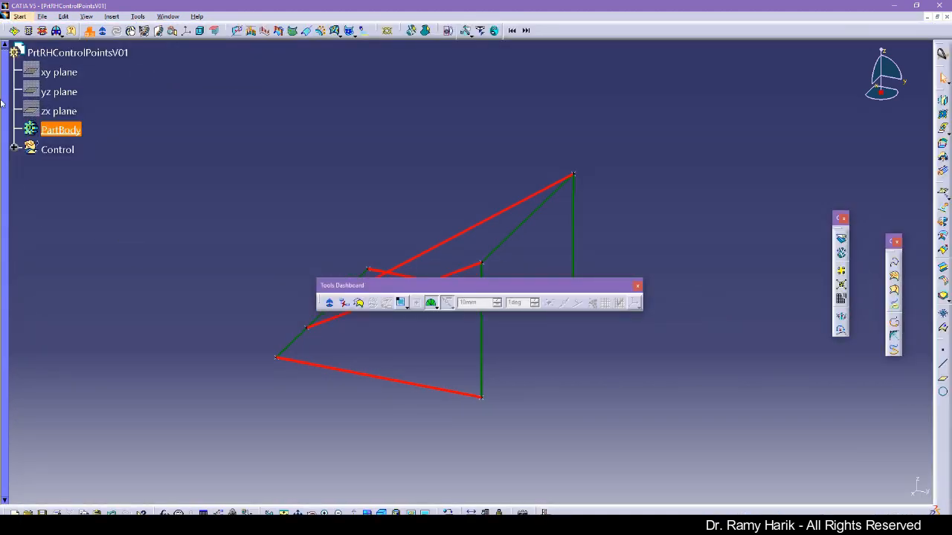
{"action": "left_click", "coordinate": [21, 16]}
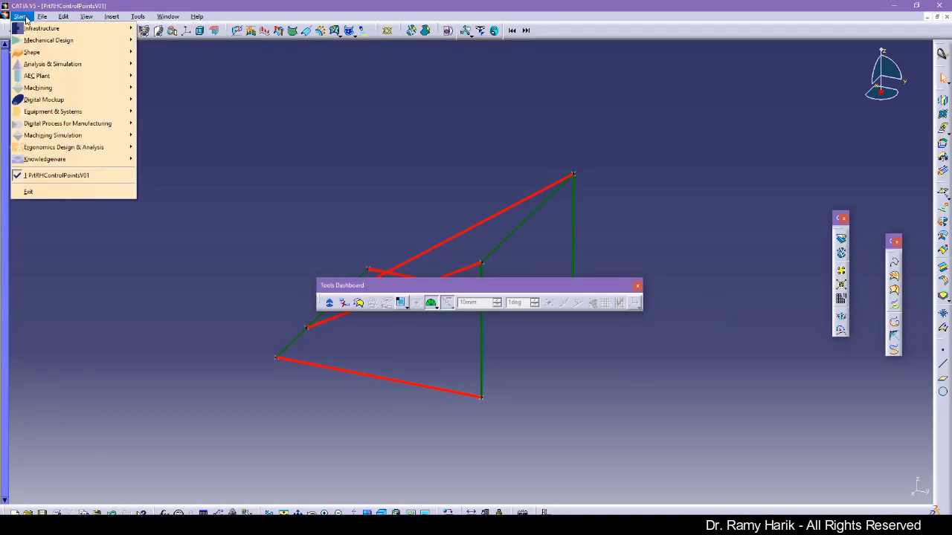
{"action": "mouse_move", "coordinate": [37, 52]}
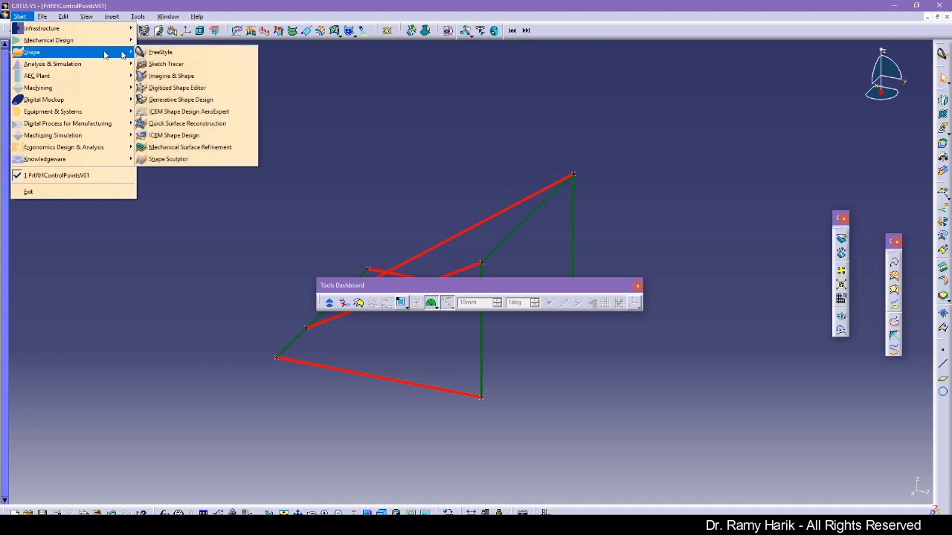
{"action": "left_click", "coordinate": [573, 289]}
{"action": "left_click_drag", "start_coordinate": [570, 276], "coordinate": [719, 86]}
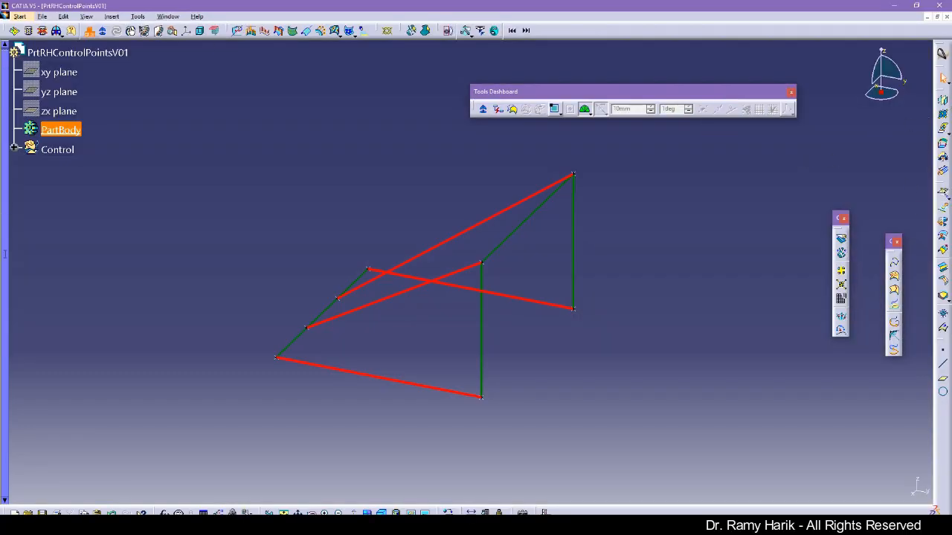
Step: Create a planar patch using Point.1 and Point.8 as its diagonally opposite corners, with the planar direction projection
{"action": "left_click", "coordinate": [5, 288]}
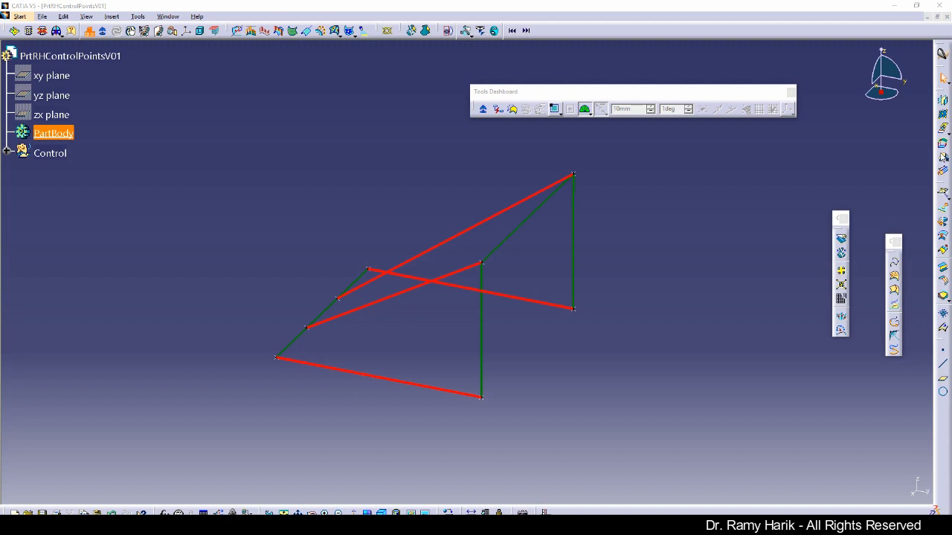
{"action": "left_click", "coordinate": [942, 194]}
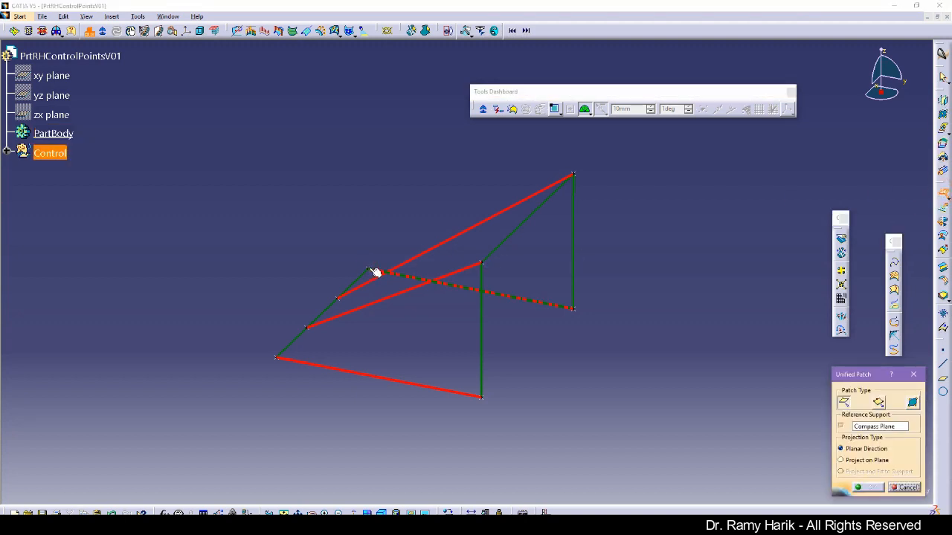
{"action": "left_click", "coordinate": [366, 268]}
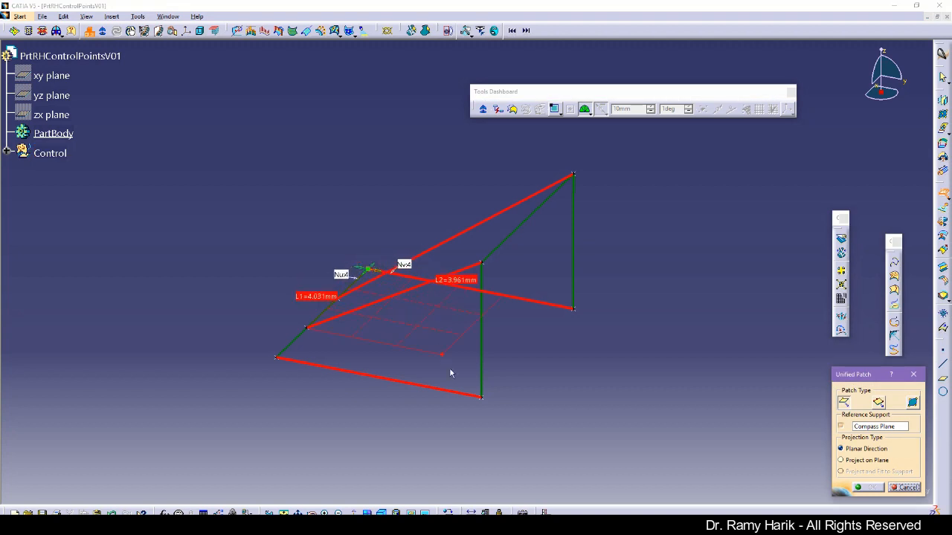
{"action": "left_click", "coordinate": [482, 396]}
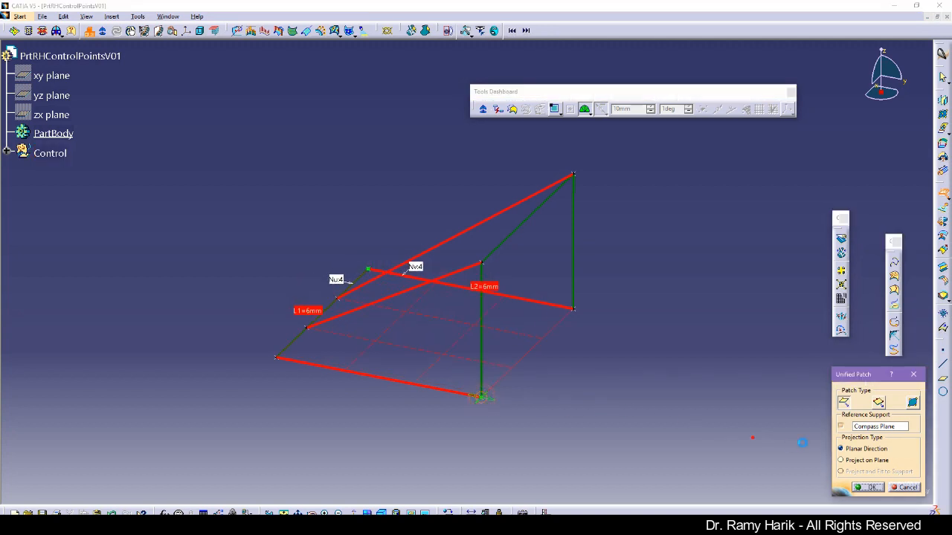
{"action": "left_click", "coordinate": [868, 488]}
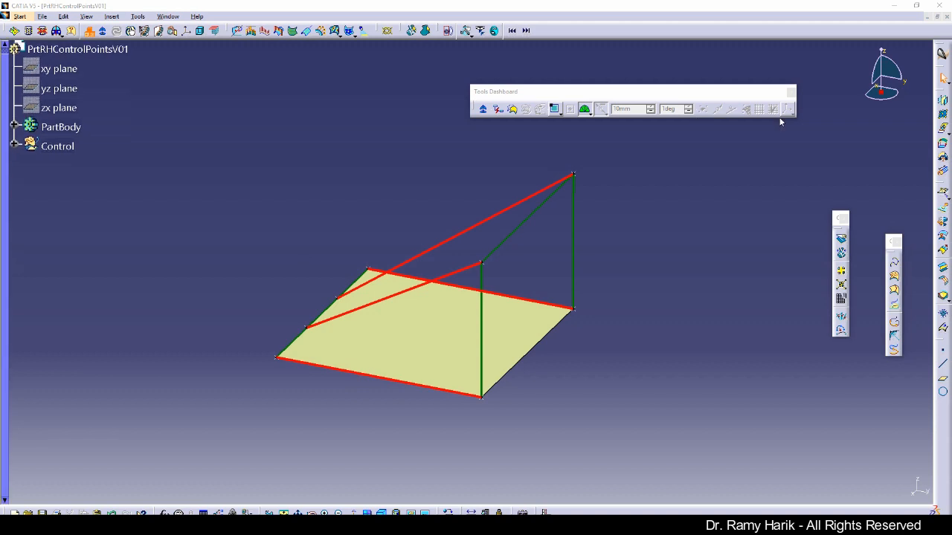
{"action": "left_click", "coordinate": [942, 113]}
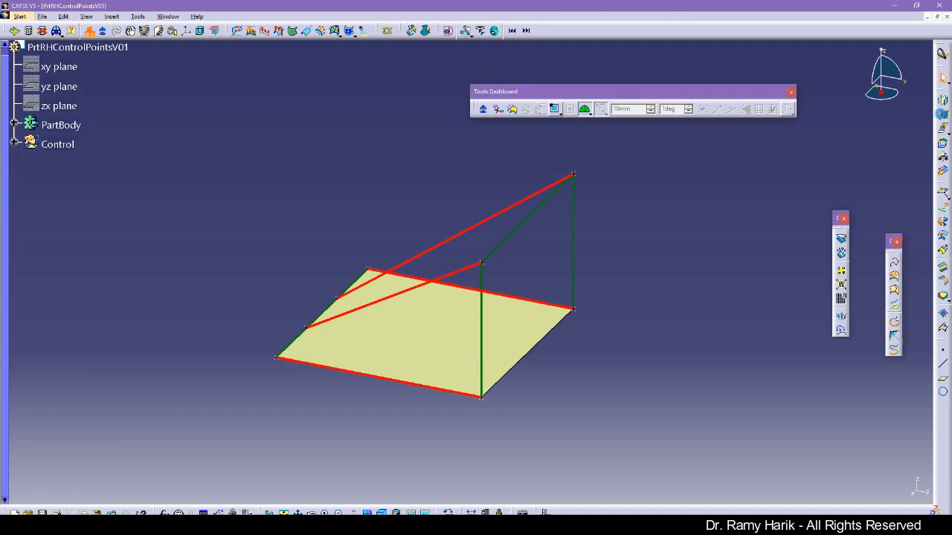
{"action": "left_click", "coordinate": [502, 327]}
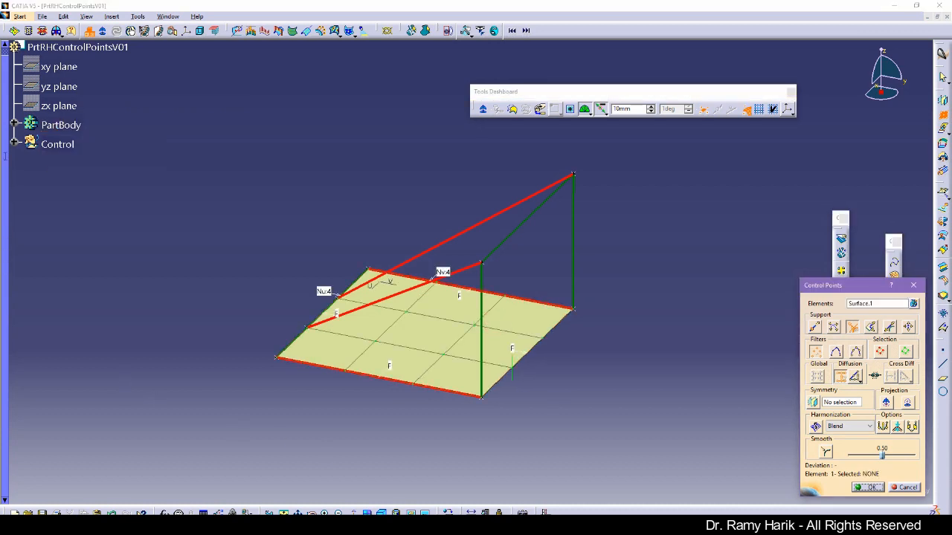
{"action": "left_click", "coordinate": [6, 183]}
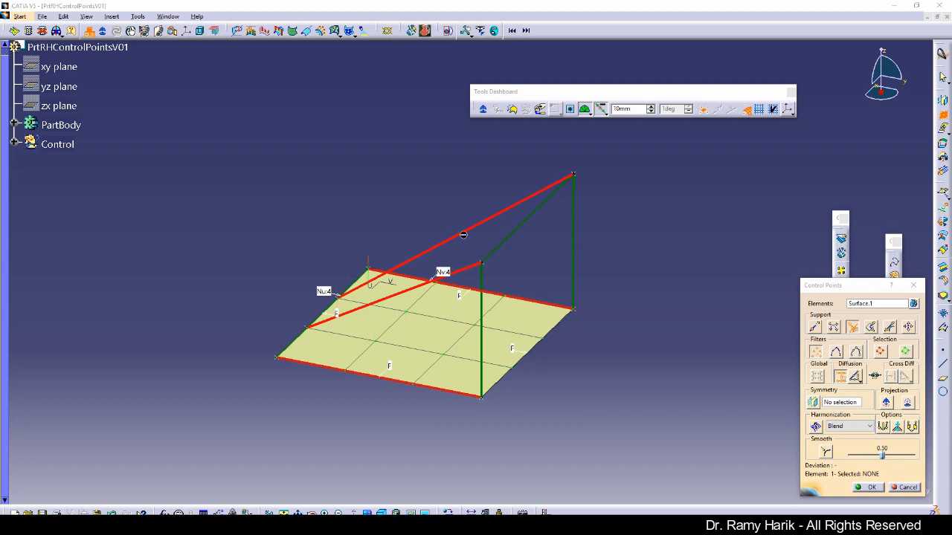
{"action": "left_click", "coordinate": [448, 278]}
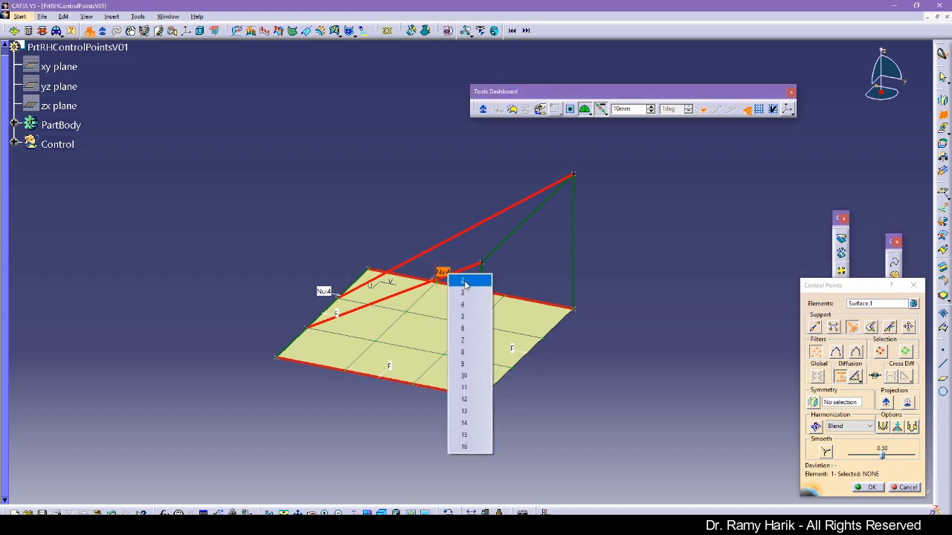
{"action": "left_click", "coordinate": [467, 284]}
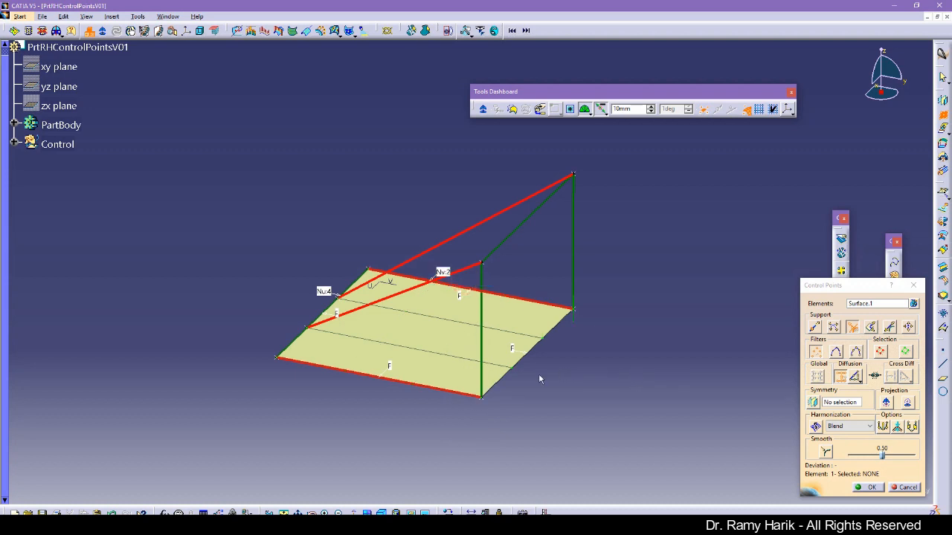
{"action": "left_click", "coordinate": [6, 277]}
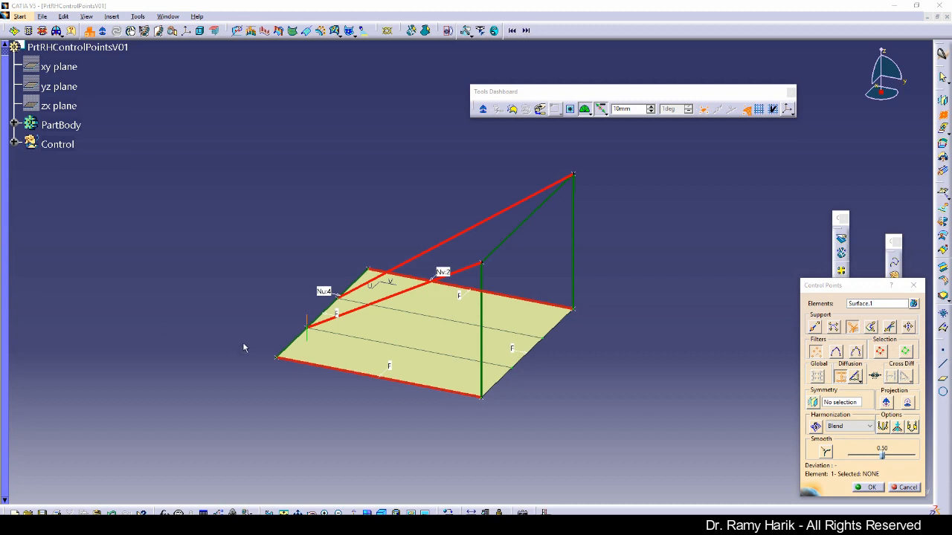
{"action": "scroll", "coordinate": [244, 347], "scroll_direction": "down", "scroll_amount": 1}
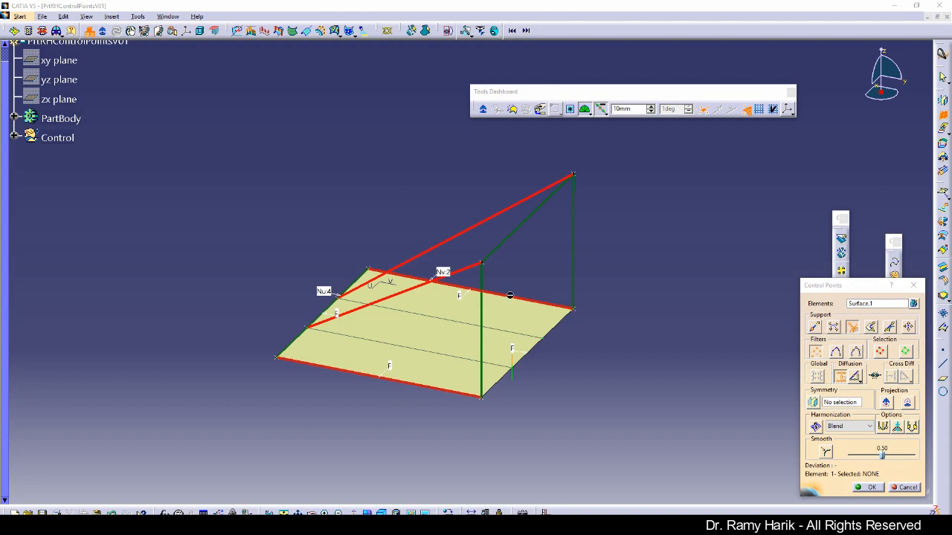
{"action": "middle_click_drag", "start_coordinate": [490, 361], "coordinate": [423, 340]}
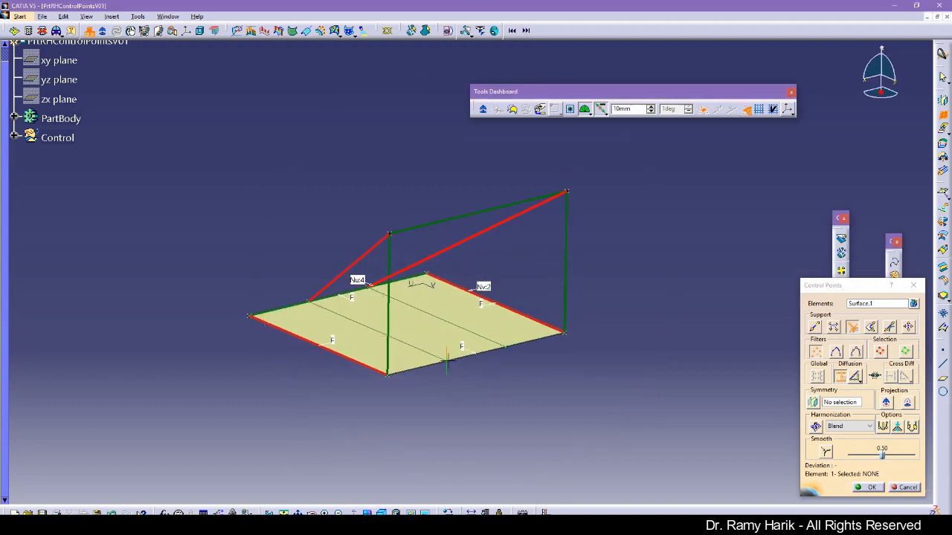
{"action": "left_click", "coordinate": [6, 252]}
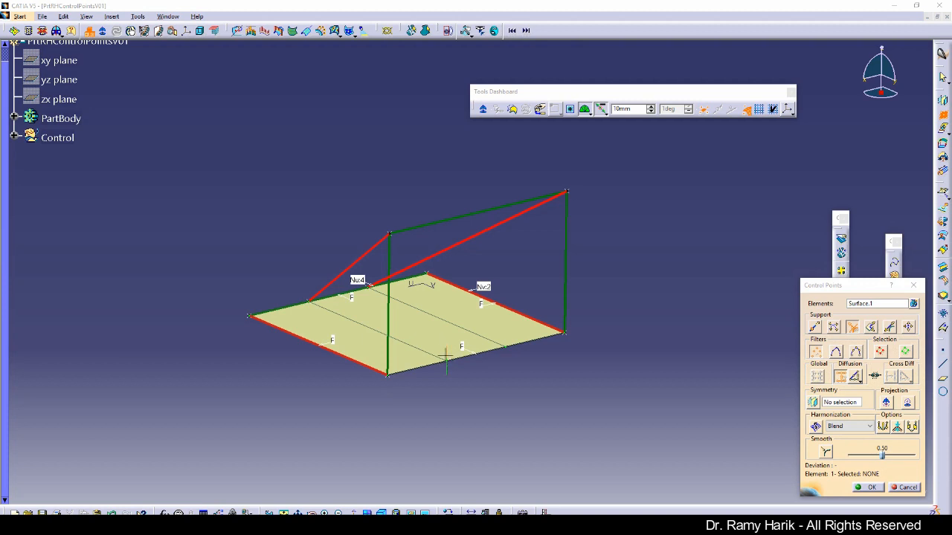
{"action": "left_click_drag", "start_coordinate": [446, 358], "coordinate": [431, 212]}
{"action": "middle_click_drag", "start_coordinate": [379, 211], "coordinate": [340, 202]}
{"action": "left_click_drag", "start_coordinate": [460, 336], "coordinate": [444, 198]}
{"action": "middle_click_drag", "start_coordinate": [396, 176], "coordinate": [410, 263]}
{"action": "left_click_drag", "start_coordinate": [511, 269], "coordinate": [505, 219]}
{"action": "mouse_move", "coordinate": [376, 292]}
{"action": "middle_mouse_down"}
{"action": "mouse_move", "coordinate": [378, 232]}
{"action": "mouse_move", "coordinate": [397, 200]}
{"action": "mouse_move", "coordinate": [273, 243]}
{"action": "mouse_move", "coordinate": [433, 191]}
{"action": "mouse_move", "coordinate": [471, 397]}
{"action": "mouse_move", "coordinate": [512, 391]}
{"action": "mouse_move", "coordinate": [513, 401]}
{"action": "middle_mouse_up"}
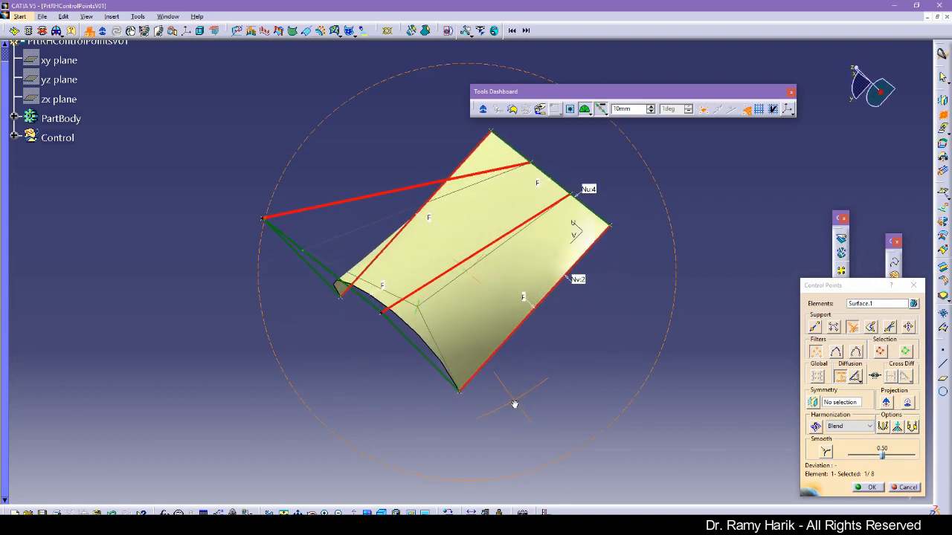
{"action": "left_click", "coordinate": [419, 306]}
{"action": "mouse_move", "coordinate": [371, 348]}
{"action": "middle_mouse_down"}
{"action": "mouse_move", "coordinate": [376, 367]}
{"action": "mouse_move", "coordinate": [575, 233]}
{"action": "mouse_move", "coordinate": [565, 238]}
{"action": "middle_mouse_up"}
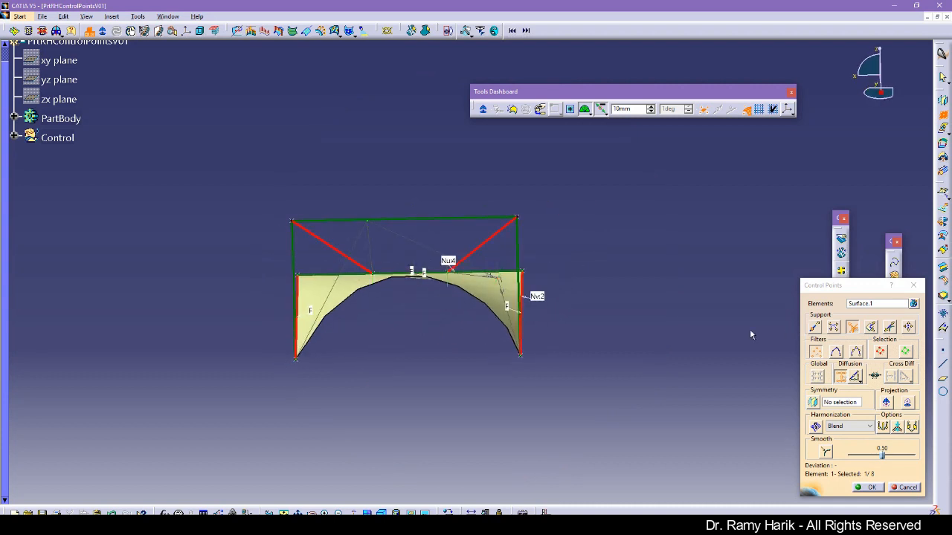
{"action": "left_click", "coordinate": [6, 261]}
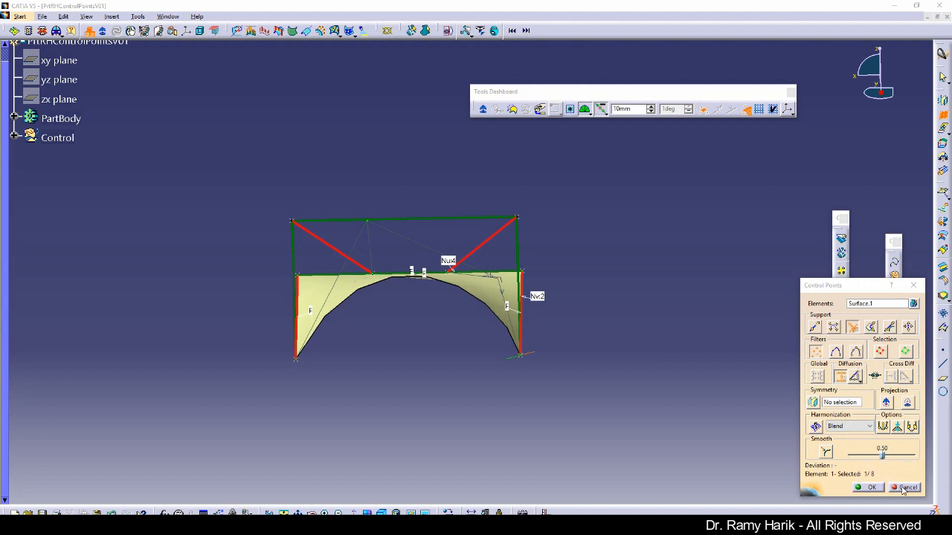
{"action": "left_click", "coordinate": [903, 488]}
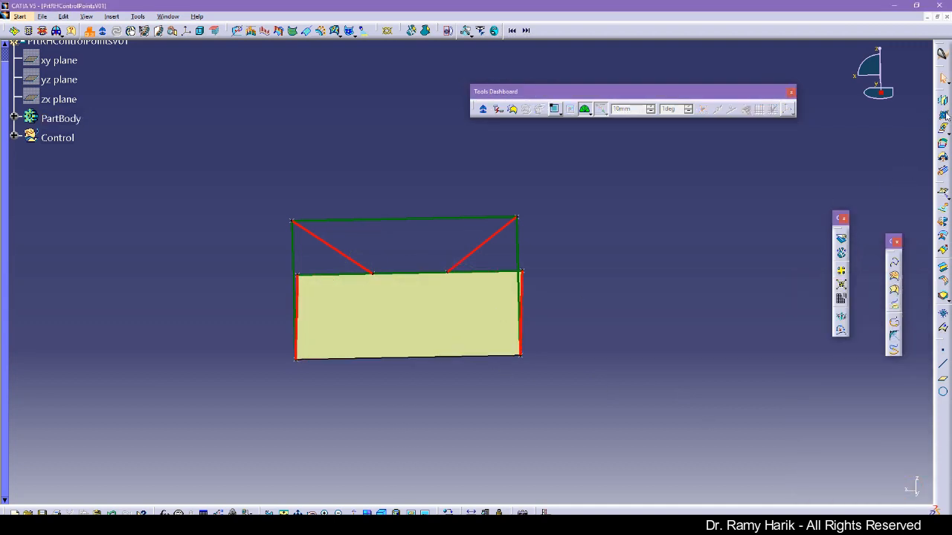
Step: Edit the planar patch's control points with the V order set to 2 and movement constrained normal to the compass
{"action": "left_click", "coordinate": [411, 314]}
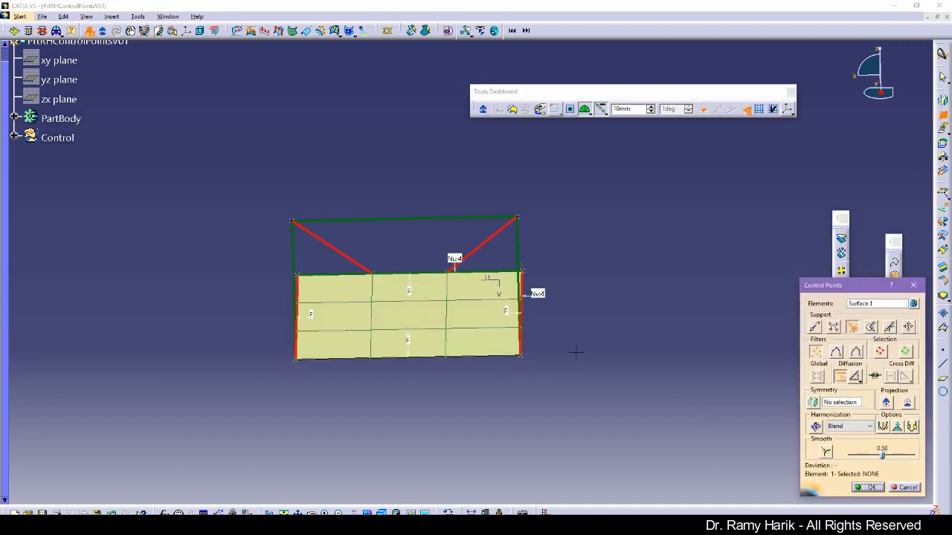
{"action": "left_click", "coordinate": [539, 294]}
{"action": "left_click", "coordinate": [561, 302]}
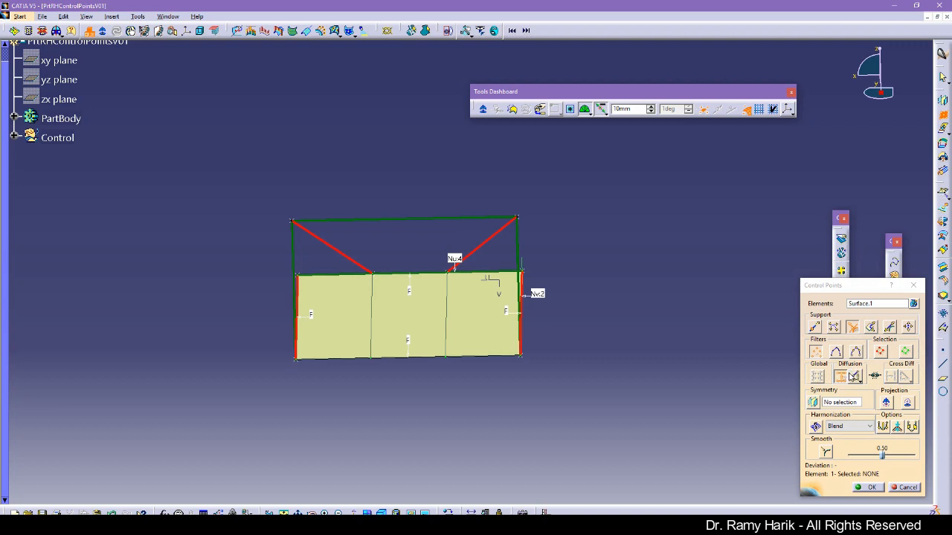
{"action": "left_click", "coordinate": [855, 376]}
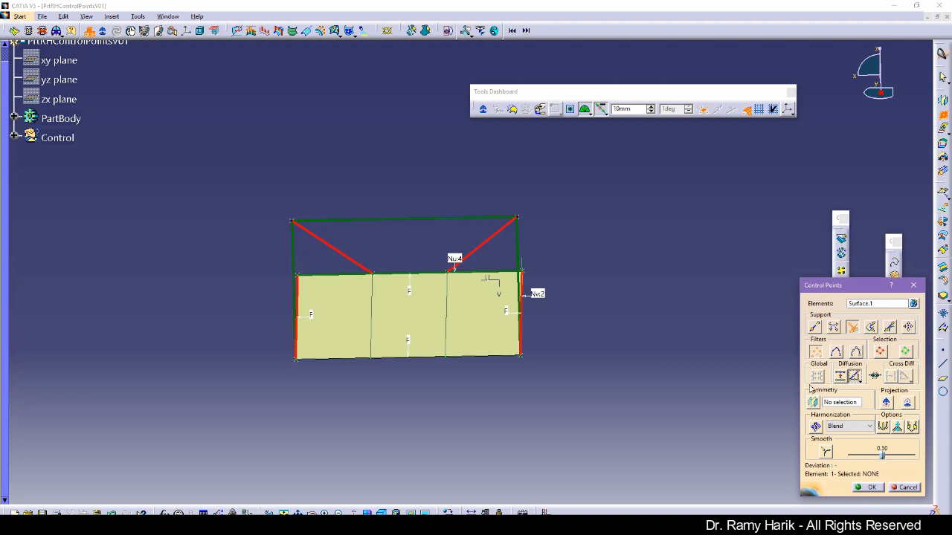
{"action": "left_click", "coordinate": [815, 327]}
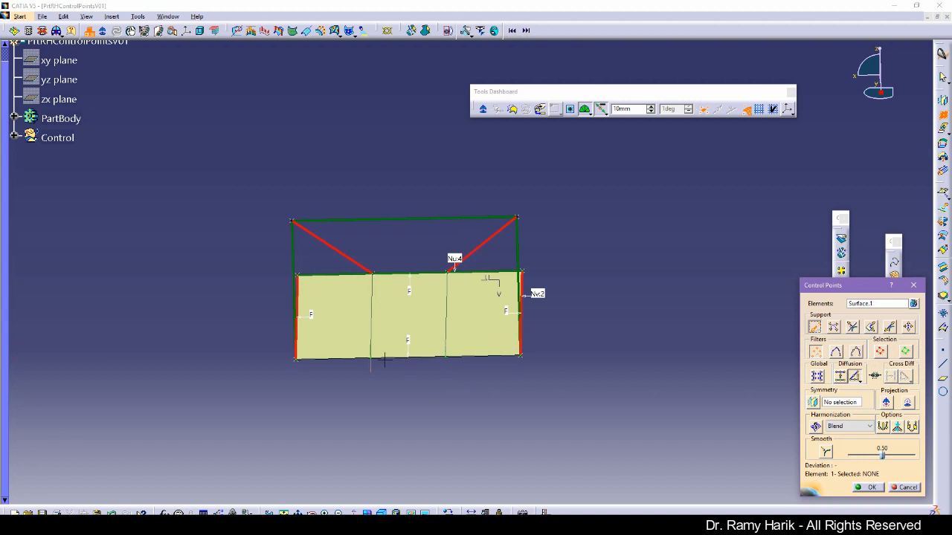
Step: Raise the two middle control points of the patch's free edge onto the upper green line of the network
{"action": "left_click_drag", "start_coordinate": [370, 355], "coordinate": [367, 214]}
{"action": "left_click_drag", "start_coordinate": [446, 354], "coordinate": [411, 212]}
{"action": "middle_click_drag", "start_coordinate": [415, 209], "coordinate": [361, 225]}
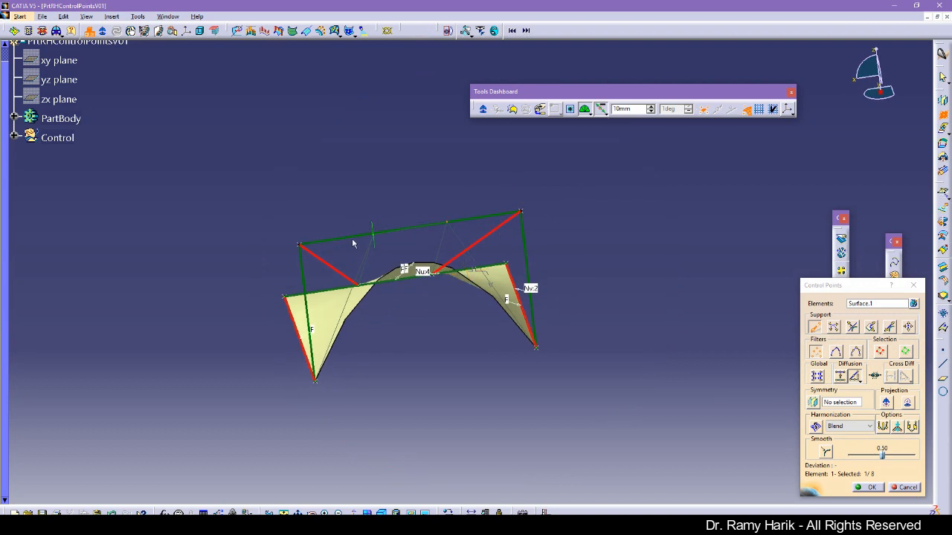
{"action": "left_click", "coordinate": [5, 286]}
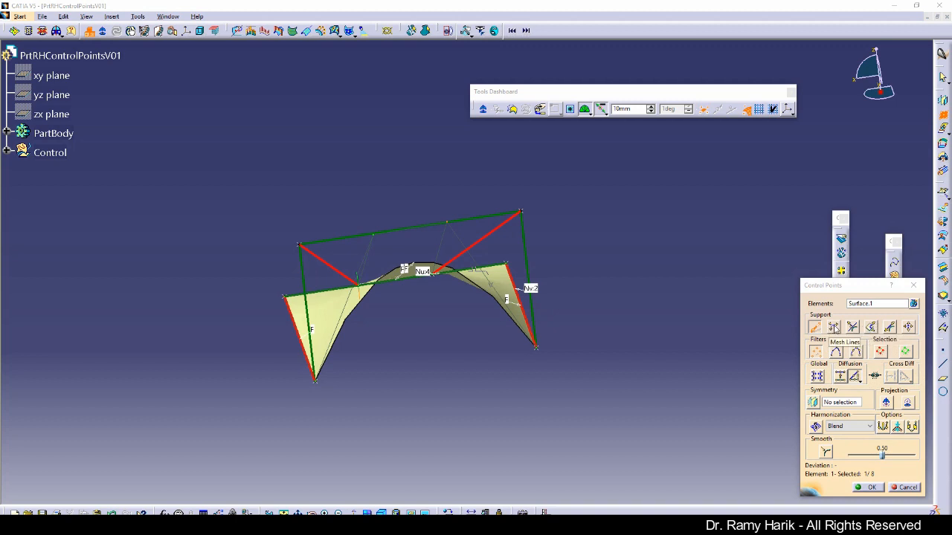
Step: Try the Mesh Lines and local normals support directions for moving the patch's control points
{"action": "left_click", "coordinate": [834, 328]}
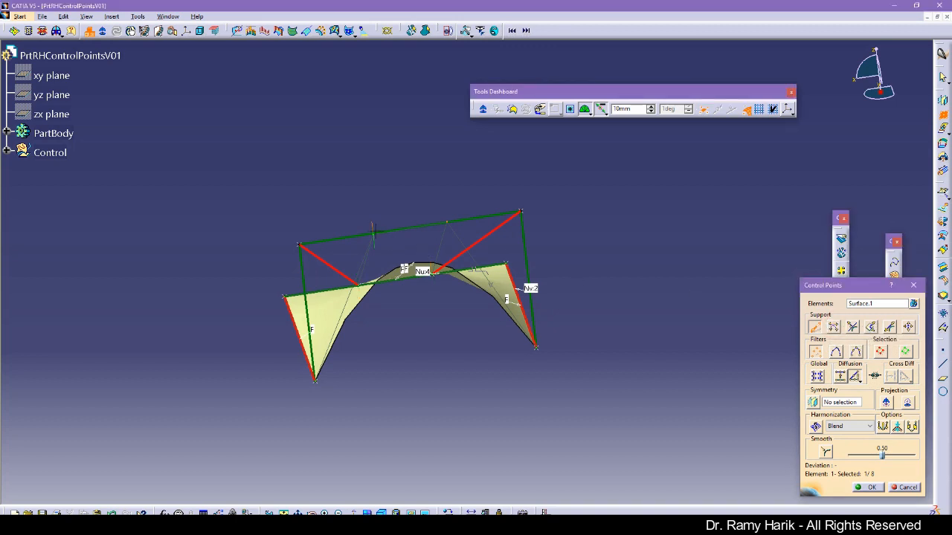
{"action": "left_click", "coordinate": [834, 327]}
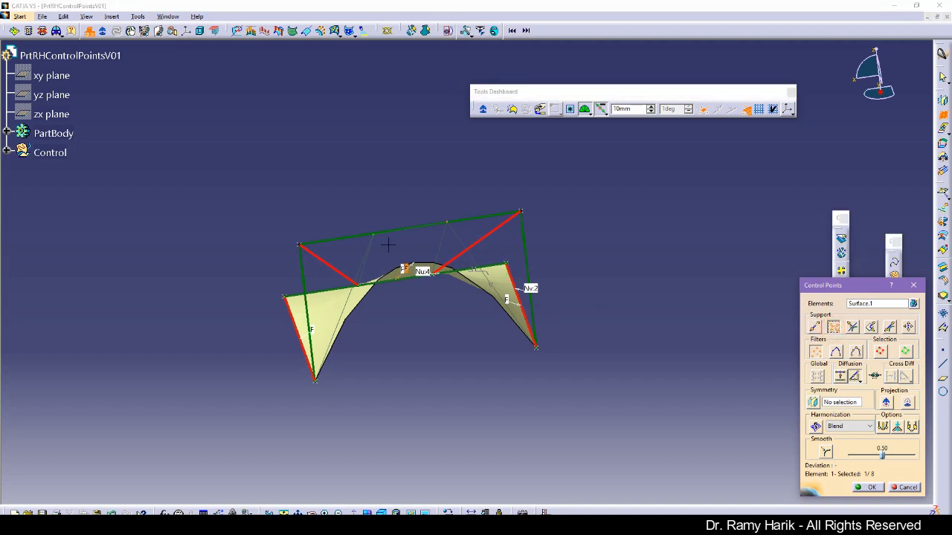
{"action": "middle_click_drag", "start_coordinate": [346, 215], "coordinate": [418, 281]}
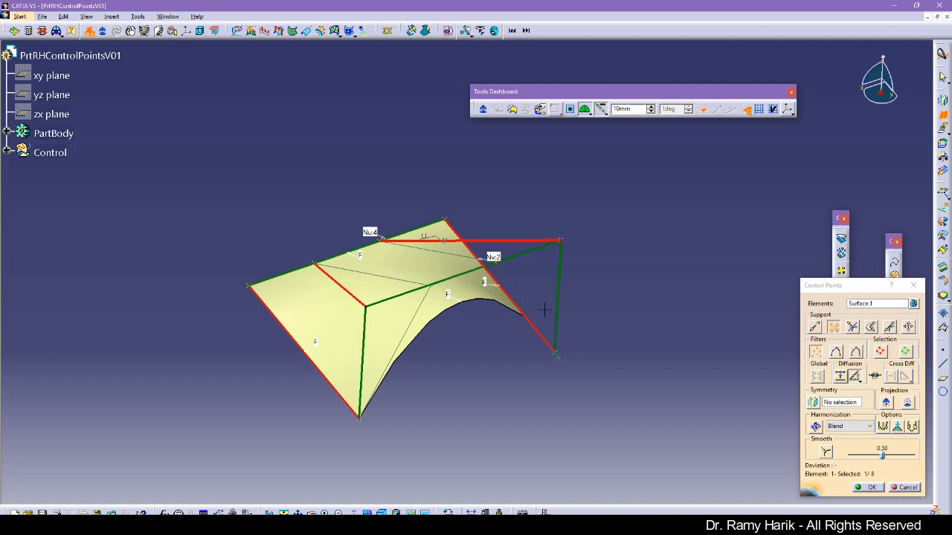
{"action": "left_click", "coordinate": [853, 328]}
{"action": "middle_click_drag", "start_coordinate": [416, 305], "coordinate": [350, 243]}
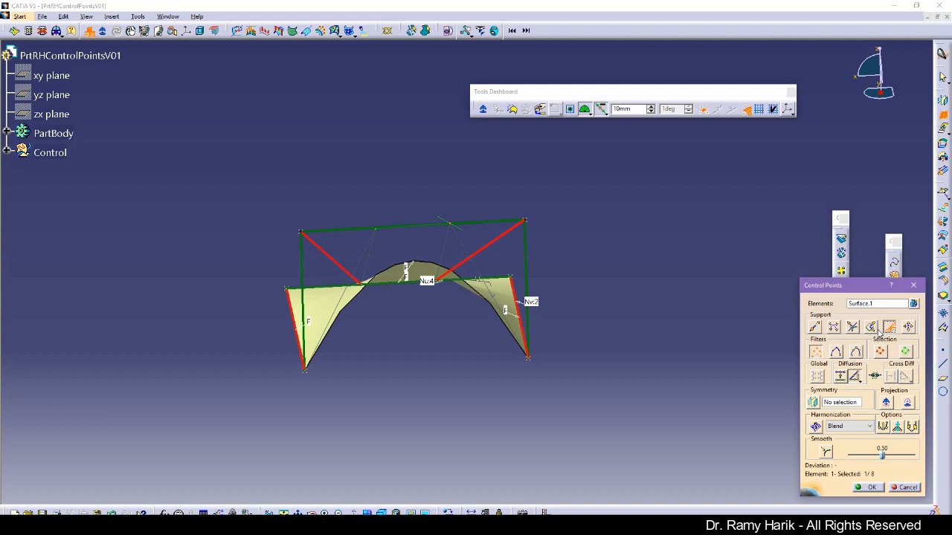
Step: Constrain movement to the compass plane, shift the two raised control points outward onto the upper network corners, and accept the shaped surface
{"action": "left_click", "coordinate": [869, 327]}
{"action": "middle_click_drag", "start_coordinate": [365, 216], "coordinate": [436, 282]}
{"action": "left_click_drag", "start_coordinate": [437, 292], "coordinate": [372, 307]}
{"action": "middle_click_drag", "start_coordinate": [450, 362], "coordinate": [311, 278]}
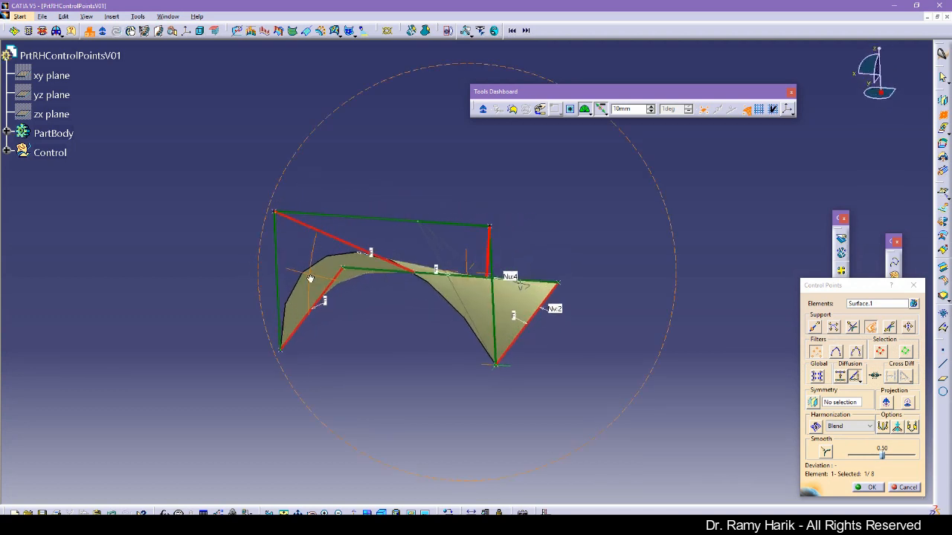
{"action": "middle_click_drag", "start_coordinate": [439, 185], "coordinate": [442, 225]}
{"action": "left_click_drag", "start_coordinate": [433, 243], "coordinate": [503, 246]}
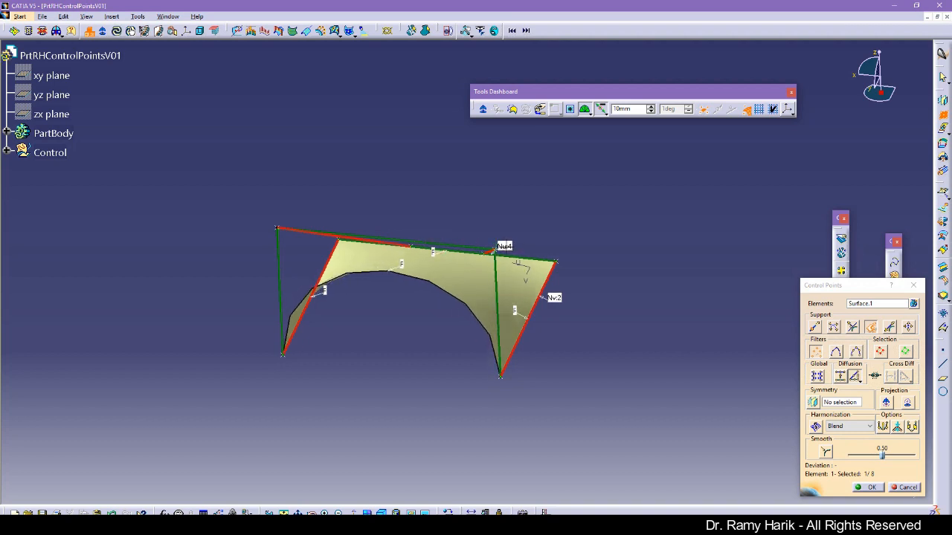
{"action": "middle_click_drag", "start_coordinate": [436, 341], "coordinate": [491, 270]}
{"action": "middle_click_drag", "start_coordinate": [316, 142], "coordinate": [454, 189]}
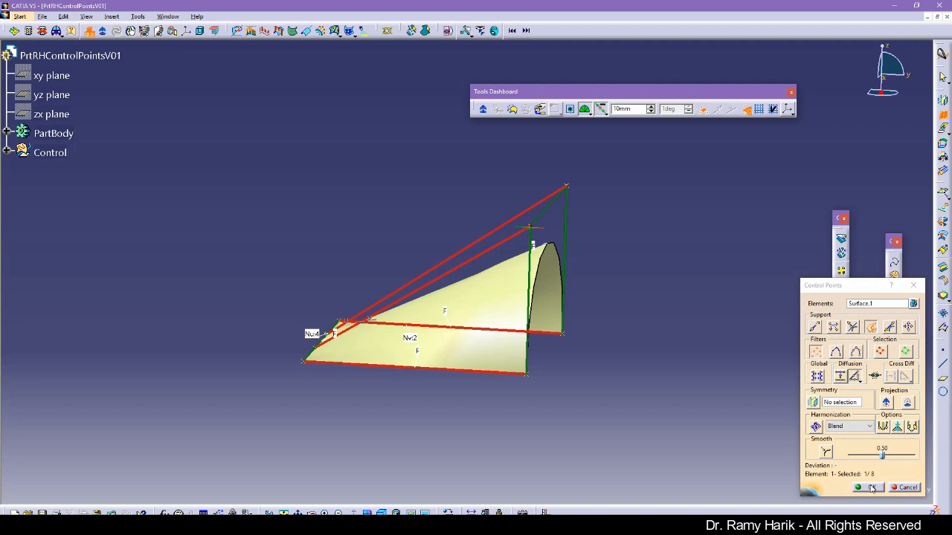
{"action": "left_click", "coordinate": [872, 487]}
{"action": "middle_click_drag", "start_coordinate": [242, 292], "coordinate": [527, 243]}
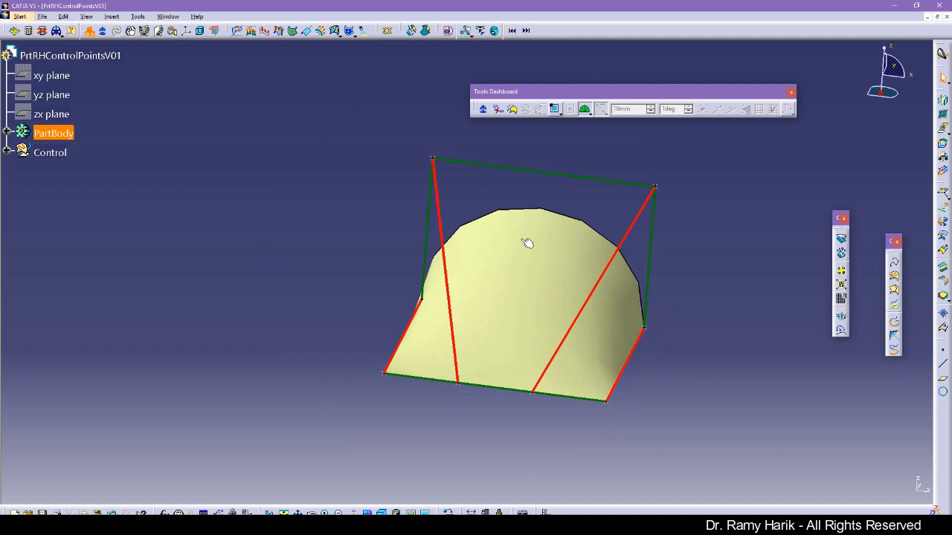
Step: Create an isoparametric curve running lengthwise through the middle of the arched surface
{"action": "left_click", "coordinate": [6, 285]}
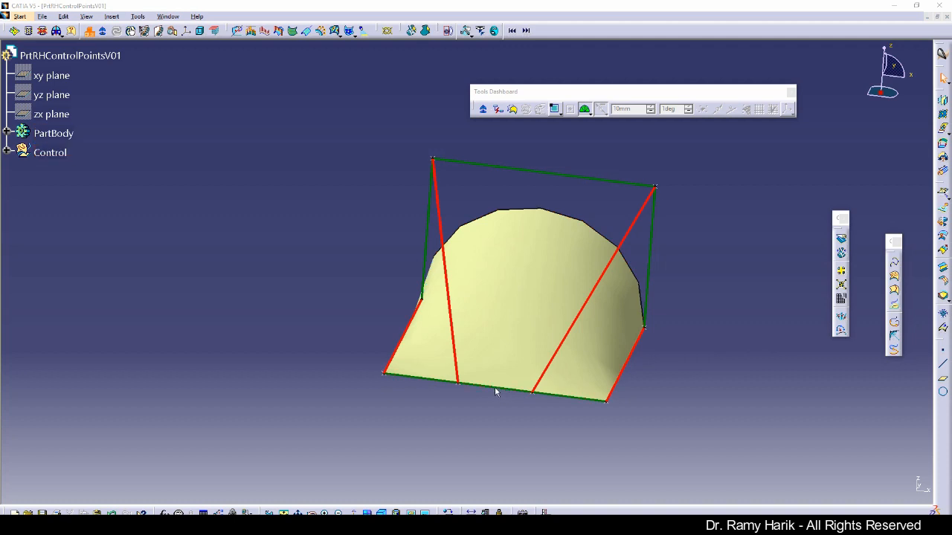
{"action": "left_click", "coordinate": [895, 293]}
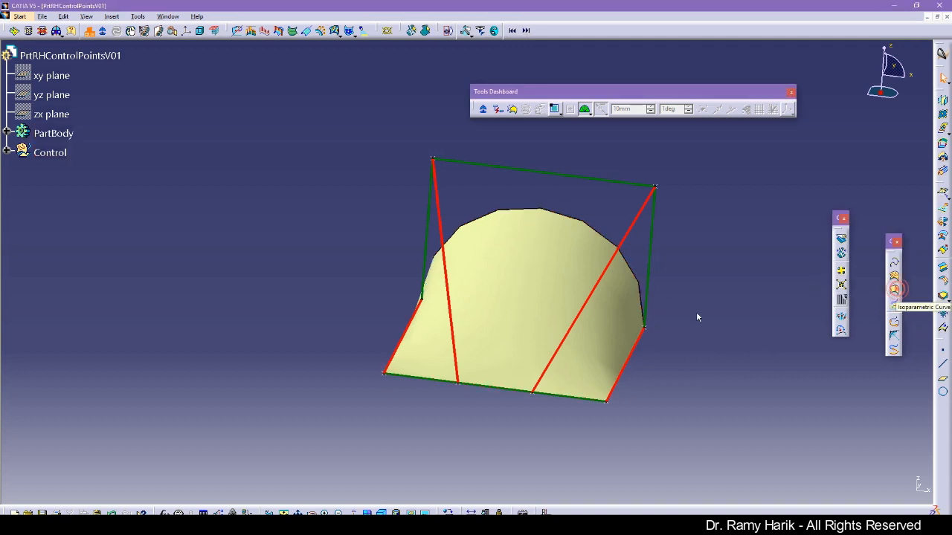
{"action": "left_click", "coordinate": [526, 322]}
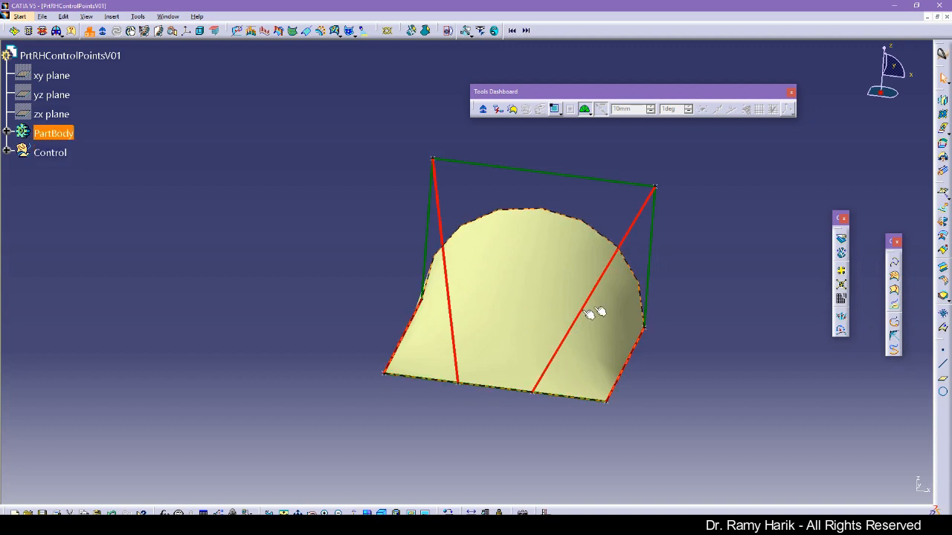
{"action": "left_click", "coordinate": [894, 290]}
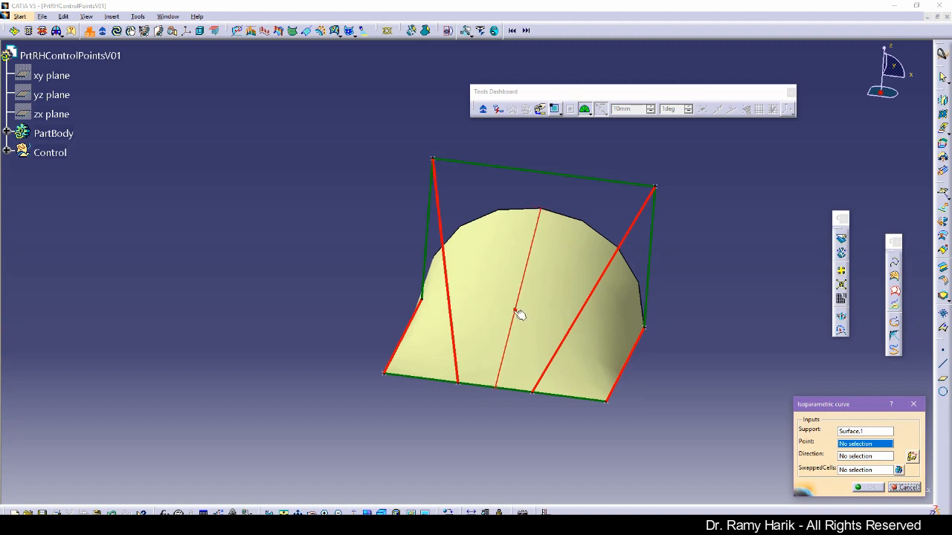
{"action": "left_click", "coordinate": [515, 311]}
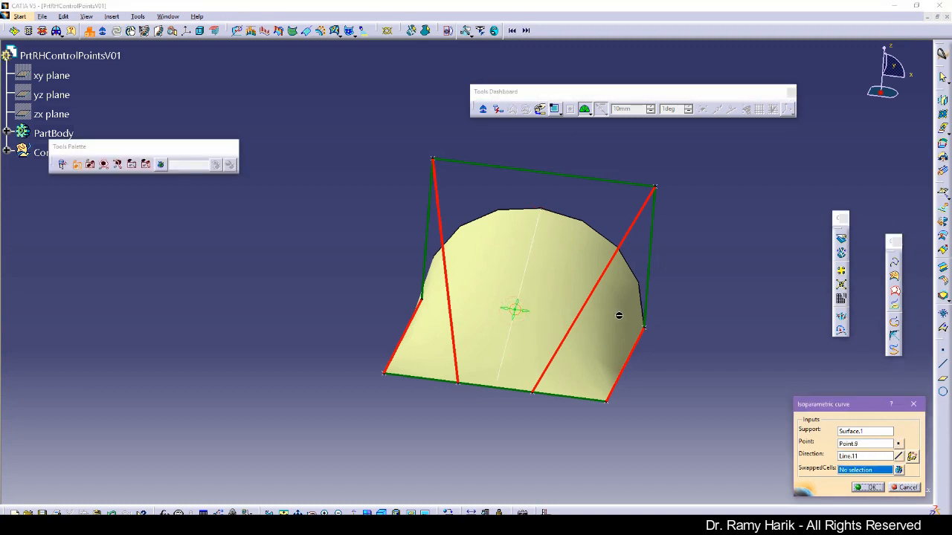
{"action": "left_click", "coordinate": [868, 487]}
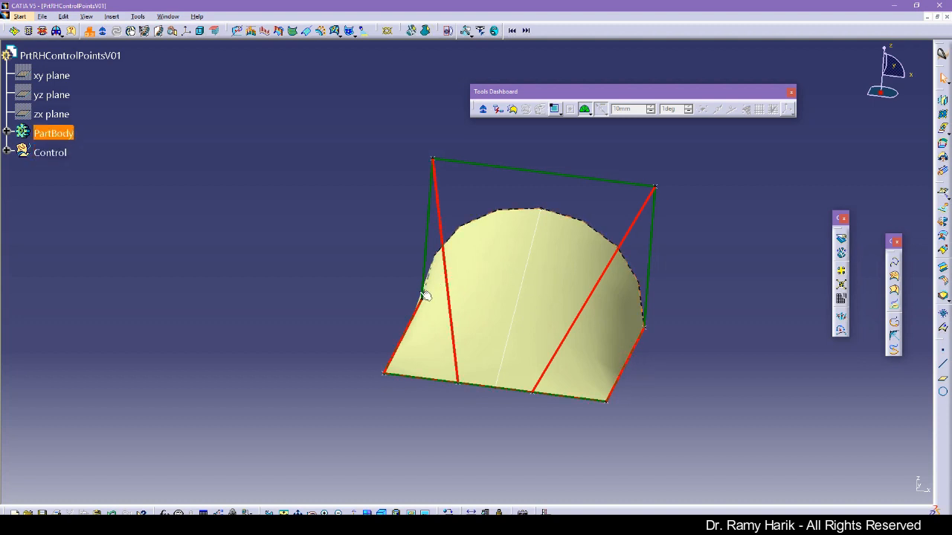
Step: Create an isoparametric curve running crosswise over the middle of the arched surface
{"action": "left_click", "coordinate": [895, 290]}
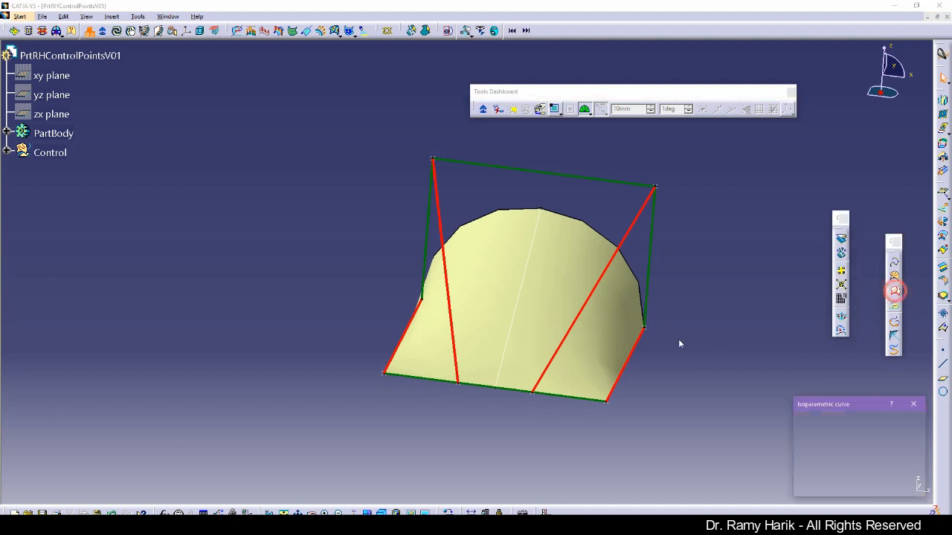
{"action": "left_click", "coordinate": [606, 337]}
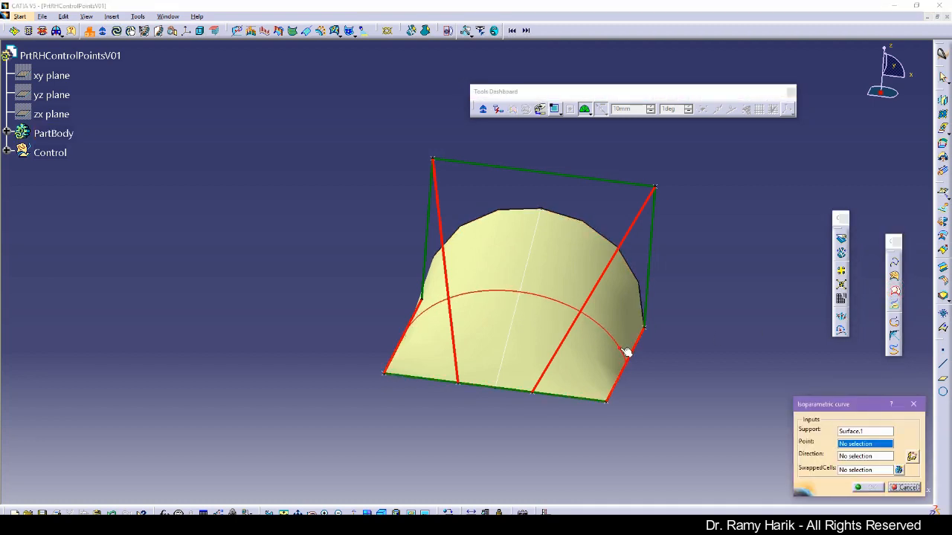
{"action": "left_click", "coordinate": [627, 353]}
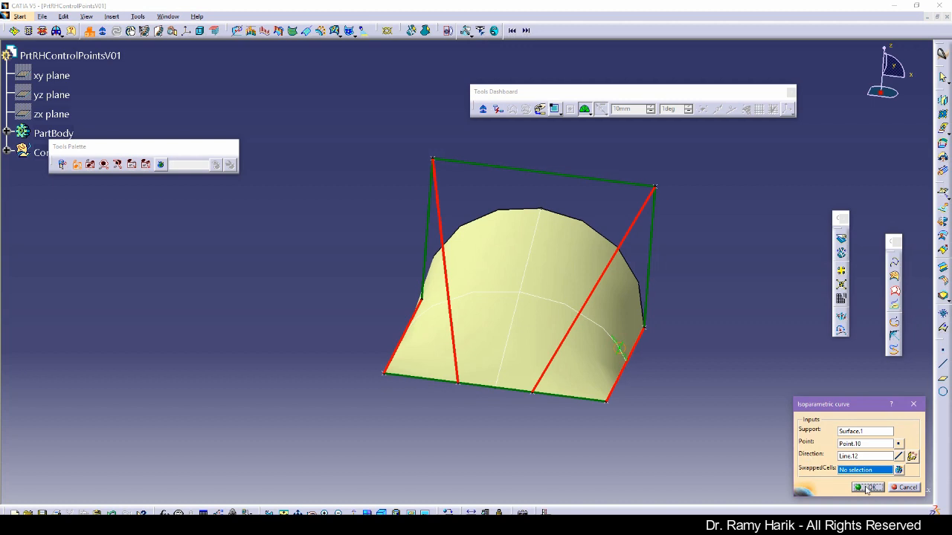
{"action": "left_click", "coordinate": [866, 488]}
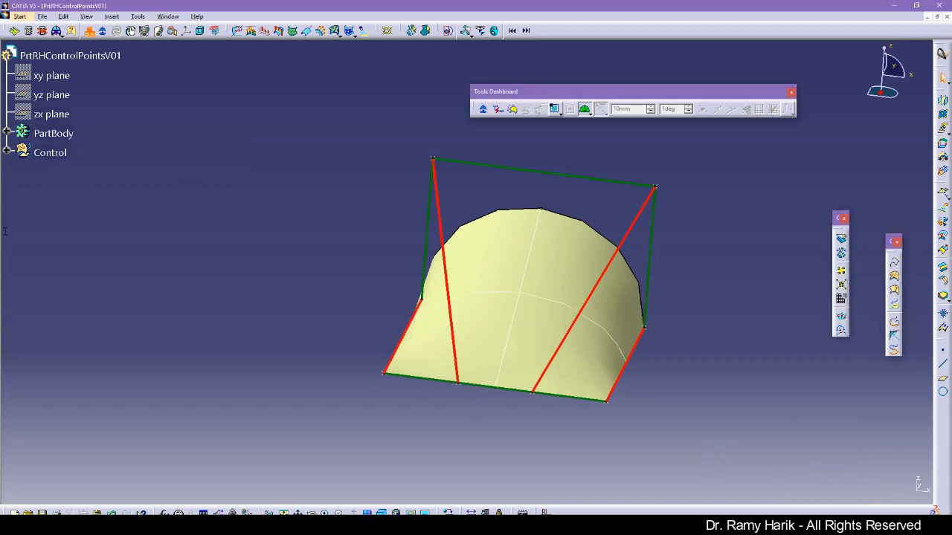
Step: Create another crosswise isoparametric curve between the middle one and the surface's arched free edge
{"action": "left_click", "coordinate": [5, 258]}
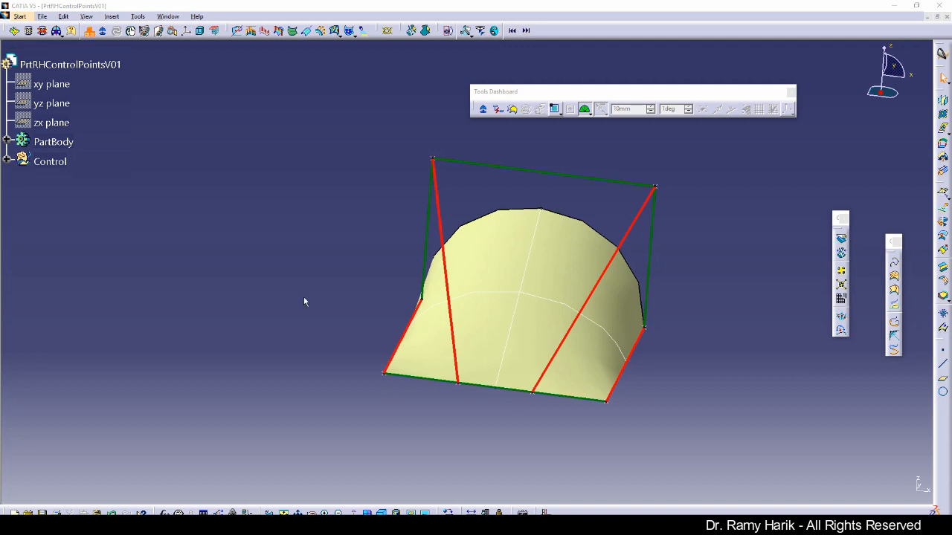
{"action": "left_click", "coordinate": [733, 297]}
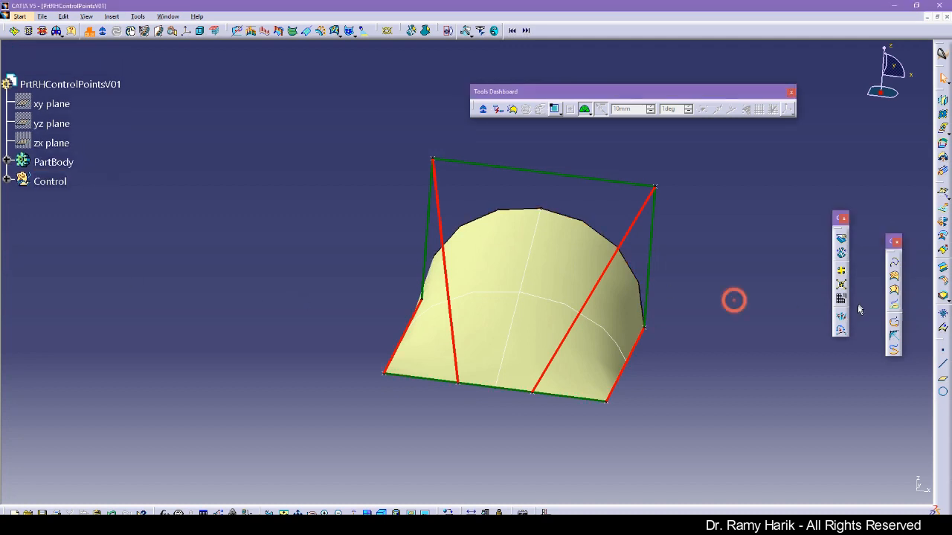
{"action": "left_click", "coordinate": [894, 291]}
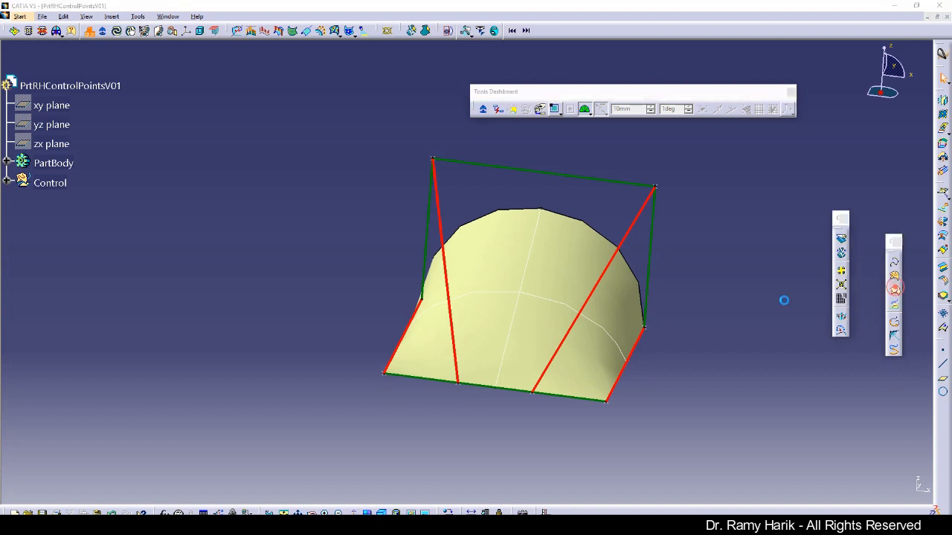
{"action": "left_click", "coordinate": [578, 350]}
{"action": "left_click", "coordinate": [633, 311]}
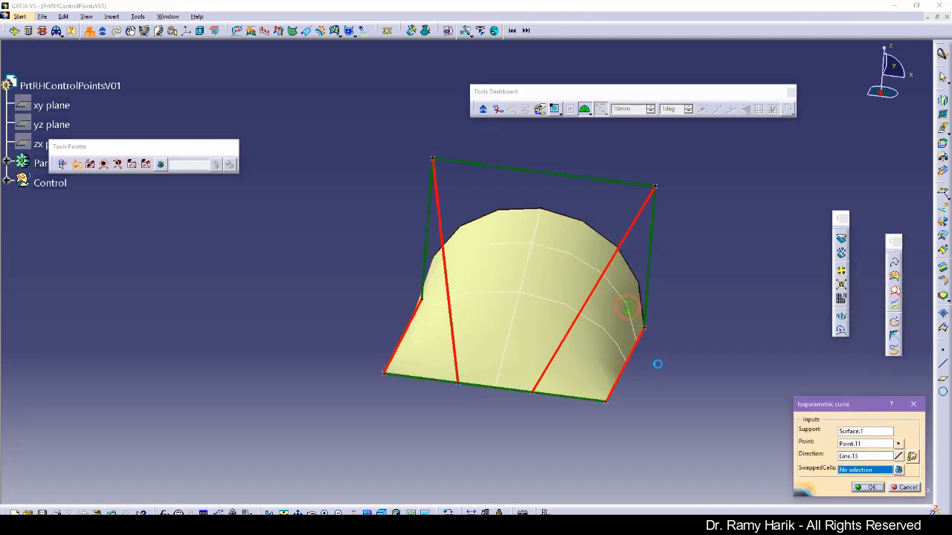
{"action": "left_click", "coordinate": [868, 487]}
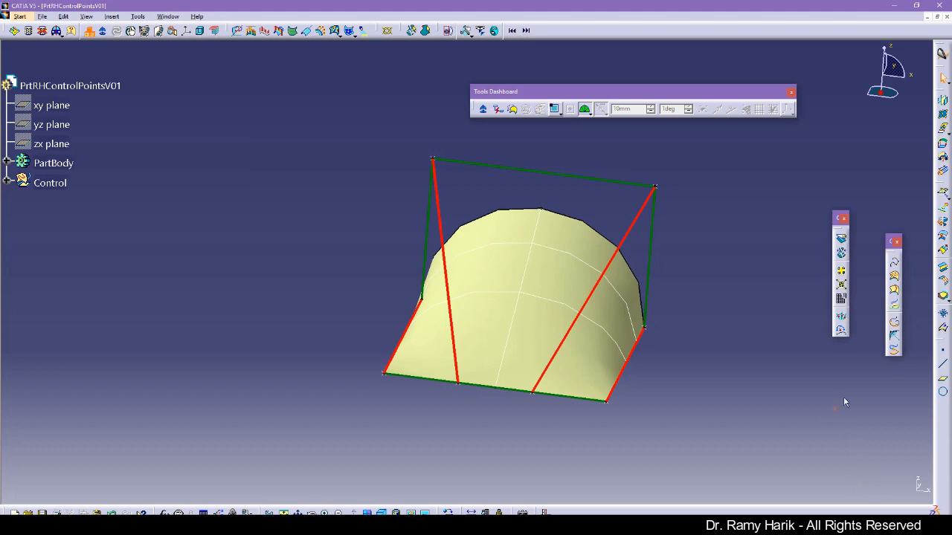
Step: Create a lengthwise isoparametric curve near the surface's side edge on the +X side
{"action": "left_click", "coordinate": [894, 290]}
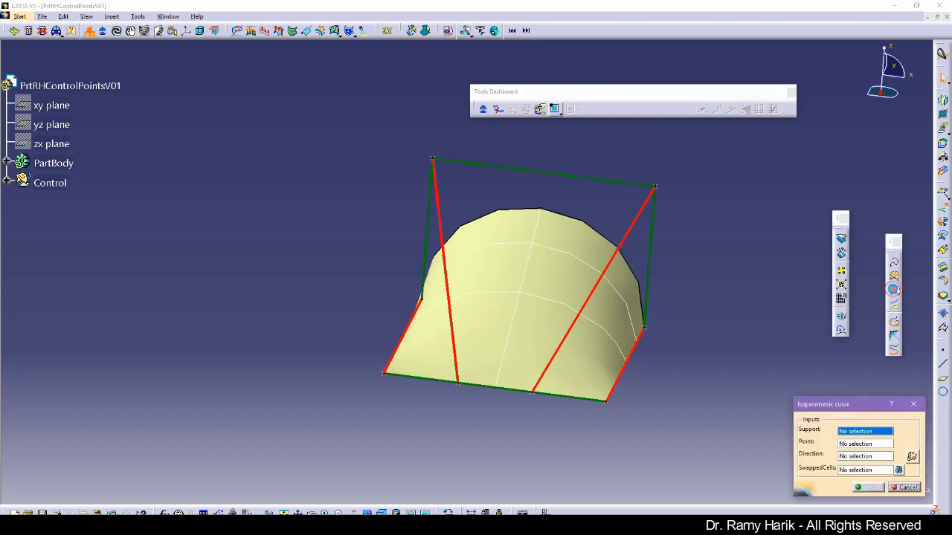
{"action": "left_click", "coordinate": [599, 365]}
{"action": "left_click", "coordinate": [597, 369]}
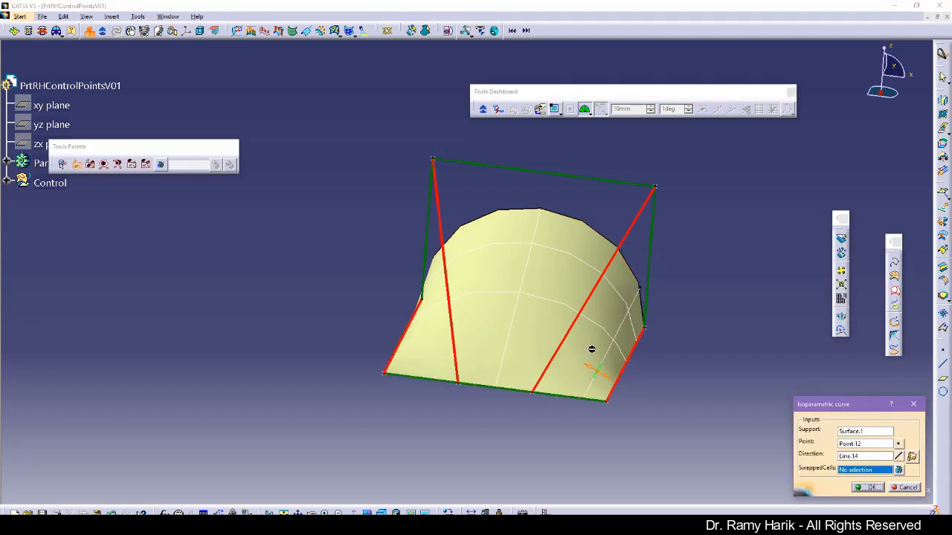
{"action": "left_click", "coordinate": [872, 487]}
Step: Create a crosswise isoparametric curve between the middle one and the surface's straight front edge
{"action": "left_click", "coordinate": [584, 357]}
{"action": "left_click", "coordinate": [580, 354]}
{"action": "left_click", "coordinate": [872, 486]}
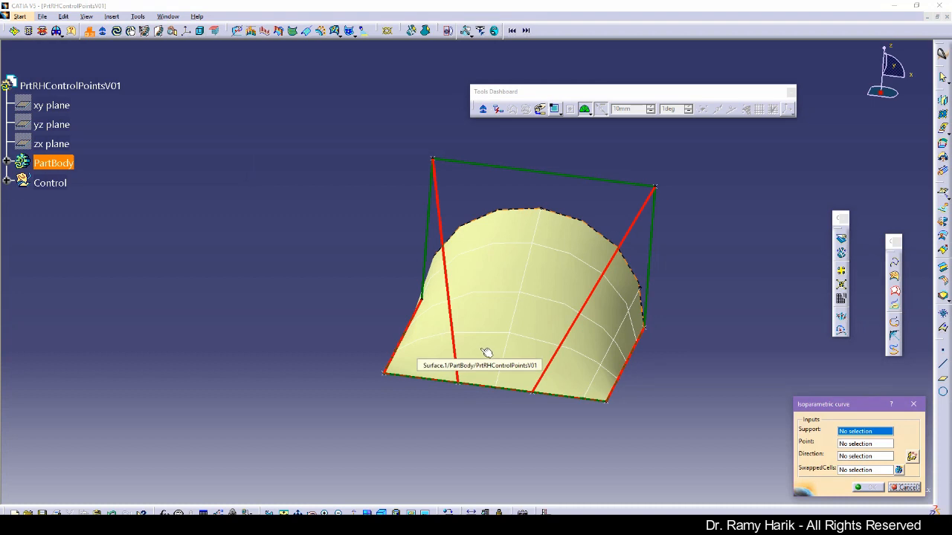
Step: Create a lengthwise isoparametric curve near the opposite side edge and finish the Isoparametric curve command
{"action": "left_click", "coordinate": [451, 347]}
{"action": "left_click", "coordinate": [443, 346]}
{"action": "left_click", "coordinate": [869, 487]}
{"action": "left_click", "coordinate": [904, 487]}
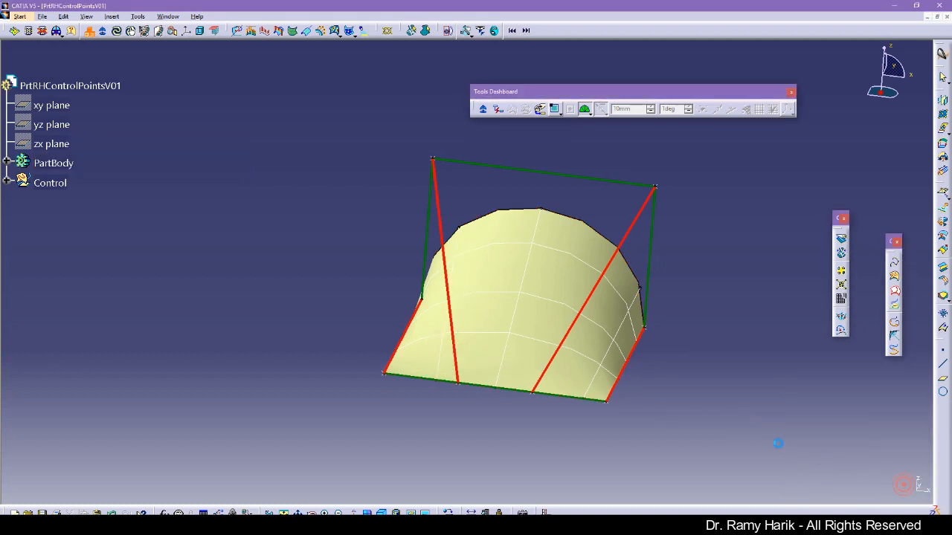
Step: Switch to the Generative Shape Design workbench and undock the surface creation tools beside the model
{"action": "left_click", "coordinate": [5, 227]}
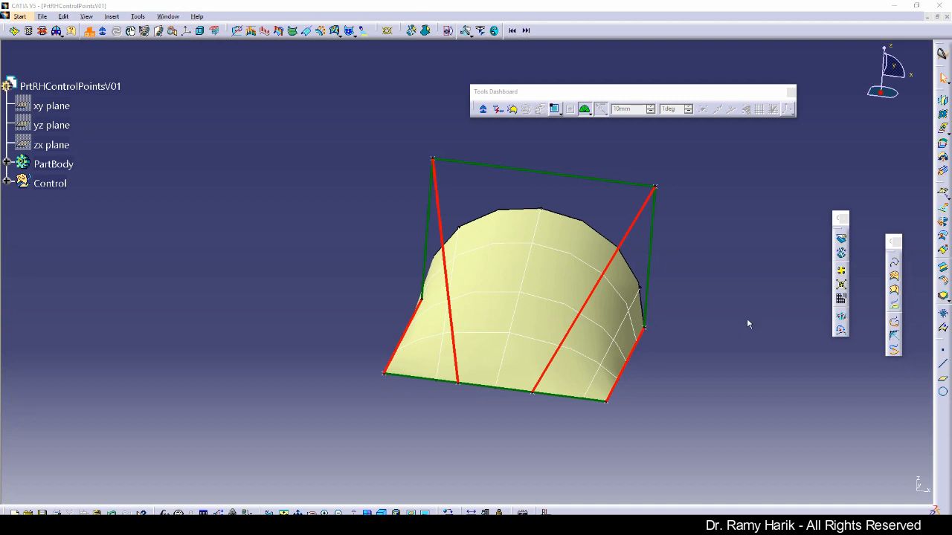
{"action": "left_click", "coordinate": [20, 16]}
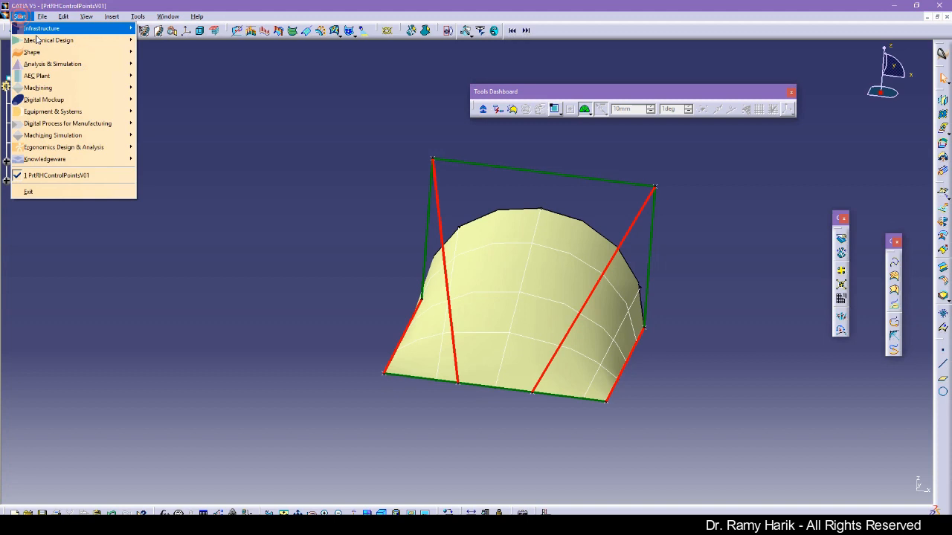
{"action": "mouse_move", "coordinate": [63, 53]}
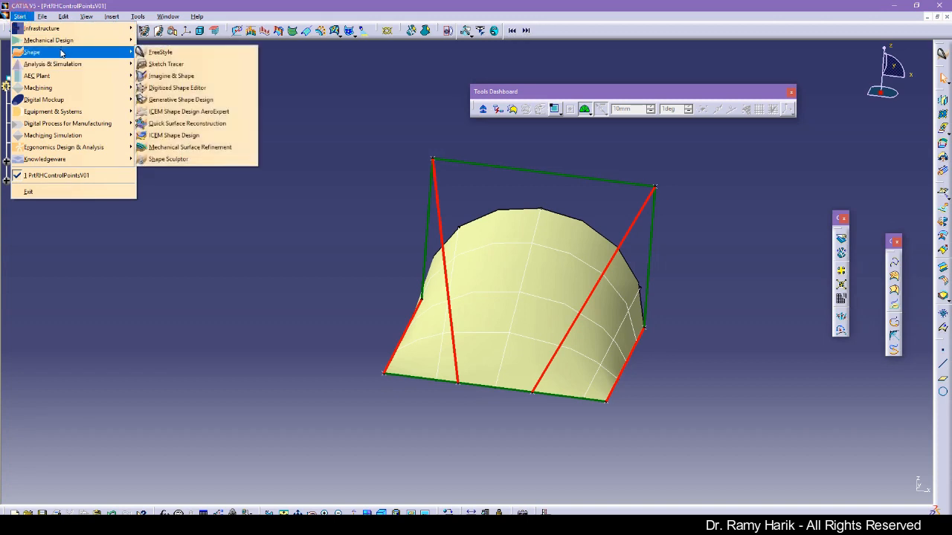
{"action": "left_click", "coordinate": [198, 98]}
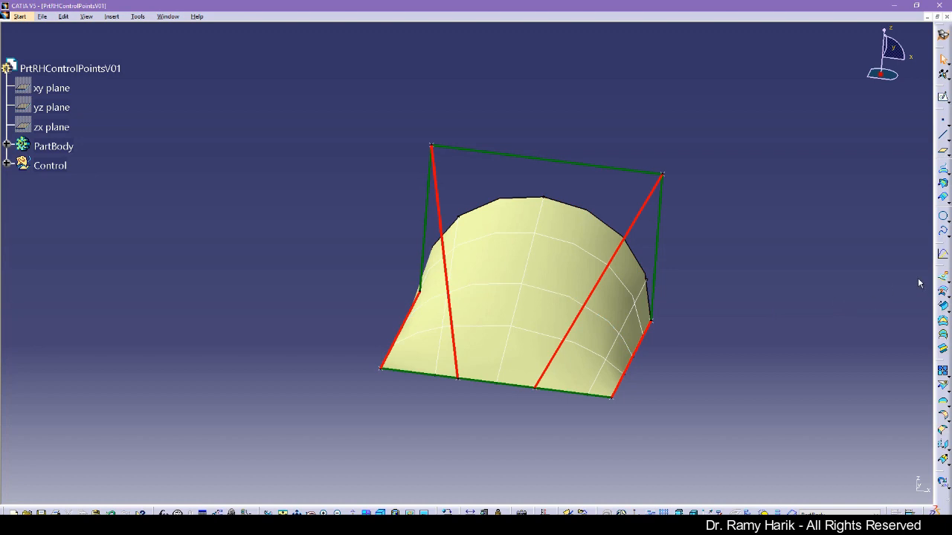
{"action": "left_click_drag", "start_coordinate": [938, 269], "coordinate": [756, 156]}
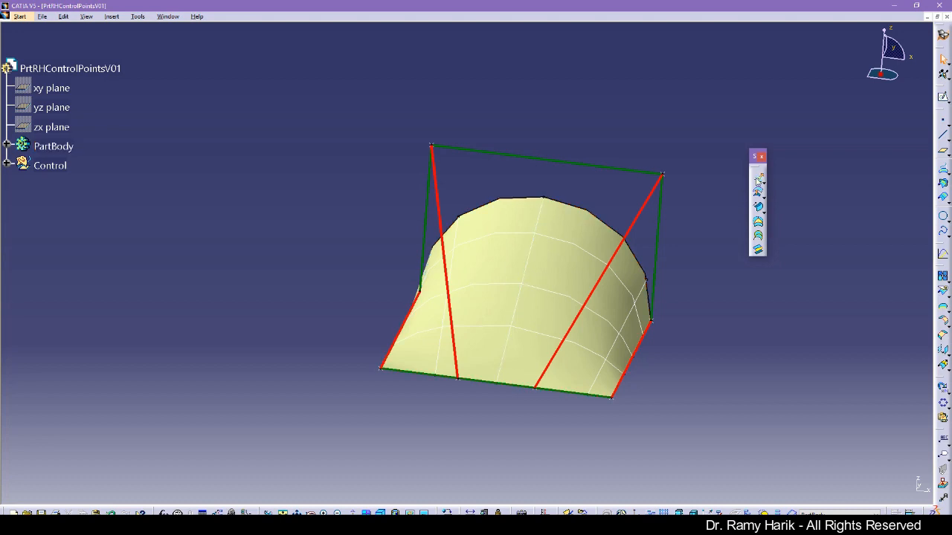
Step: Try extruding the middle lengthwise isoparametric curve 5 mm along the Z component, preview it, and discard the extrusion
{"action": "left_click", "coordinate": [758, 179]}
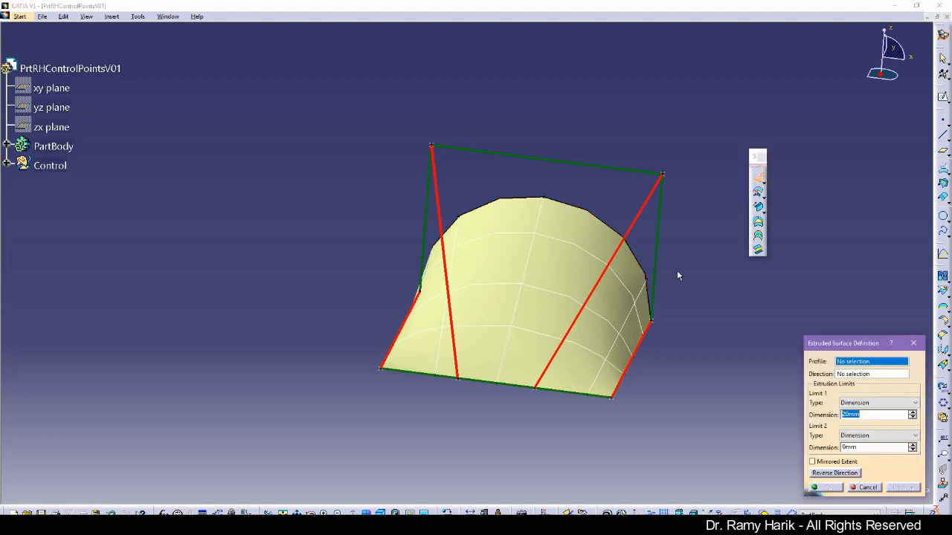
{"action": "left_click", "coordinate": [524, 308]}
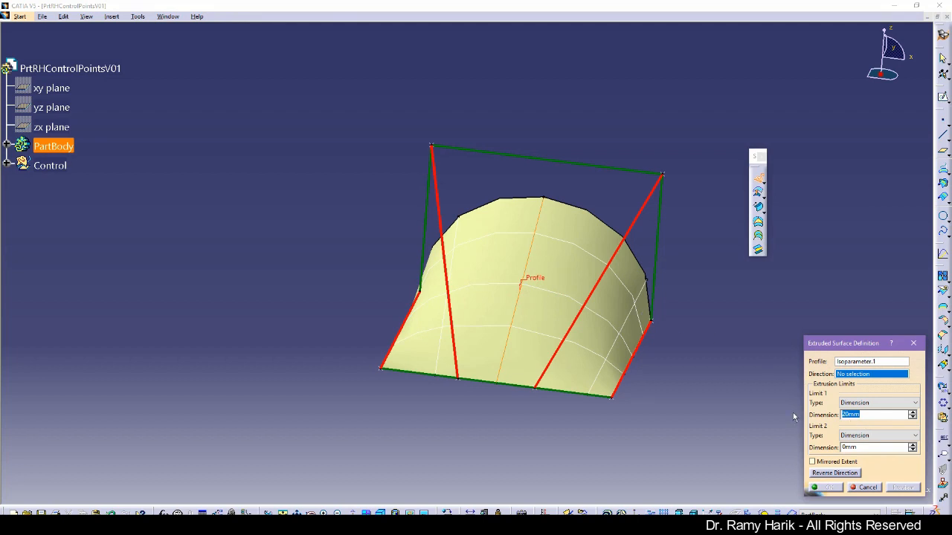
{"action": "right_click", "coordinate": [859, 379]}
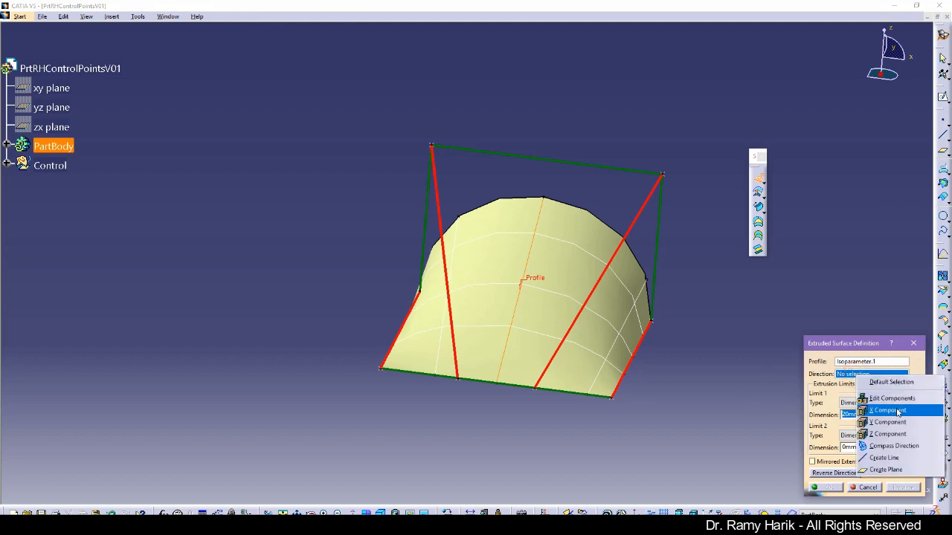
{"action": "left_click", "coordinate": [889, 434]}
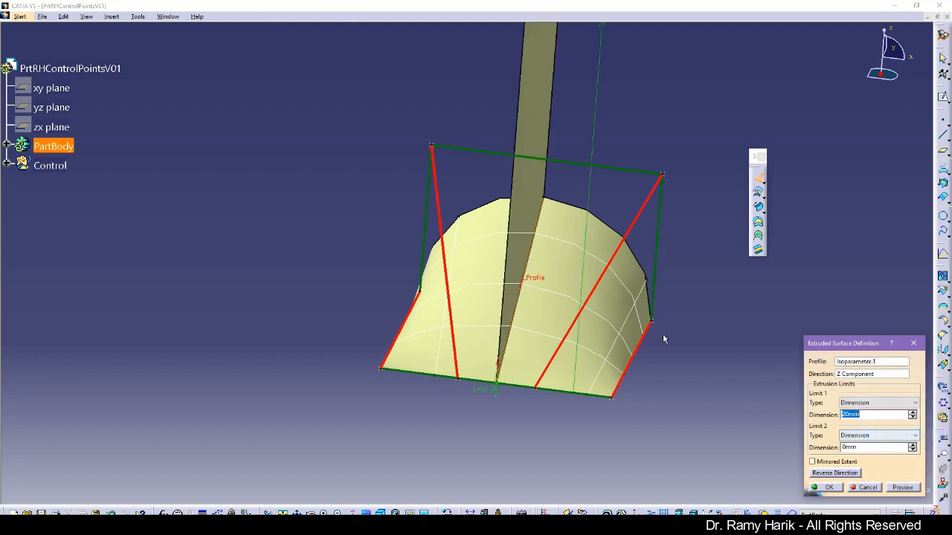
{"action": "middle_click_drag", "start_coordinate": [625, 249], "coordinate": [476, 260]}
{"action": "double_click", "coordinate": [848, 414]}
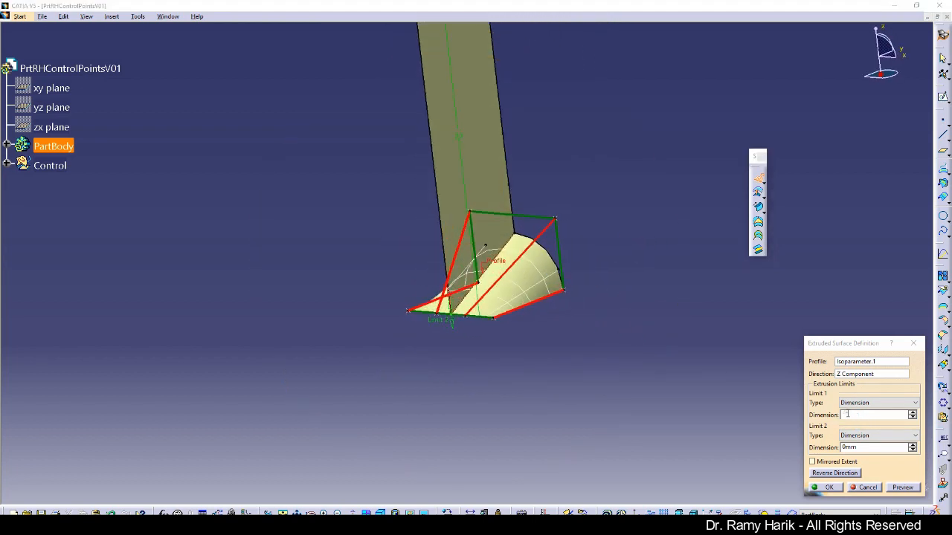
{"action": "type", "text": "5mm"}
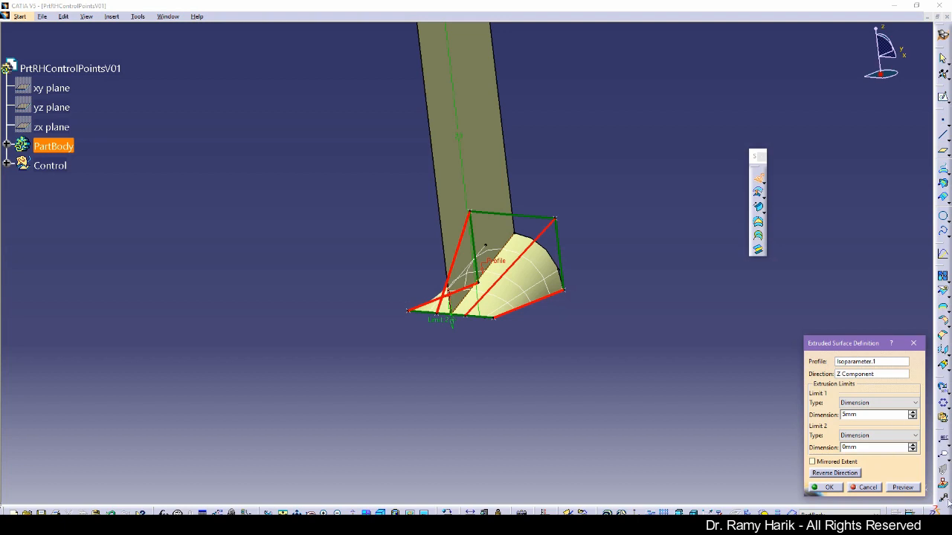
{"action": "left_click", "coordinate": [903, 490]}
{"action": "middle_click_drag", "start_coordinate": [543, 361], "coordinate": [588, 335]}
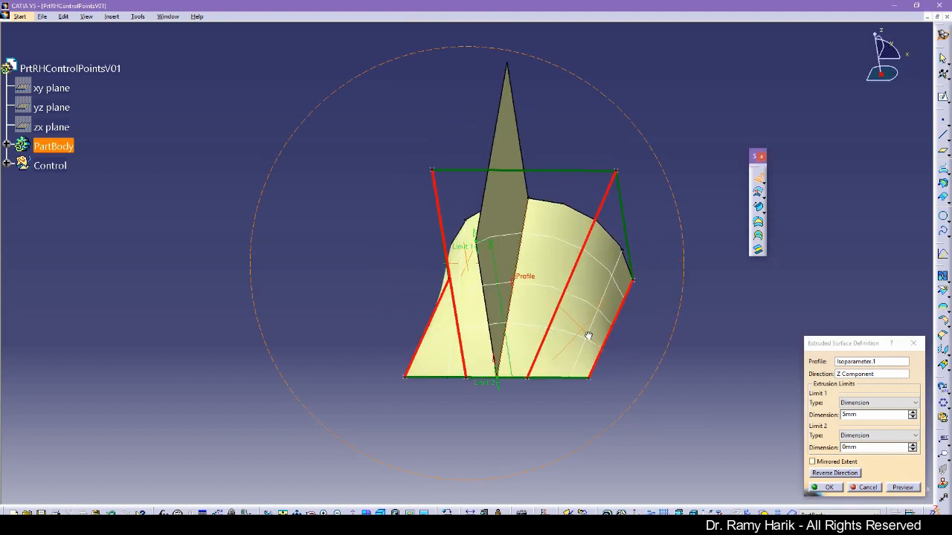
{"action": "left_click", "coordinate": [866, 488]}
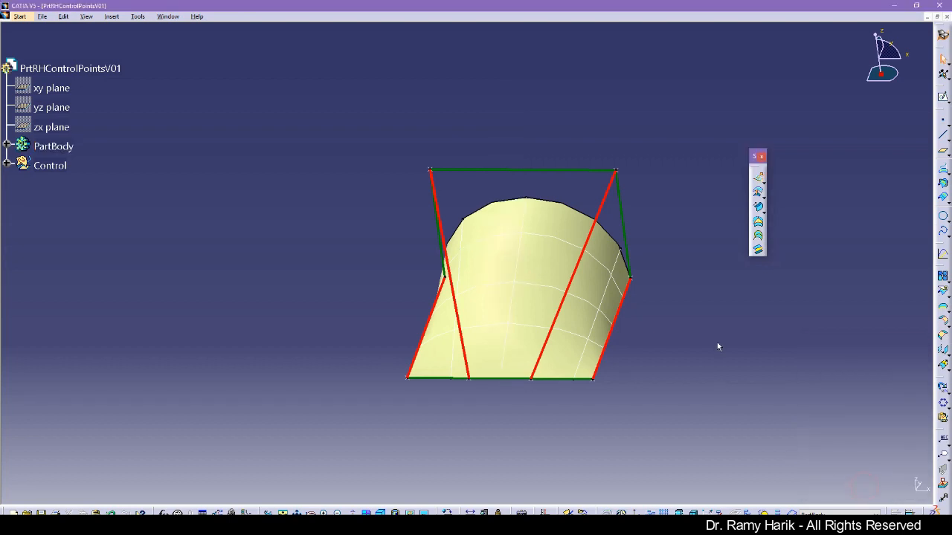
Step: Start an offset of the arched surface Surface.1 and adjust its distance to 2 mm on the outer side
{"action": "left_click", "coordinate": [758, 251]}
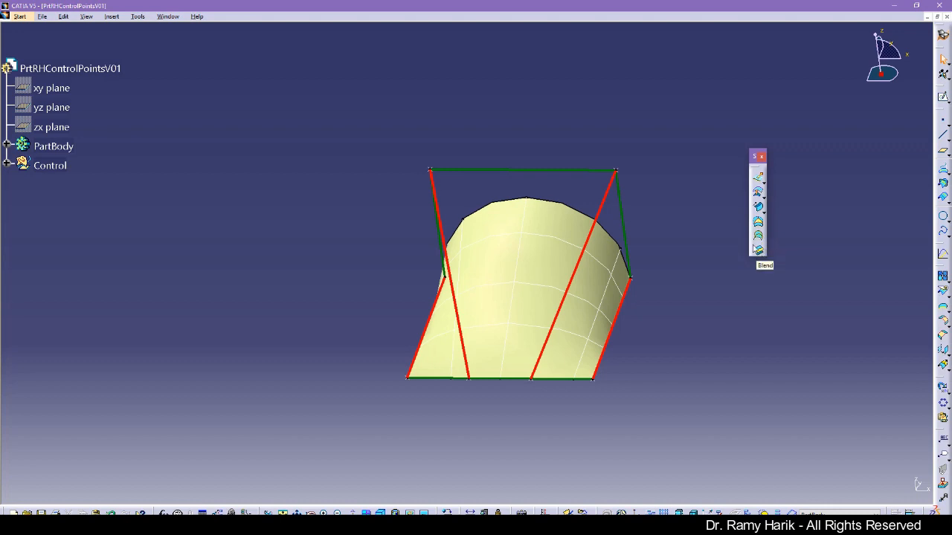
{"action": "left_click", "coordinate": [758, 194]}
{"action": "left_click", "coordinate": [556, 263]}
{"action": "left_click_drag", "start_coordinate": [511, 288], "coordinate": [498, 256]}
{"action": "middle_click_drag", "start_coordinate": [527, 394], "coordinate": [572, 285]}
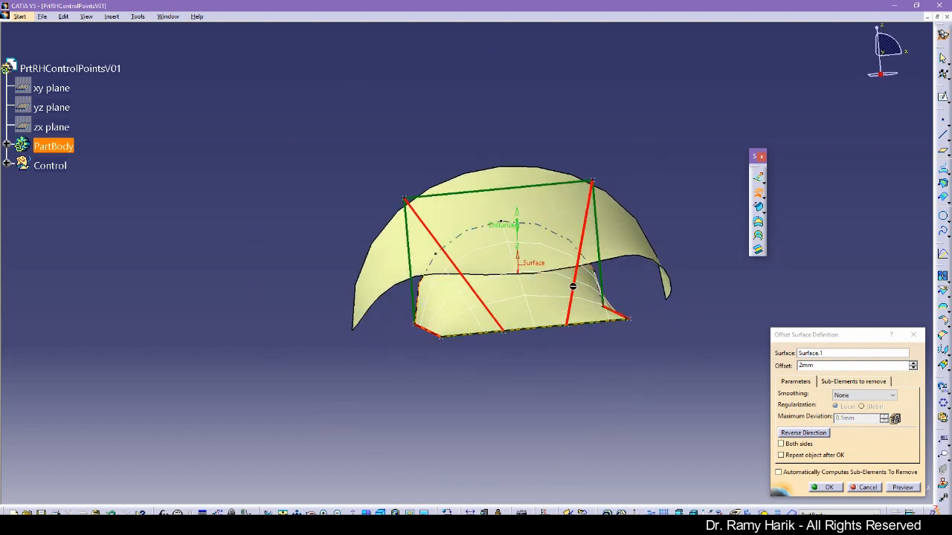
{"action": "middle_click_drag", "start_coordinate": [451, 153], "coordinate": [531, 194]}
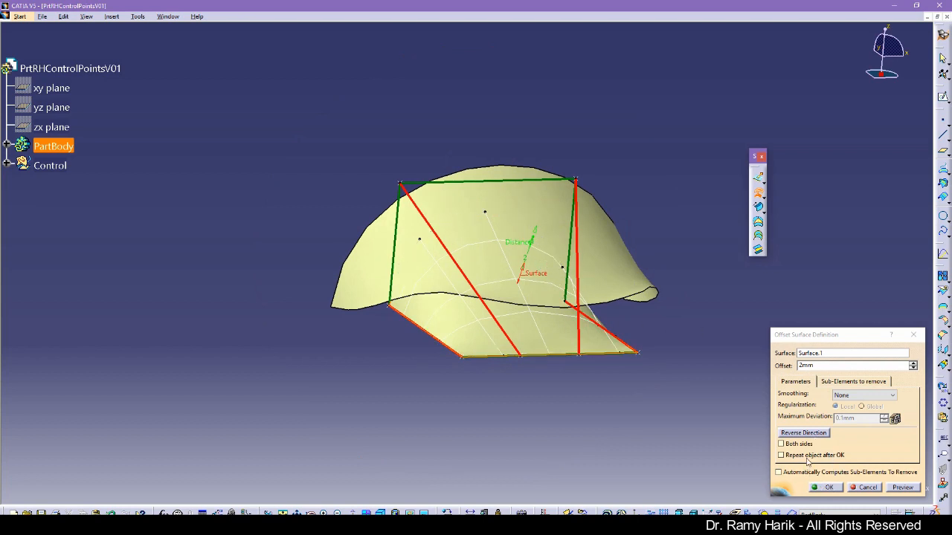
Step: Try reversing the 2 mm offset toward the inner side of the arched surface and preview it
{"action": "left_click", "coordinate": [803, 432]}
{"action": "left_click", "coordinate": [904, 488]}
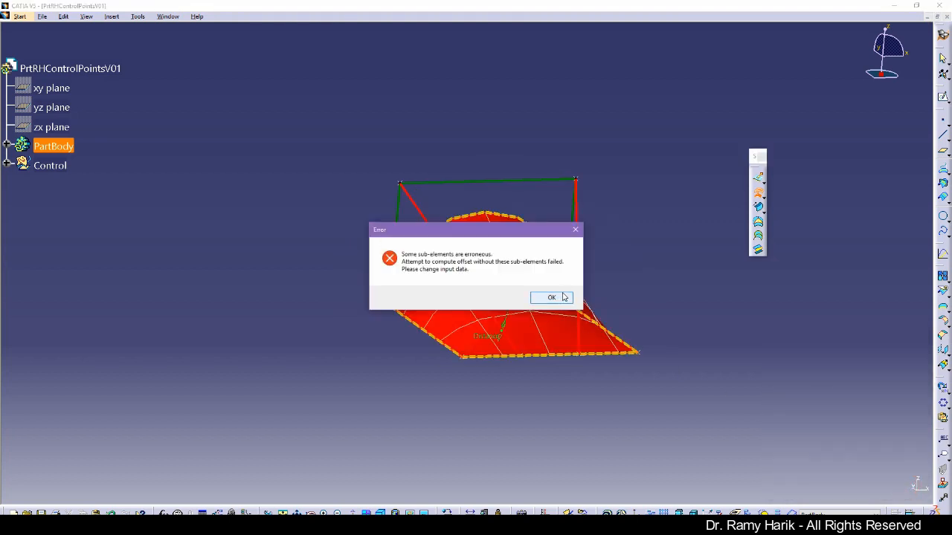
{"action": "left_click_drag", "start_coordinate": [505, 230], "coordinate": [349, 88]}
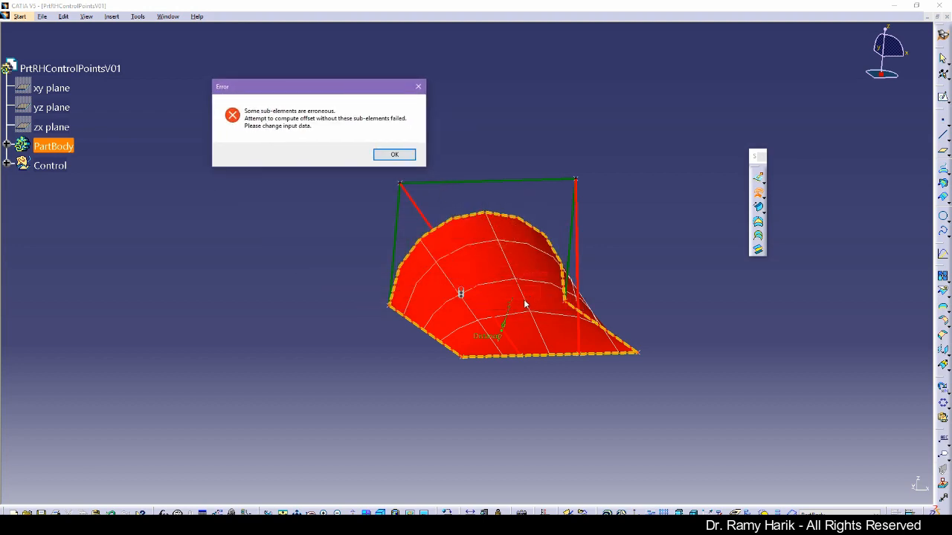
{"action": "left_click", "coordinate": [395, 155]}
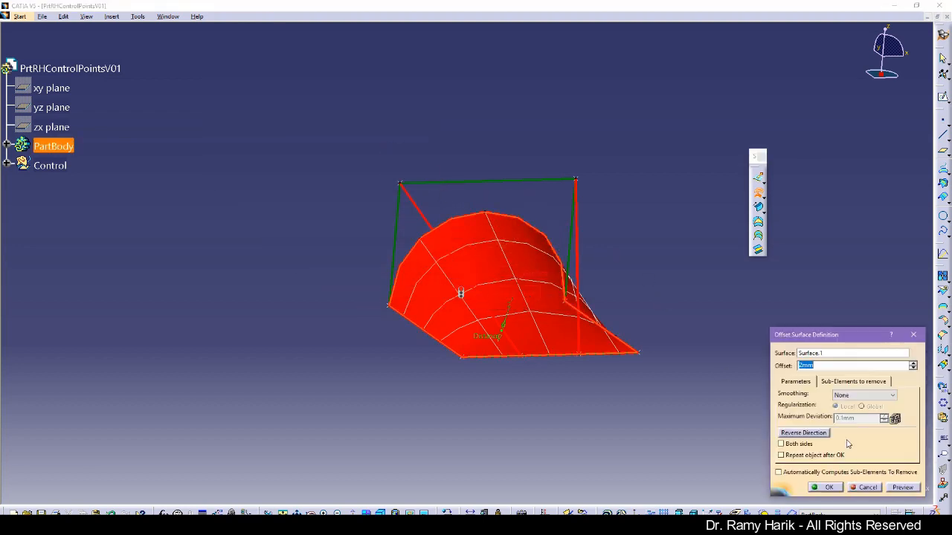
Step: Reverse the offset back to the outer side, preview it, and pull its distance through the surface to -1 mm
{"action": "left_click", "coordinate": [804, 433]}
{"action": "left_click", "coordinate": [908, 487]}
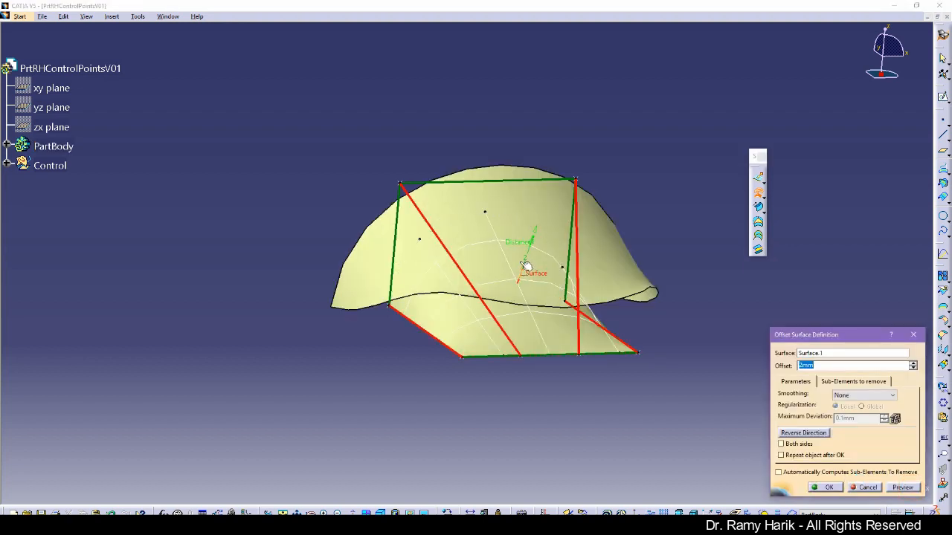
{"action": "middle_click_drag", "start_coordinate": [583, 356], "coordinate": [584, 358]}
{"action": "middle_click_drag", "start_coordinate": [538, 339], "coordinate": [536, 337]}
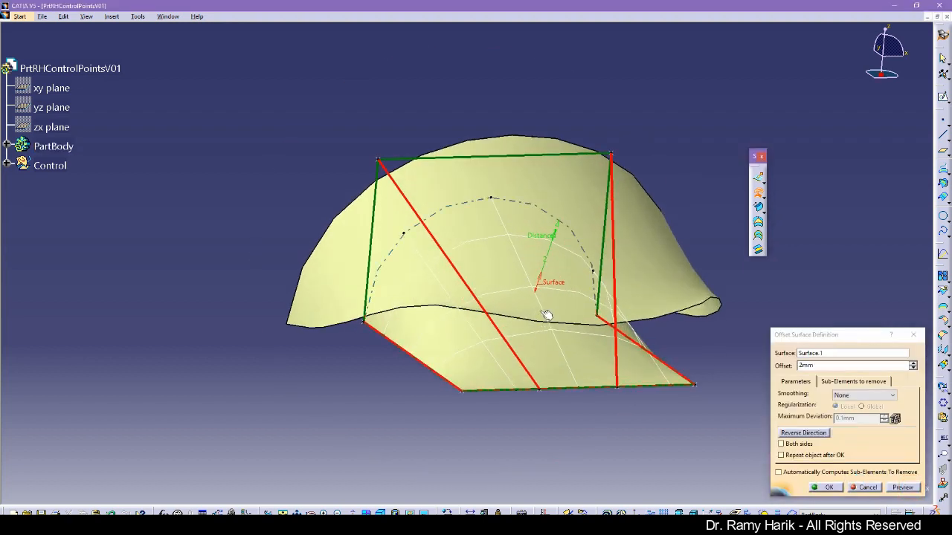
{"action": "left_click_drag", "start_coordinate": [561, 228], "coordinate": [543, 328]}
{"action": "middle_click_drag", "start_coordinate": [599, 461], "coordinate": [595, 400]}
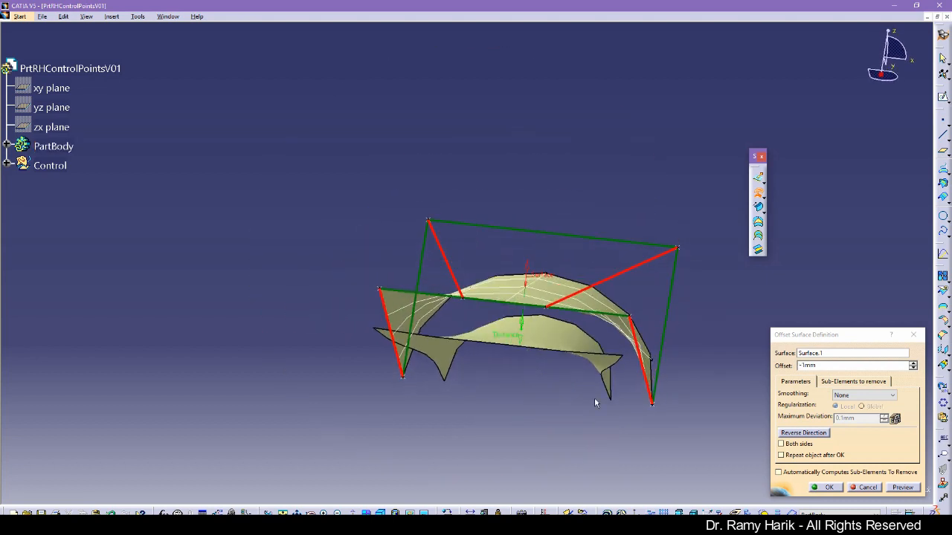
Step: Confirm the -1 mm offset and create a second offset of Surface.1 at 2 mm on the outer side
{"action": "left_click", "coordinate": [825, 487]}
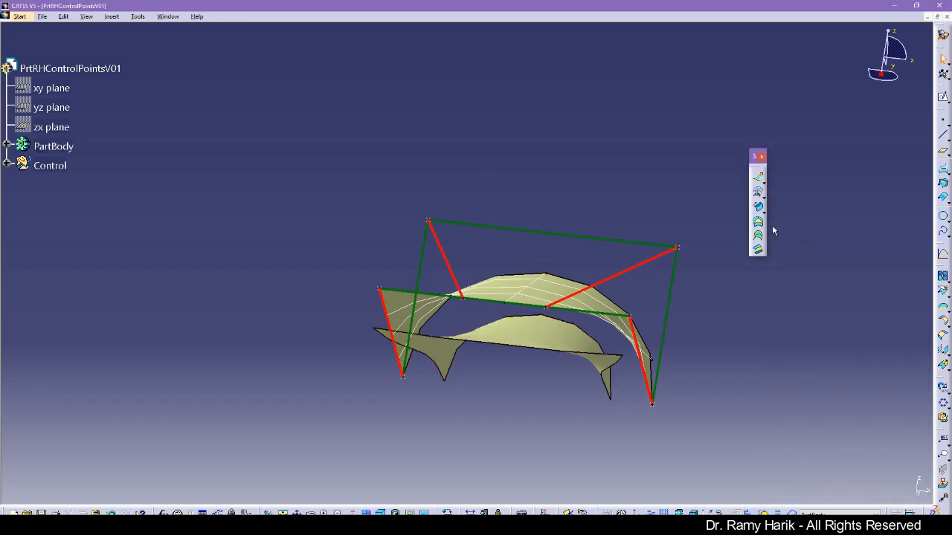
{"action": "left_click", "coordinate": [758, 195]}
{"action": "left_click", "coordinate": [548, 290]}
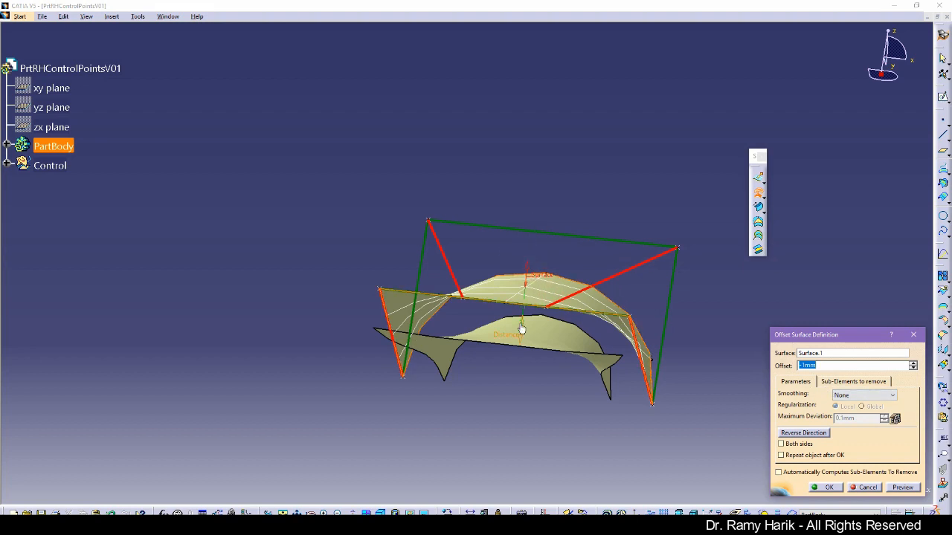
{"action": "left_click_drag", "start_coordinate": [521, 329], "coordinate": [529, 201]}
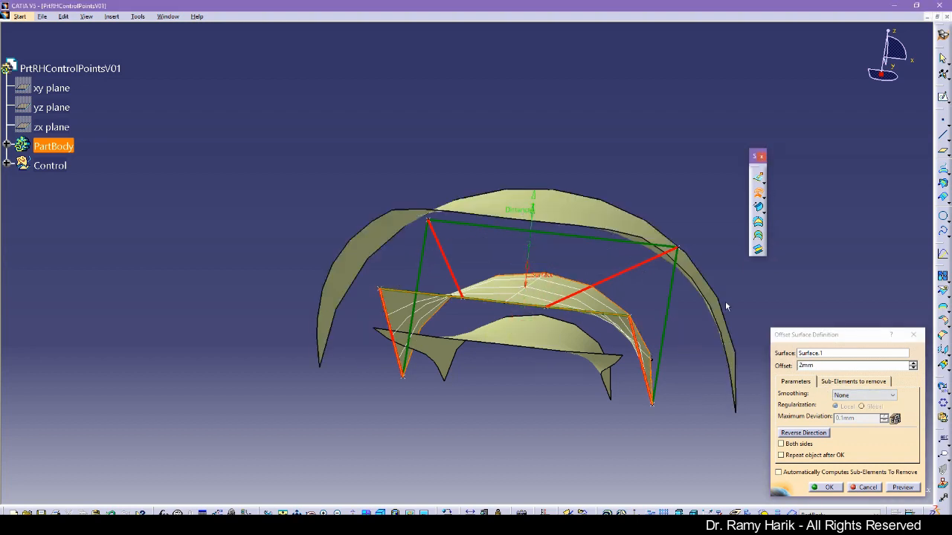
{"action": "left_click", "coordinate": [828, 487]}
{"action": "left_click", "coordinate": [601, 195]}
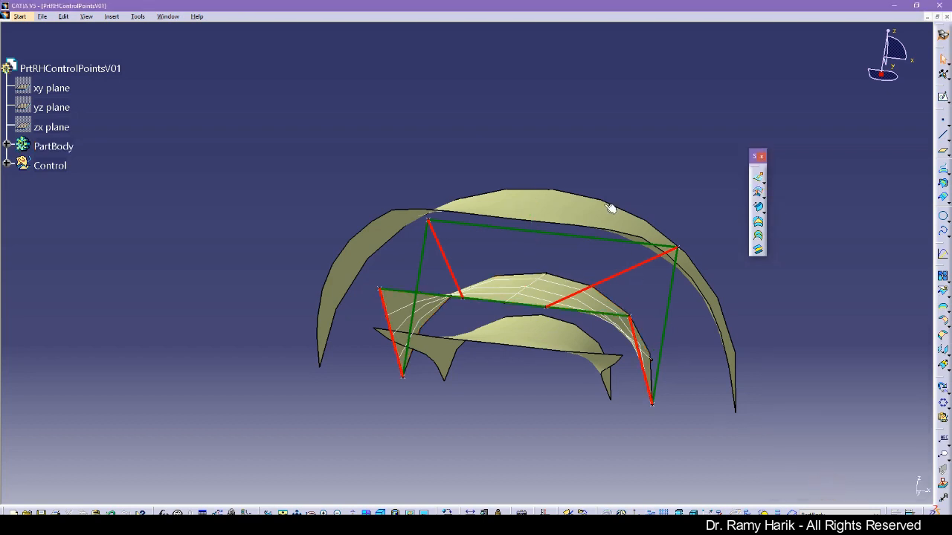
{"action": "middle_click_drag", "start_coordinate": [512, 126], "coordinate": [458, 213]}
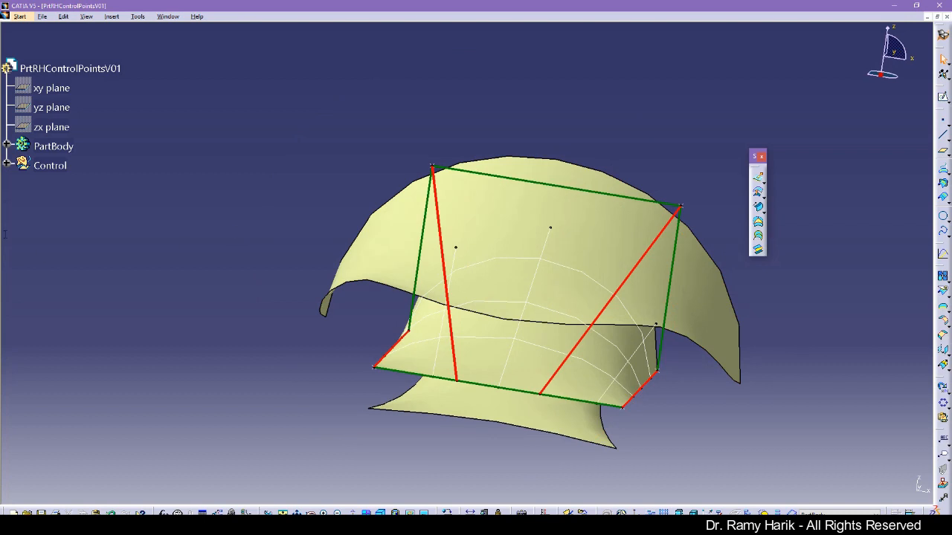
Step: Hide the Control geometrical set with its control point frame
{"action": "left_click", "coordinate": [6, 296]}
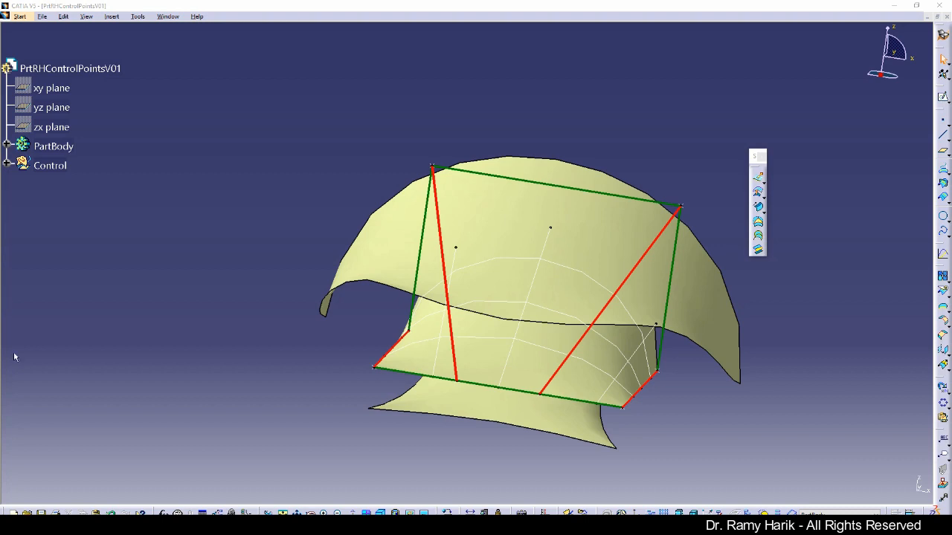
{"action": "left_click", "coordinate": [185, 285]}
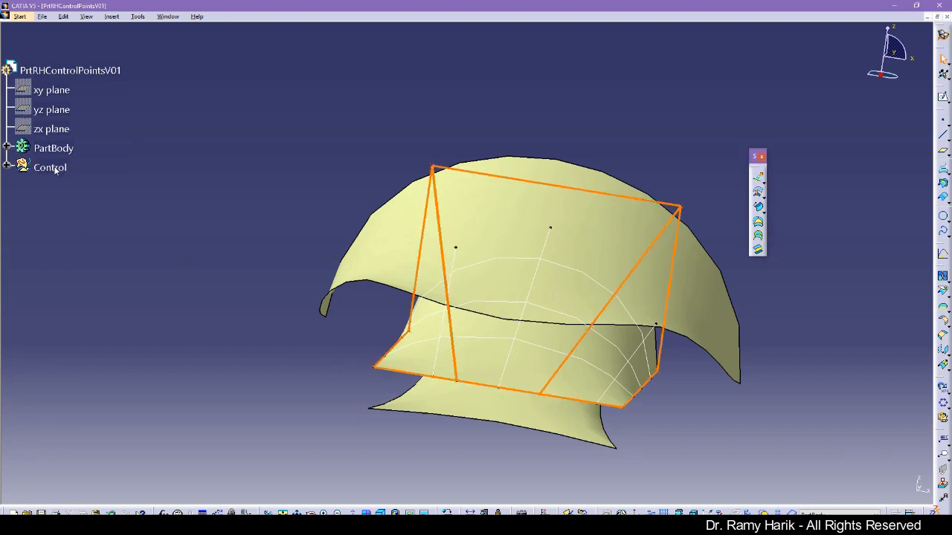
{"action": "right_click", "coordinate": [55, 170]}
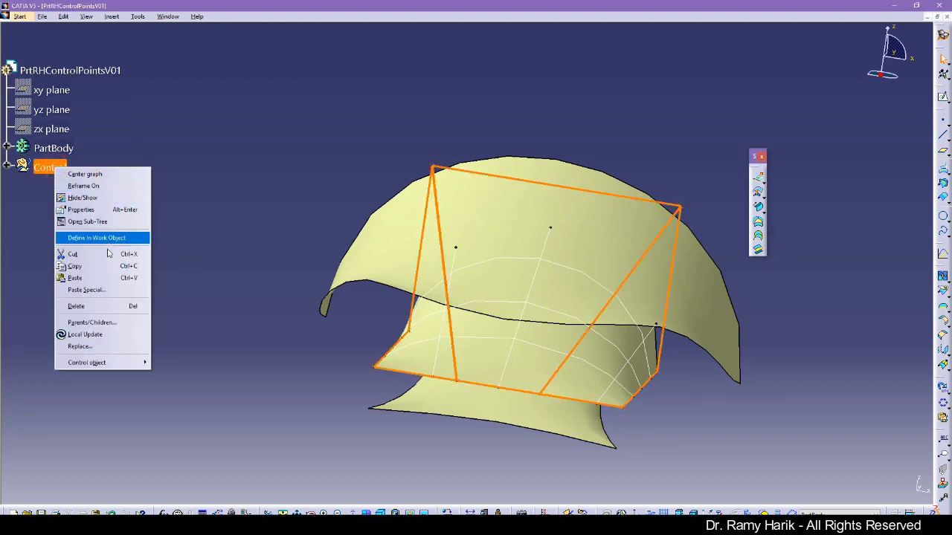
{"action": "left_click", "coordinate": [109, 199]}
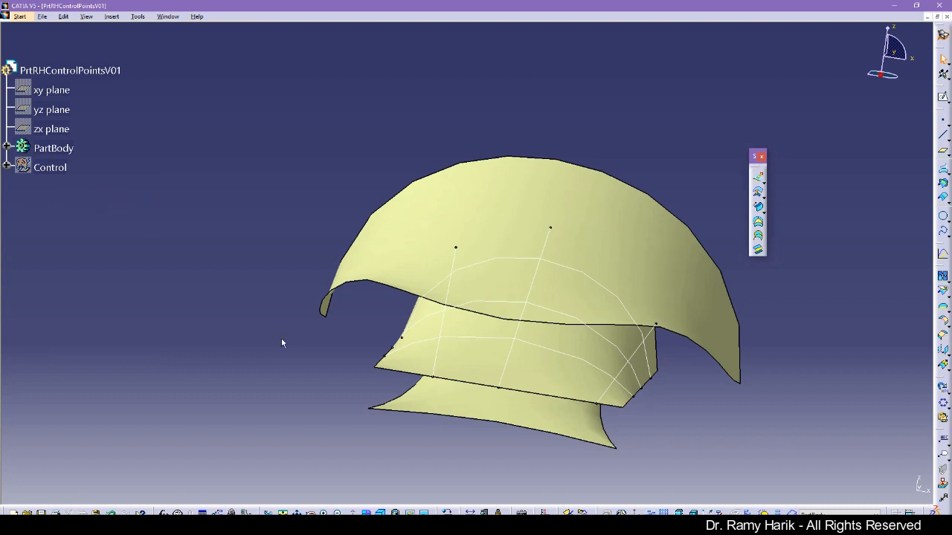
Step: Expand PartBody and hide all the isoparametric curves, Isoparameter.1 through Isoparameter.6
{"action": "left_click", "coordinate": [7, 148]}
{"action": "left_click", "coordinate": [78, 284]}
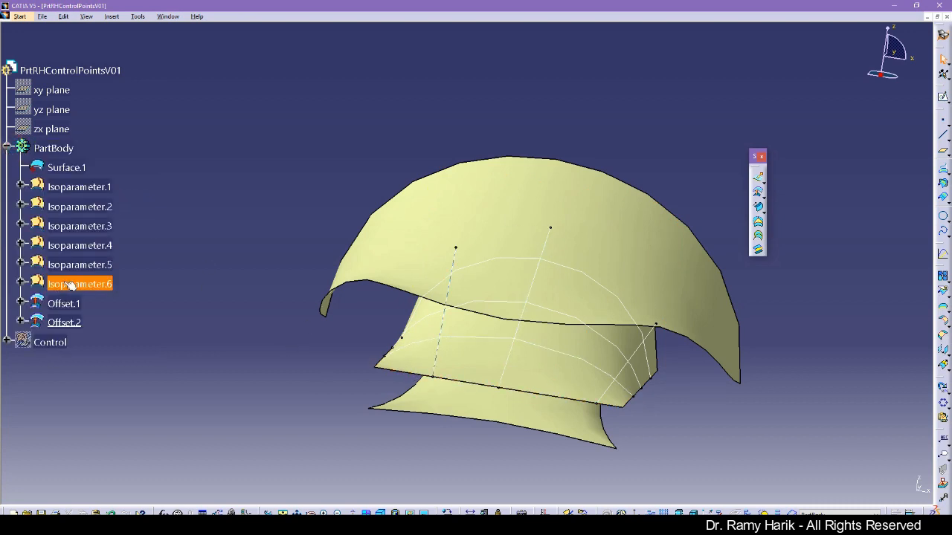
{"action": "left_click", "coordinate": [77, 187], "text": "shift"}
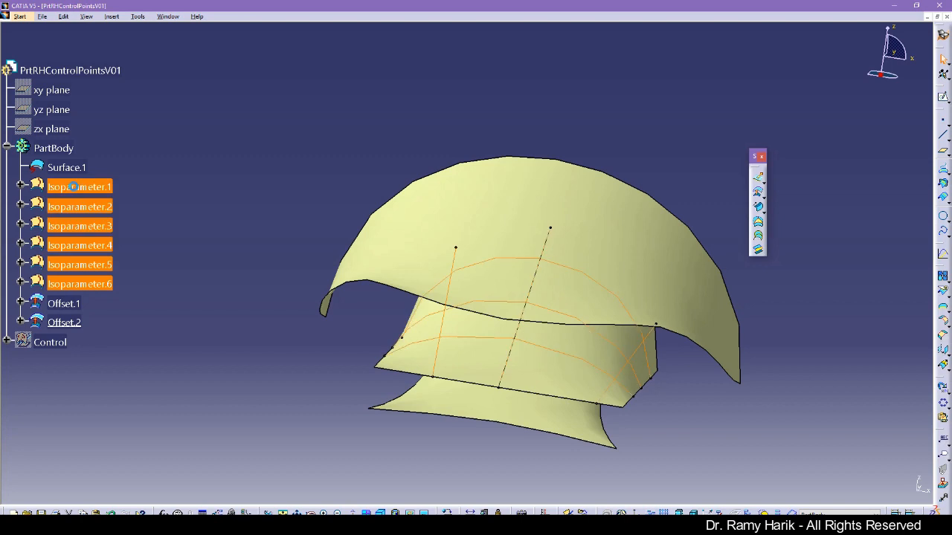
{"action": "right_click", "coordinate": [75, 188]}
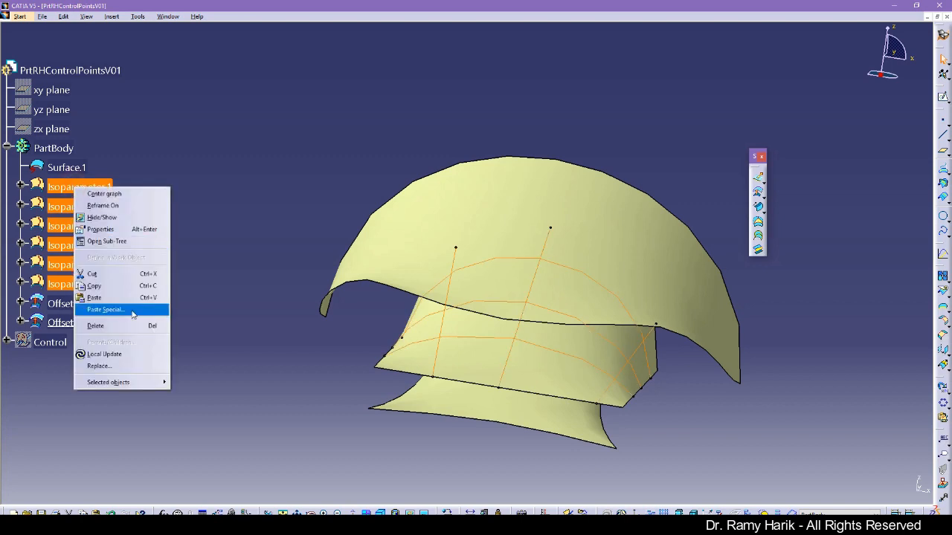
{"action": "left_click", "coordinate": [112, 218]}
{"action": "left_click", "coordinate": [321, 342]}
Step: Hide the original Surface.1 lying between the two offset surfaces
{"action": "mouse_move", "coordinate": [471, 344]}
{"action": "middle_mouse_down"}
{"action": "mouse_move", "coordinate": [408, 299]}
{"action": "mouse_move", "coordinate": [253, 145]}
{"action": "mouse_move", "coordinate": [314, 281]}
{"action": "mouse_move", "coordinate": [297, 286]}
{"action": "middle_mouse_up"}
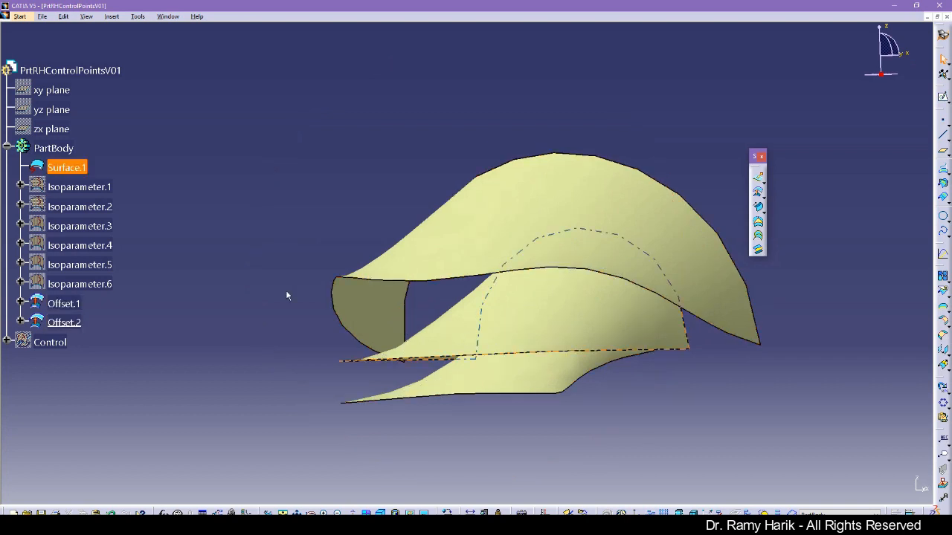
{"action": "right_click", "coordinate": [83, 168]}
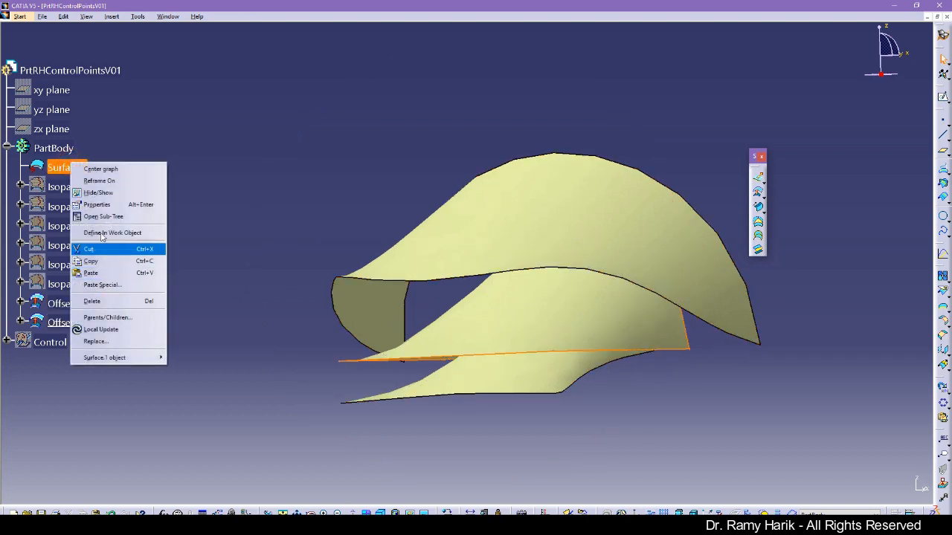
{"action": "left_click", "coordinate": [119, 195]}
{"action": "middle_click_drag", "start_coordinate": [409, 313], "coordinate": [505, 370]}
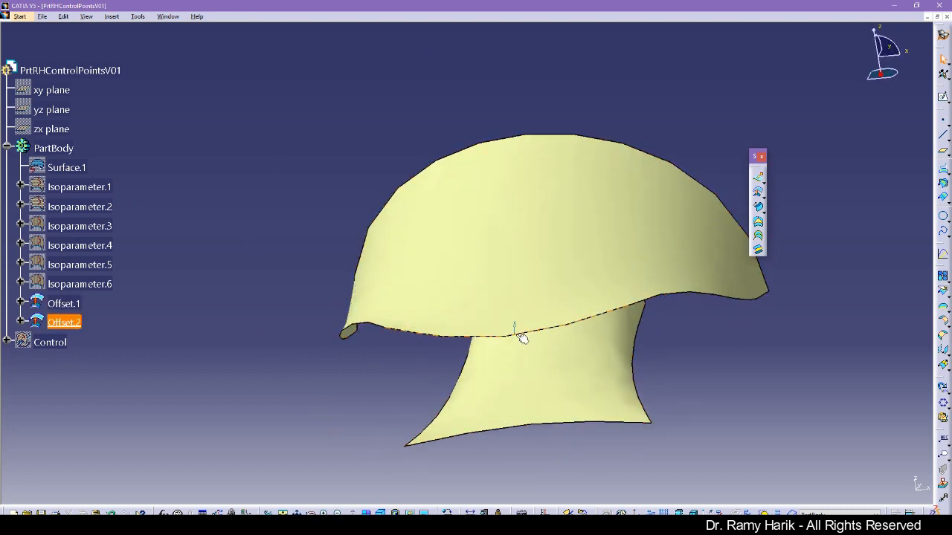
{"action": "middle_click_drag", "start_coordinate": [539, 420], "coordinate": [533, 354]}
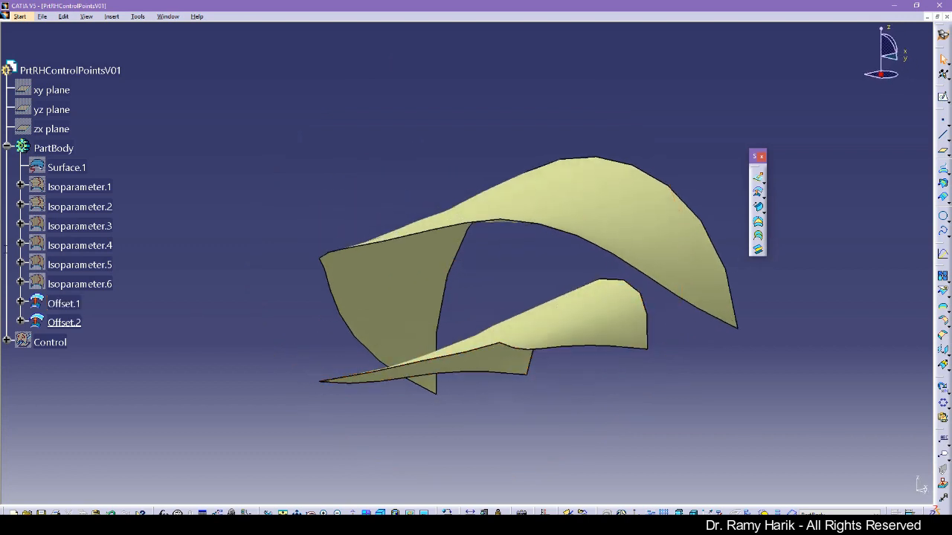
{"action": "left_click", "coordinate": [6, 272]}
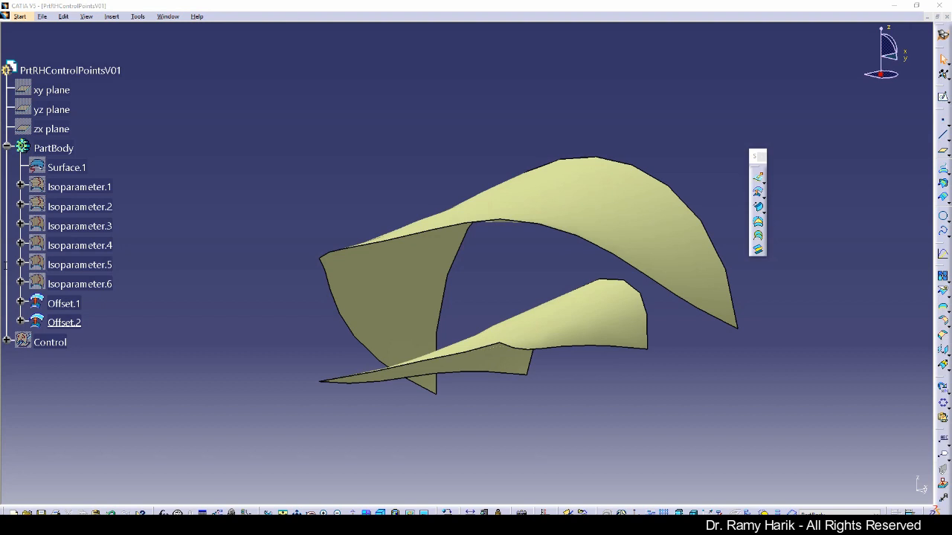
{"action": "left_click", "coordinate": [57, 283]}
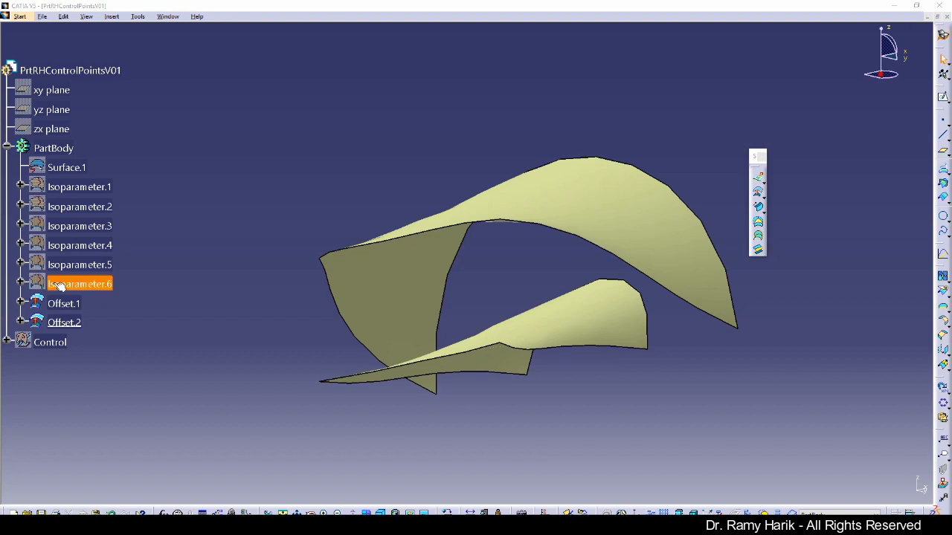
{"action": "left_click", "coordinate": [306, 323]}
Step: Switch to the FreeStyle workbench and start a Porcupine Curvature analysis on the outer offset surface, Offset.2
{"action": "left_click", "coordinate": [23, 17]}
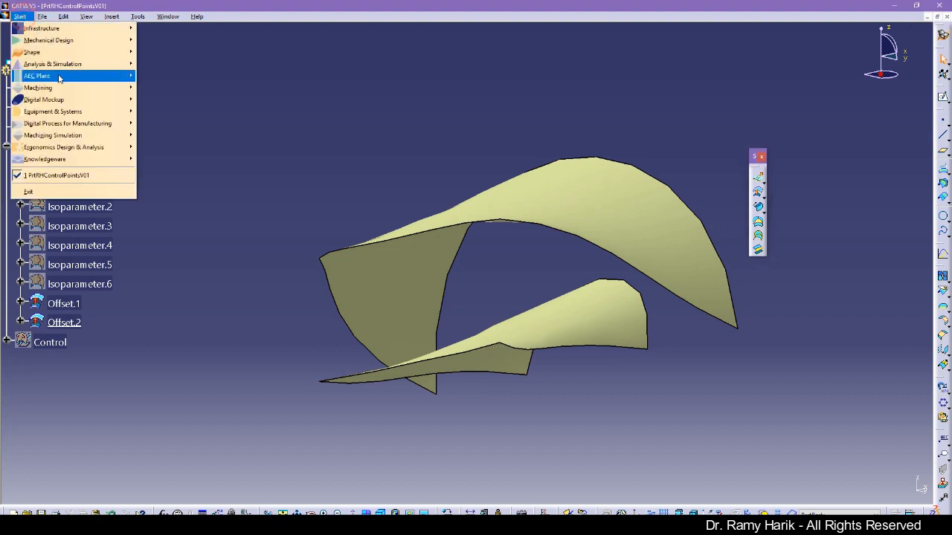
{"action": "mouse_move", "coordinate": [44, 52]}
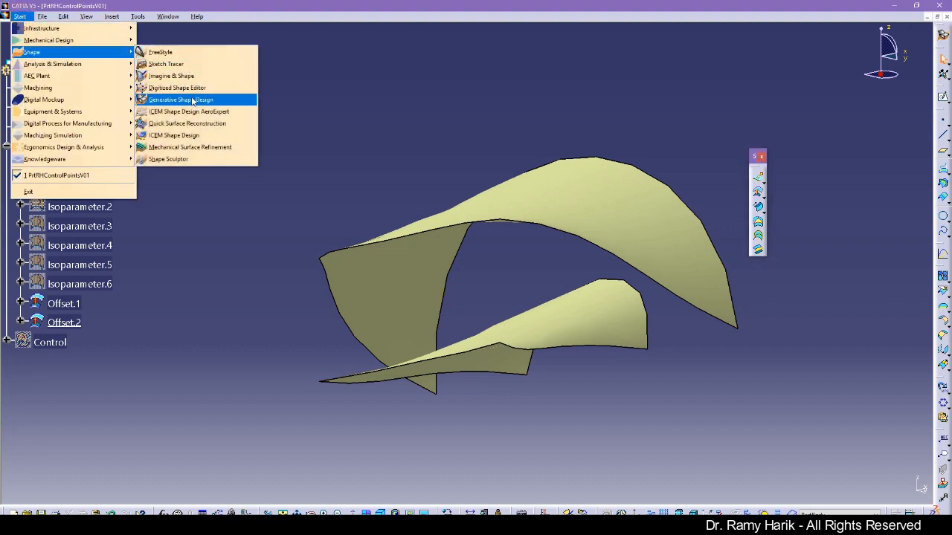
{"action": "left_click", "coordinate": [181, 56]}
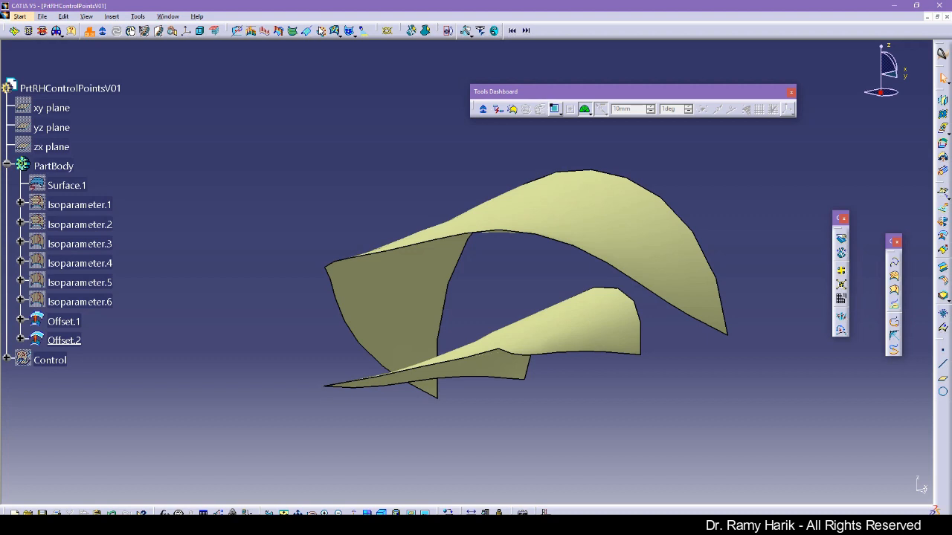
{"action": "left_click", "coordinate": [266, 33]}
{"action": "middle_click_drag", "start_coordinate": [296, 143], "coordinate": [375, 214]}
{"action": "left_click", "coordinate": [534, 260]}
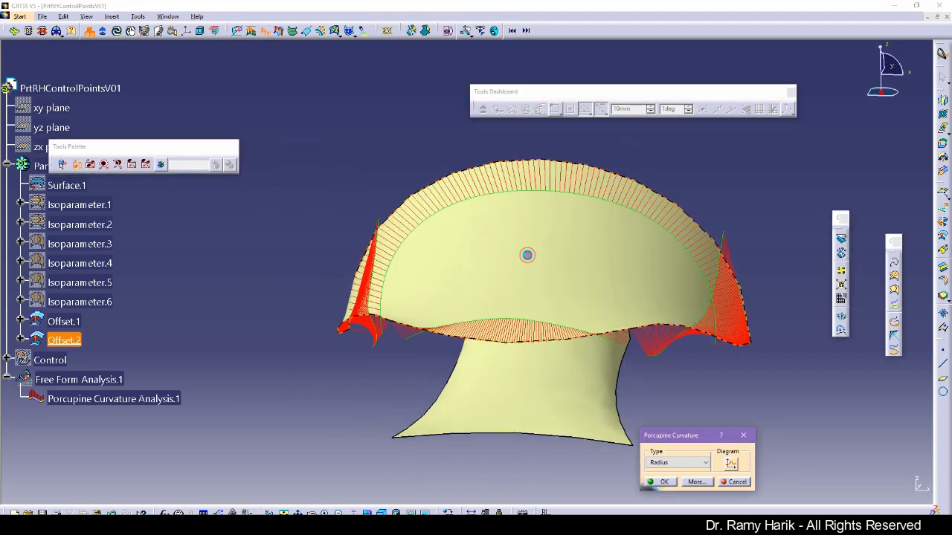
Step: Examine the radius combs along the edges of Offset.2 from several sides and discard the analysis
{"action": "middle_click_drag", "start_coordinate": [291, 368], "coordinate": [343, 290]}
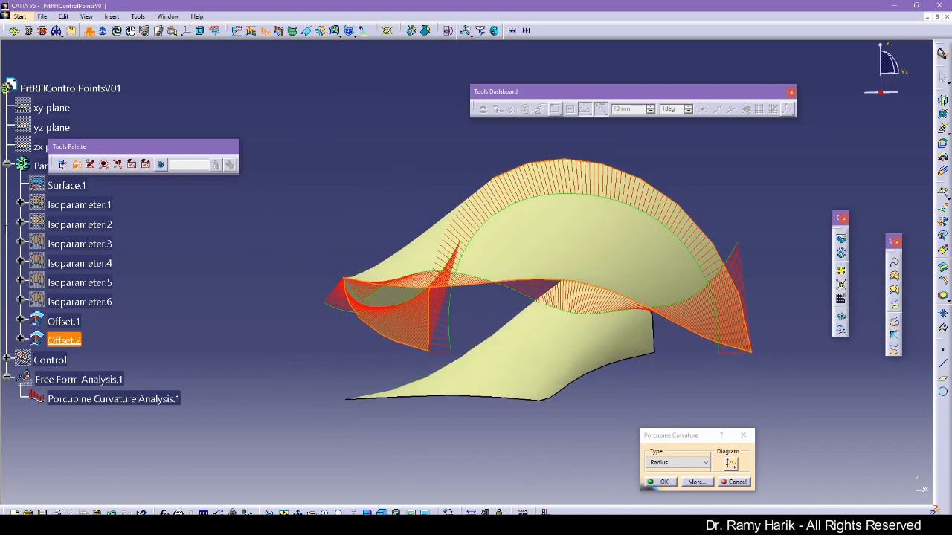
{"action": "left_click", "coordinate": [6, 231]}
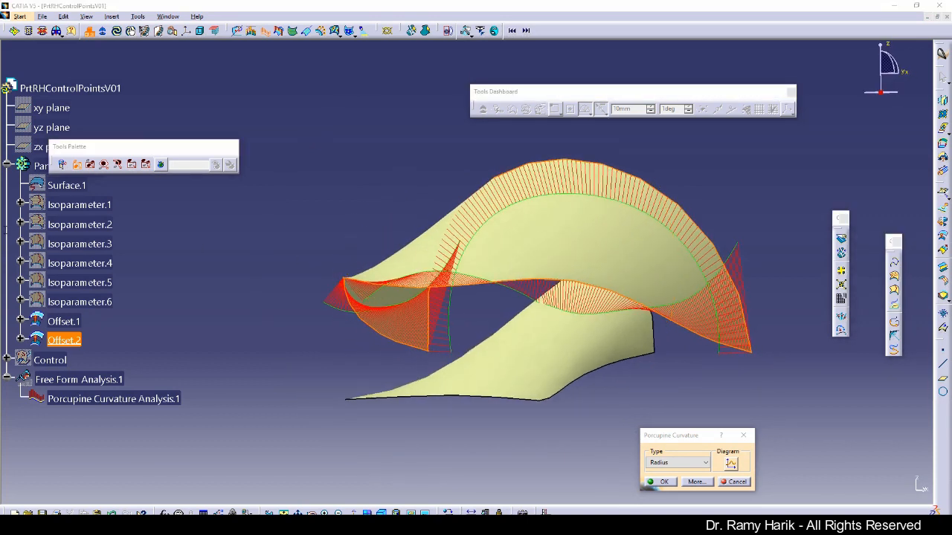
{"action": "middle_click_drag", "start_coordinate": [771, 266], "coordinate": [337, 341]}
{"action": "middle_click_drag", "start_coordinate": [269, 204], "coordinate": [295, 198]}
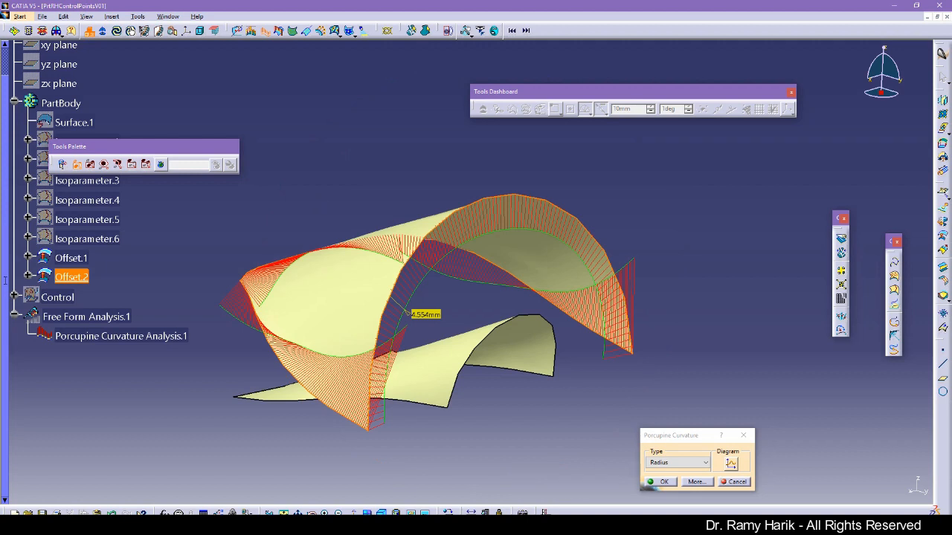
{"action": "left_click", "coordinate": [739, 483]}
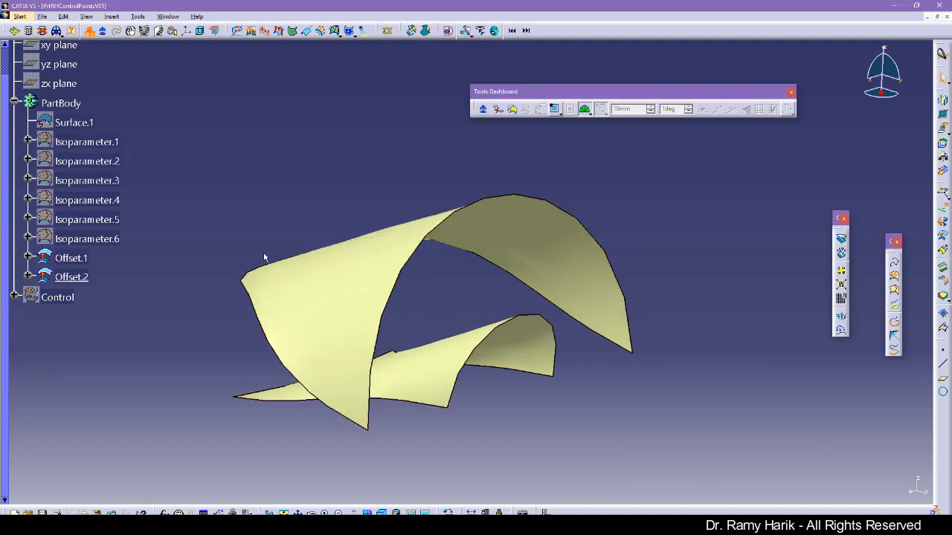
Step: Return to the Generative Shape Design workbench
{"action": "left_click", "coordinate": [23, 17]}
{"action": "mouse_move", "coordinate": [58, 53]}
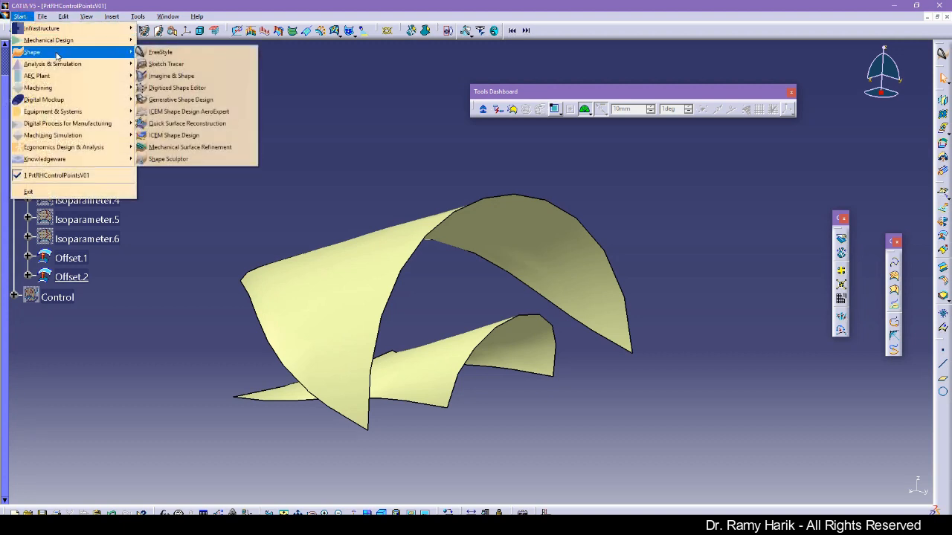
{"action": "left_click", "coordinate": [212, 104]}
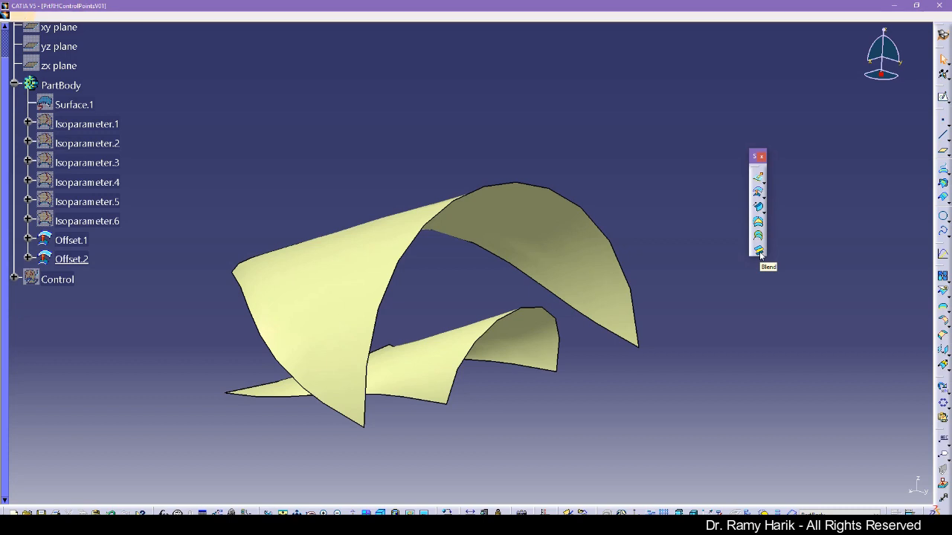
Step: Create a blend surface between the arched end edge of Offset.2 and the matching arched edge of Offset.1
{"action": "left_click", "coordinate": [759, 252]}
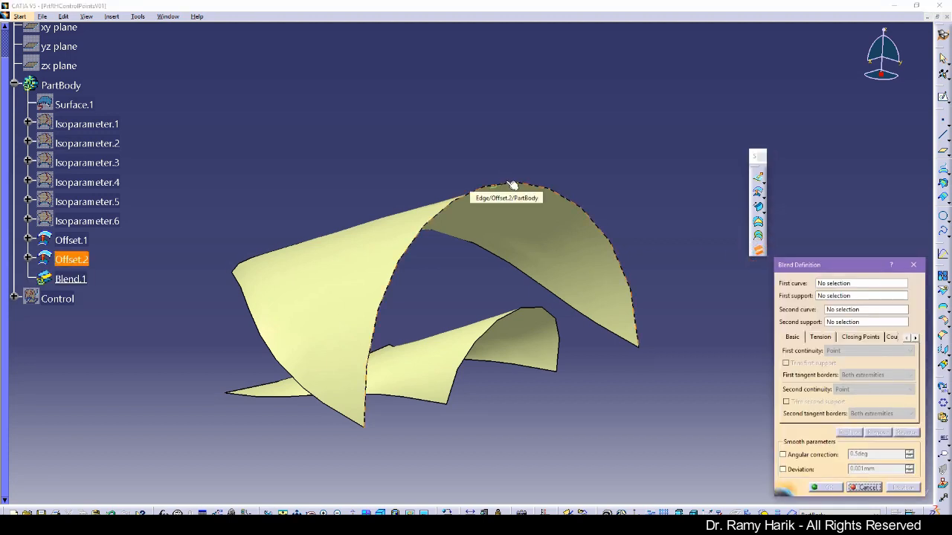
{"action": "left_click", "coordinate": [511, 185]}
{"action": "left_click", "coordinate": [527, 314]}
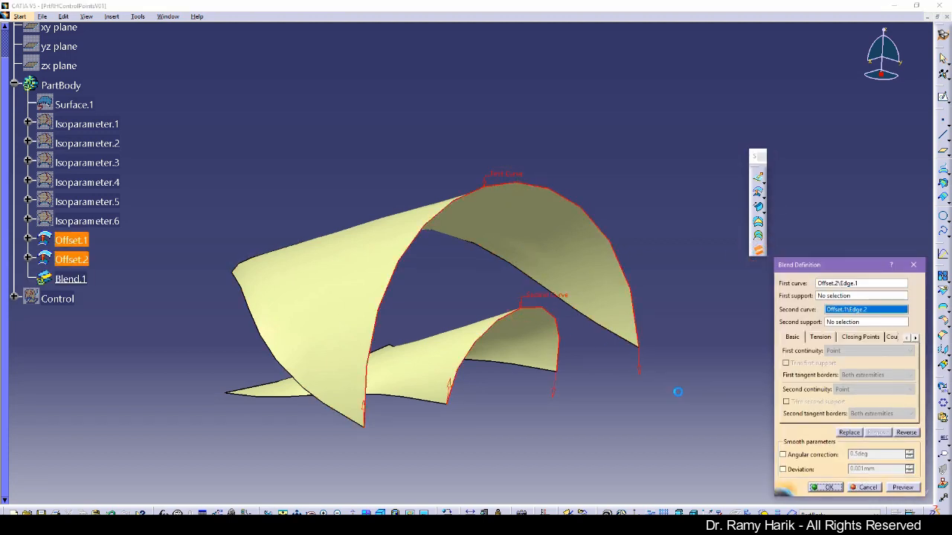
{"action": "left_click", "coordinate": [902, 488]}
{"action": "middle_click_drag", "start_coordinate": [547, 281], "coordinate": [686, 236]}
{"action": "left_click", "coordinate": [815, 487]}
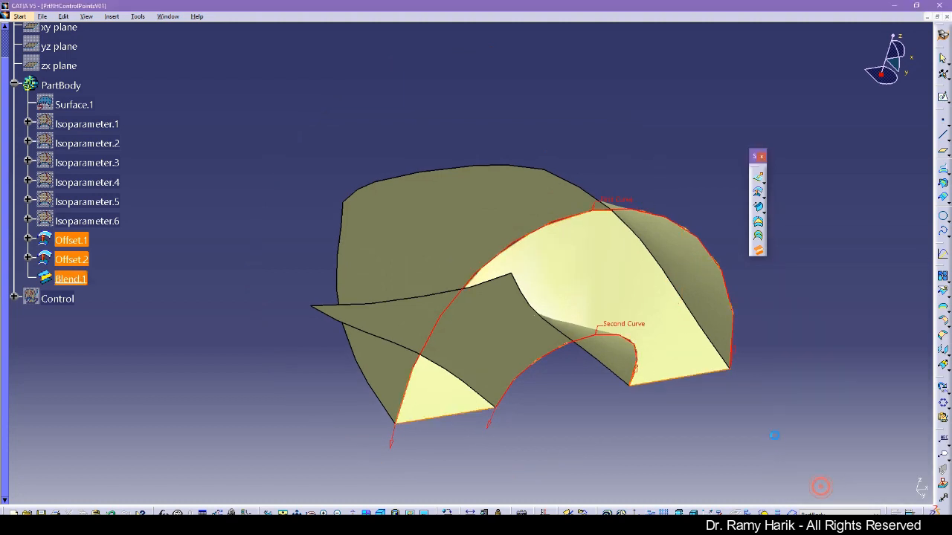
Step: Create a second blend surface between the wavy lengthwise side edge of Offset.2 and the corresponding edge of Offset.1
{"action": "middle_click_drag", "start_coordinate": [632, 170], "coordinate": [640, 344]}
{"action": "left_click", "coordinate": [678, 285]}
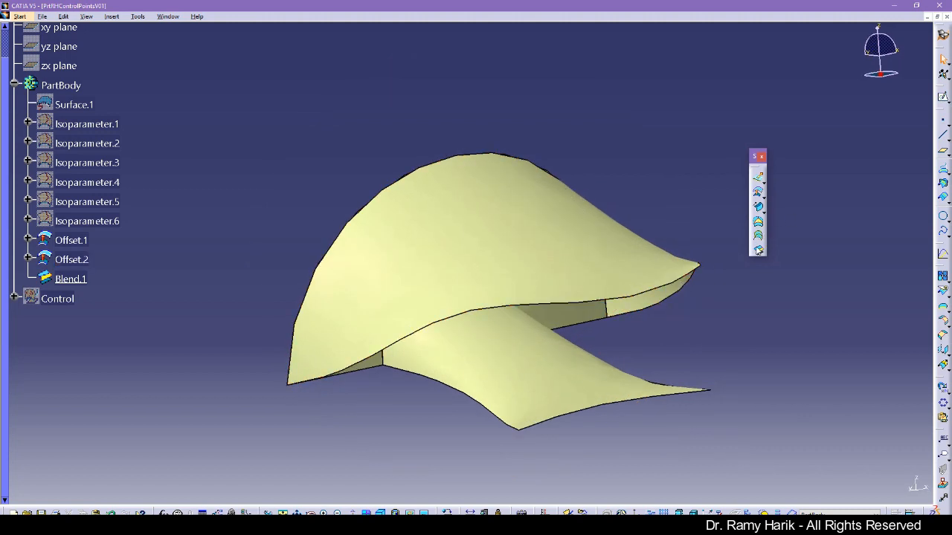
{"action": "left_click", "coordinate": [666, 287]}
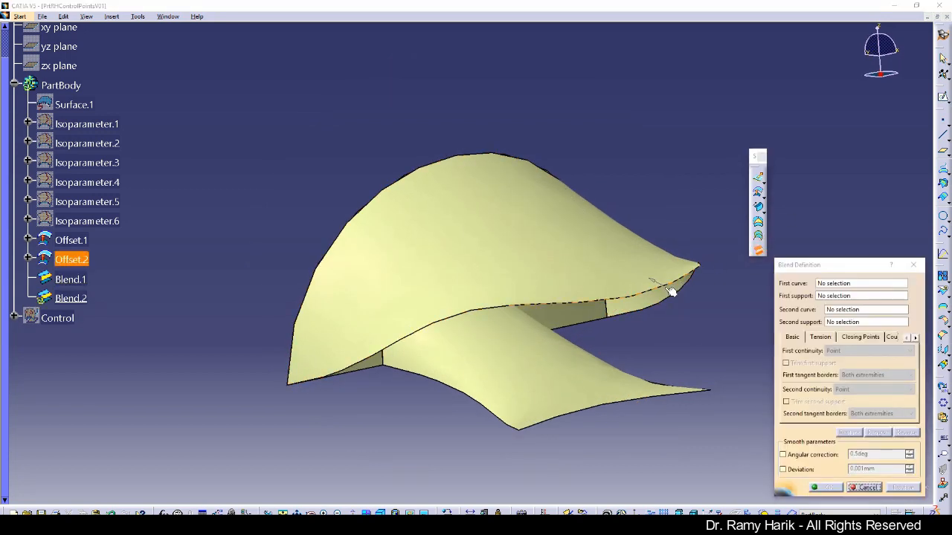
{"action": "left_click", "coordinate": [637, 404]}
{"action": "left_click", "coordinate": [903, 486]}
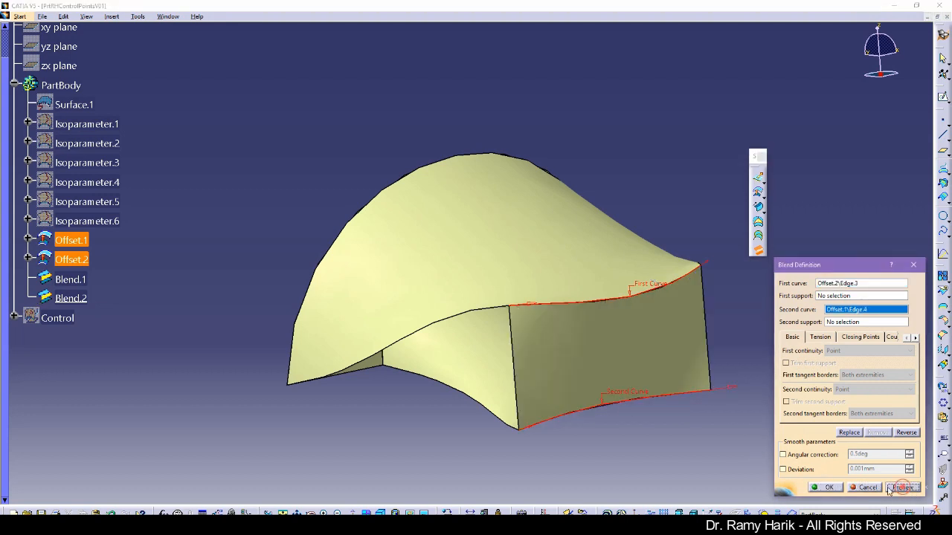
{"action": "left_click", "coordinate": [827, 487]}
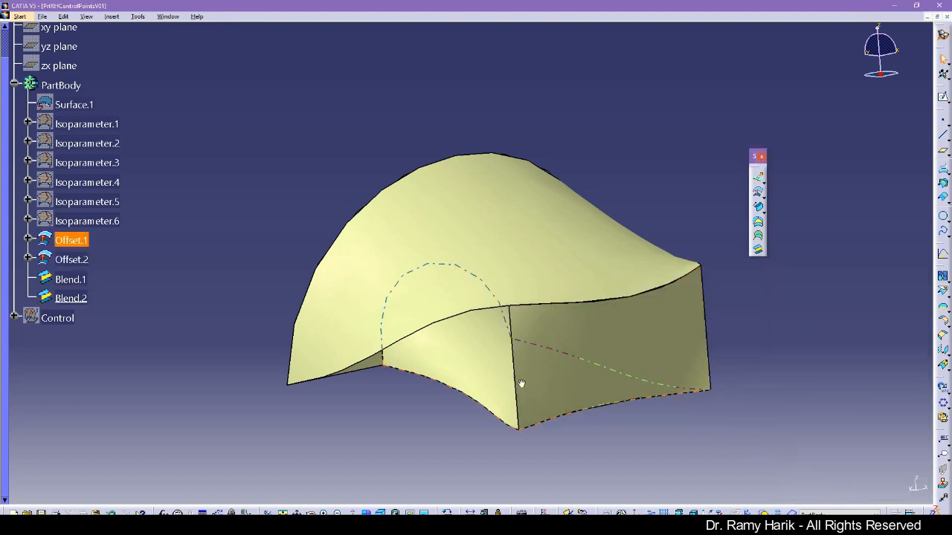
Step: Create a third blend surface between an open side edge of Offset.2, spanning between the existing blends, and the matching edge of Offset.1
{"action": "middle_click_drag", "start_coordinate": [520, 384], "coordinate": [642, 278]}
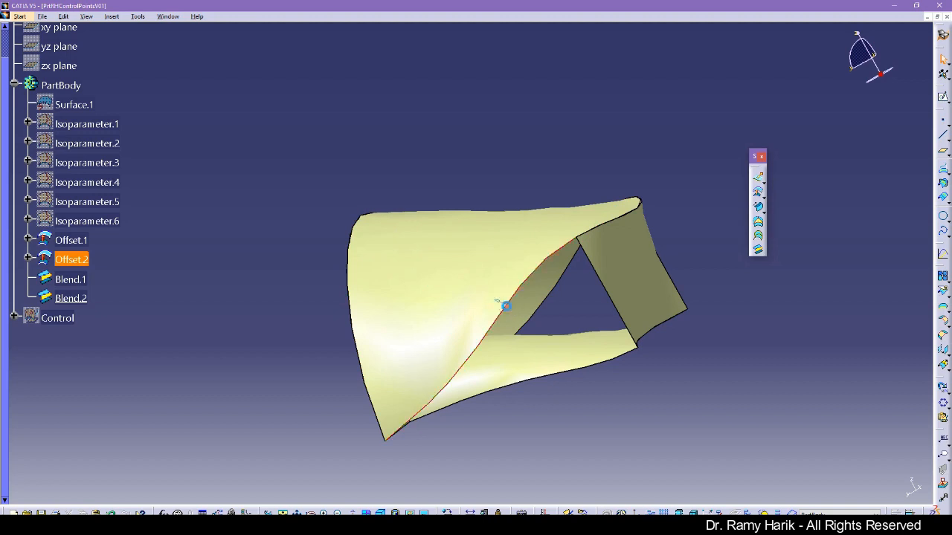
{"action": "left_click", "coordinate": [758, 251]}
{"action": "left_click", "coordinate": [488, 330]}
{"action": "middle_click_drag", "start_coordinate": [488, 330], "coordinate": [527, 324]}
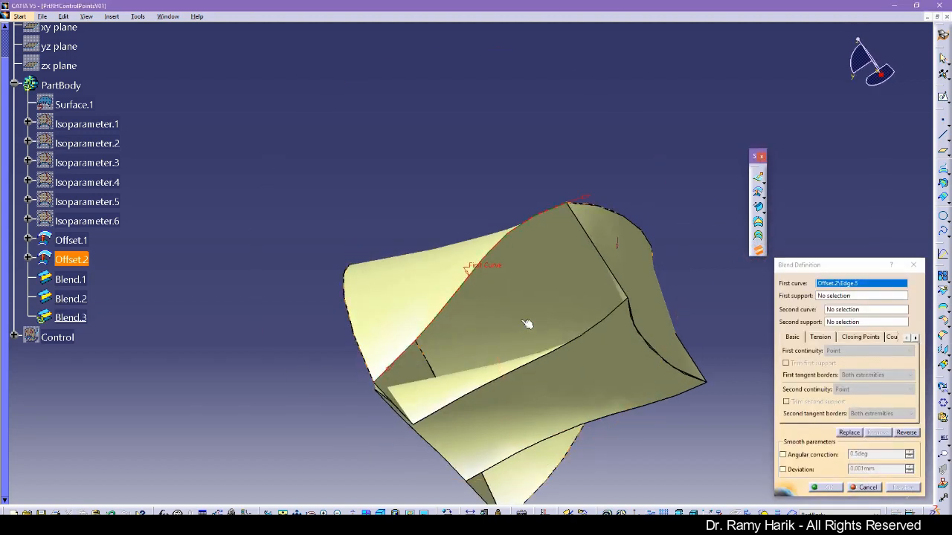
{"action": "left_click", "coordinate": [584, 334]}
{"action": "left_click", "coordinate": [906, 489]}
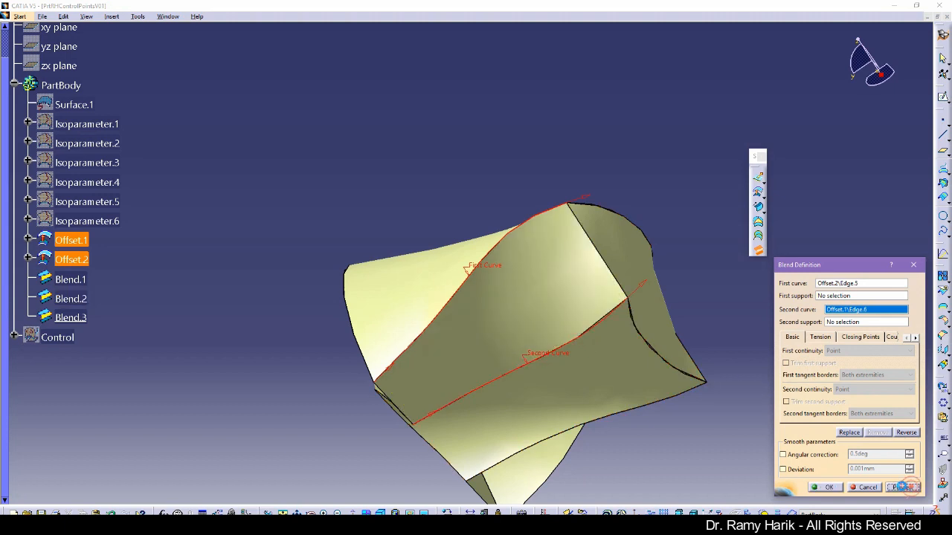
{"action": "left_click", "coordinate": [824, 487]}
Step: Close the last open side with a fourth blend surface between the remaining free edges of Offset.2 and Offset.1
{"action": "middle_click_drag", "start_coordinate": [396, 357], "coordinate": [387, 261]}
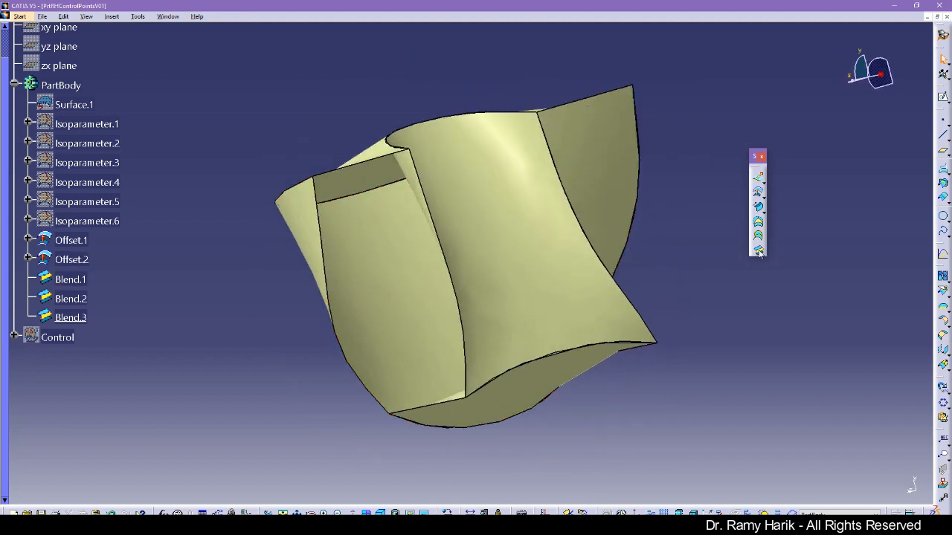
{"action": "left_click", "coordinate": [759, 253]}
{"action": "middle_click_drag", "start_coordinate": [270, 223], "coordinate": [616, 206]}
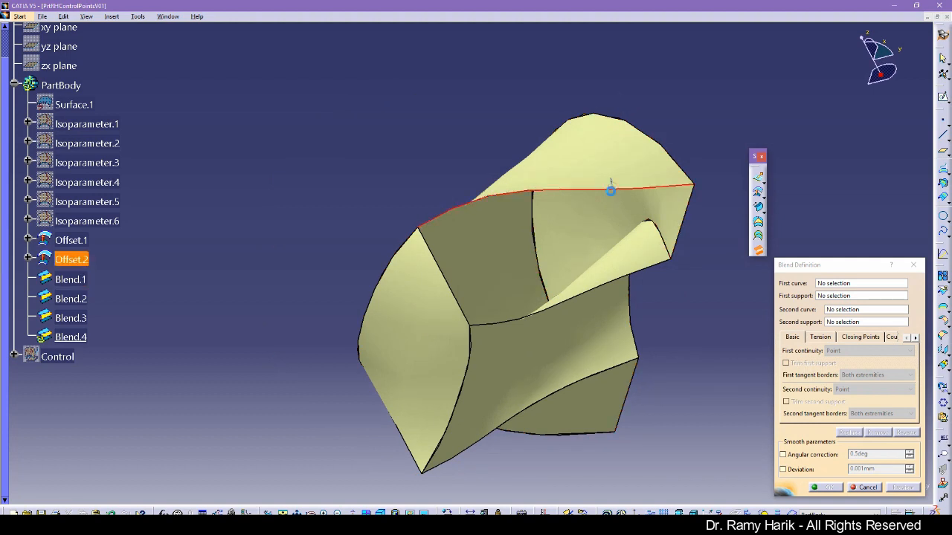
{"action": "left_click", "coordinate": [610, 190]}
{"action": "left_click", "coordinate": [614, 289]}
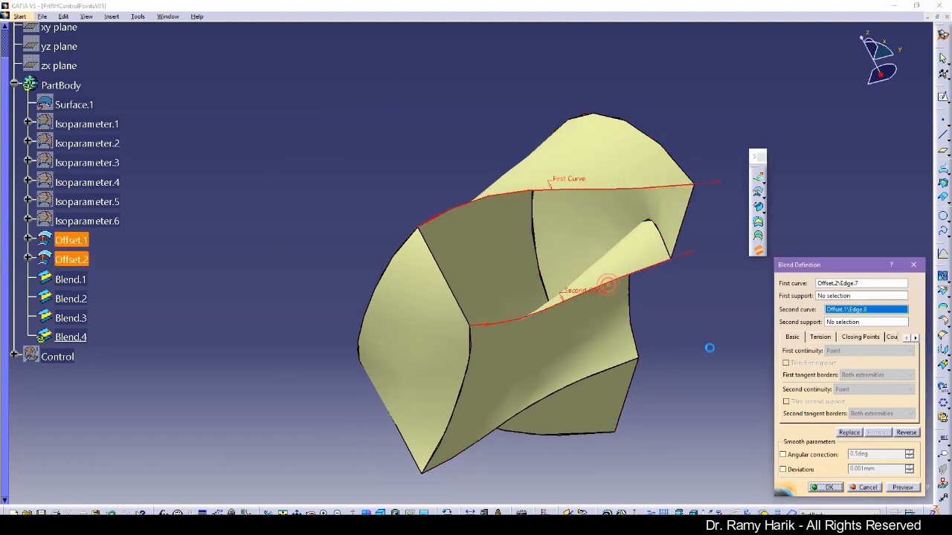
{"action": "left_click", "coordinate": [902, 487]}
{"action": "left_click", "coordinate": [828, 487]}
{"action": "middle_click_drag", "start_coordinate": [735, 412], "coordinate": [527, 282]}
{"action": "scroll", "coordinate": [526, 282], "scroll_direction": "down", "scroll_amount": 1}
{"action": "middle_click_drag", "start_coordinate": [521, 281], "coordinate": [395, 217]}
{"action": "middle_click_drag", "start_coordinate": [439, 306], "coordinate": [405, 159]}
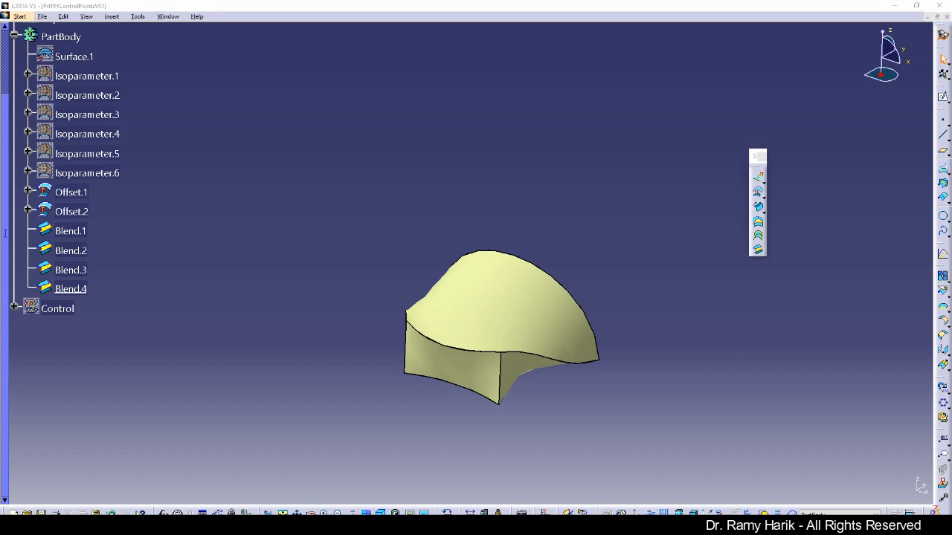
{"action": "scroll", "coordinate": [346, 223], "scroll_direction": "down", "scroll_amount": 1}
{"action": "left_click", "coordinate": [402, 238]}
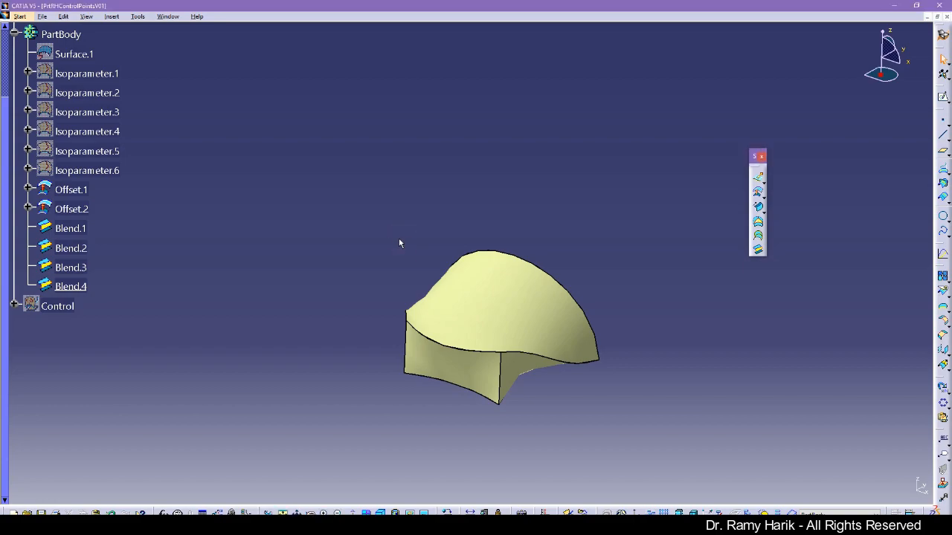